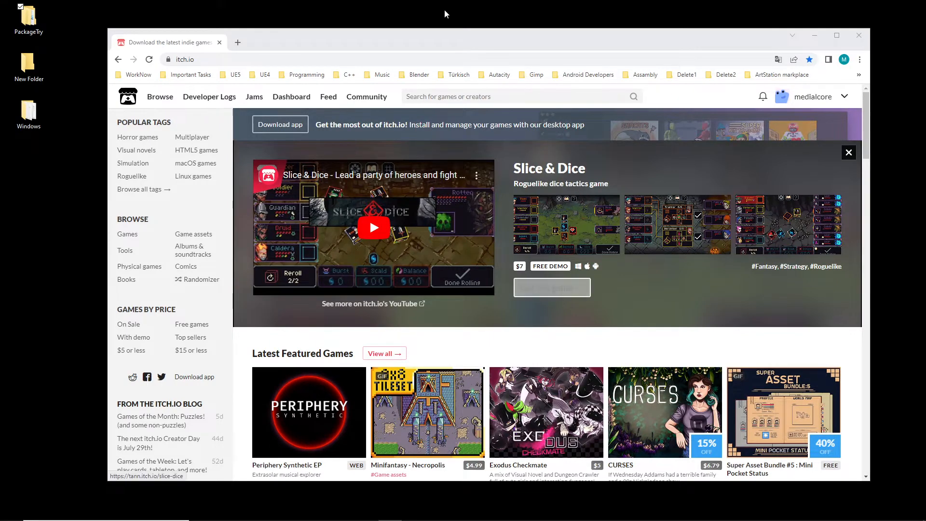
Start uploading a new project from the account's creator options.
drag(429, 36, 401, 30)
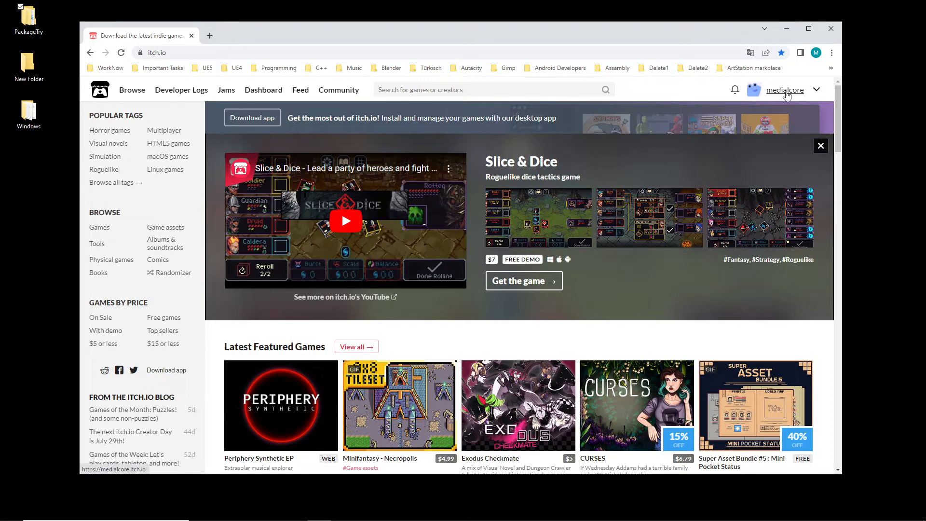
click(816, 89)
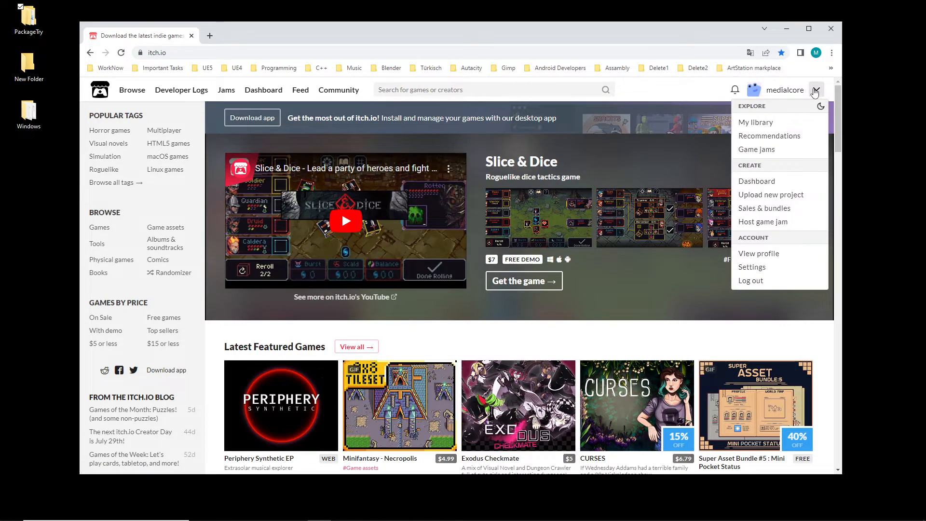
click(766, 197)
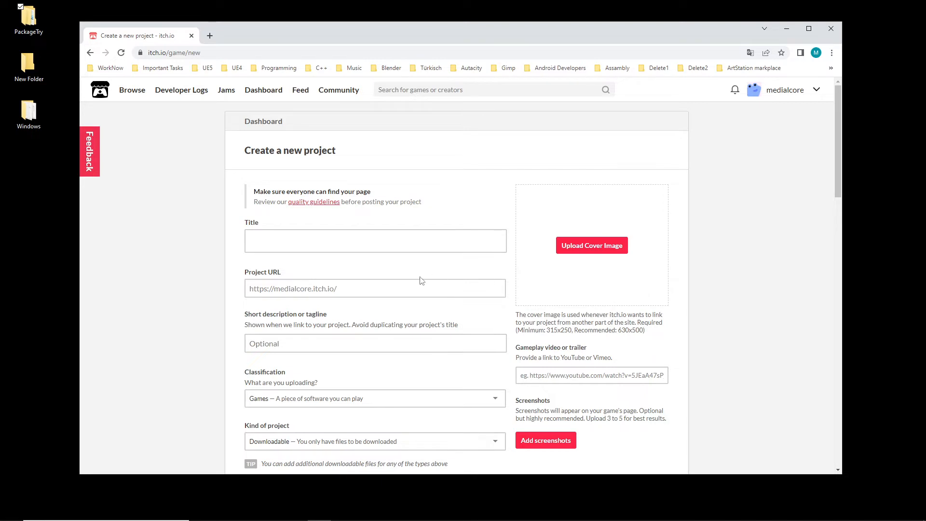
Enter "Jumi Jumi Ha" as the new project's title and check its generated project URL.
click(309, 244)
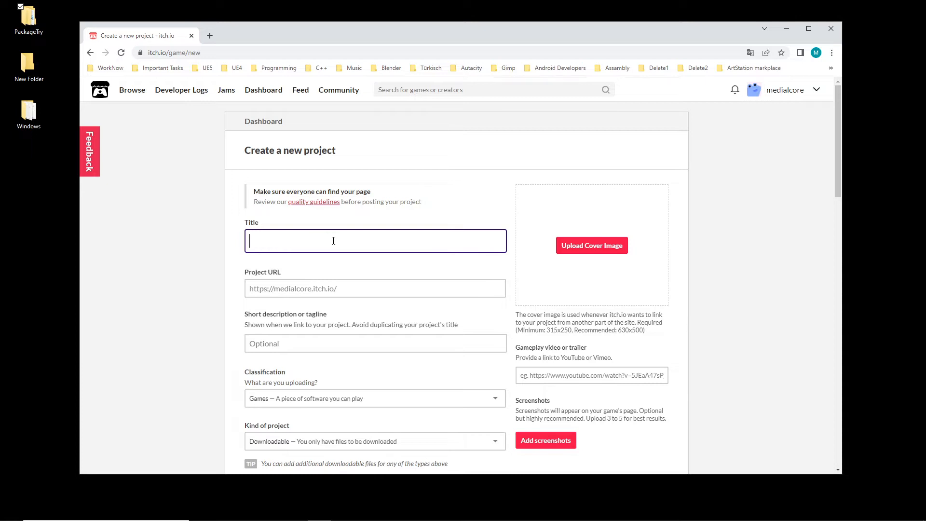
text(Jumi Jumi Ha)
click(242, 275)
drag(242, 275, 297, 280)
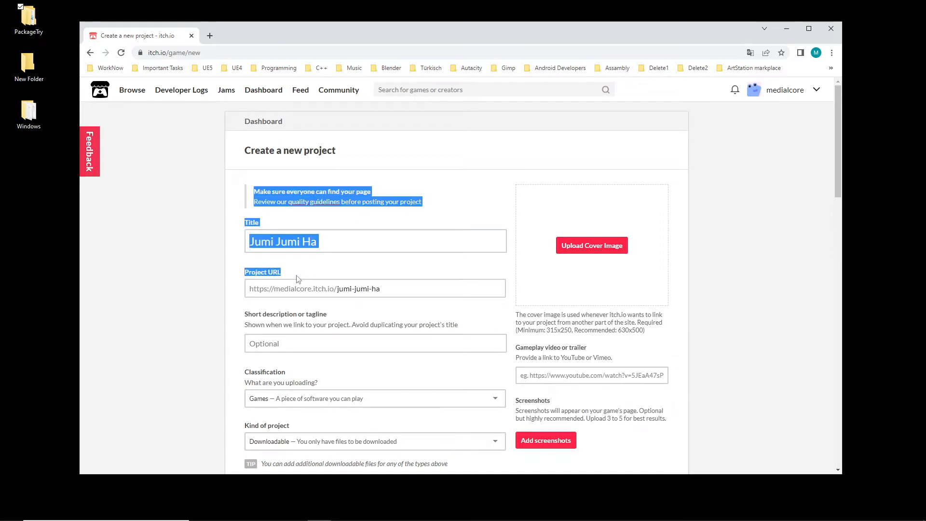
click(374, 290)
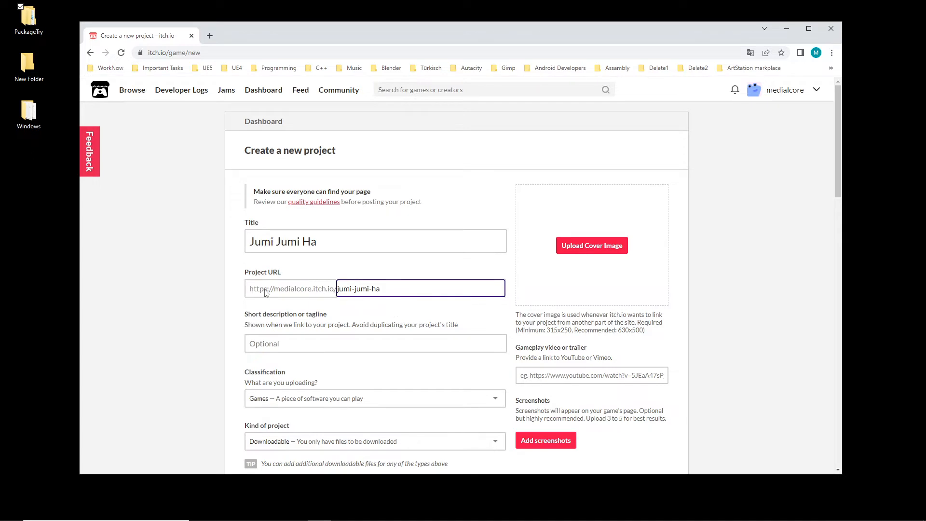
click(359, 312)
Enter "A short game. Wall Jumper." as the project's short description or tagline.
scroll(388, 314, down, 1)
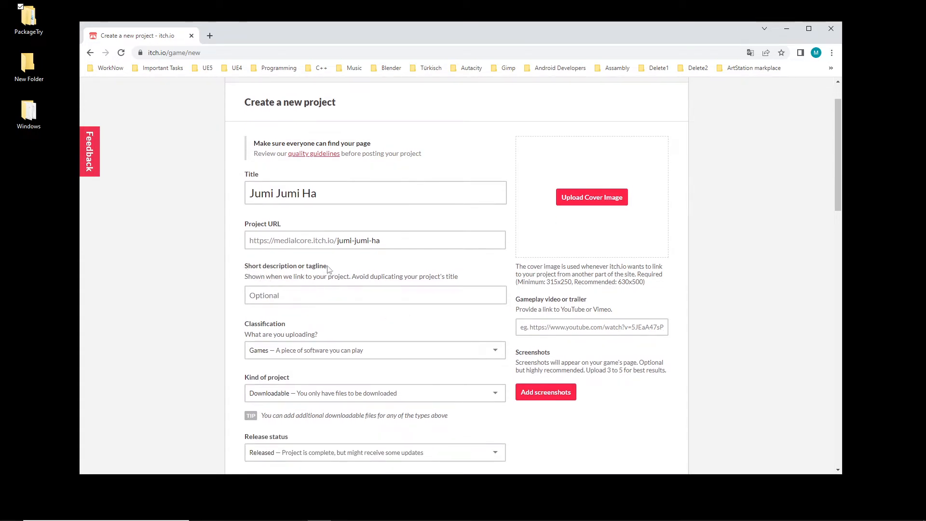
drag(328, 266, 309, 268)
scroll(309, 268, up, 1)
scroll(315, 208, down, 1)
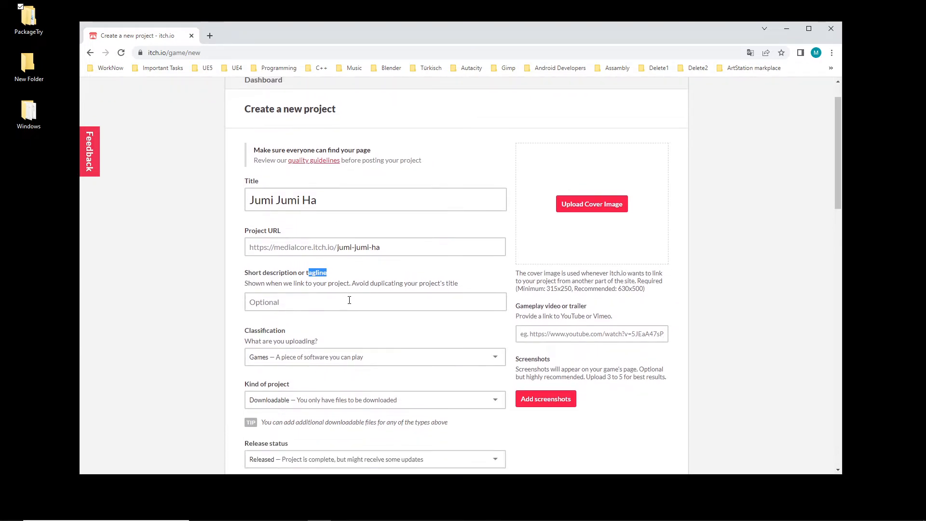
click(312, 267)
drag(309, 267, 334, 270)
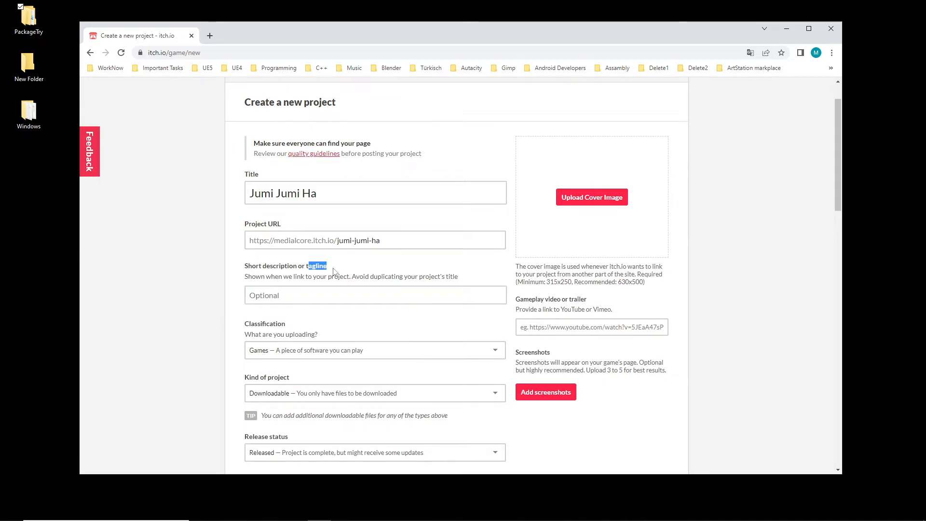
click(343, 271)
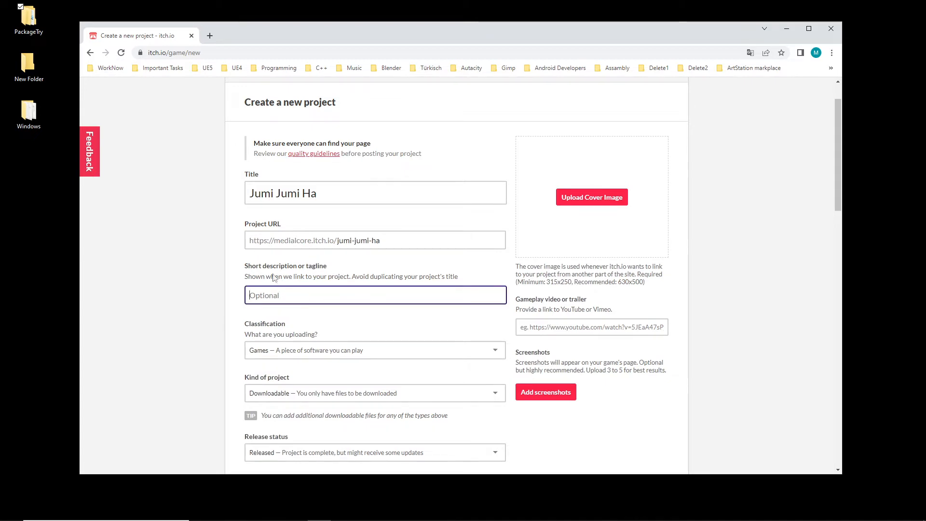
drag(245, 264, 297, 264)
click(356, 264)
text(A short game)
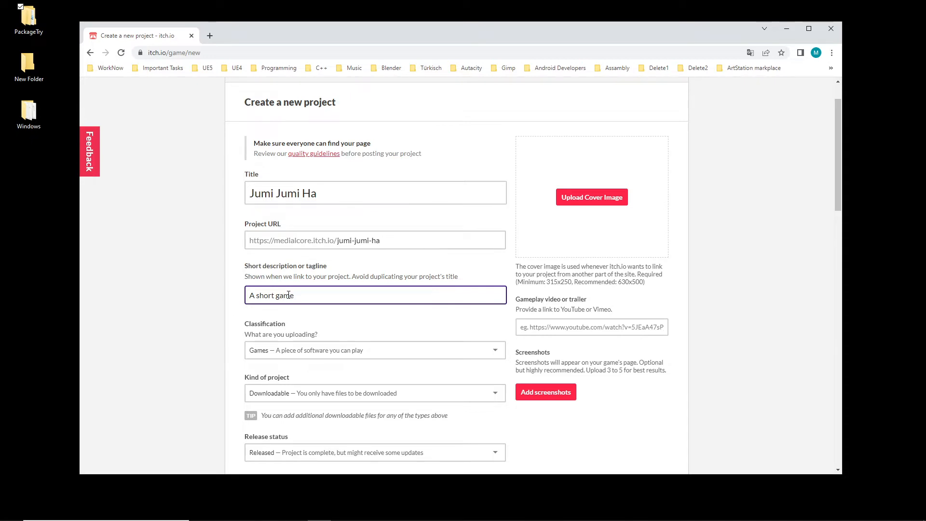
text(. Wall Jumper.)
Examine the available classification options for what is being uploaded.
scroll(363, 259, down, 1)
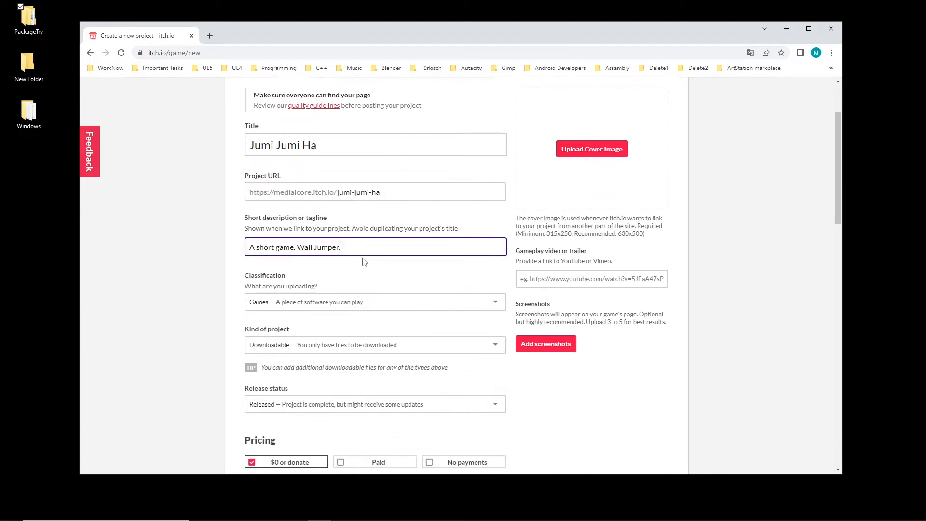
scroll(362, 260, down, 1)
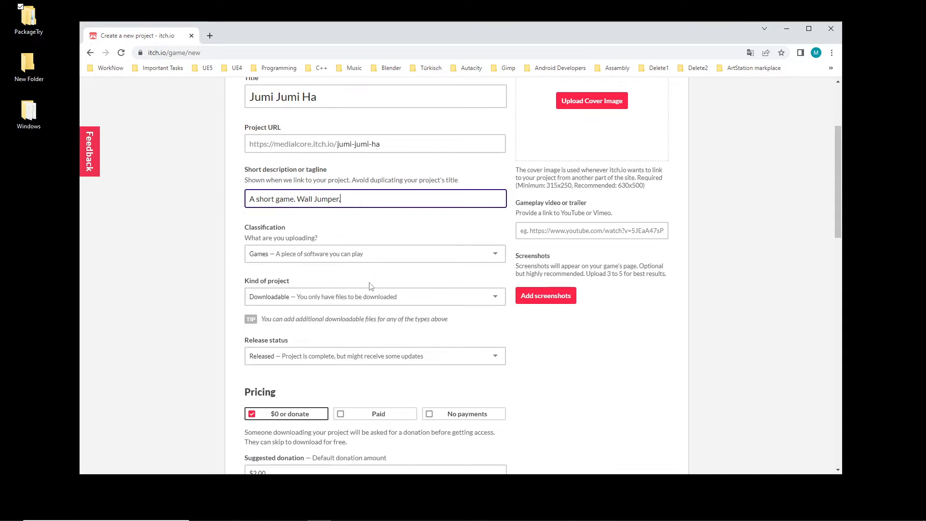
scroll(370, 295, up, 1)
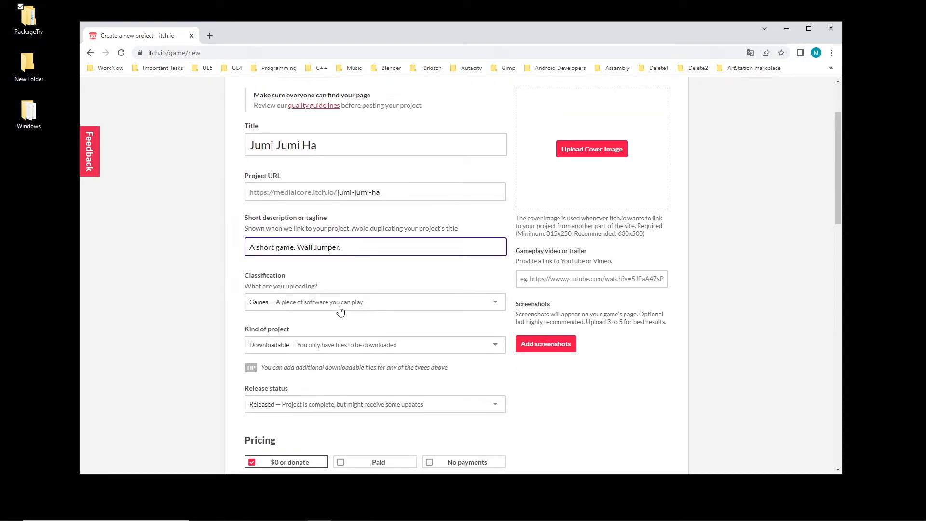
scroll(310, 302, up, 1)
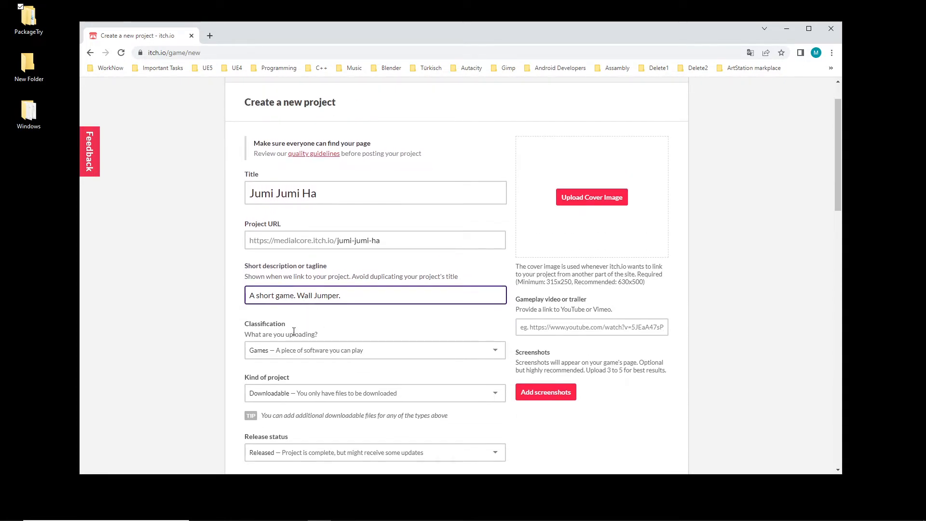
scroll(294, 332, down, 1)
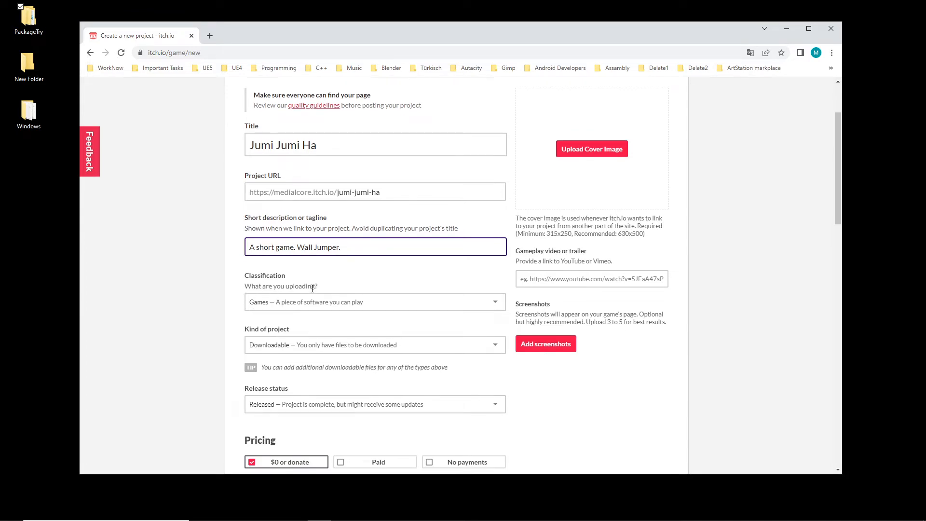
click(308, 303)
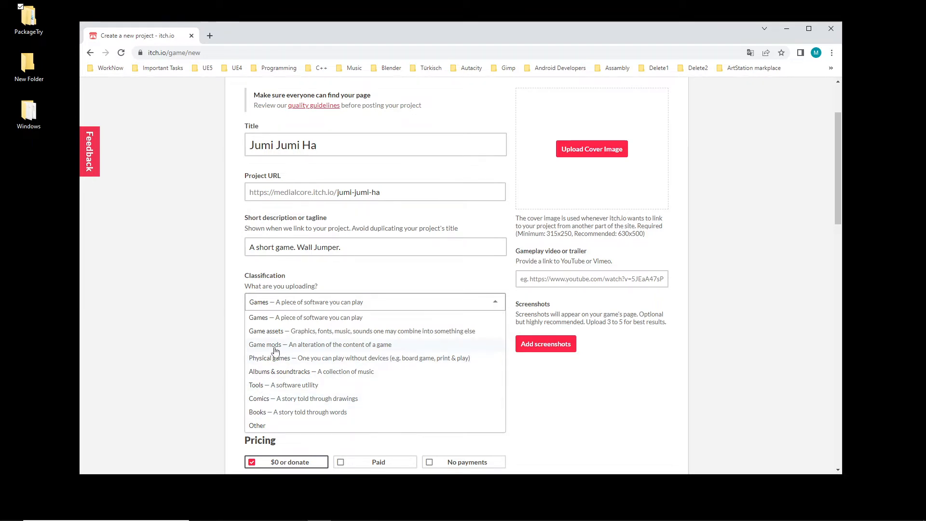
click(184, 321)
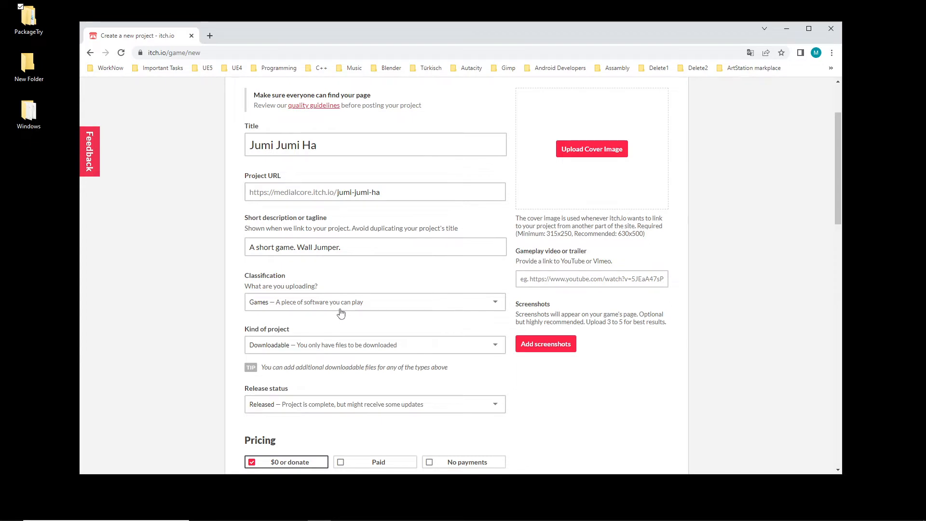
Review the kinds of project and choose Downloadable for files that are only downloaded.
scroll(337, 369, down, 1)
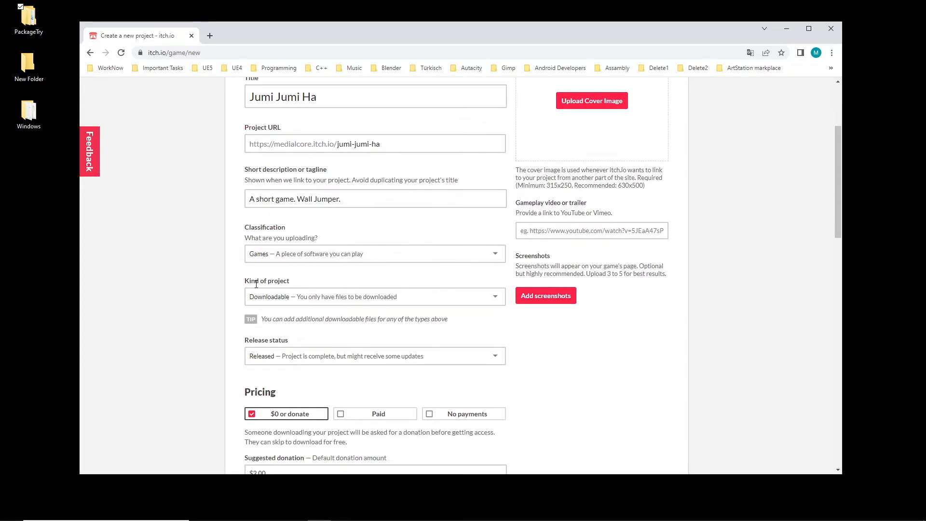
click(328, 296)
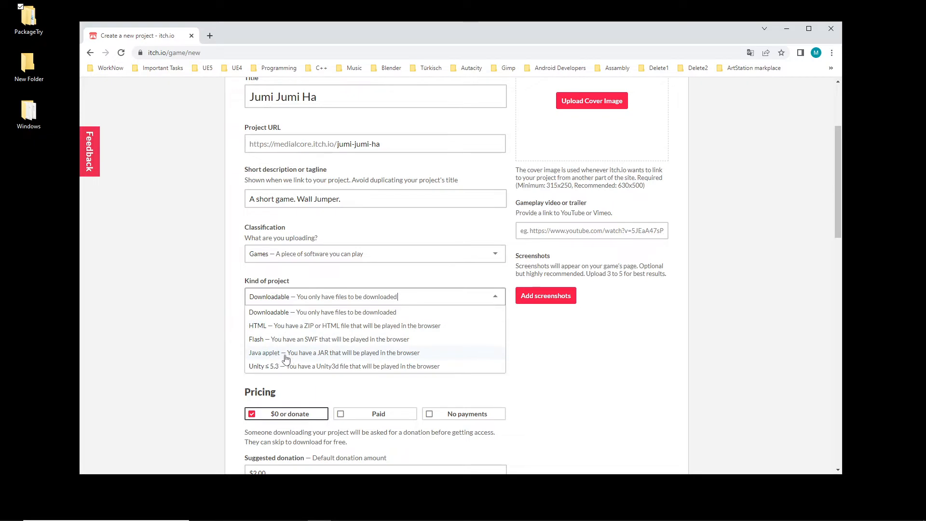
click(274, 315)
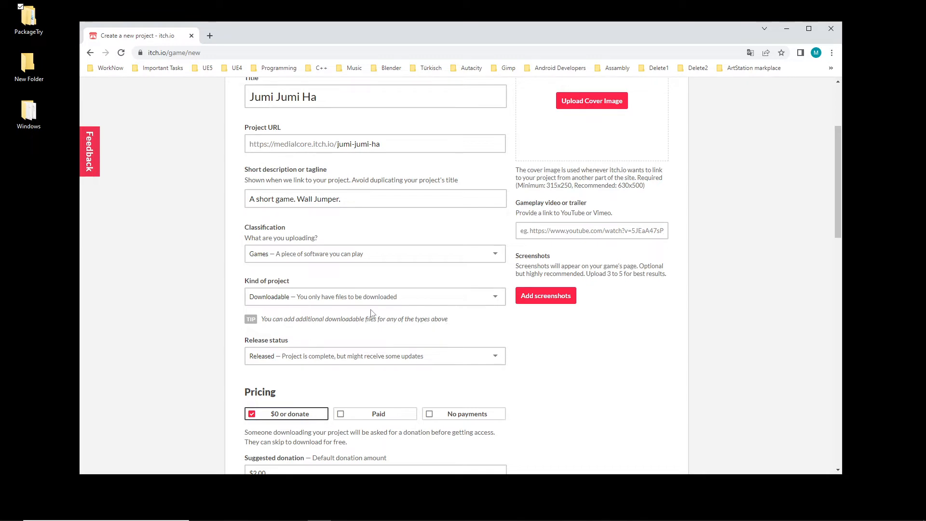
click(380, 299)
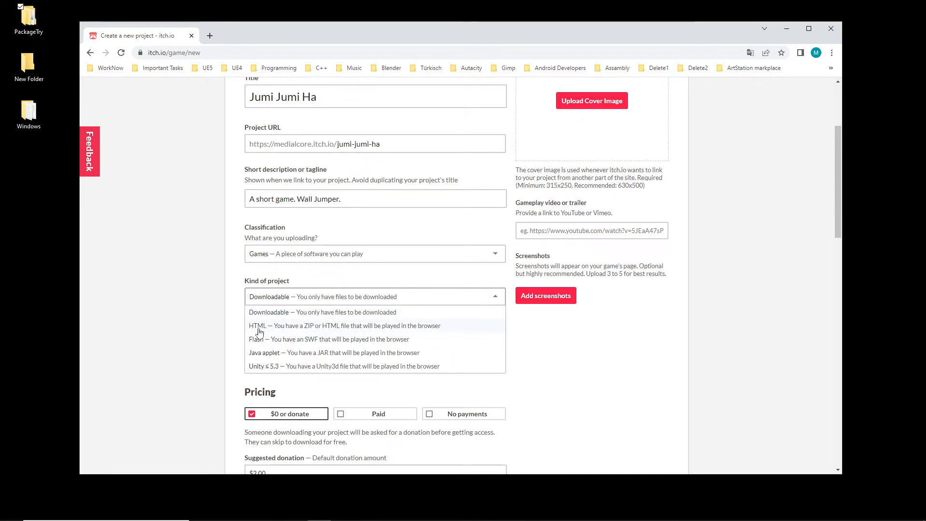
click(291, 311)
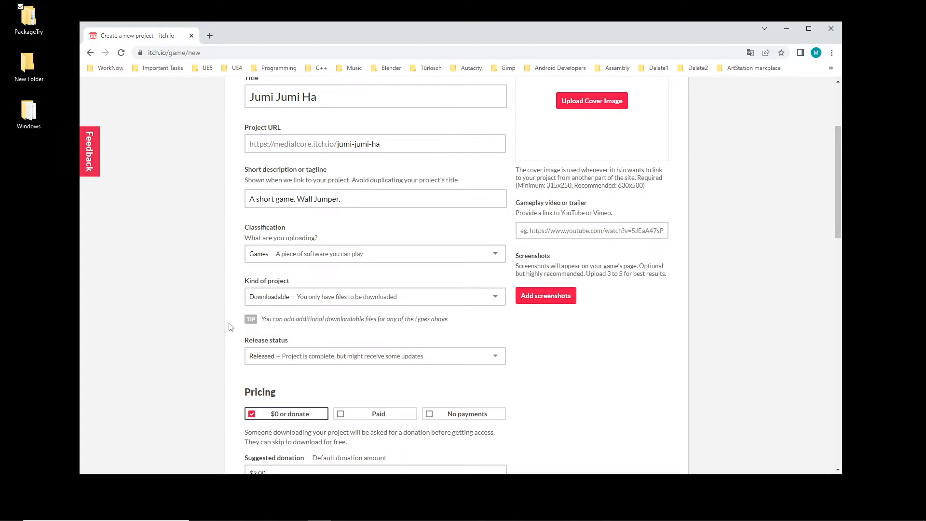
Enlarge the page and set the project's release status to In development.
scroll(223, 333, down, 2)
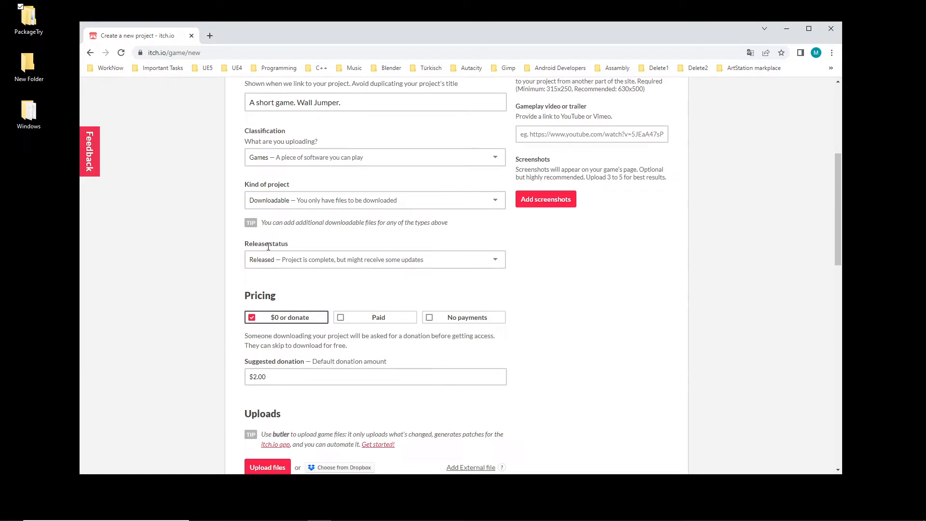
drag(247, 244, 296, 246)
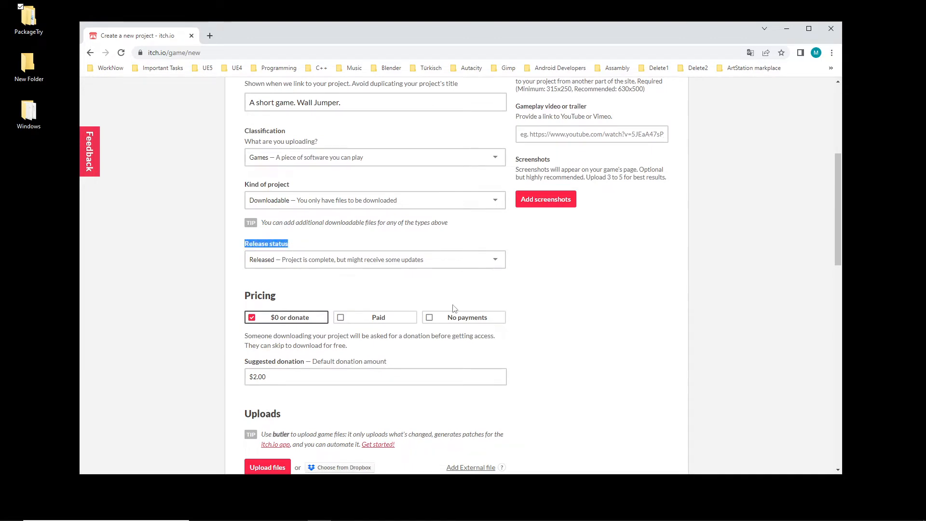
ctrl+scroll(462, 306, up, 1)
ctrl+scroll(462, 306, up, 1)
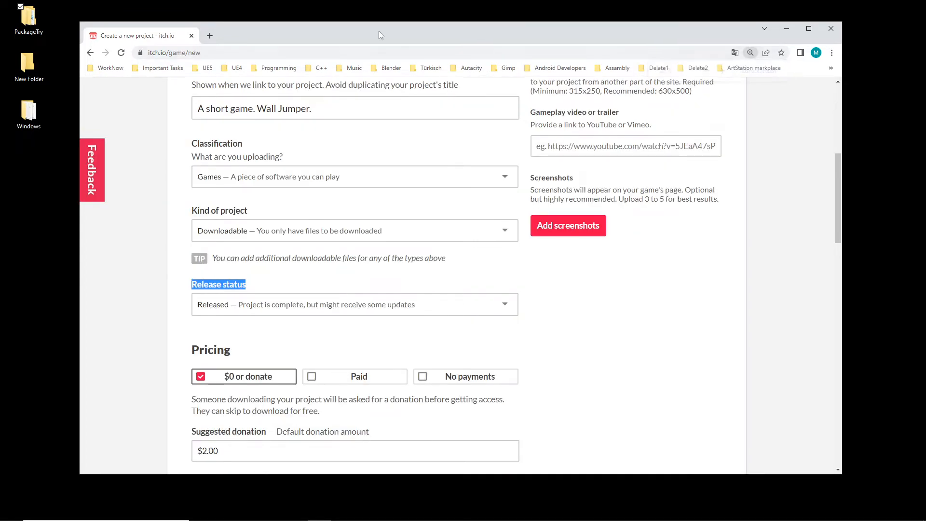
drag(378, 31, 412, 48)
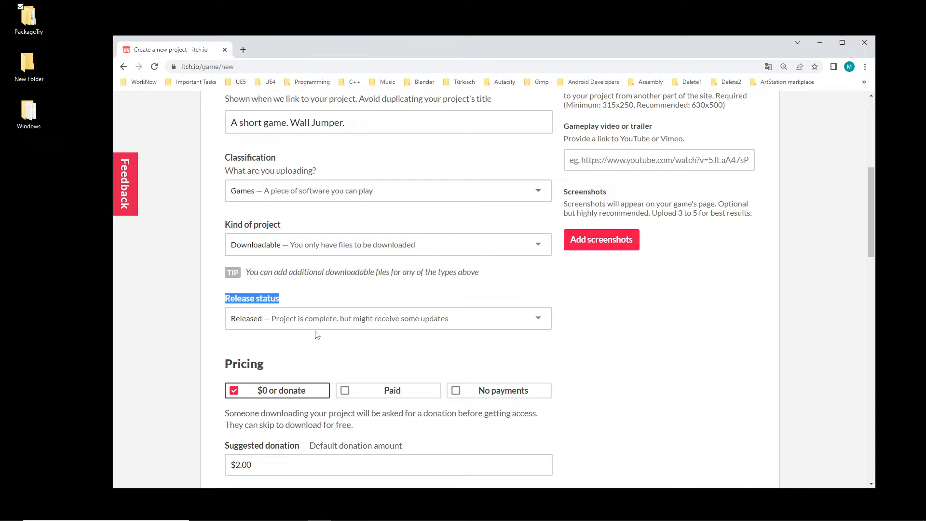
click(207, 309)
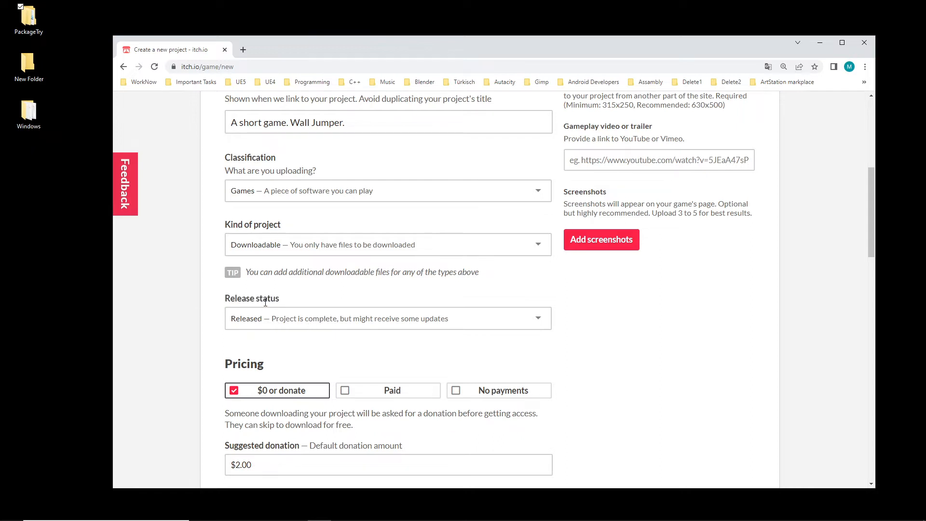
click(291, 327)
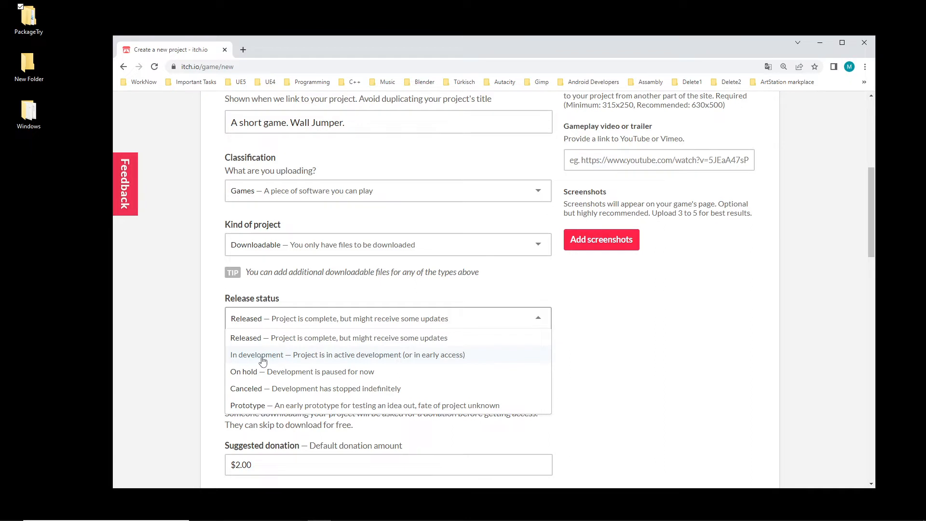
click(291, 357)
click(326, 323)
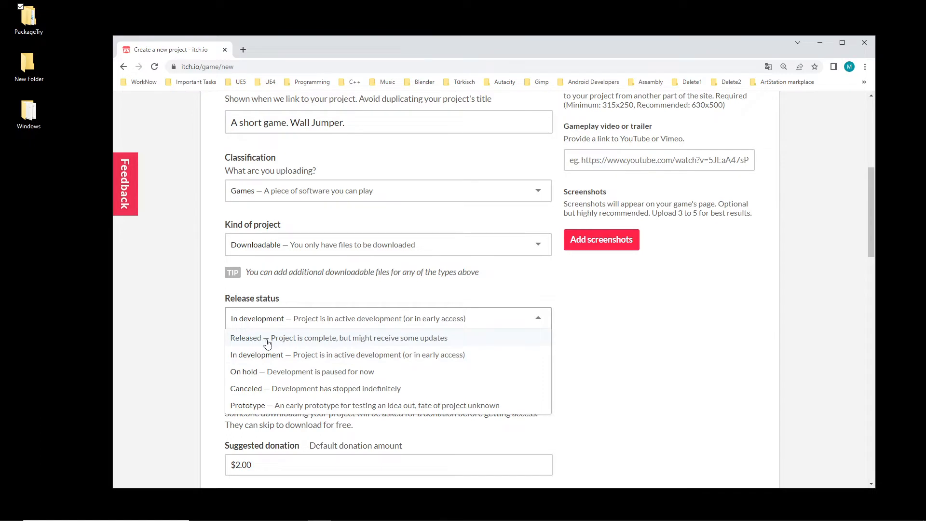
click(254, 356)
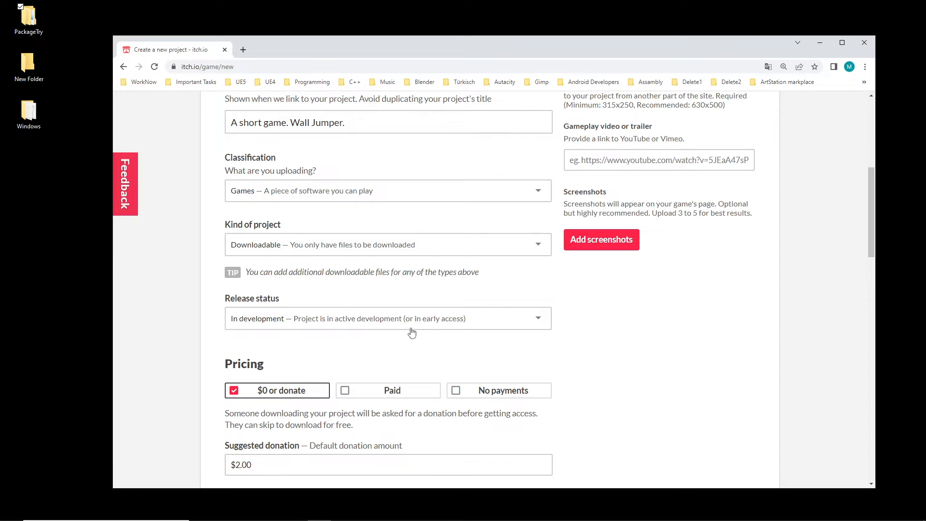
Set the project's pricing to No payments.
scroll(408, 331, down, 2)
scroll(414, 331, up, 1)
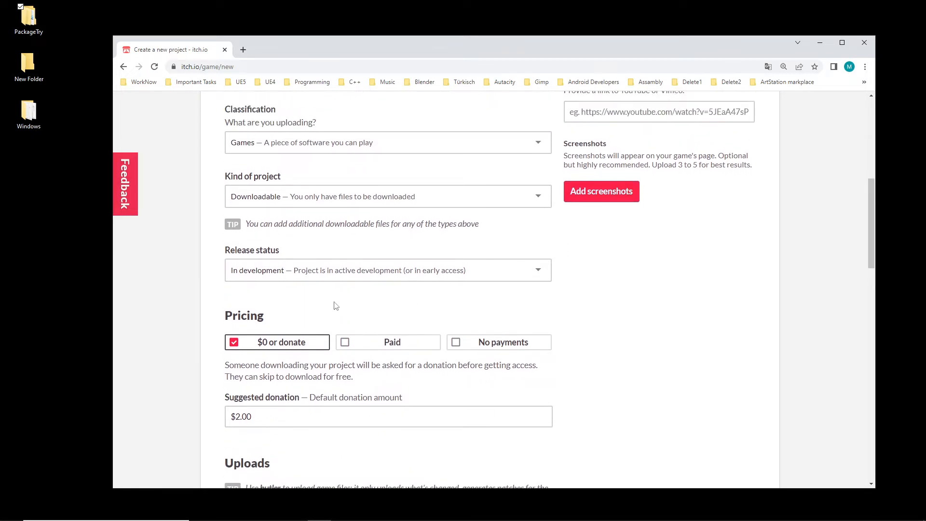
scroll(171, 328, down, 1)
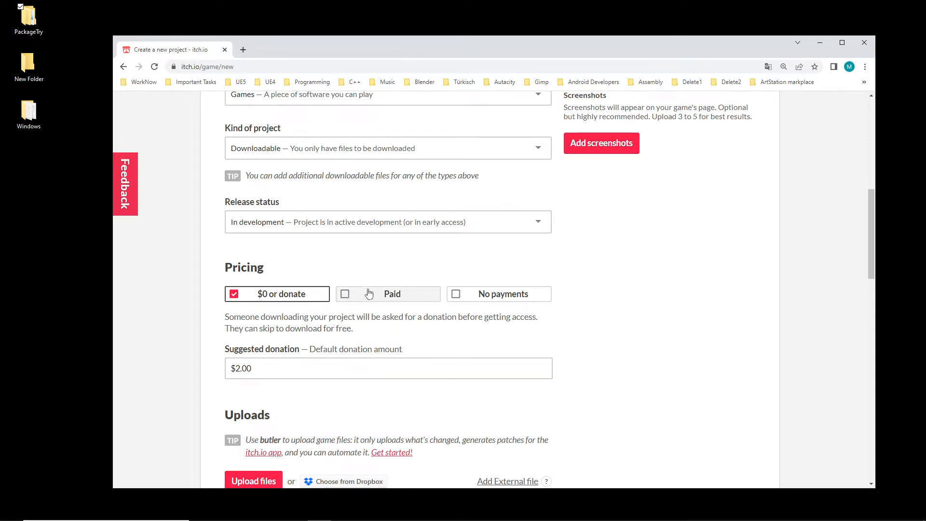
click(457, 299)
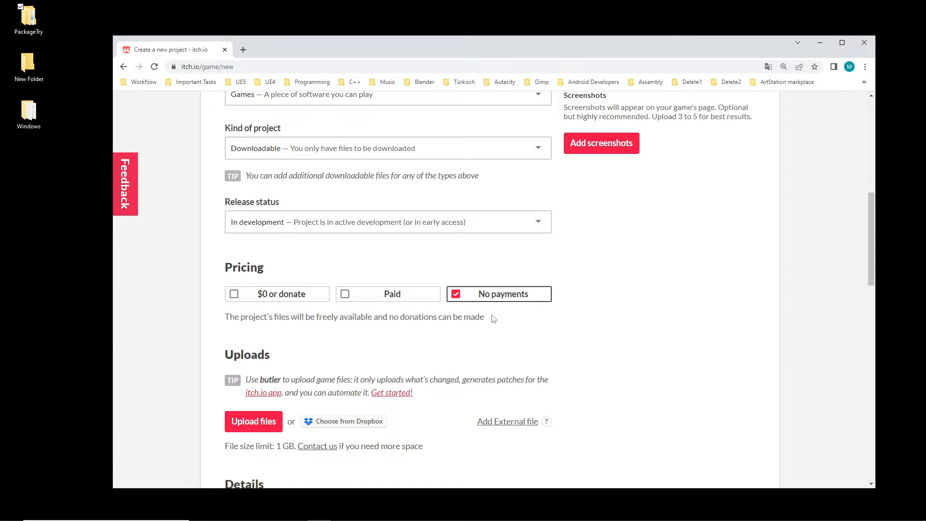
scroll(498, 332, down, 1)
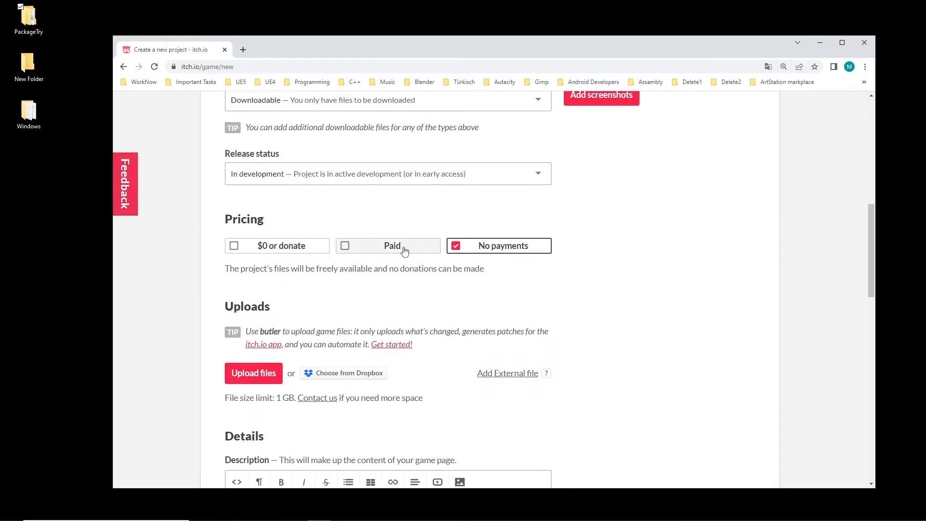
Compare the $0 or donate pricing option with No payments, ending on No payments.
click(236, 248)
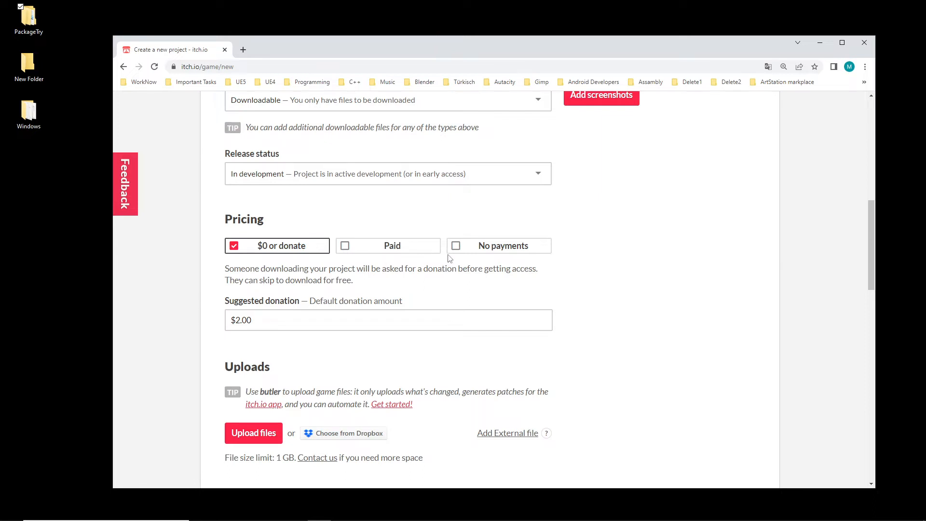
click(507, 246)
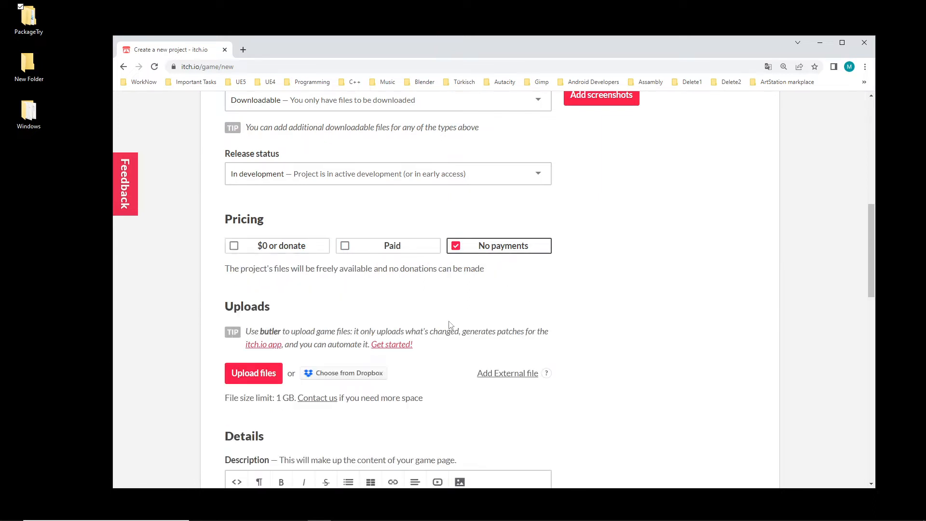
click(277, 252)
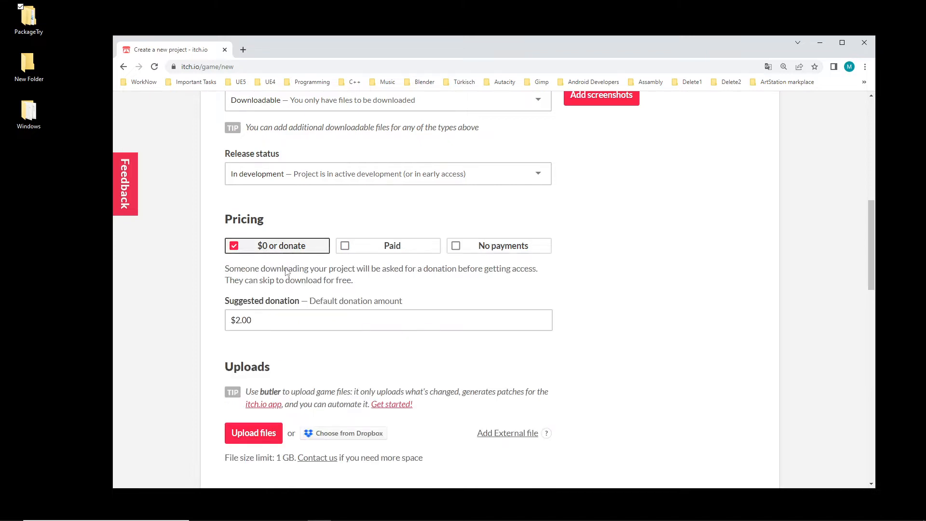
click(495, 248)
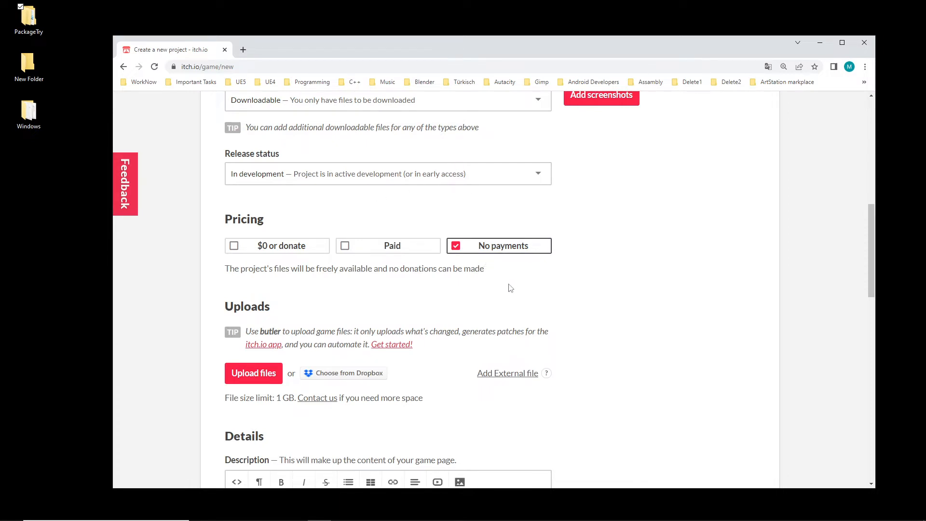
Review the project settings entered so far and read the Uploads section's tip about using butler for game files.
scroll(509, 290, up, 2)
scroll(511, 319, down, 1)
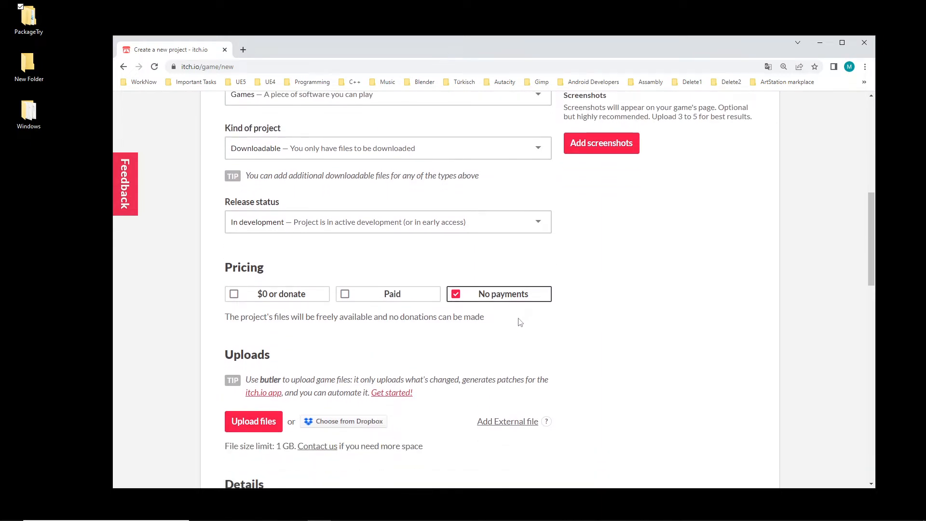
scroll(516, 320, down, 2)
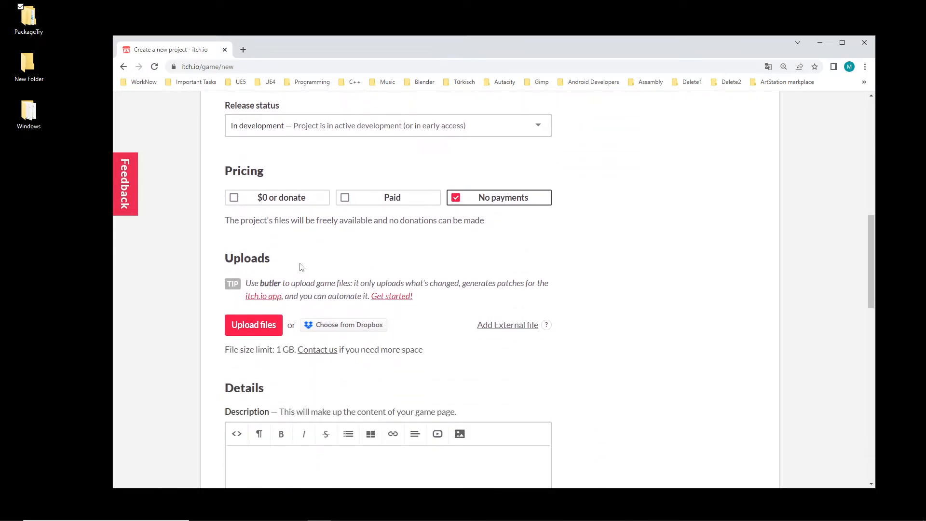
drag(207, 262, 299, 263)
click(316, 265)
drag(219, 261, 312, 258)
click(316, 268)
scroll(326, 316, down, 1)
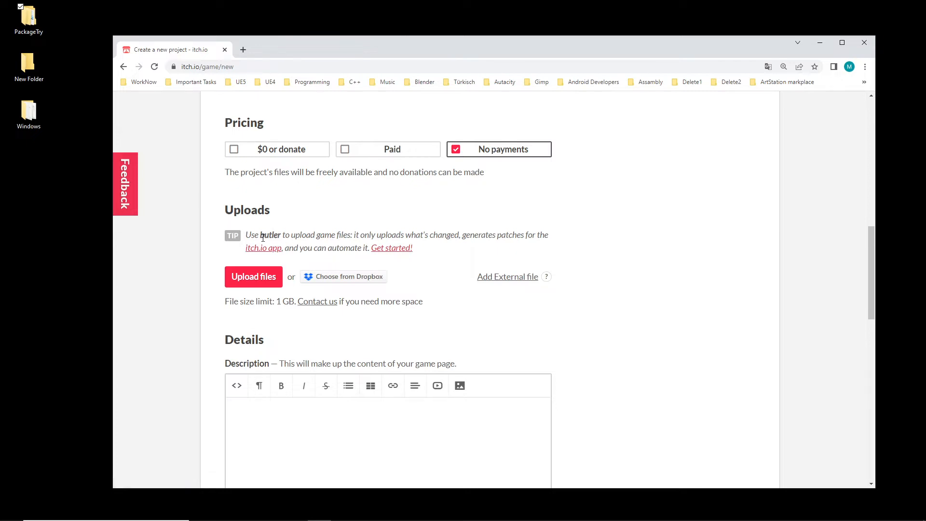
drag(260, 234, 284, 236)
scroll(318, 269, up, 5)
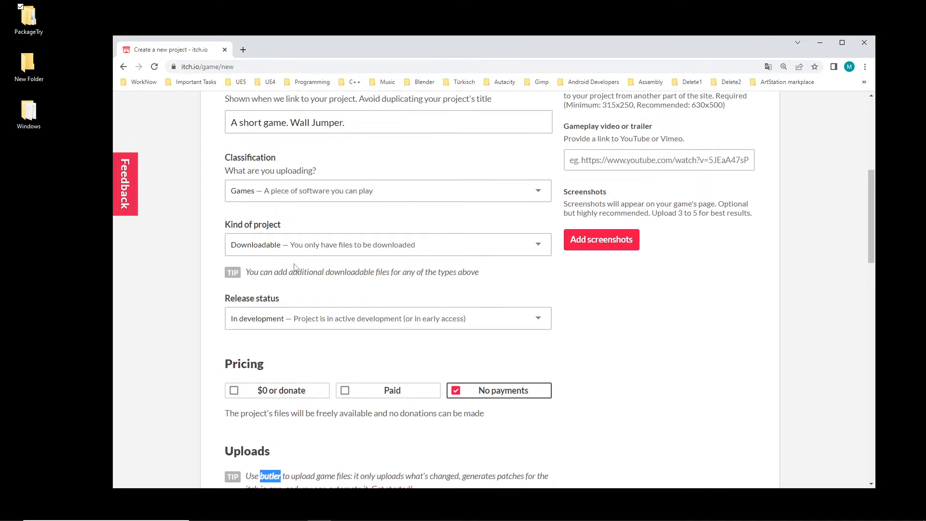
scroll(281, 276, up, 1)
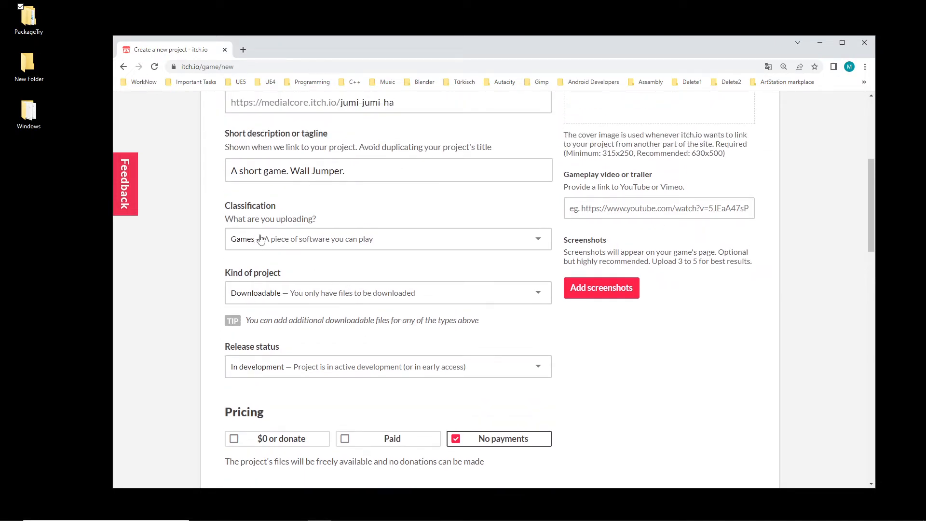
scroll(311, 357, down, 2)
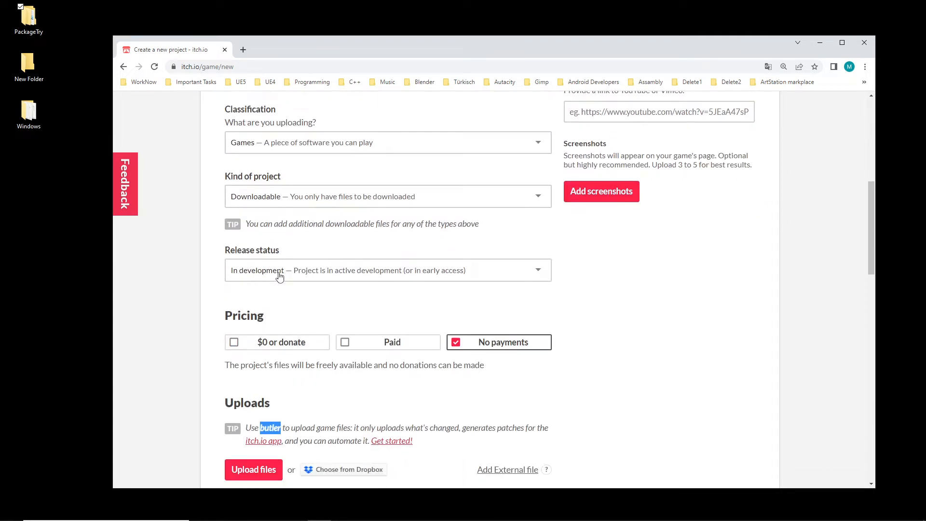
scroll(341, 241, down, 2)
scroll(389, 318, down, 2)
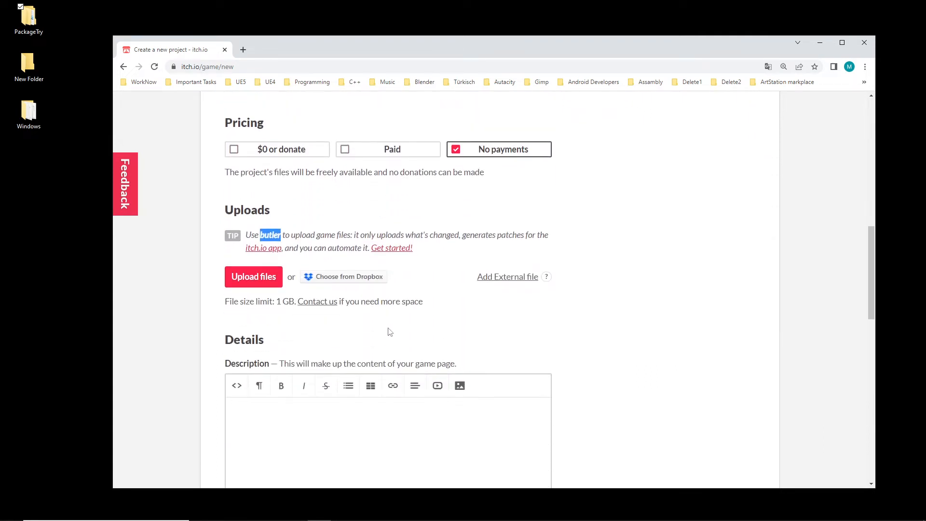
scroll(389, 326, up, 3)
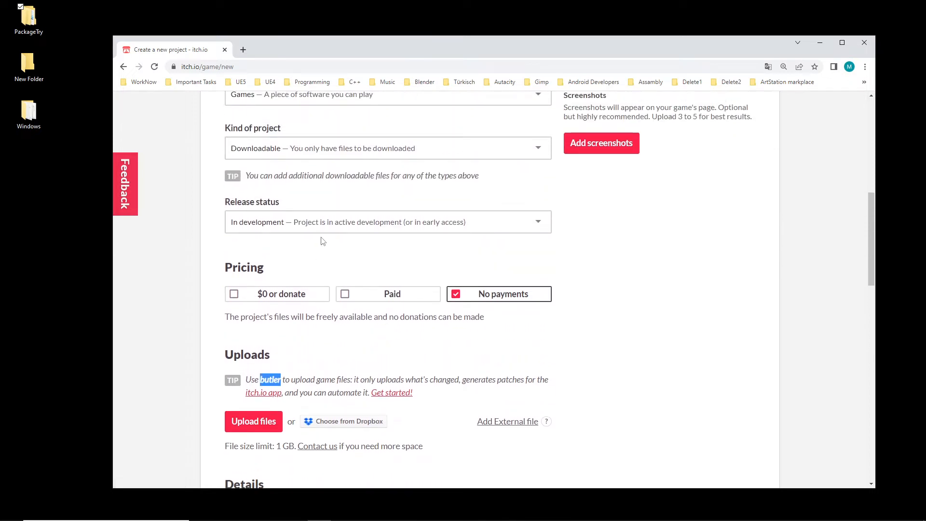
scroll(434, 270, down, 1)
scroll(437, 285, down, 1)
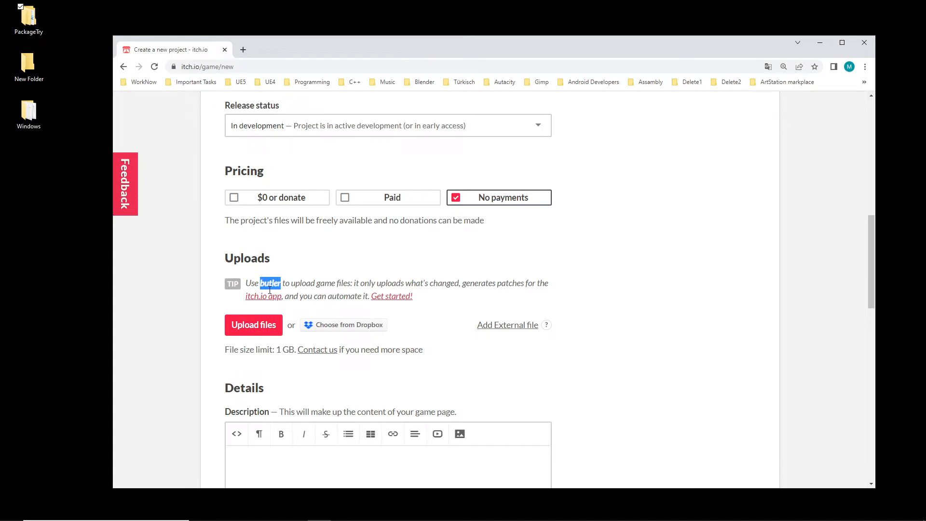
Open the butler getting-started documentation in a separate tab, read its introduction, and close it again.
middle_click(395, 296)
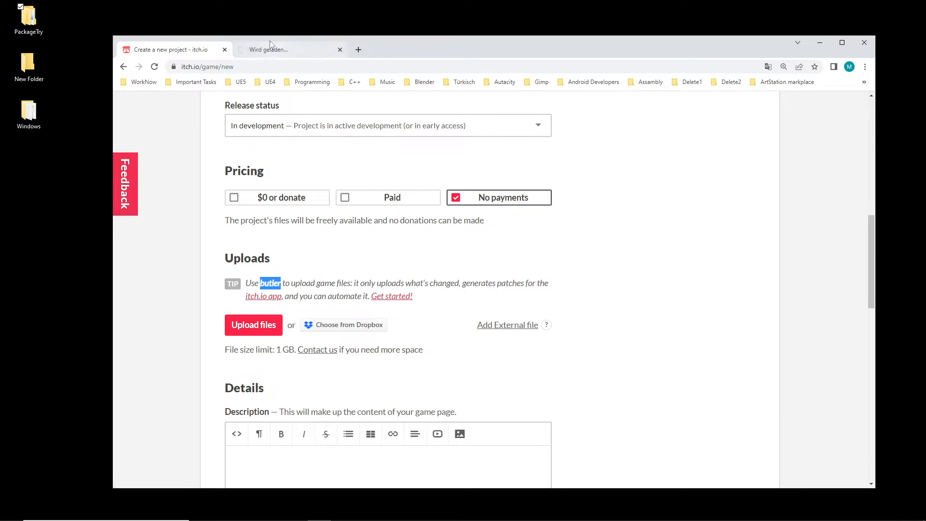
click(285, 50)
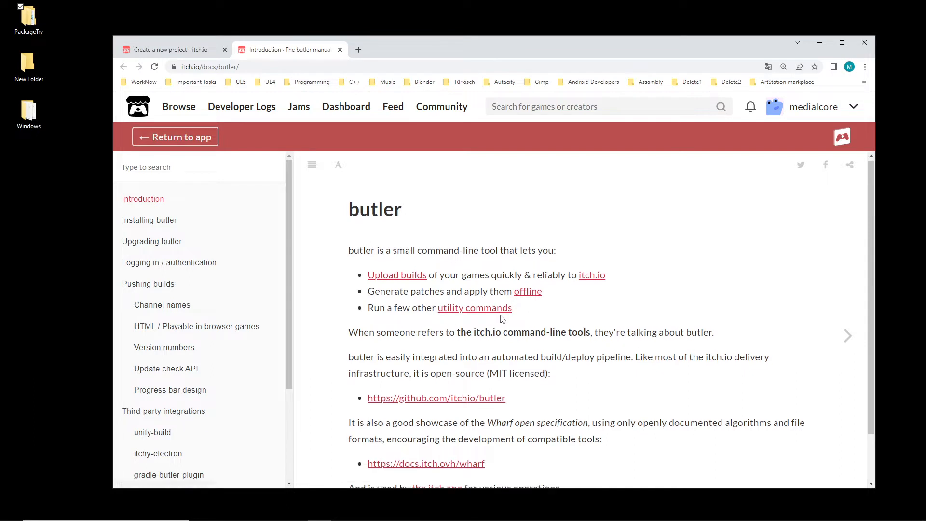
scroll(497, 321, down, 1)
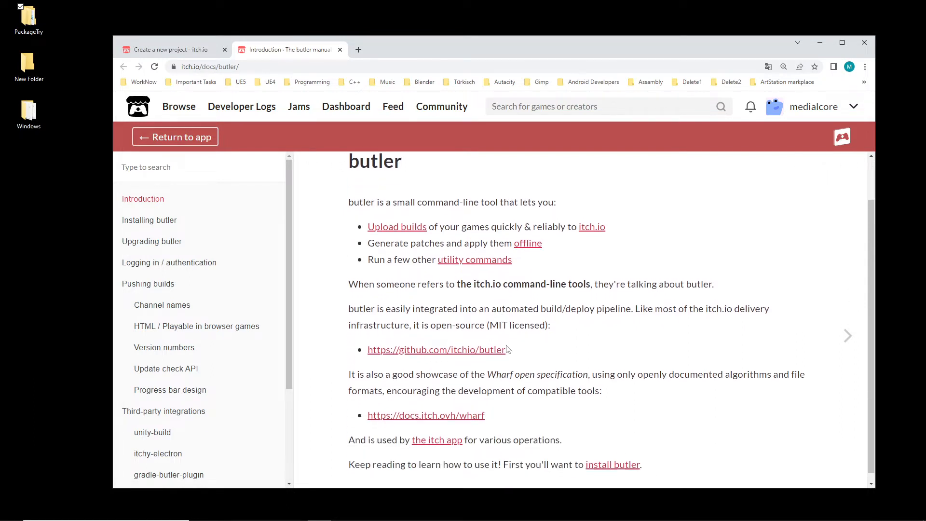
scroll(459, 337, down, 1)
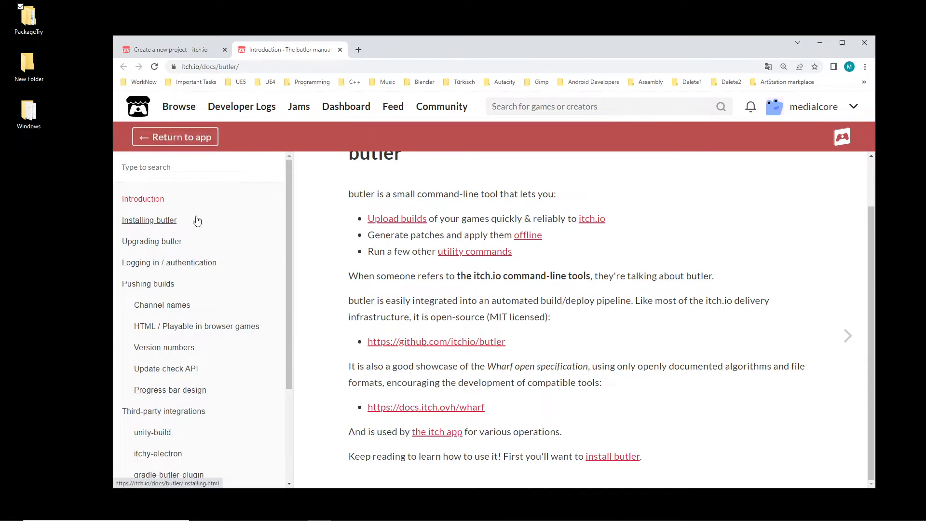
scroll(465, 352, up, 1)
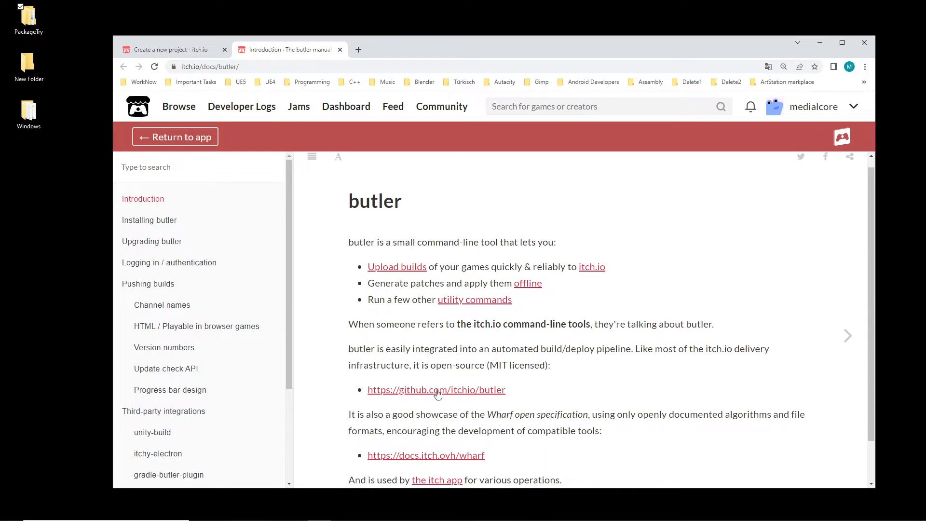
scroll(481, 383, down, 1)
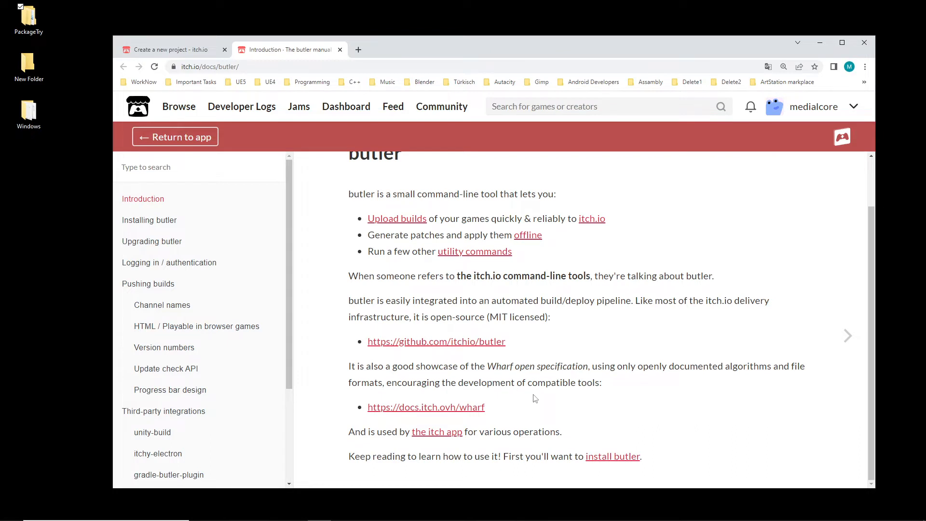
scroll(526, 396, up, 1)
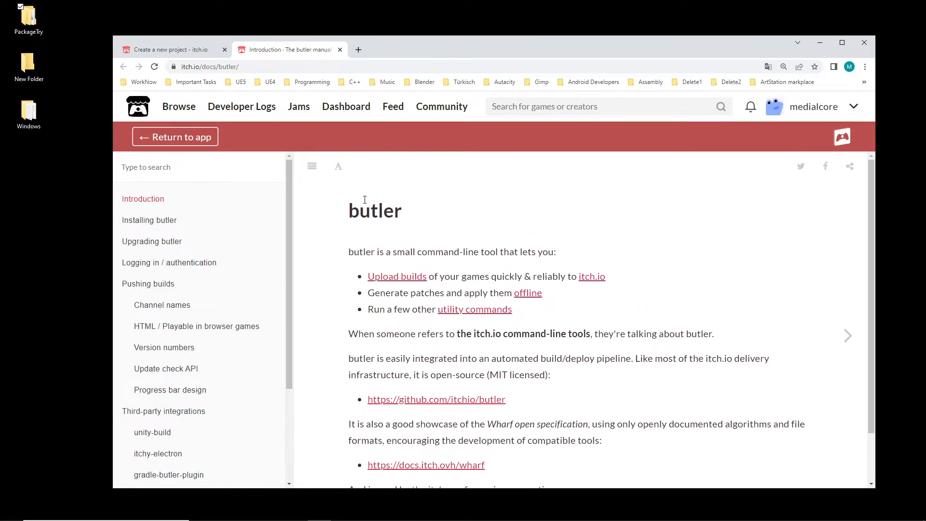
click(340, 50)
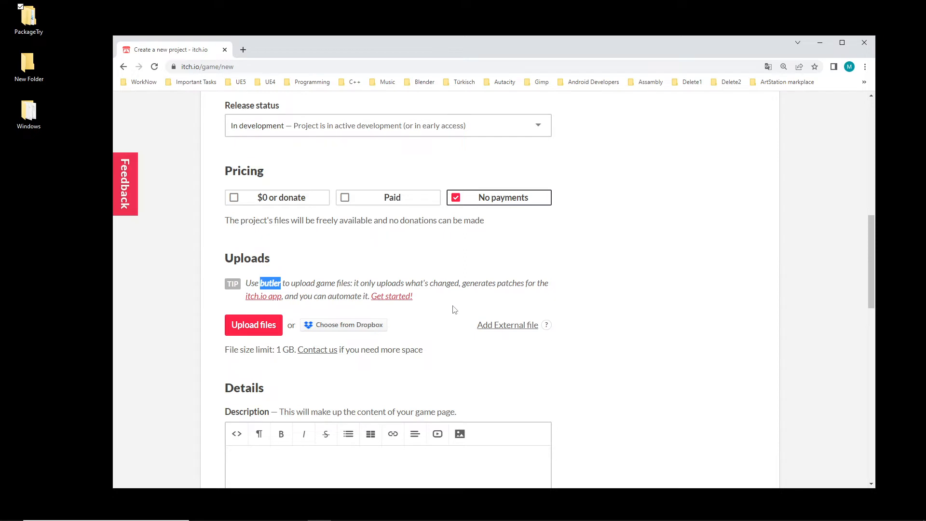
Examine the upload methods, the explanation for adding an external file, and the file size limit in the Uploads section.
scroll(453, 309, down, 1)
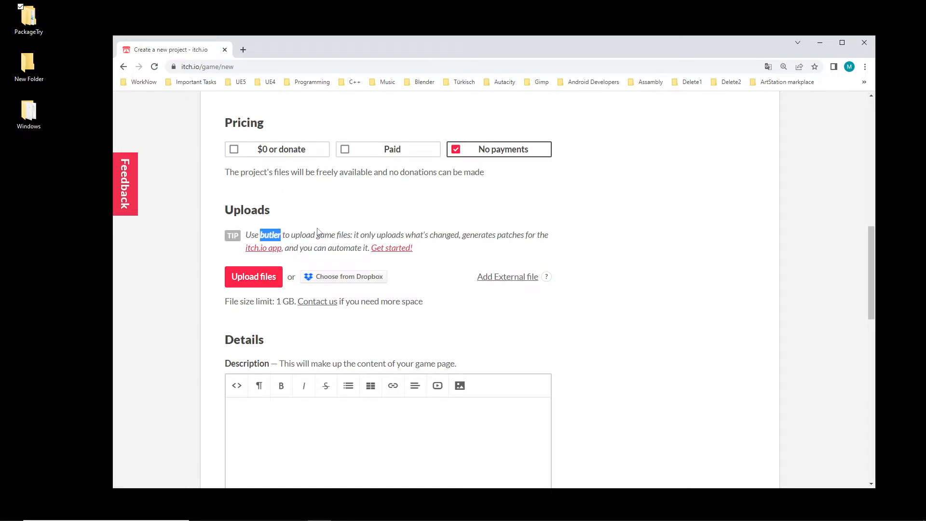
scroll(319, 230, down, 1)
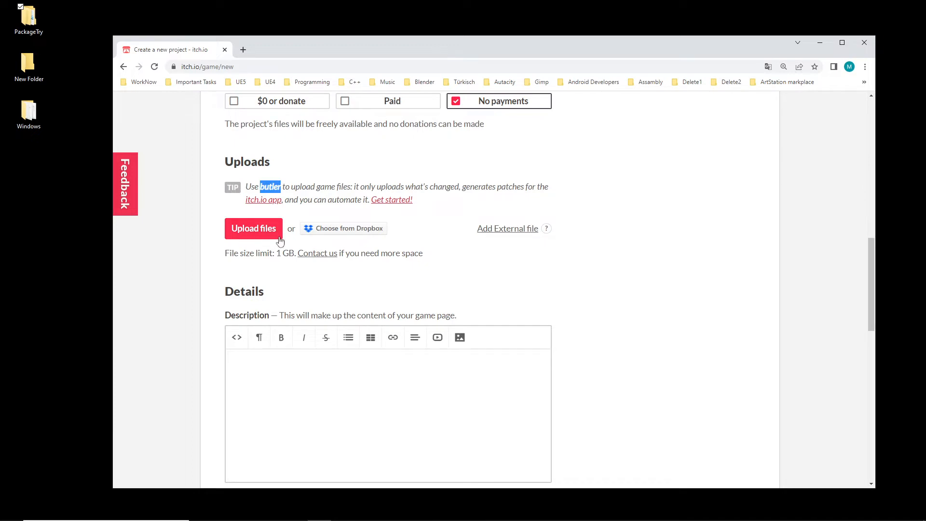
click(226, 258)
drag(224, 254, 472, 263)
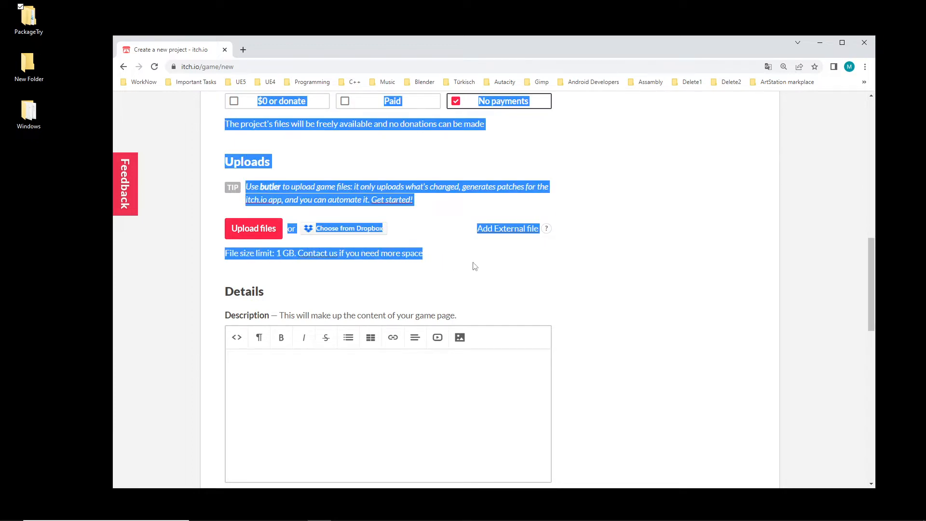
click(423, 273)
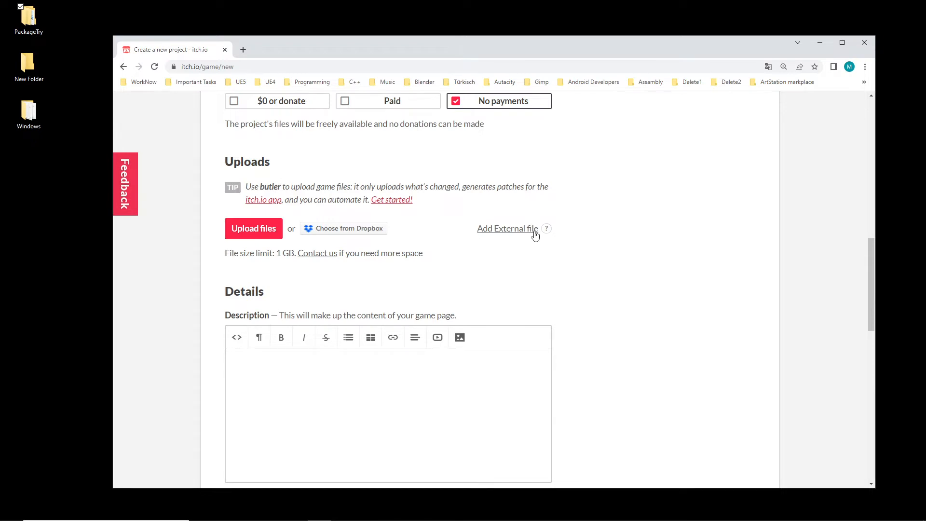
mouse_move(547, 231)
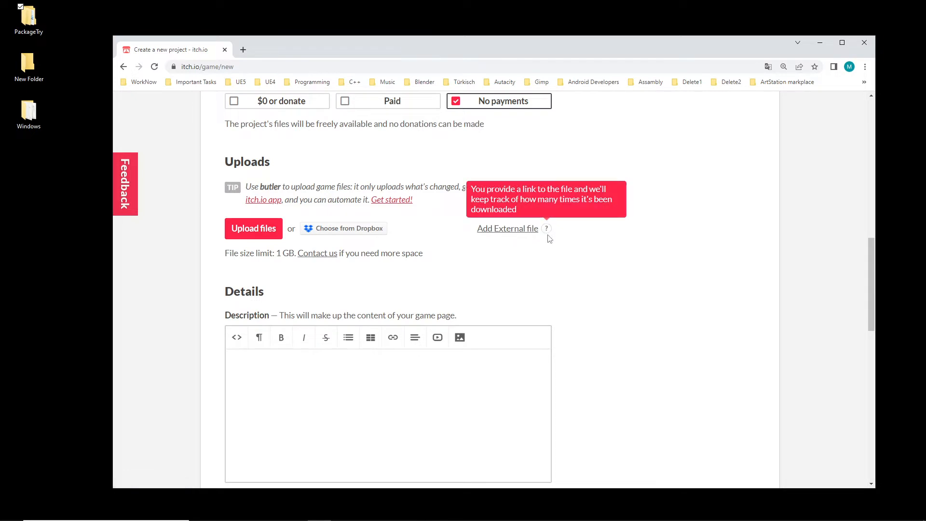
drag(426, 254, 233, 249)
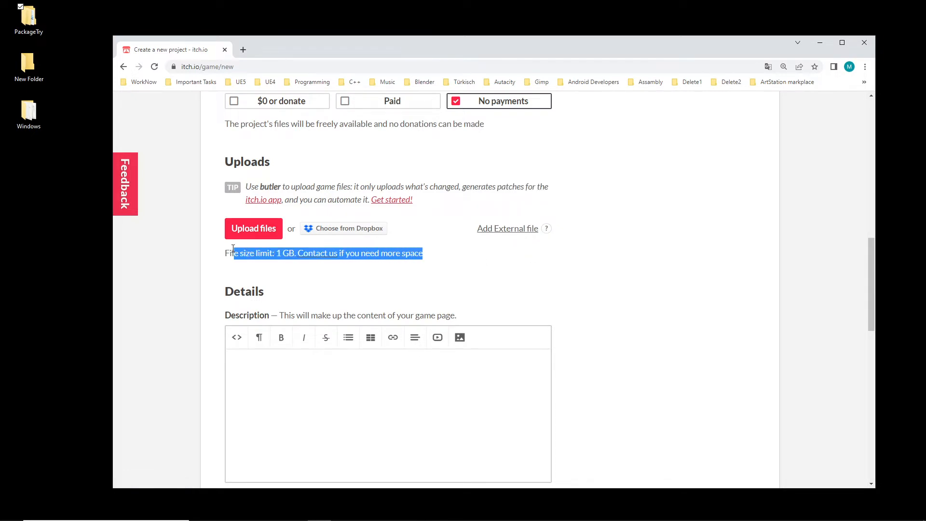
click(282, 263)
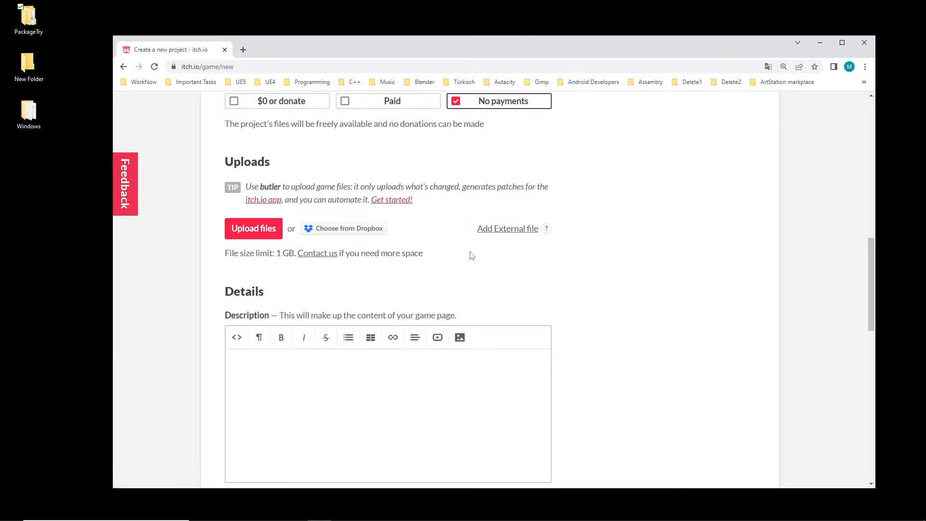
drag(472, 254, 226, 256)
click(362, 277)
scroll(471, 254, down, 3)
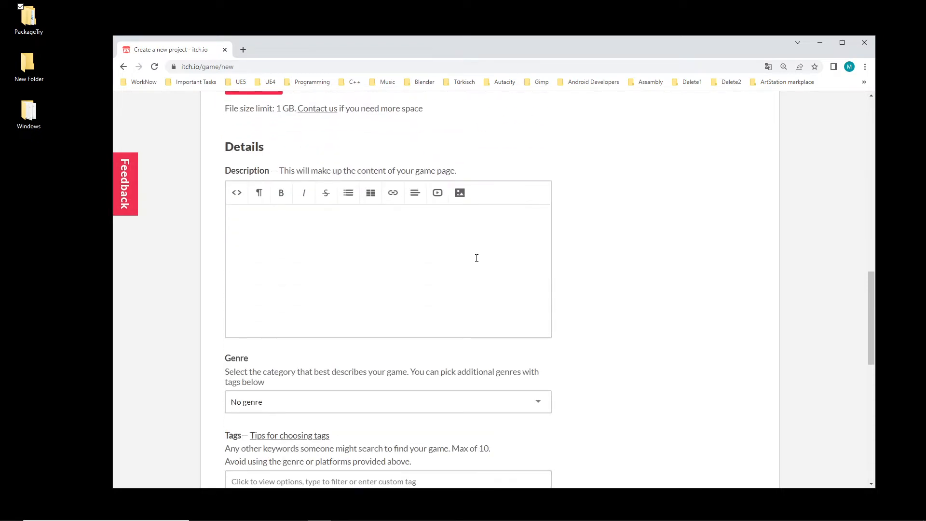
scroll(475, 256, up, 3)
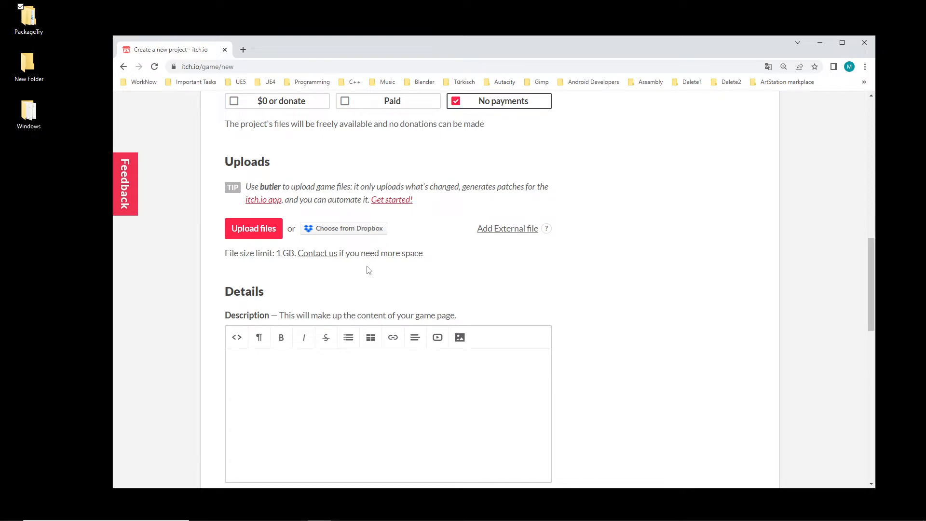
Examine the Details section's Description field and its explanation, and look over the form sections above it.
scroll(415, 266, down, 1)
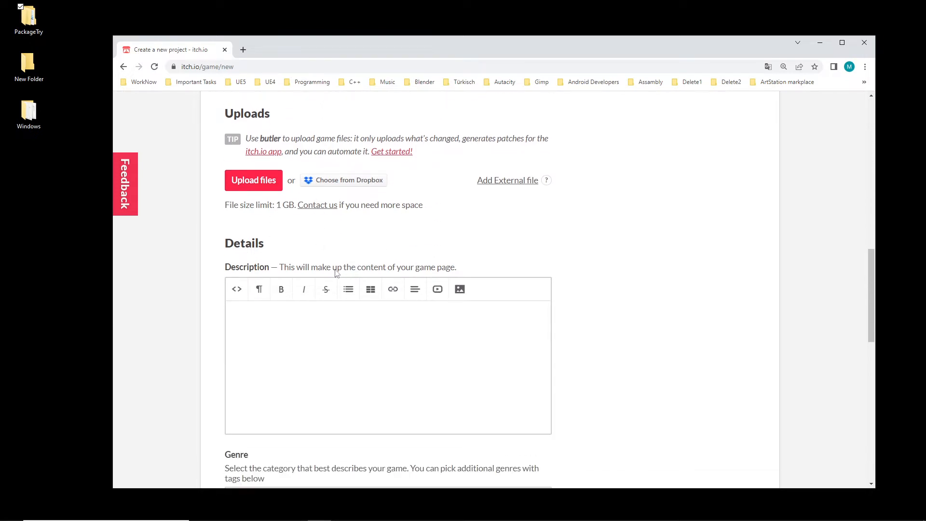
drag(236, 244, 331, 251)
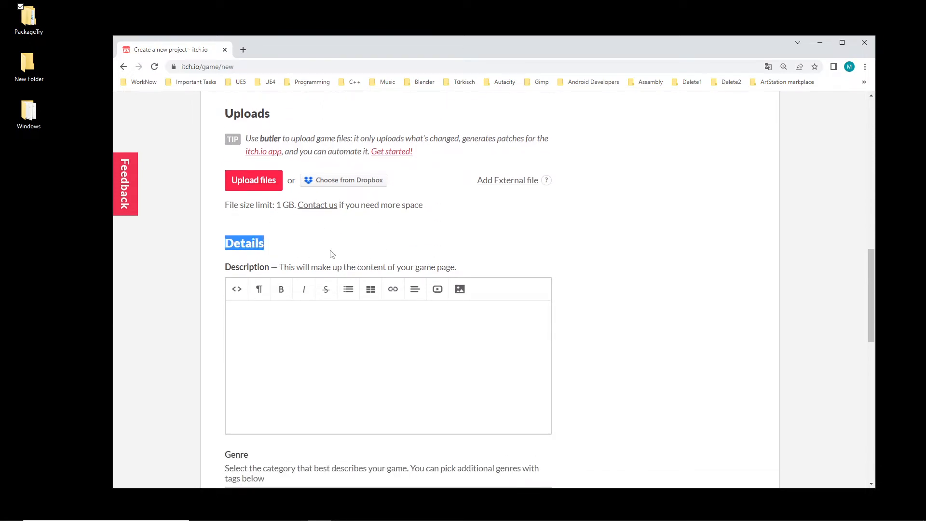
drag(227, 268, 283, 272)
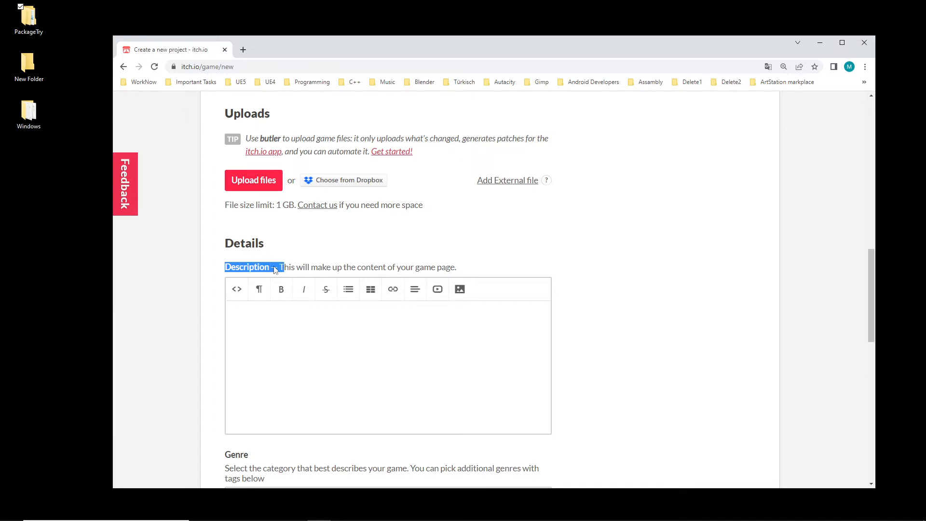
click(281, 260)
drag(230, 272, 274, 268)
click(271, 327)
scroll(548, 283, up, 11)
scroll(548, 283, down, 5)
scroll(548, 283, down, 7)
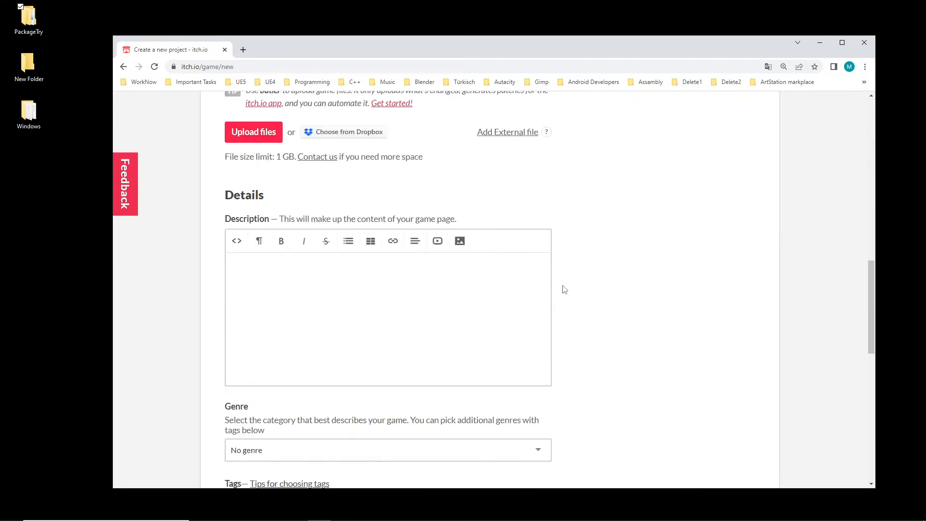
Enter the description "Short game to kill time. Still in development. Please test it and give a feedback.".
click(270, 283)
text(Short game to kill time. Still)
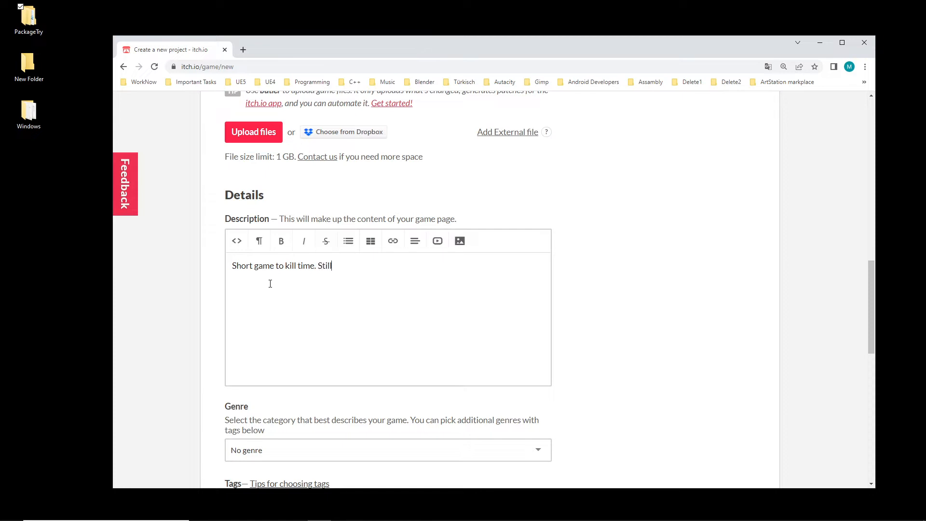
text( in development. Please test i)
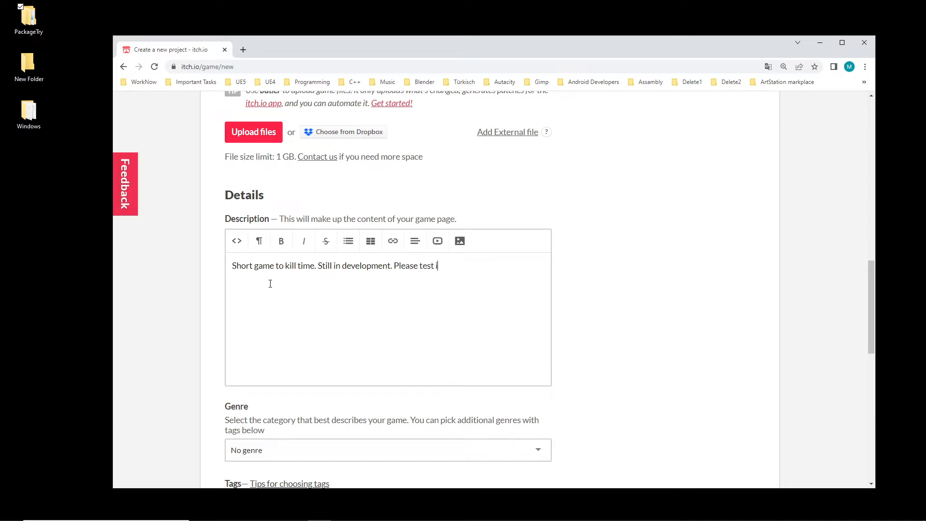
text(t and give a feedback.)
Check the project details entered above and replace "development" with "early access" in the description.
scroll(270, 283, up, 15)
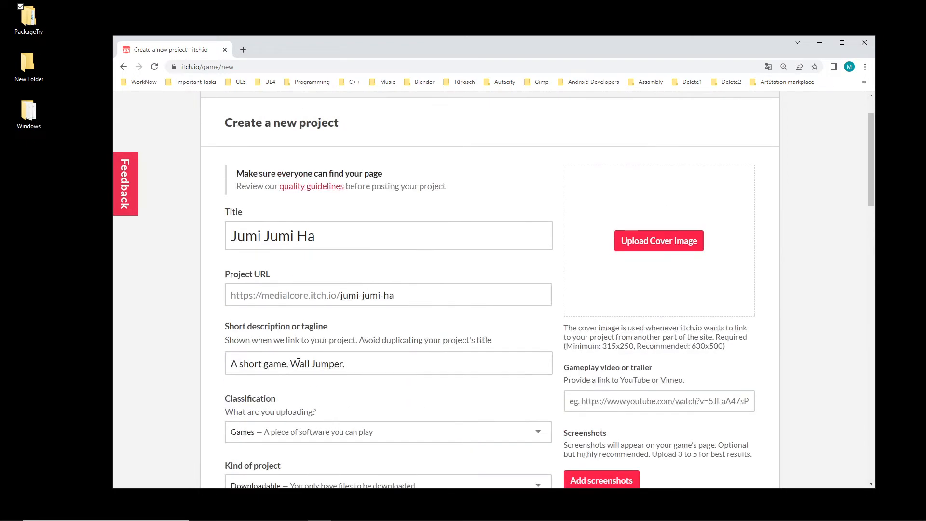
scroll(250, 410, down, 1)
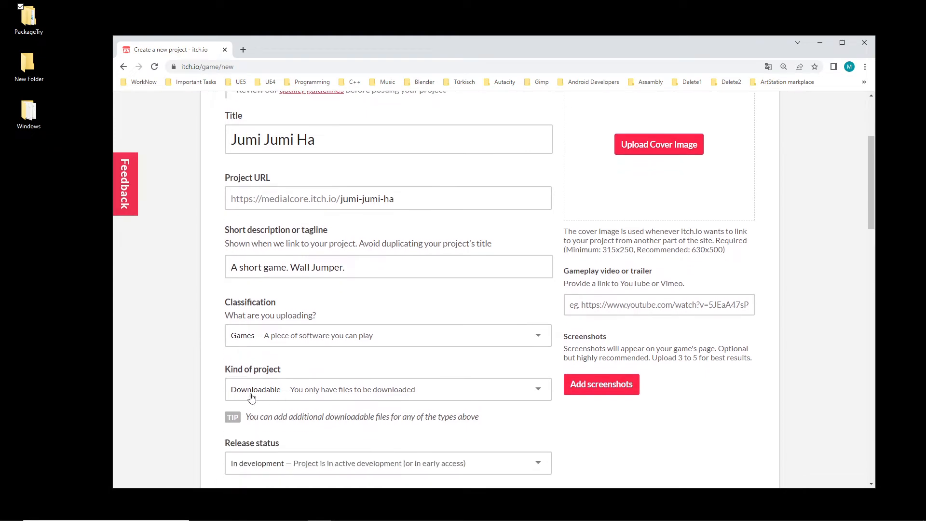
scroll(288, 371, down, 2)
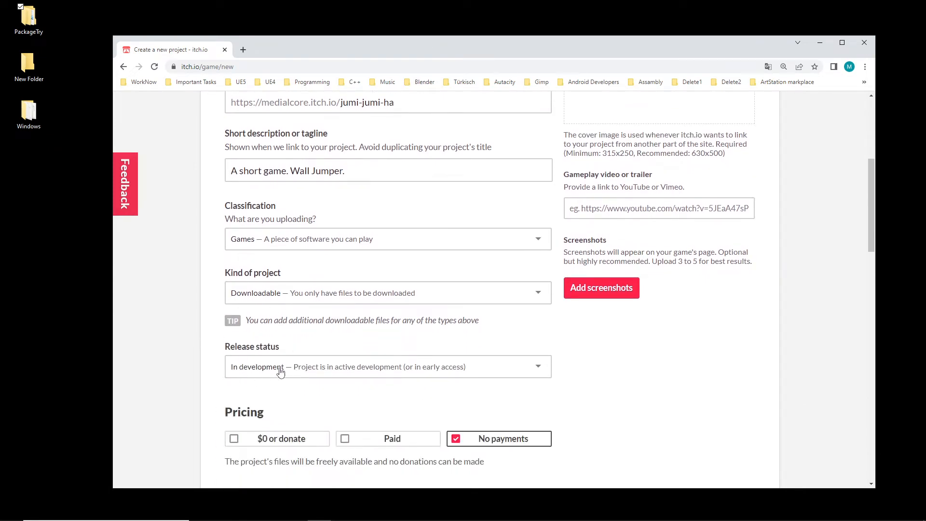
scroll(463, 371, down, 9)
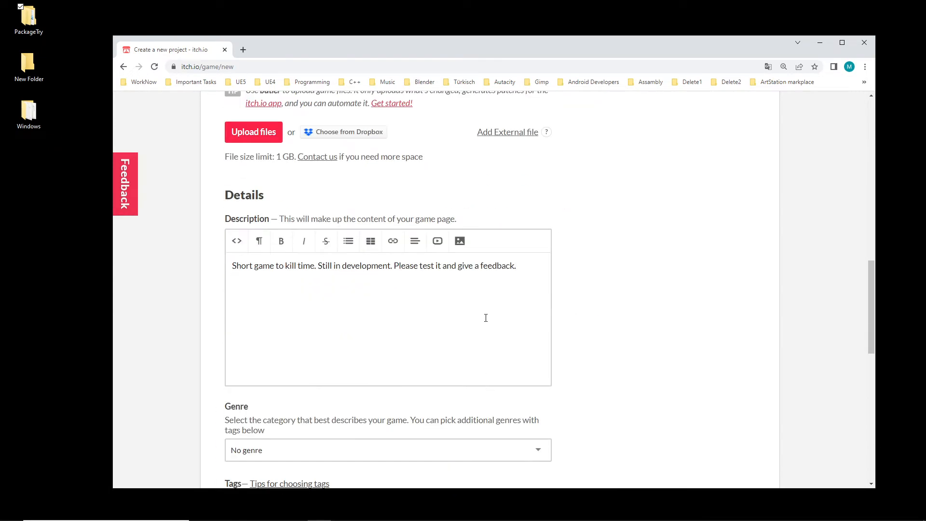
click(388, 268)
key(BackSpace)
key(BackSpace)
key(BackSpace)
key(BackSpace)
key(BackSpace)
key(BackSpace)
key(BackSpace)
key(BackSpace)
key(BackSpace)
key(BackSpace)
key(BackSpace)
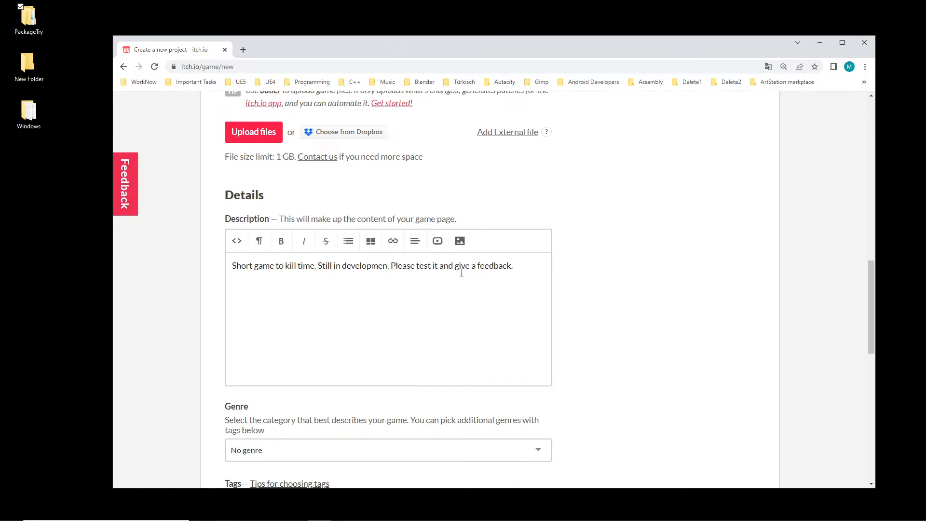
text(early)
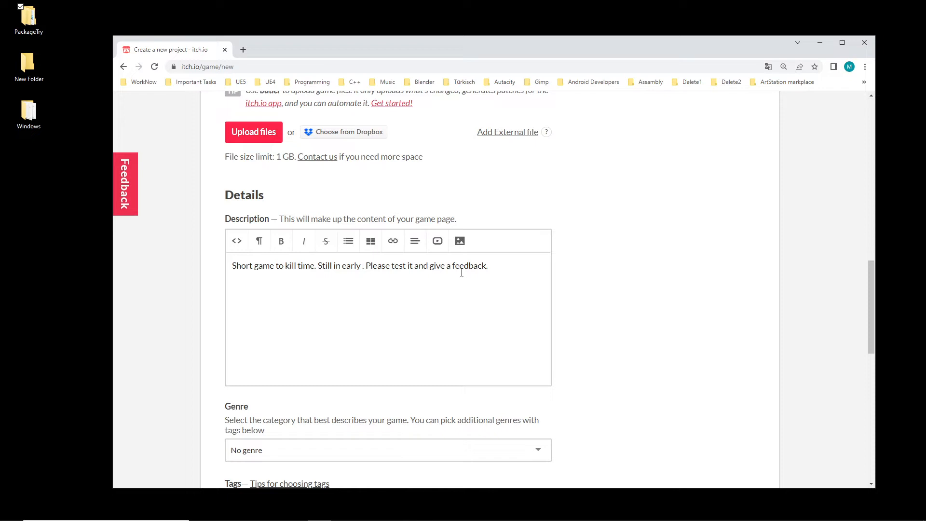
text(access)
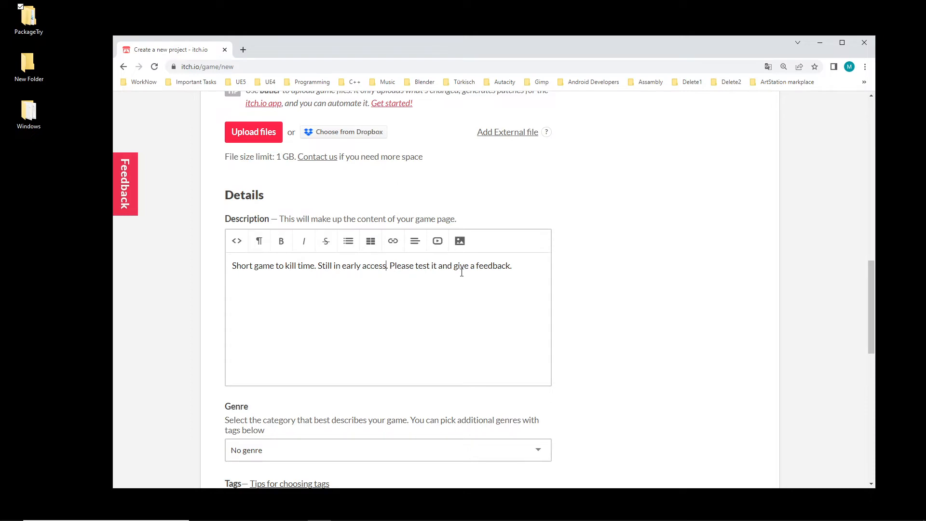
key(ctrl+s)
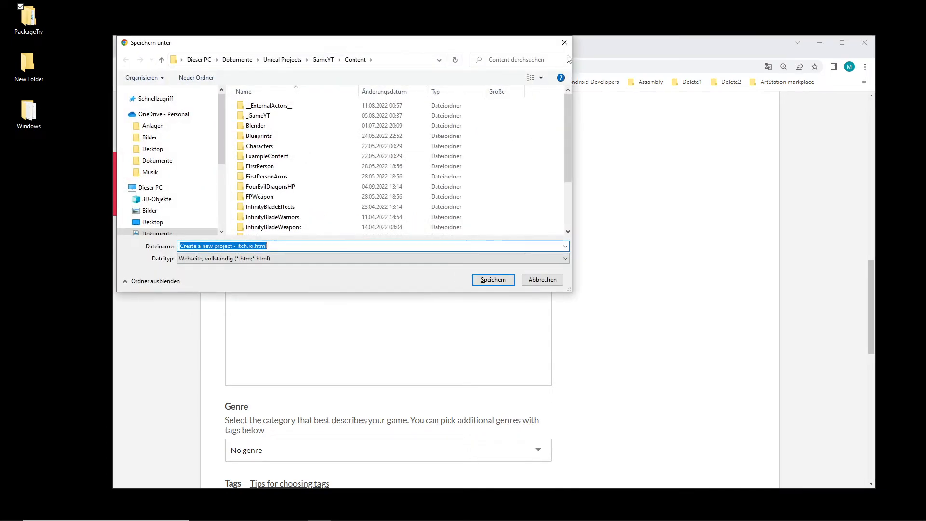
key(Escape)
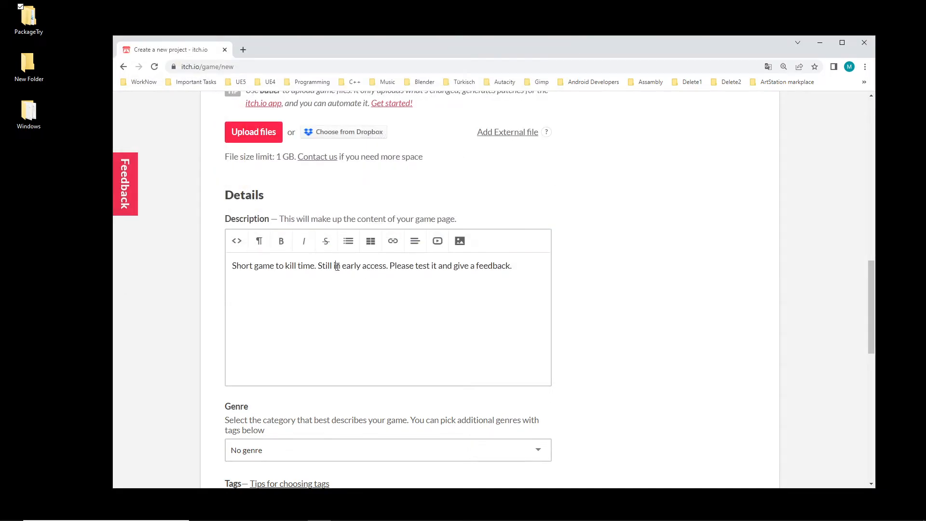
Start a new paragraph at "Still in early access" in the description and add "Wall jumper." as its own paragraph above it.
drag(336, 266, 394, 304)
click(396, 304)
click(517, 306)
scroll(512, 258, down, 1)
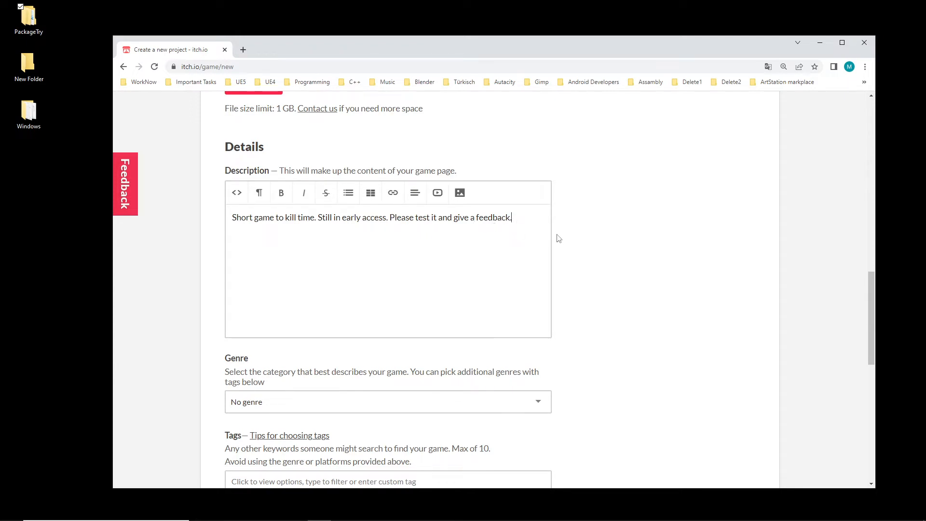
scroll(571, 246, down, 2)
scroll(578, 261, up, 1)
scroll(578, 261, up, 2)
key(Return)
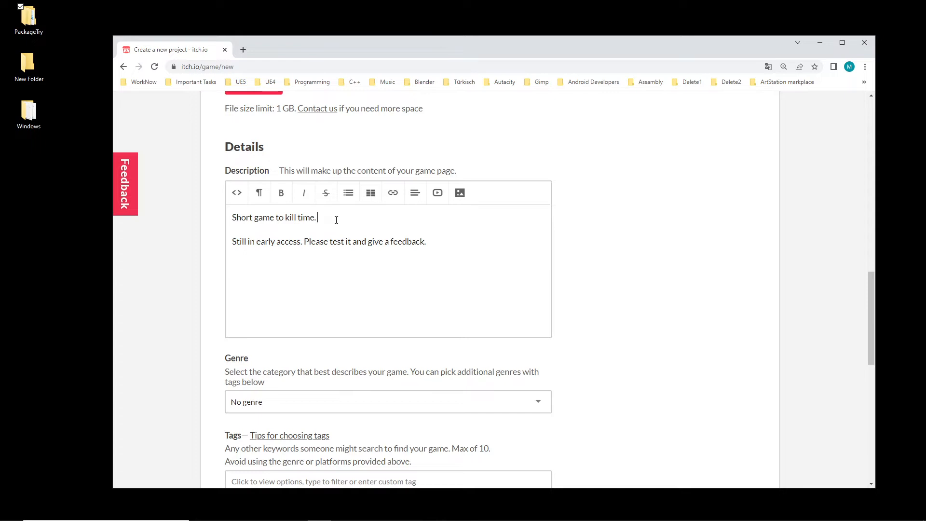
key(Return)
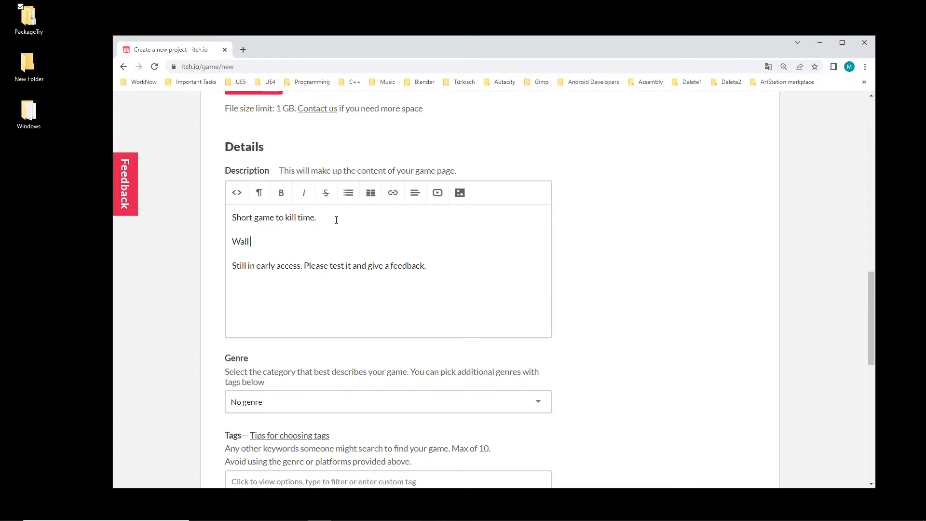
text(Wall jumper.)
Look through the available genres and set the game's genre to Platformer.
scroll(494, 265, down, 3)
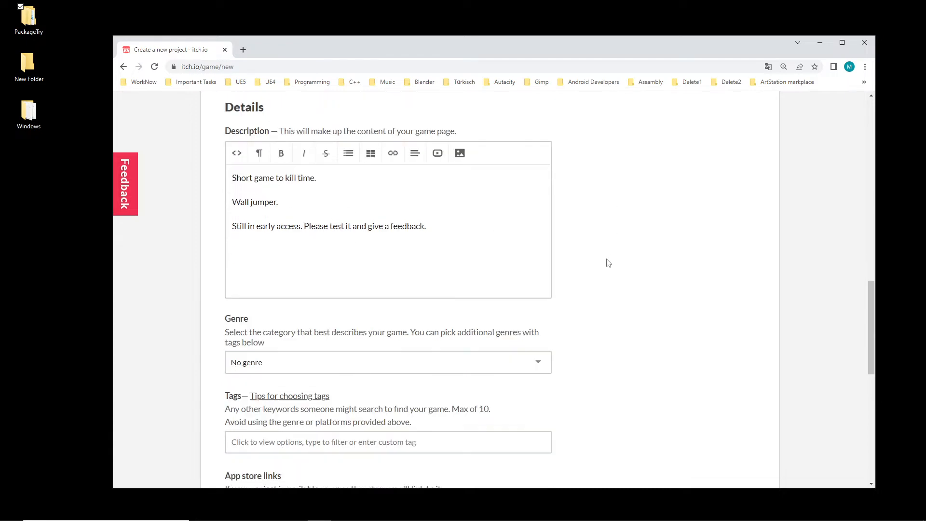
scroll(530, 289, up, 2)
scroll(252, 314, up, 1)
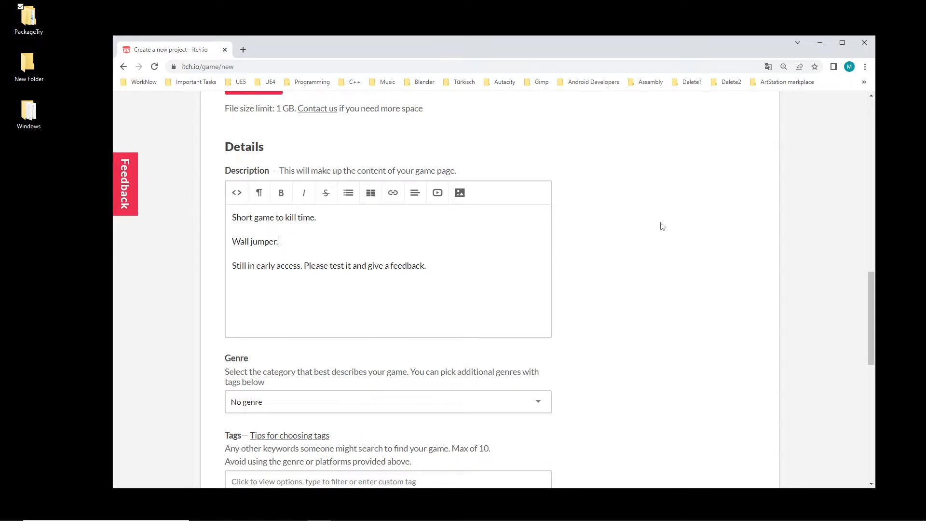
scroll(603, 309, down, 1)
scroll(604, 319, down, 1)
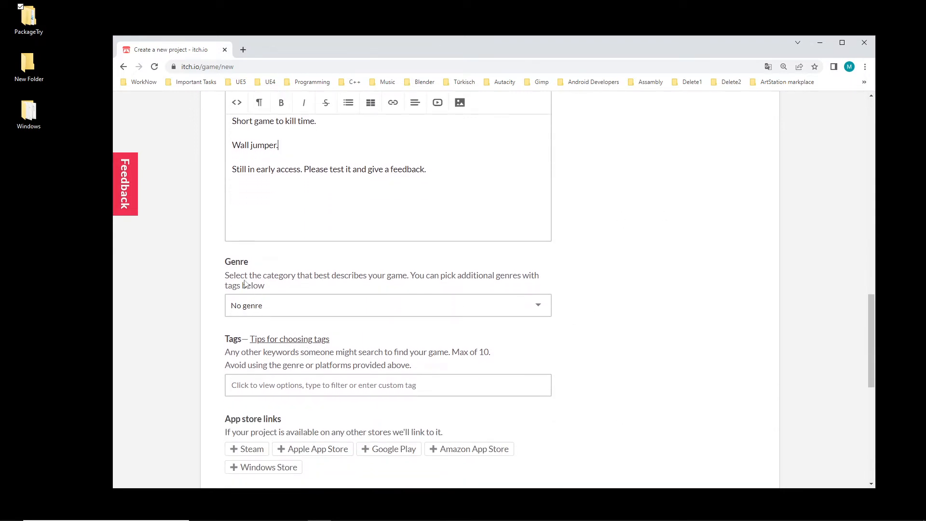
click(366, 311)
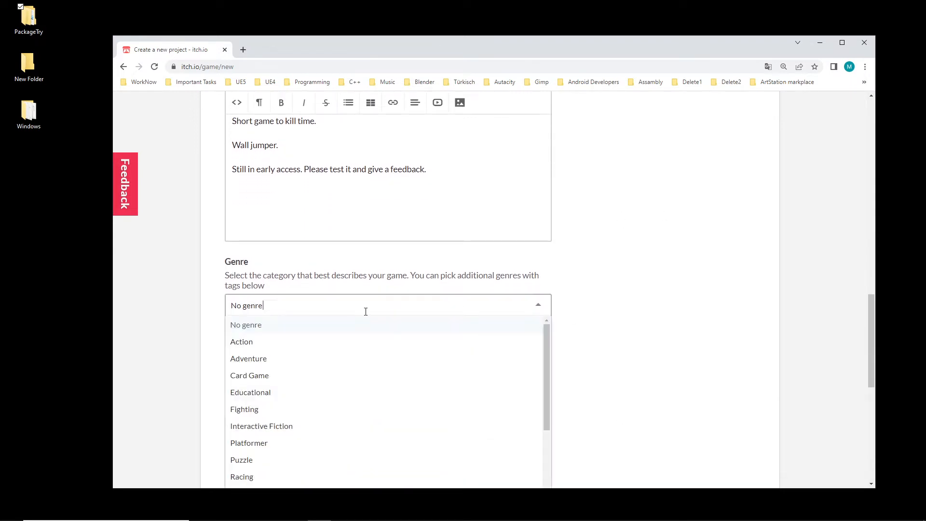
scroll(409, 364, down, 6)
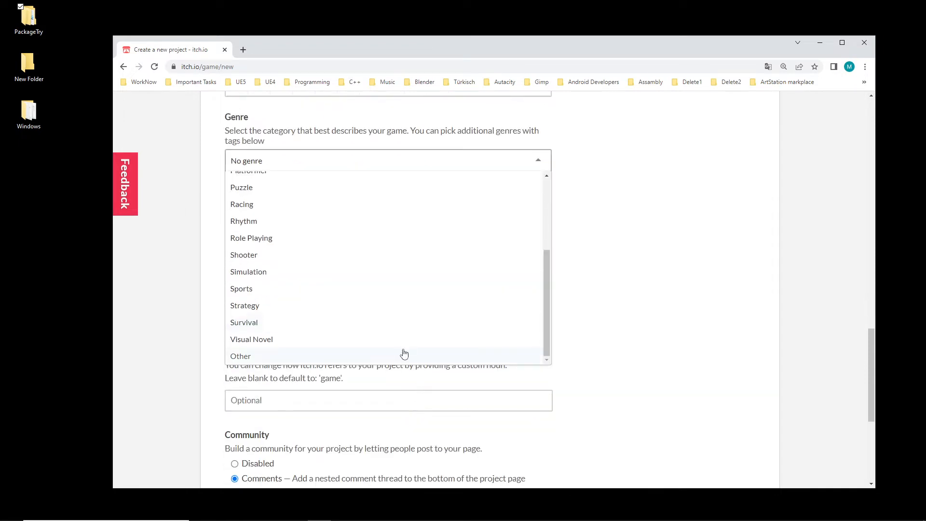
scroll(396, 349, up, 1)
scroll(408, 348, down, 1)
scroll(416, 346, up, 5)
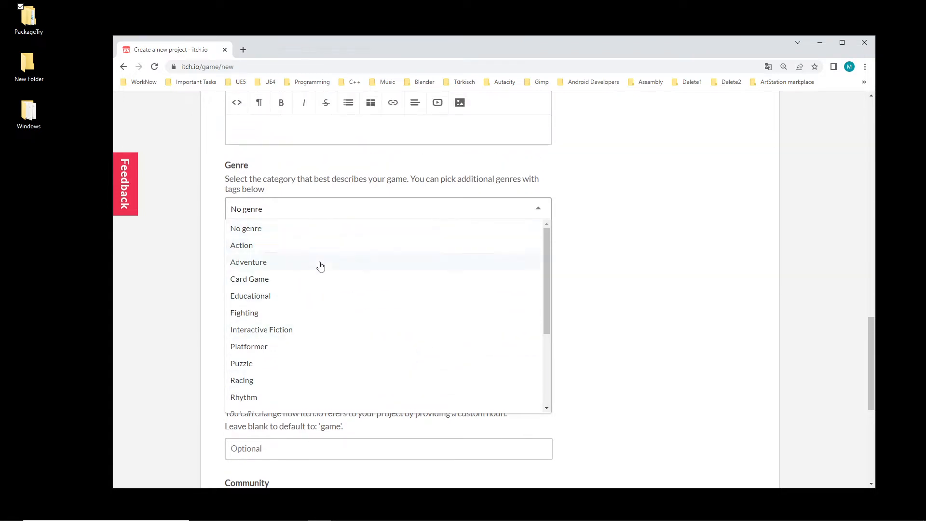
scroll(405, 341, down, 2)
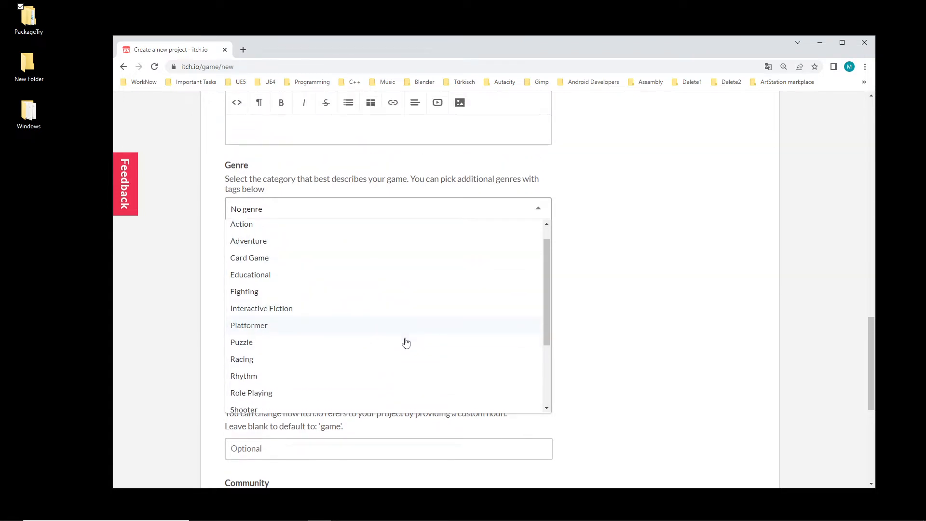
scroll(368, 357, down, 1)
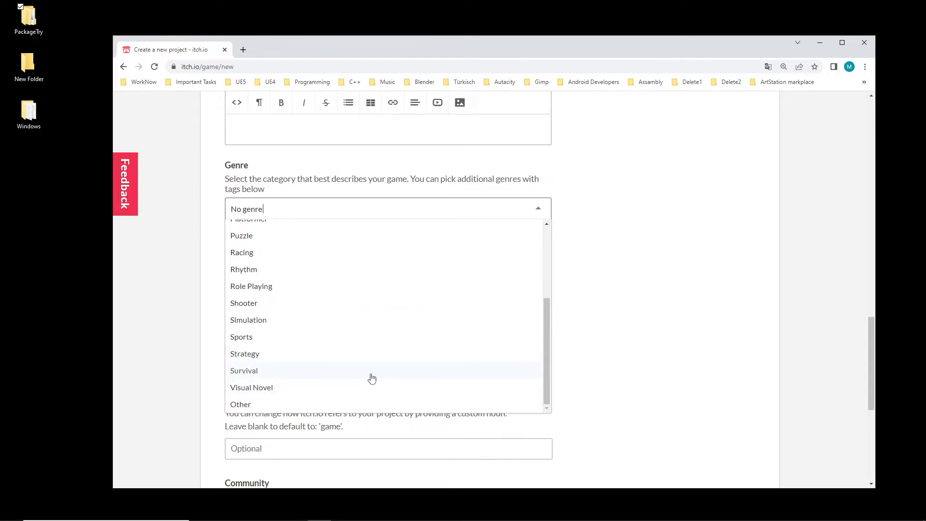
scroll(341, 351, up, 1)
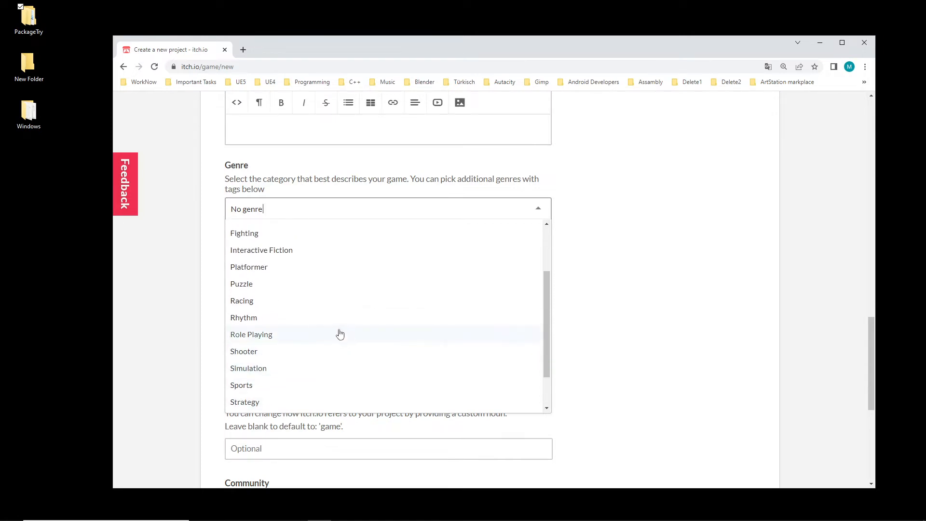
scroll(332, 309, up, 1)
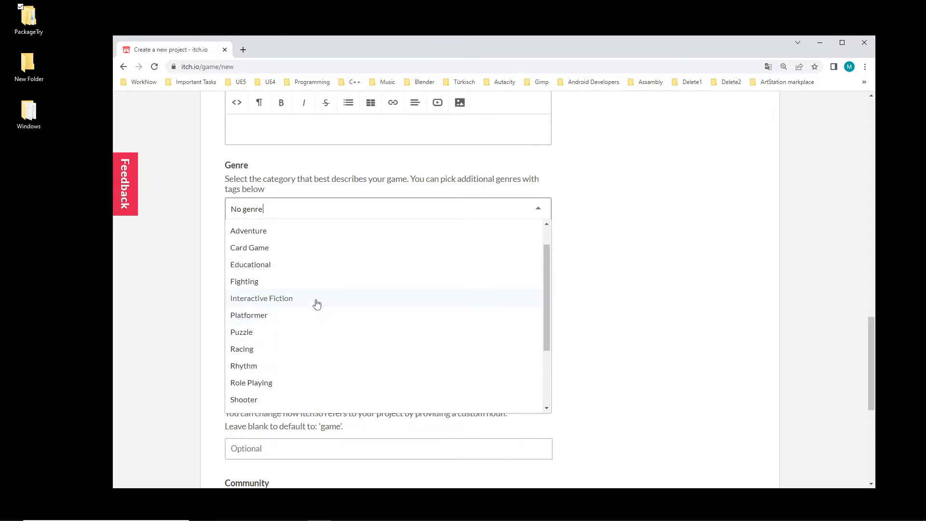
scroll(318, 279, up, 1)
scroll(319, 313, up, 2)
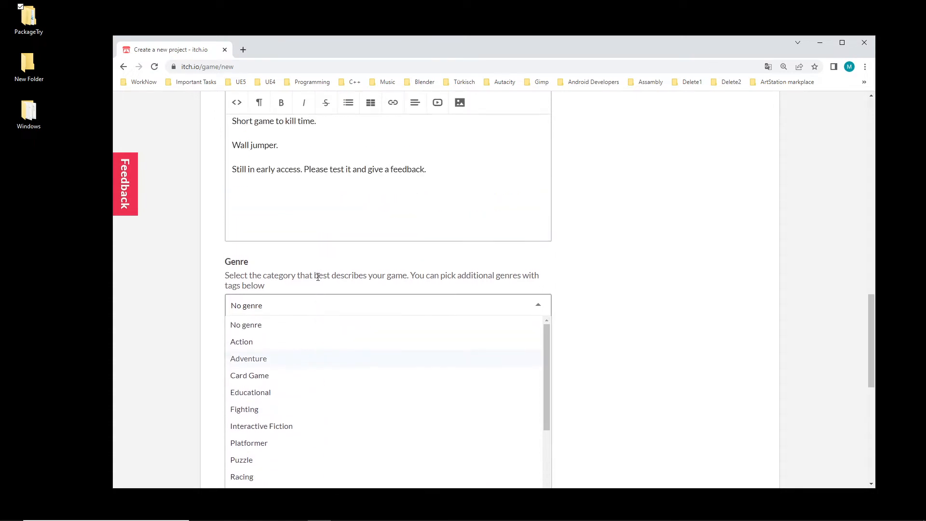
scroll(323, 362, down, 1)
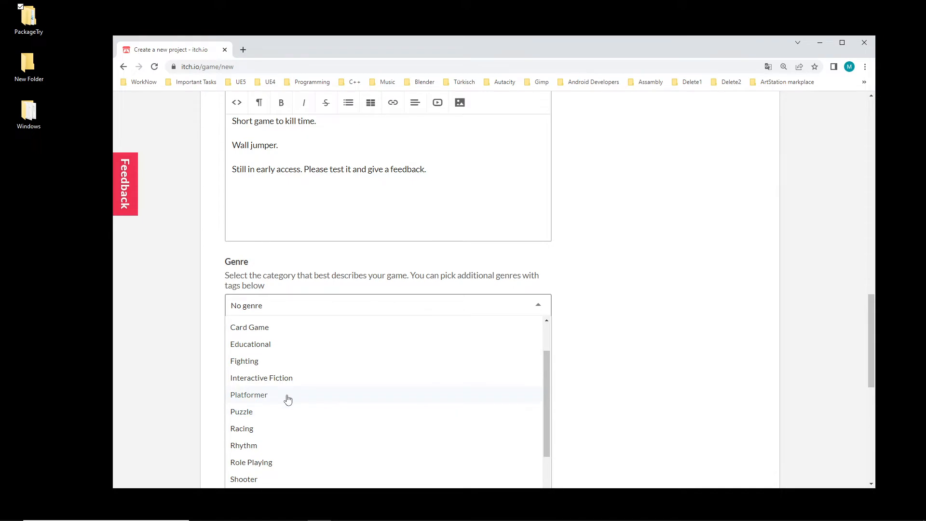
click(288, 400)
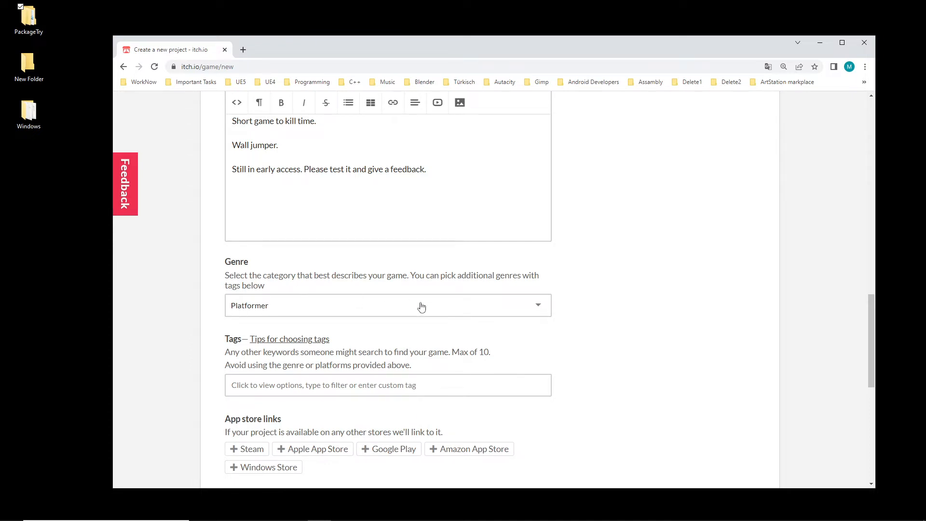
Look through the available genres once more and choose Platformer again.
click(449, 304)
scroll(417, 322, up, 1)
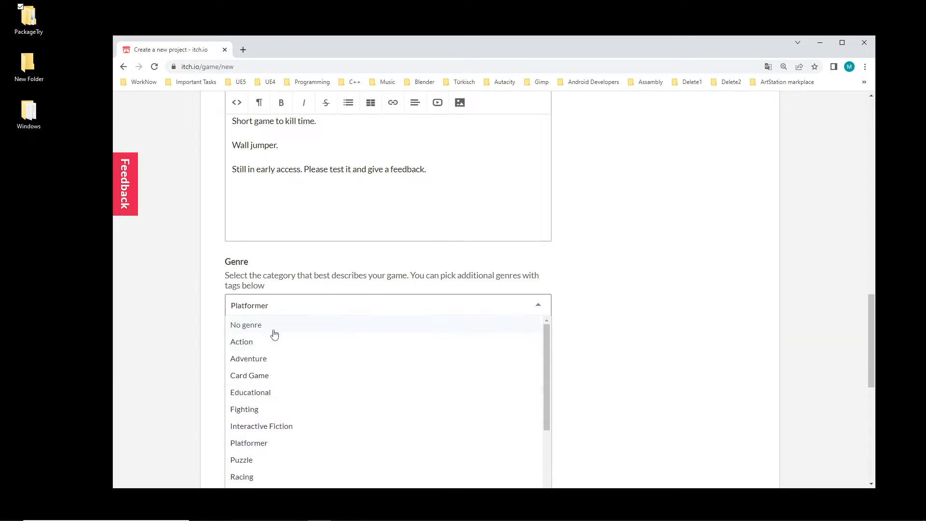
scroll(405, 352, down, 2)
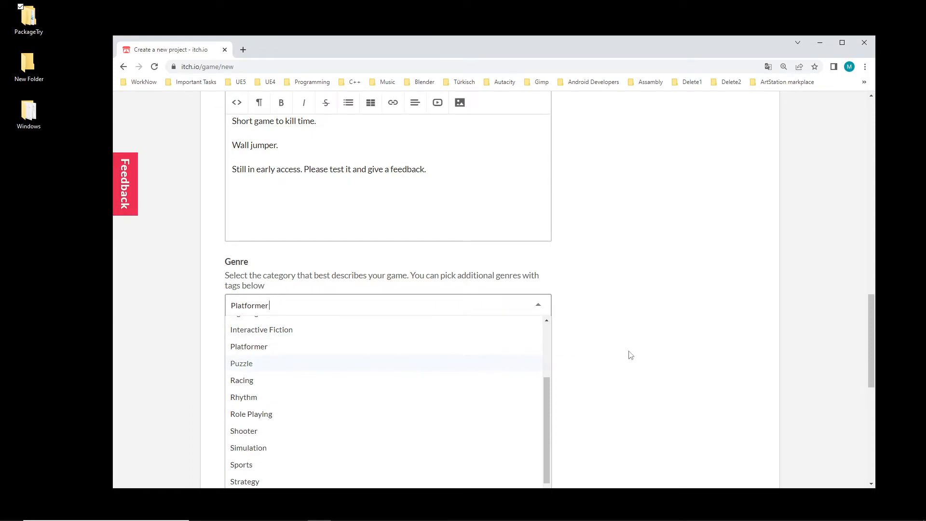
scroll(410, 386, down, 1)
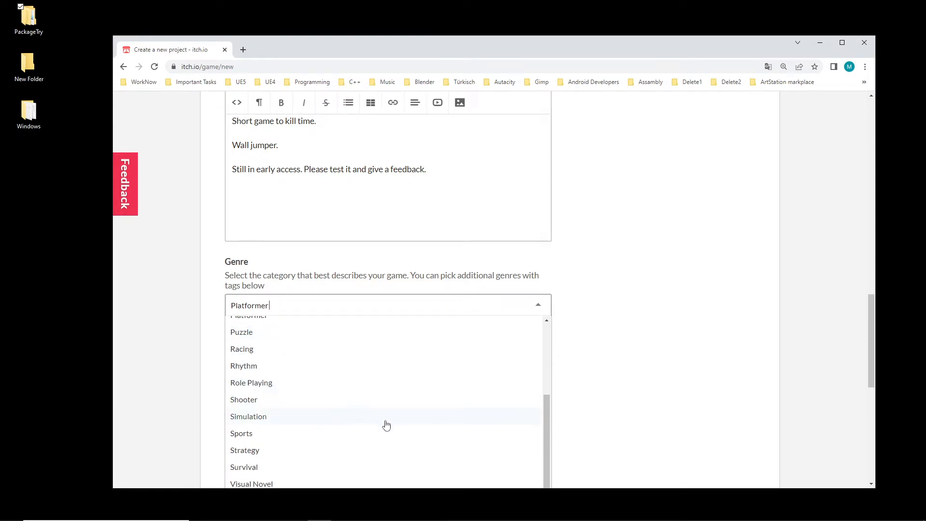
scroll(400, 434, down, 2)
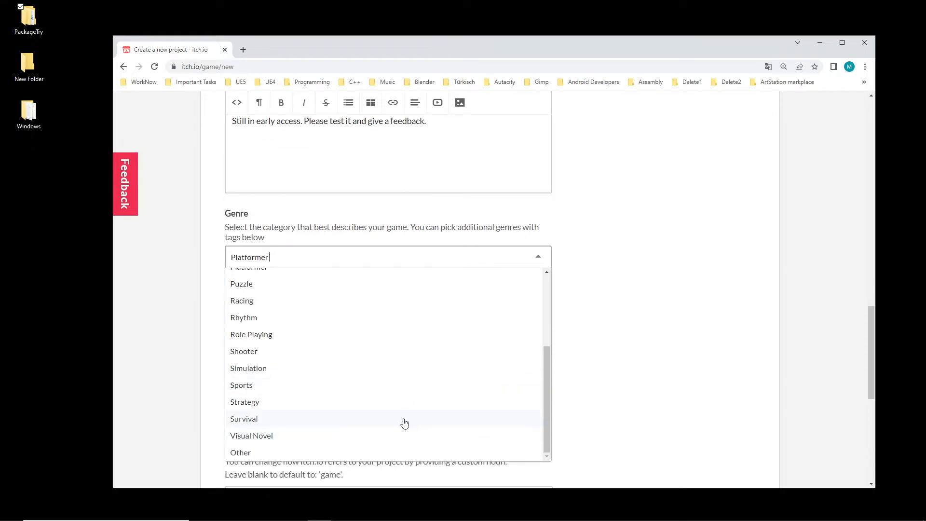
scroll(404, 425, up, 1)
scroll(406, 418, up, 2)
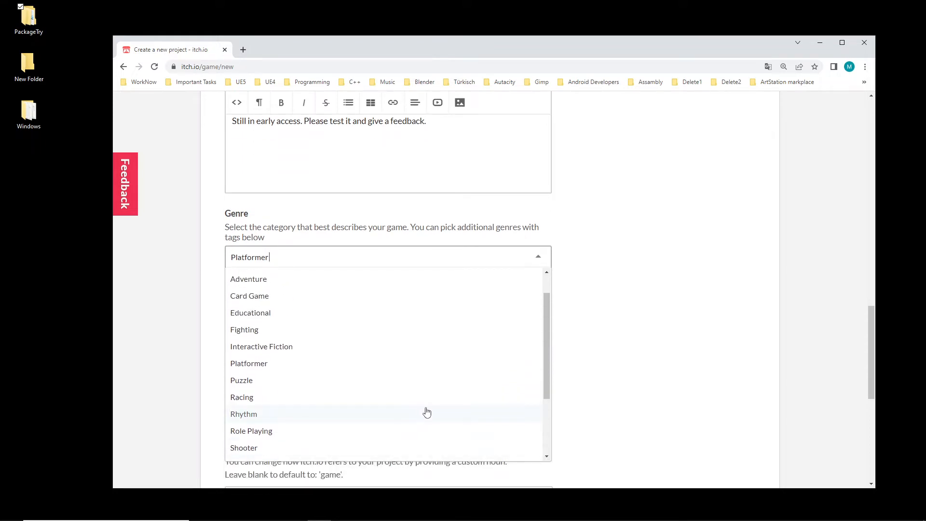
click(284, 369)
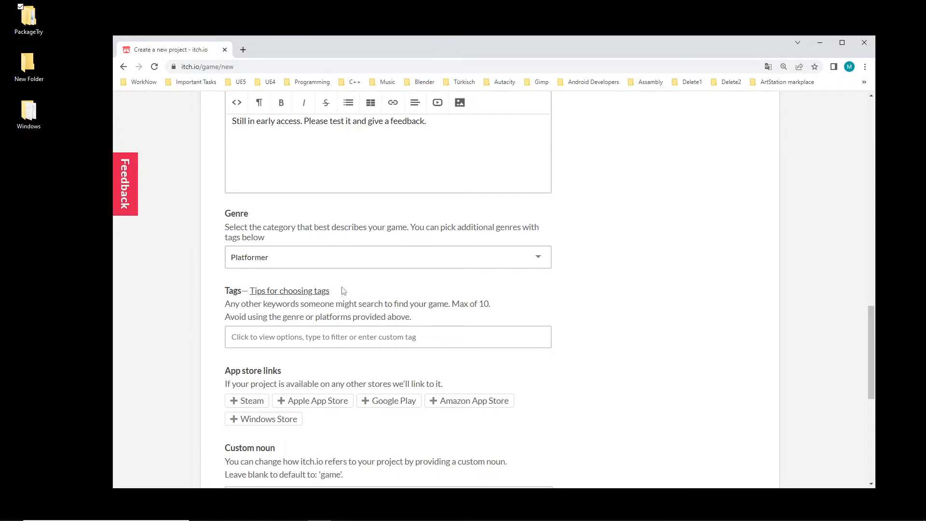
Browse the suggested tags and add the 2d and singleplayer tags to the game.
click(248, 341)
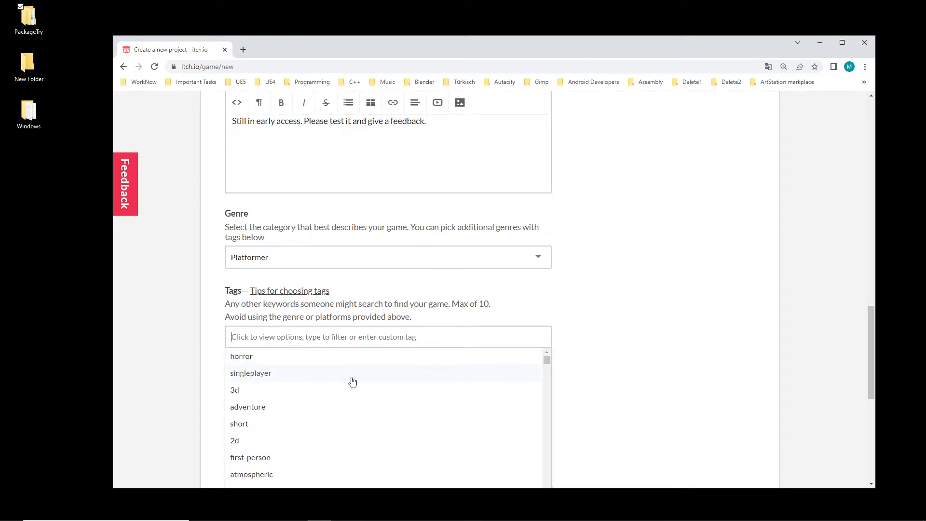
scroll(350, 414, down, 3)
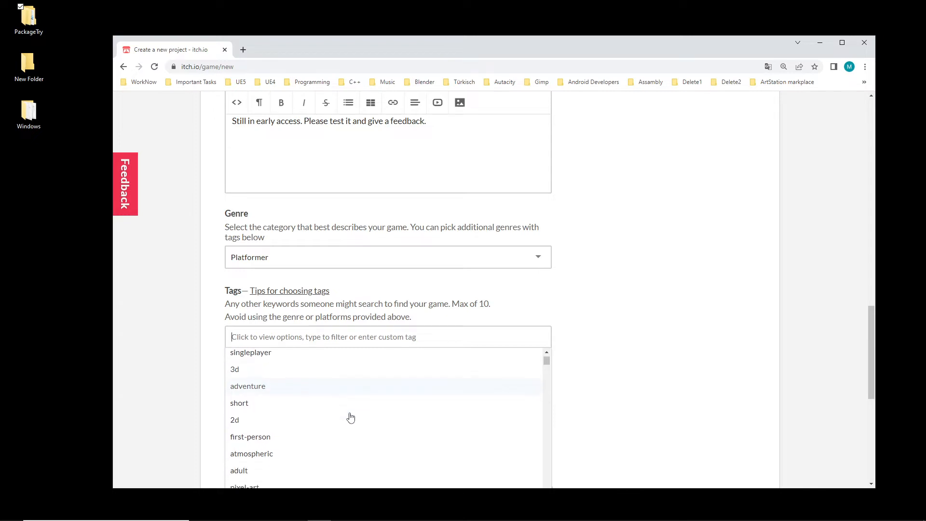
scroll(338, 410, up, 1)
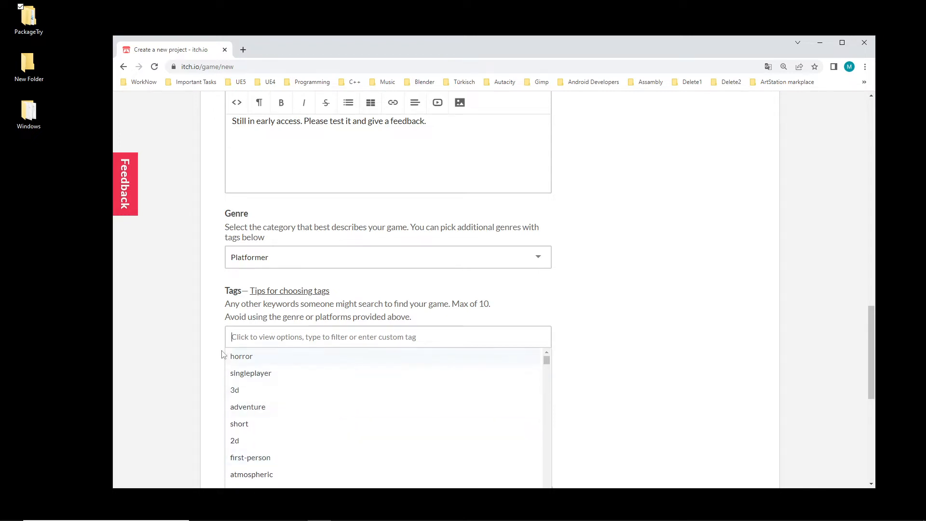
scroll(633, 366, down, 1)
scroll(633, 367, down, 1)
scroll(407, 309, down, 10)
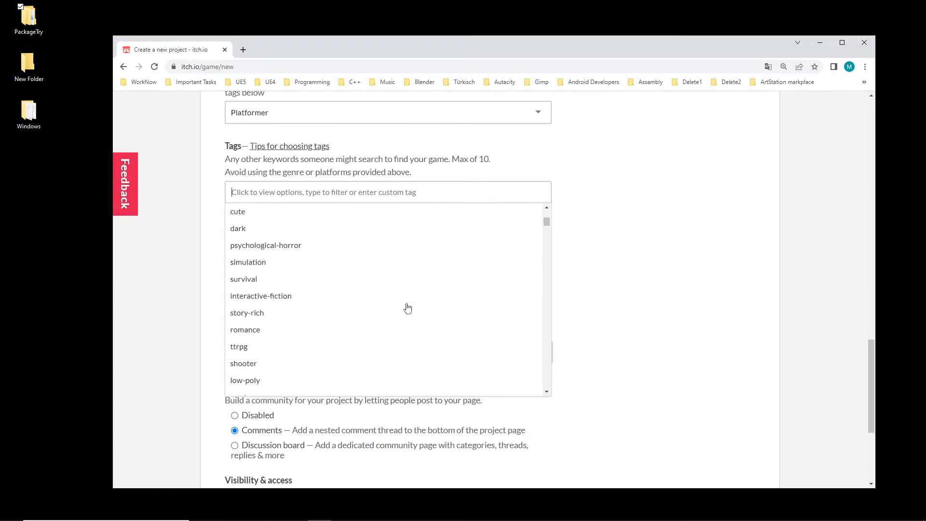
scroll(412, 317, up, 10)
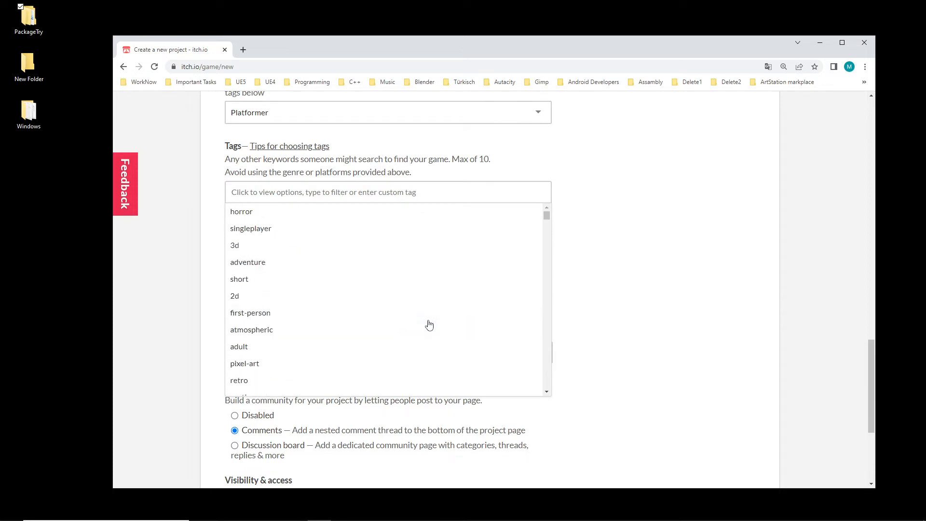
click(290, 298)
click(298, 191)
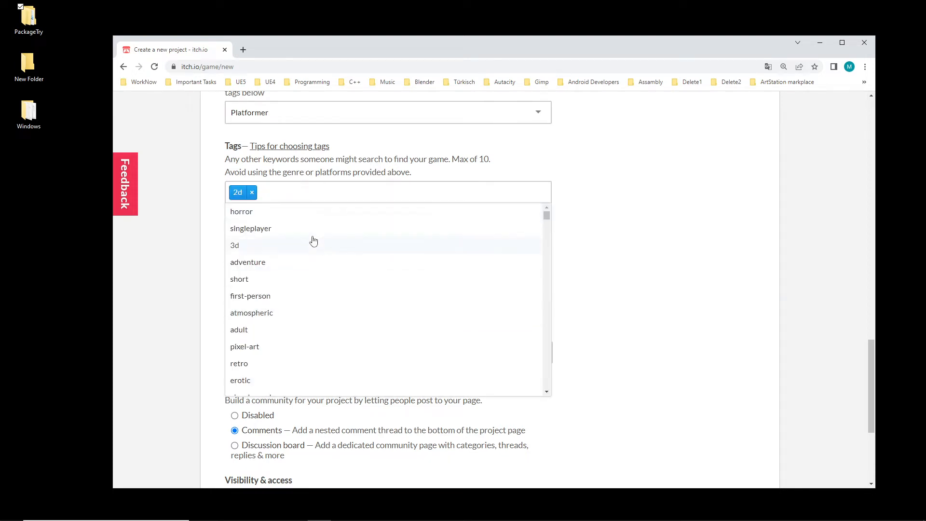
scroll(316, 233, up, 3)
click(274, 375)
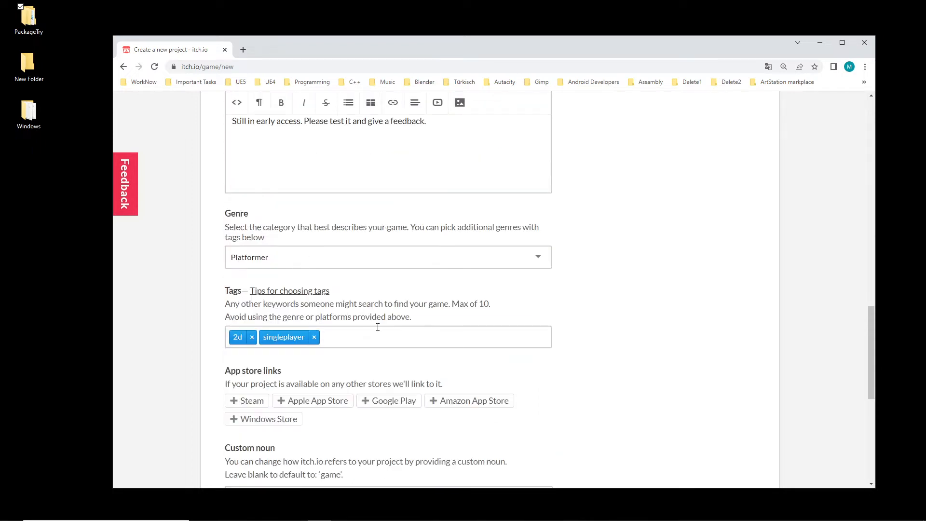
Look further through the suggested tags and add the runner tag.
click(351, 336)
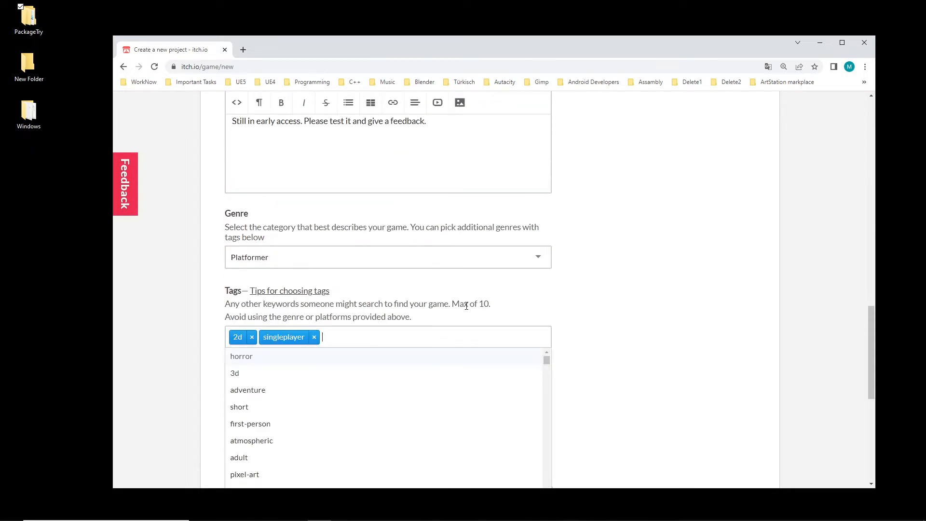
drag(455, 303, 496, 313)
click(357, 342)
scroll(369, 407, down, 1)
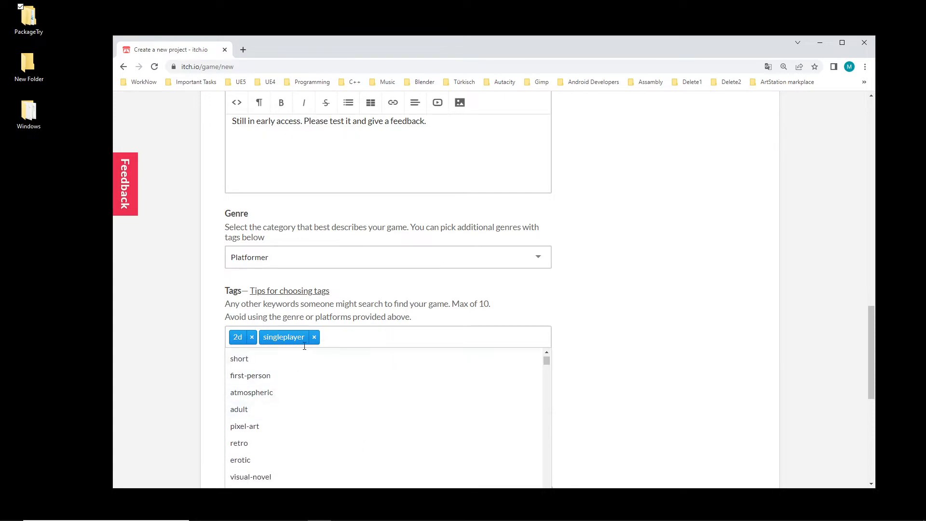
scroll(357, 406, down, 1)
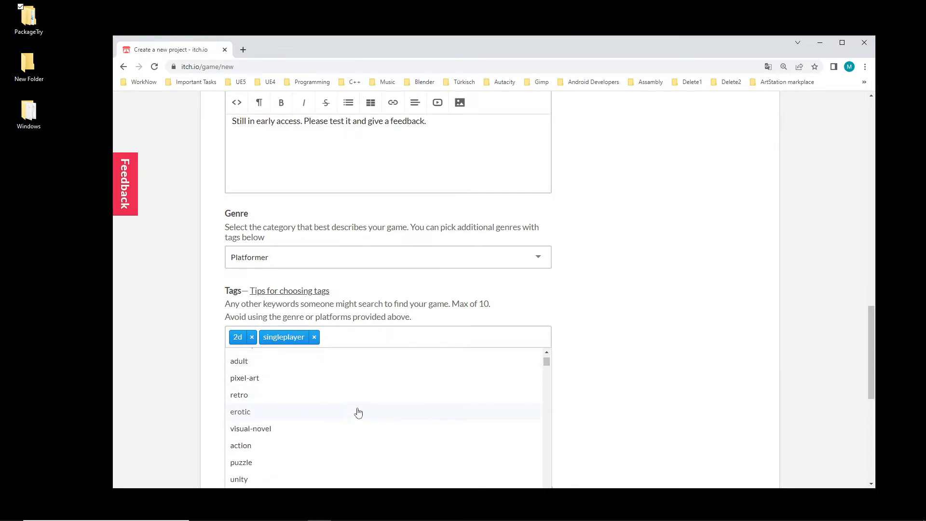
scroll(355, 409, down, 3)
scroll(370, 427, down, 2)
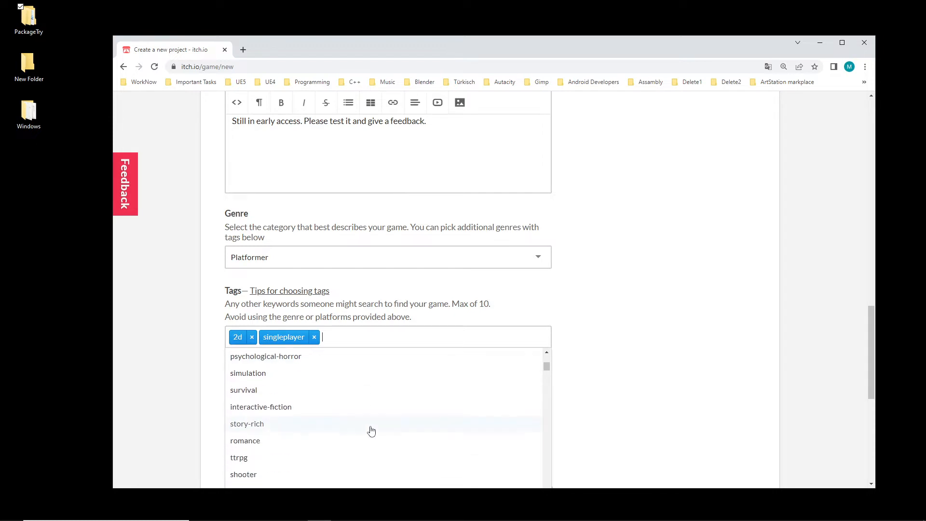
scroll(408, 429, down, 4)
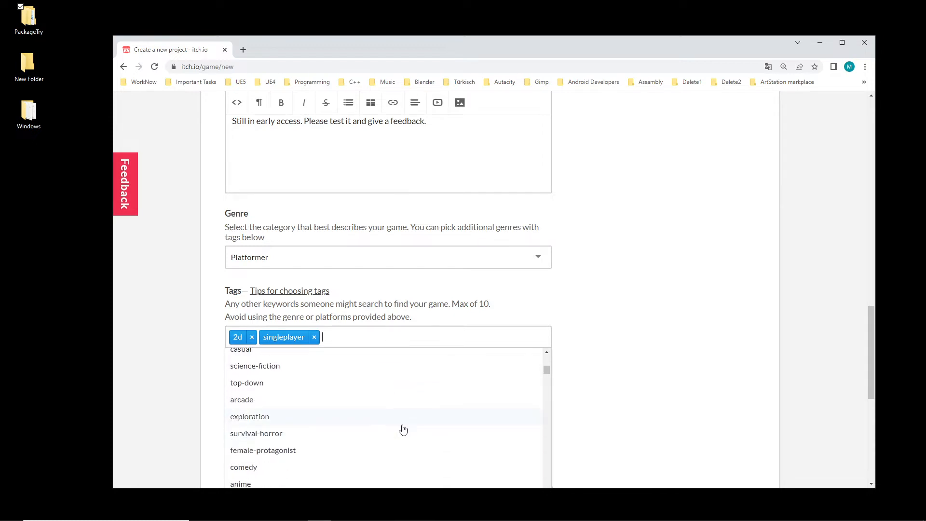
scroll(404, 429, down, 2)
scroll(404, 429, down, 2)
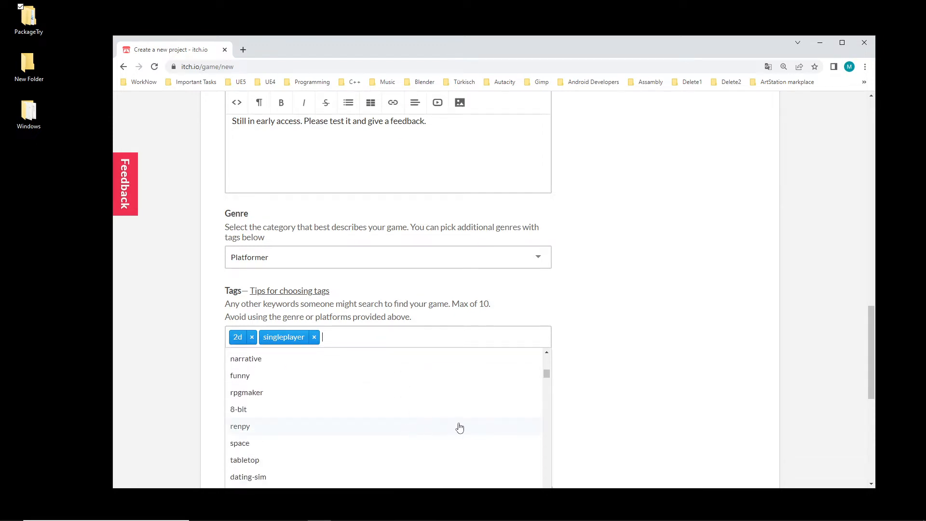
scroll(616, 399, down, 2)
scroll(392, 329, down, 1)
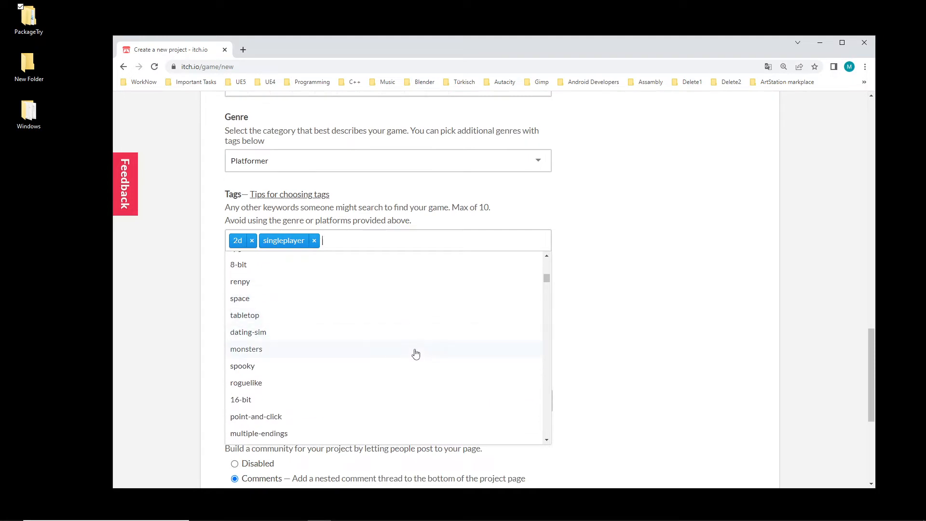
scroll(414, 352, down, 3)
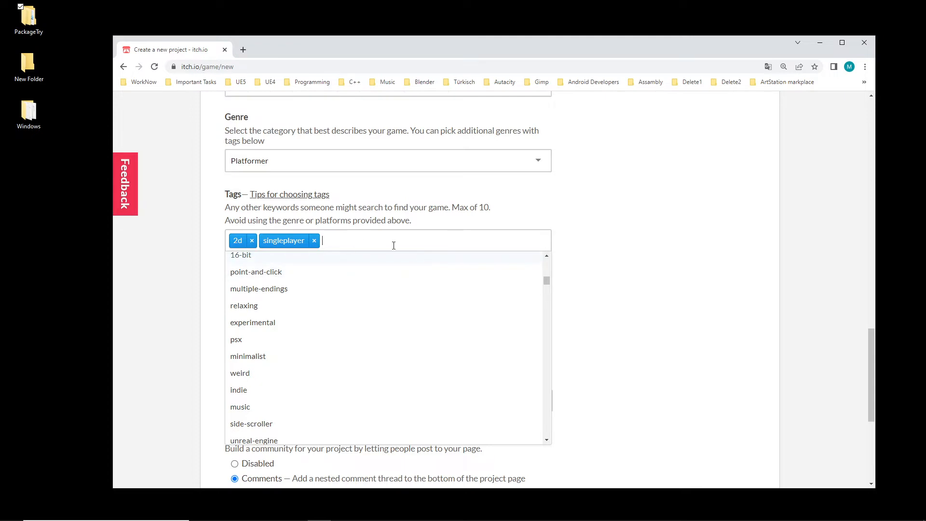
scroll(388, 372, down, 5)
scroll(439, 357, down, 1)
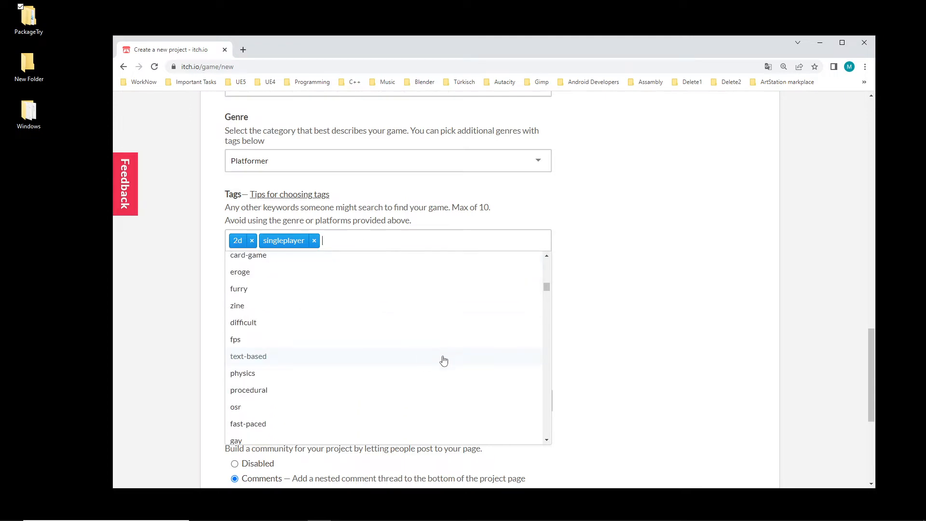
scroll(439, 366, down, 3)
scroll(437, 373, down, 7)
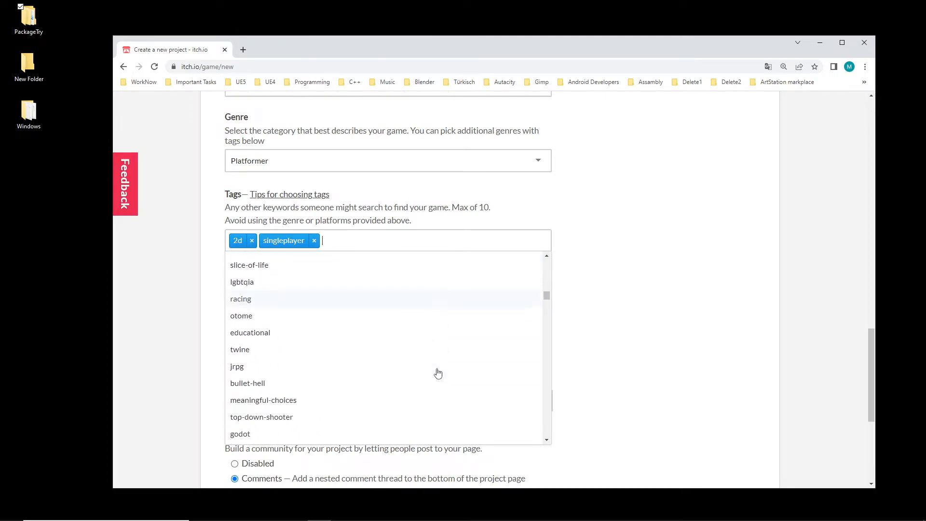
scroll(441, 371, down, 2)
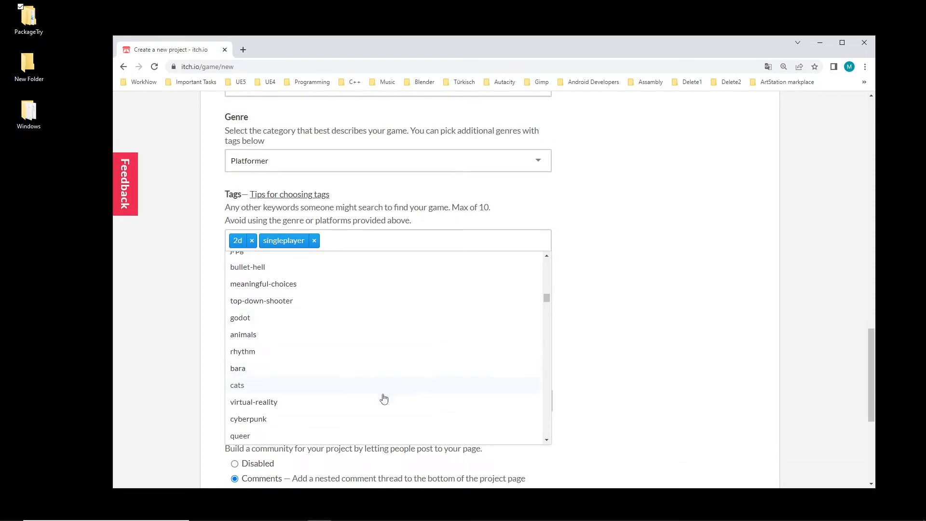
scroll(338, 387, down, 3)
scroll(355, 397, down, 3)
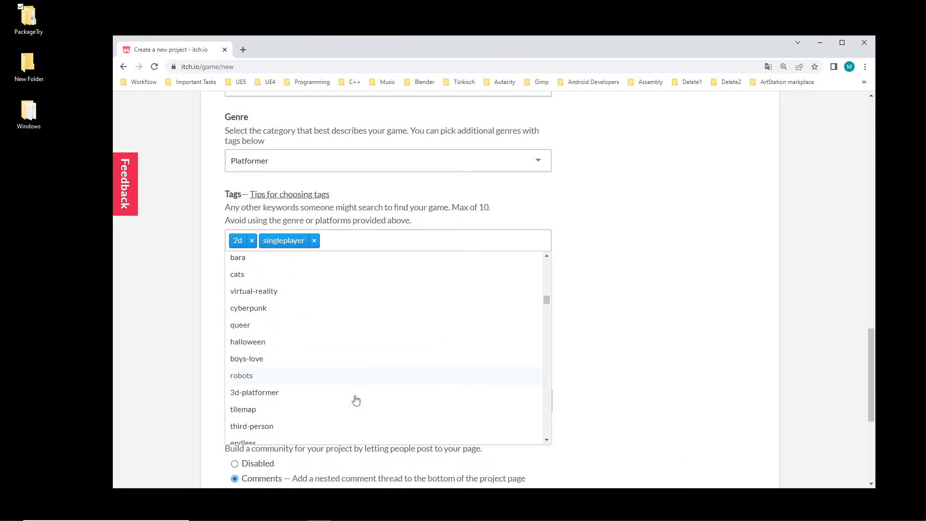
scroll(345, 401, down, 3)
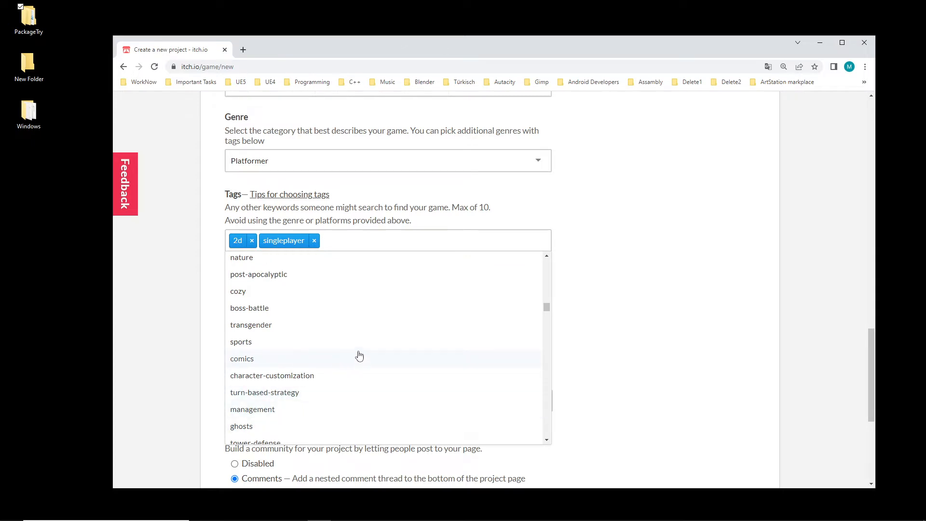
scroll(359, 356, down, 3)
scroll(375, 360, down, 4)
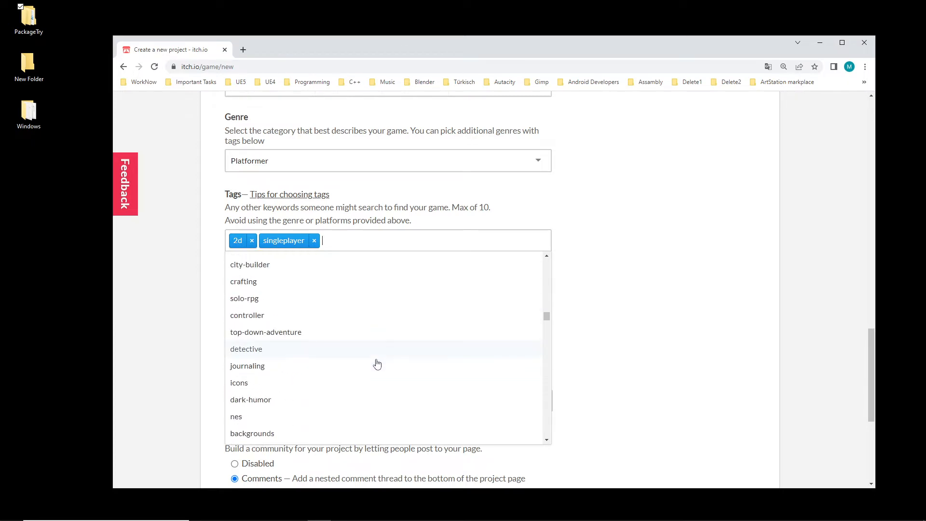
scroll(378, 364, down, 1)
scroll(378, 368, down, 5)
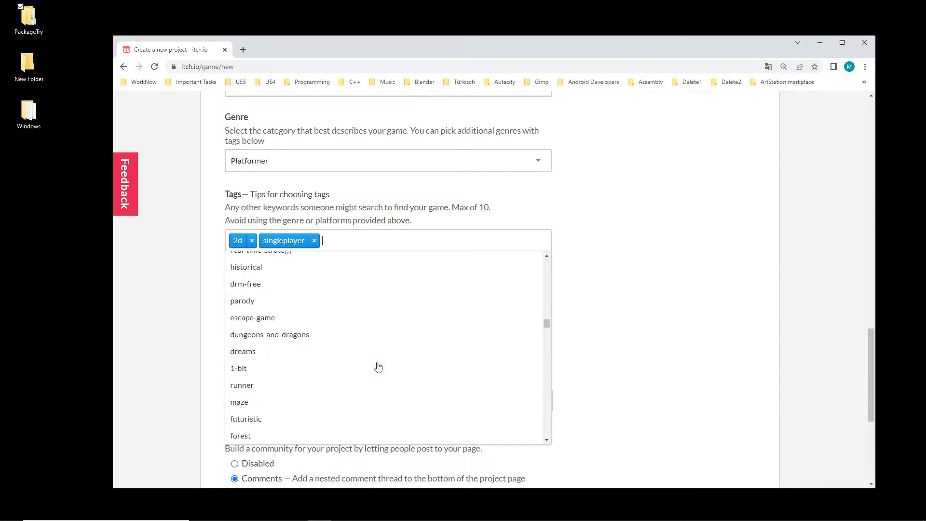
click(286, 389)
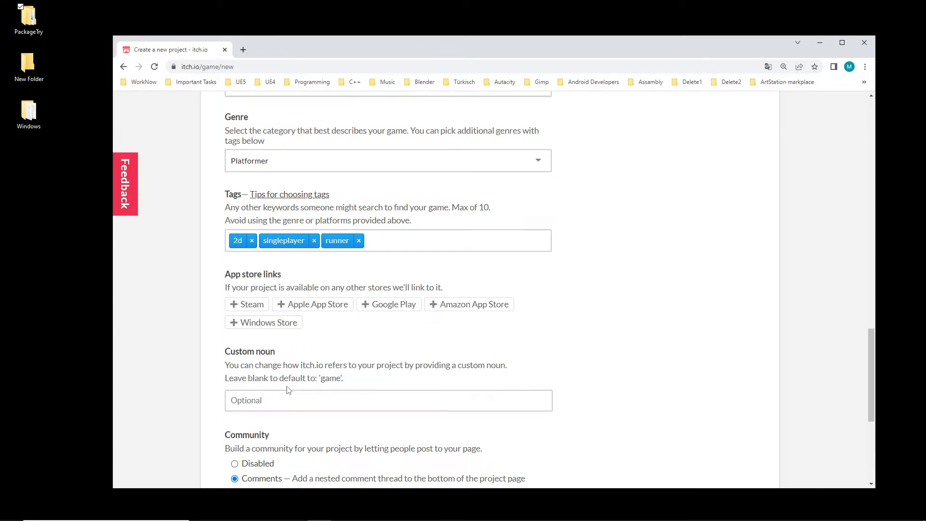
Remove the runner tag and add the suggested jumping tag in its place.
click(359, 241)
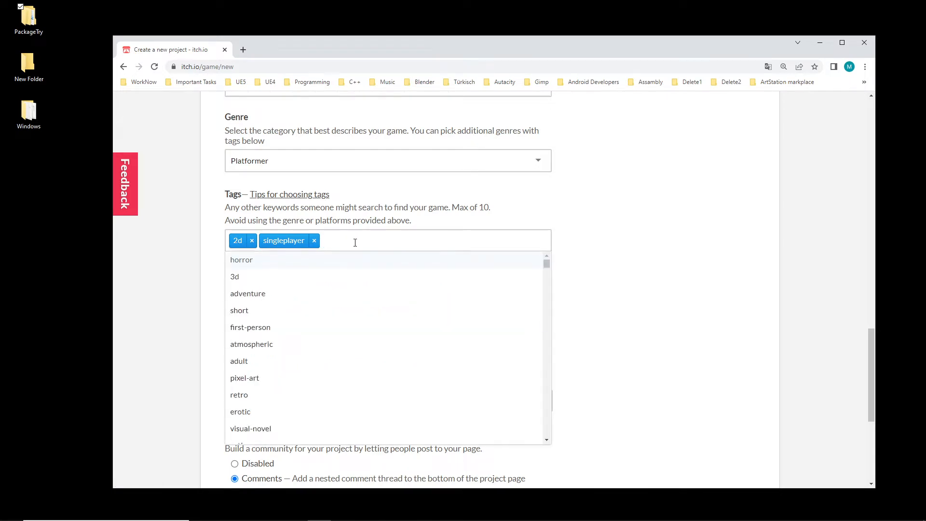
text(jum)
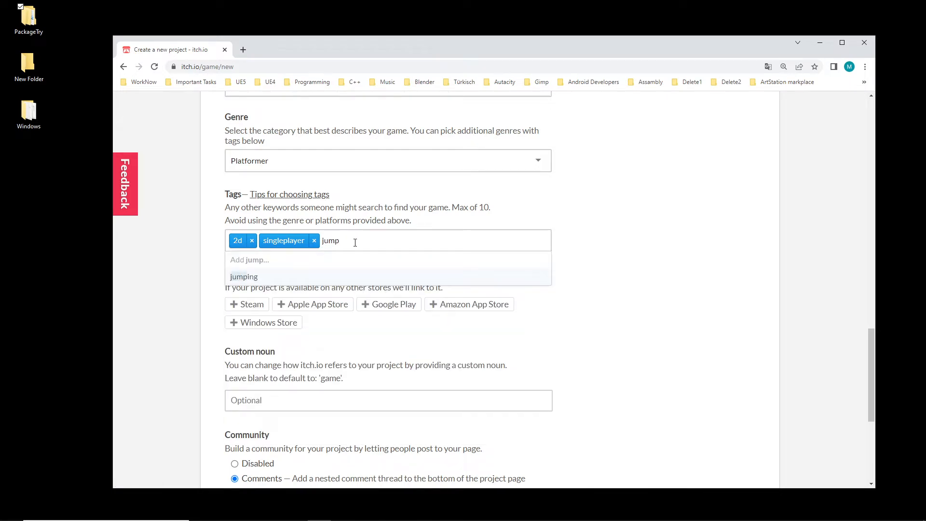
text(p)
click(268, 278)
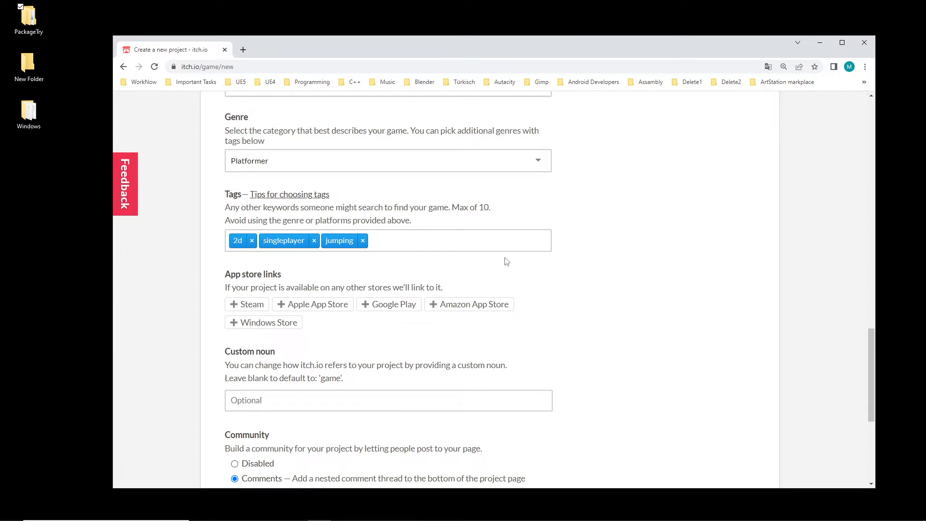
scroll(508, 265, down, 1)
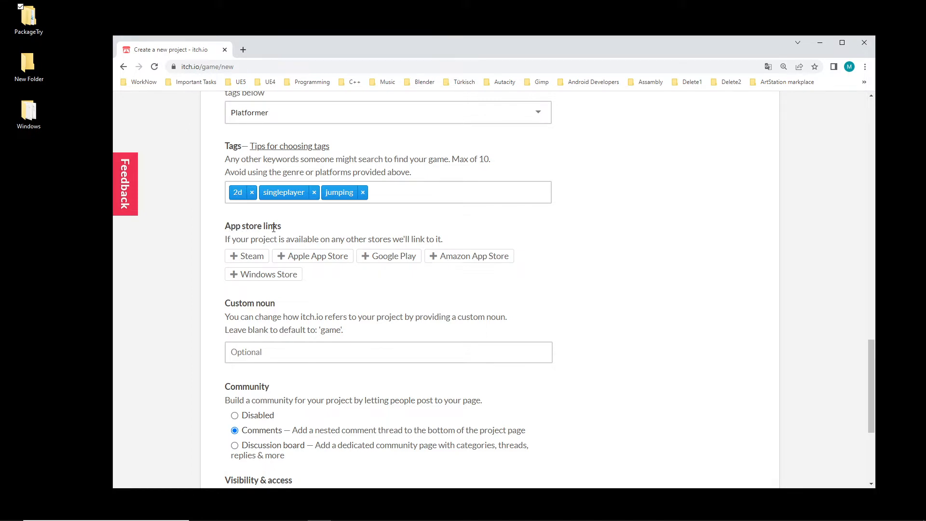
drag(285, 225, 270, 94)
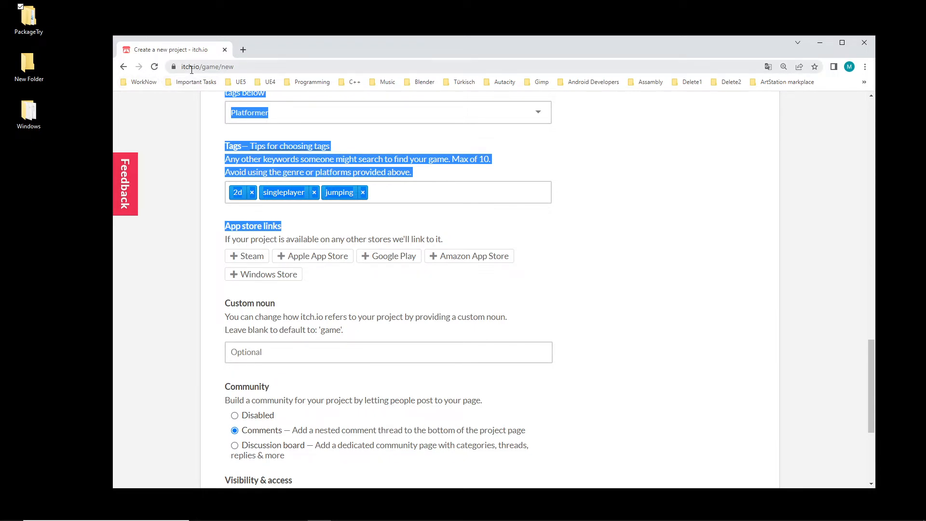
click(431, 286)
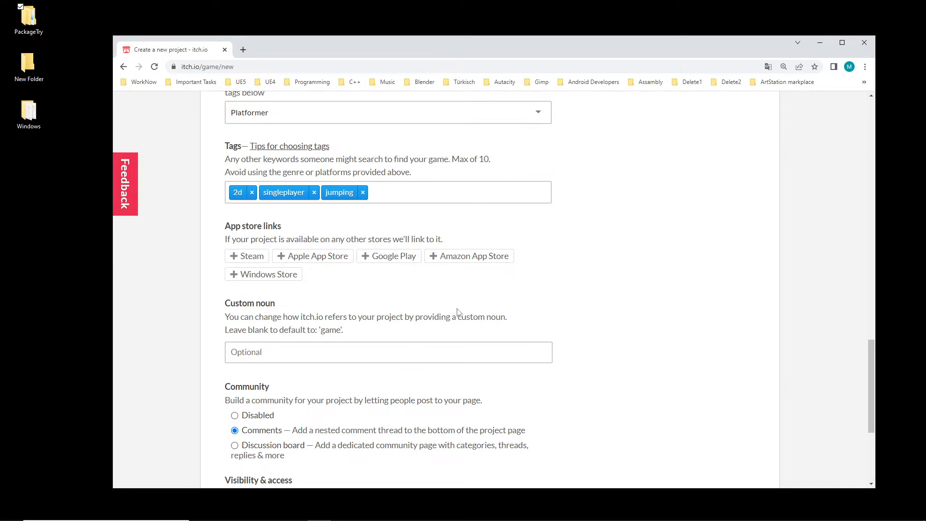
Read through the App store links and Custom noun sections of the project form, leaving them empty.
scroll(449, 306, down, 2)
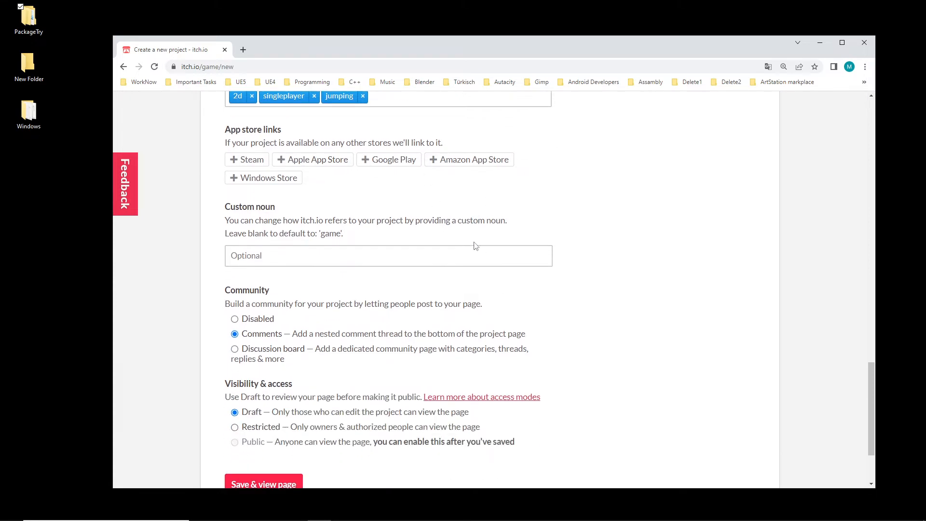
scroll(474, 246, up, 2)
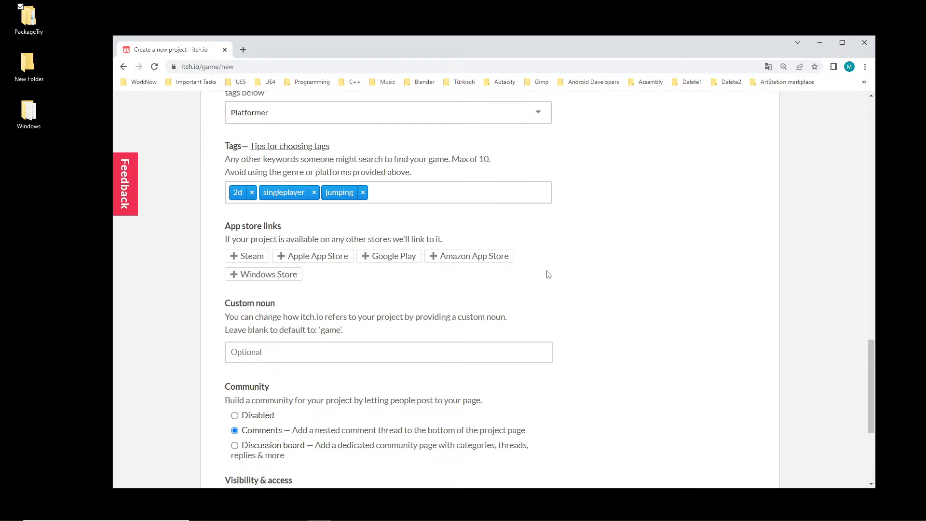
scroll(548, 275, down, 1)
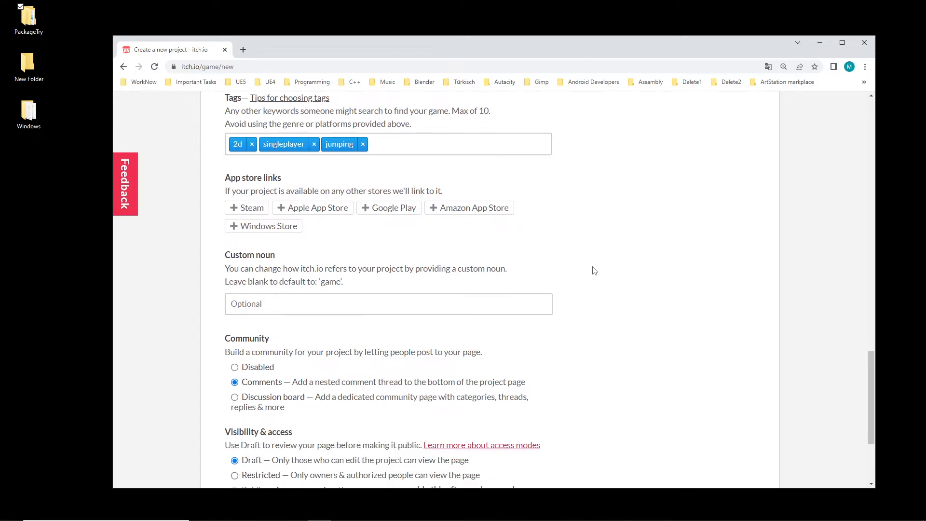
scroll(434, 250, down, 1)
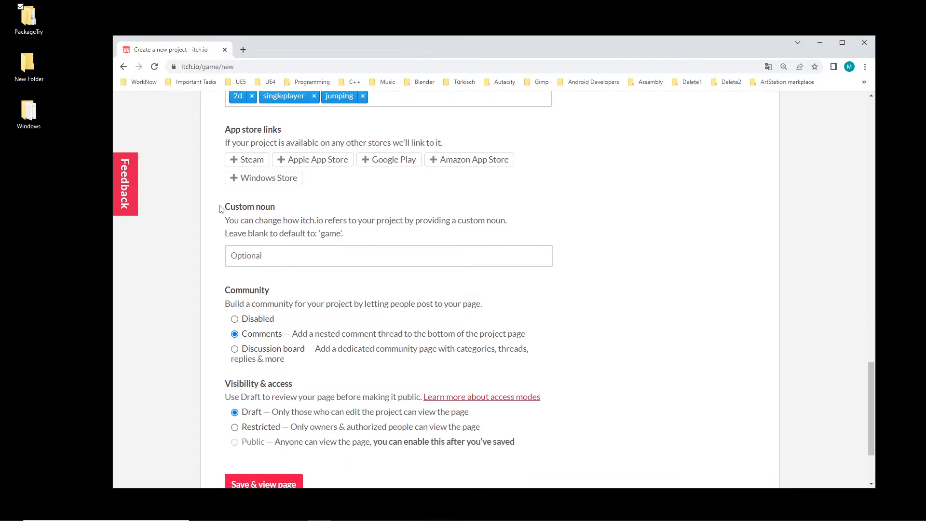
drag(219, 208, 304, 212)
click(379, 251)
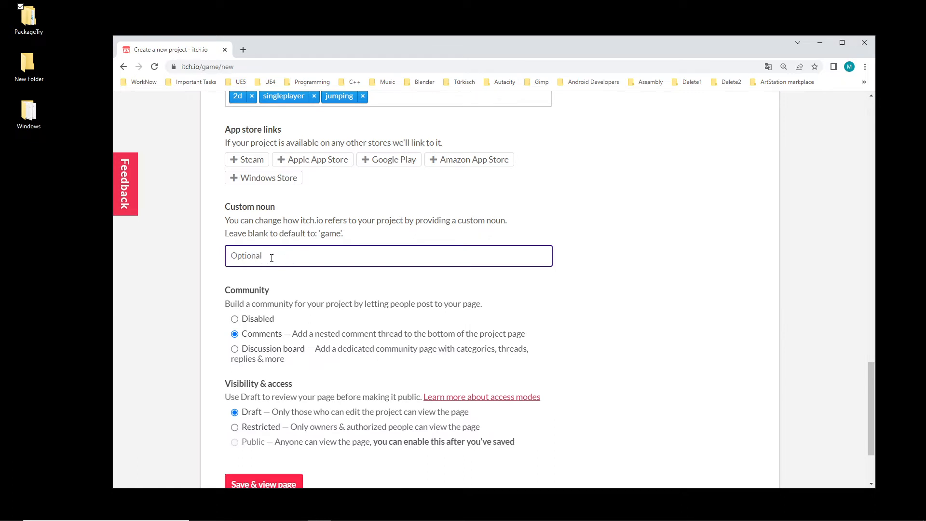
drag(349, 235, 223, 126)
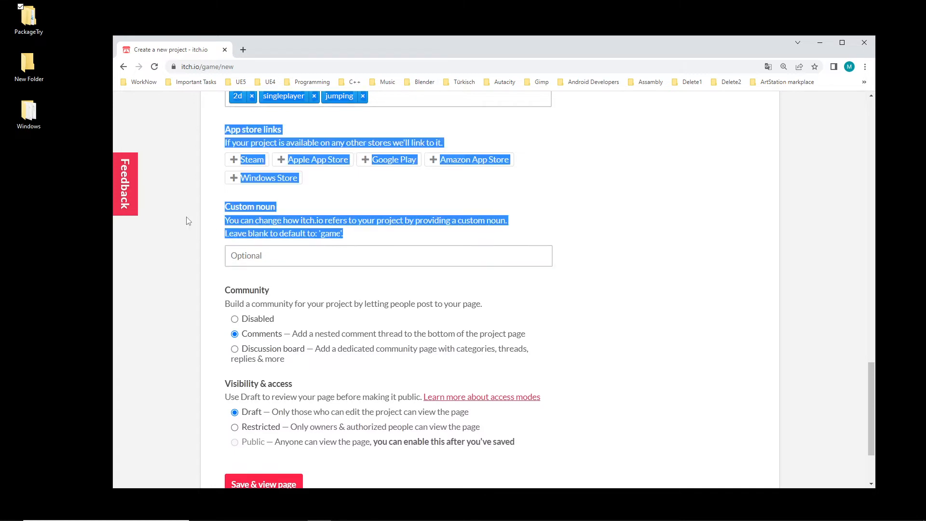
click(205, 242)
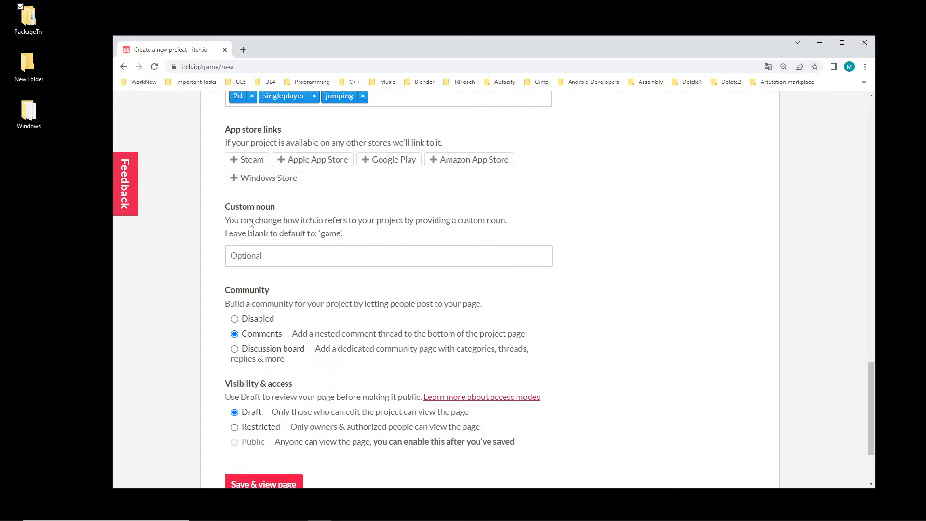
scroll(466, 289, down, 1)
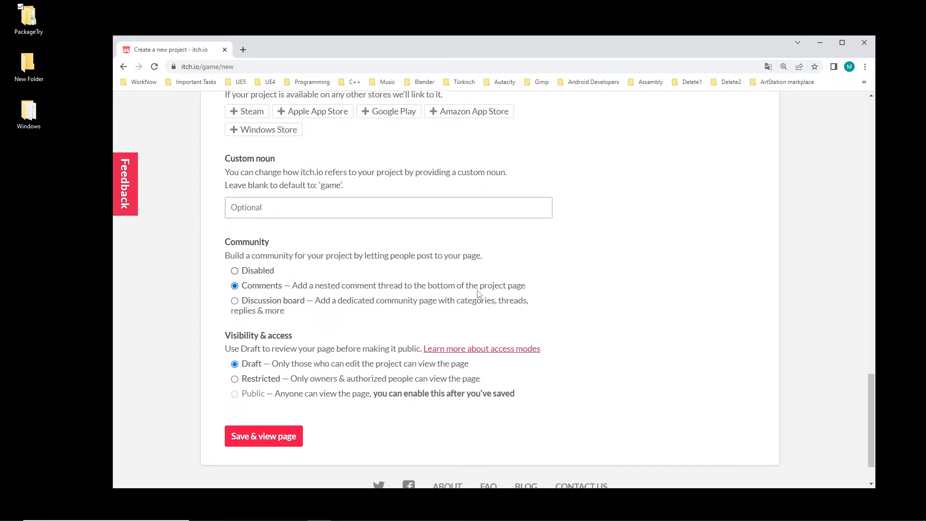
Try the Disabled and Discussion board options for the project's community and set it back to Comments.
click(249, 274)
click(252, 287)
click(251, 306)
click(234, 286)
scroll(285, 289, up, 11)
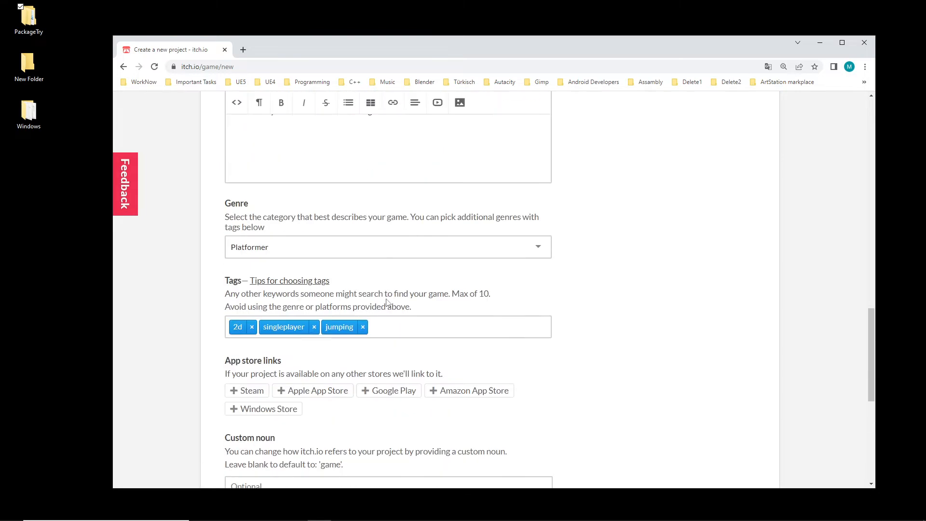
scroll(291, 222, down, 15)
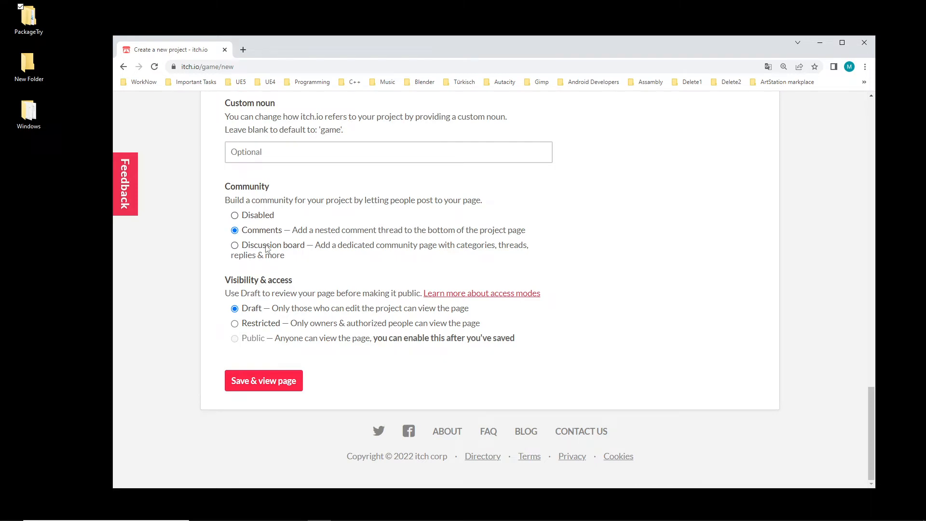
click(240, 245)
click(235, 230)
Open the file chooser for the game upload and move it out of the way of the project form.
scroll(410, 309, up, 15)
scroll(461, 320, up, 12)
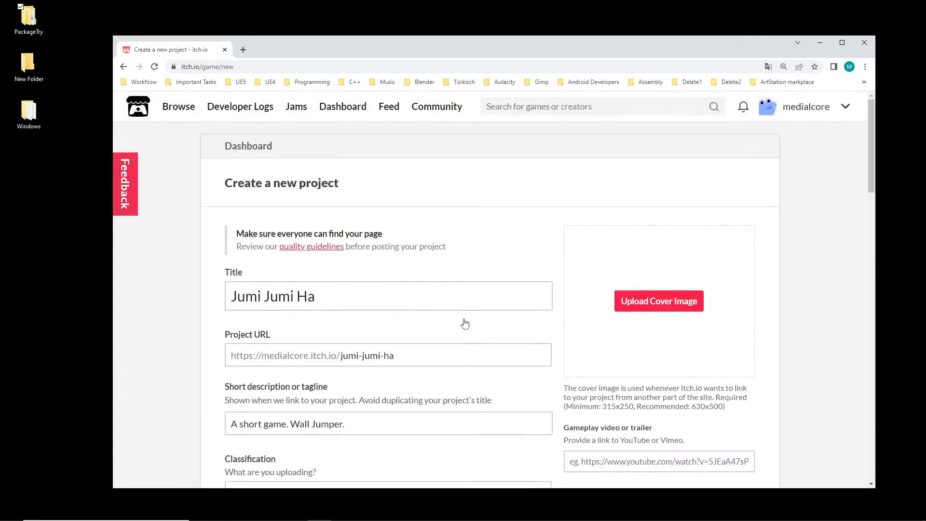
scroll(434, 321, down, 4)
scroll(438, 320, down, 4)
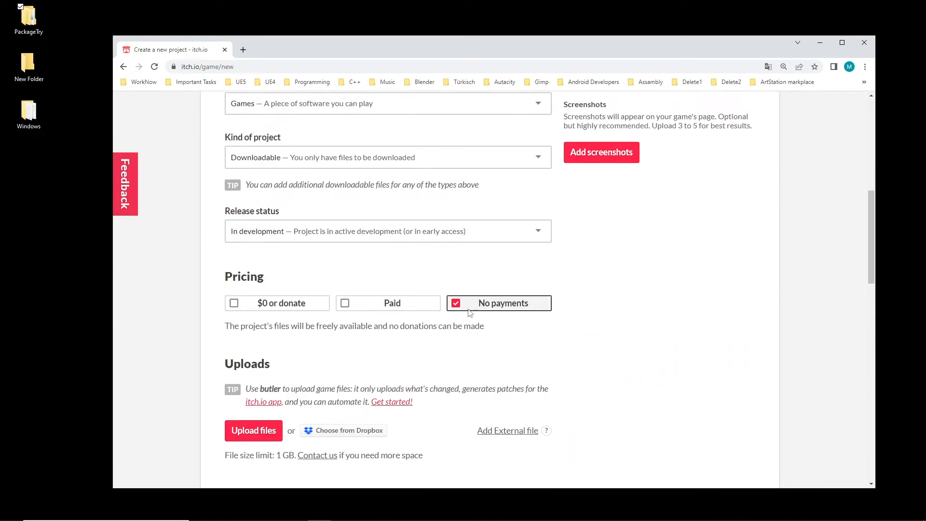
scroll(483, 328, down, 5)
scroll(242, 108, up, 2)
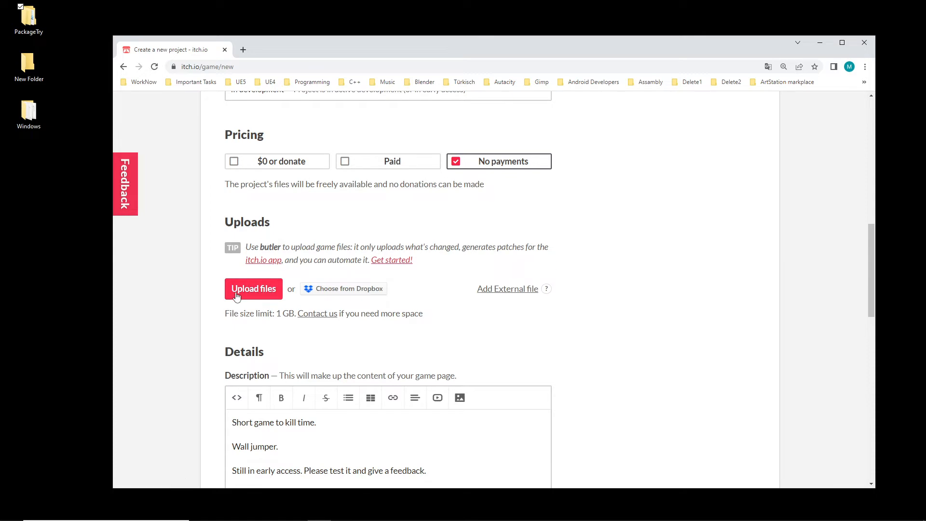
click(252, 291)
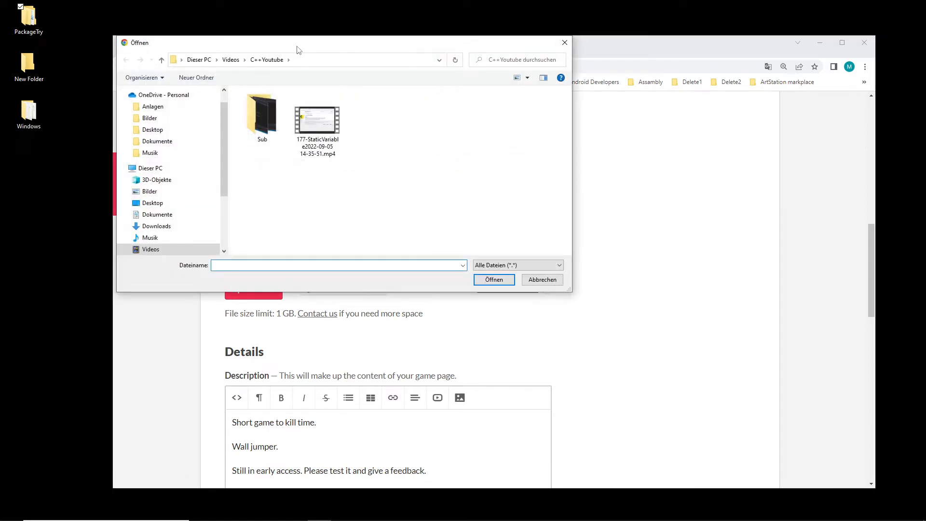
drag(294, 55, 925, 145)
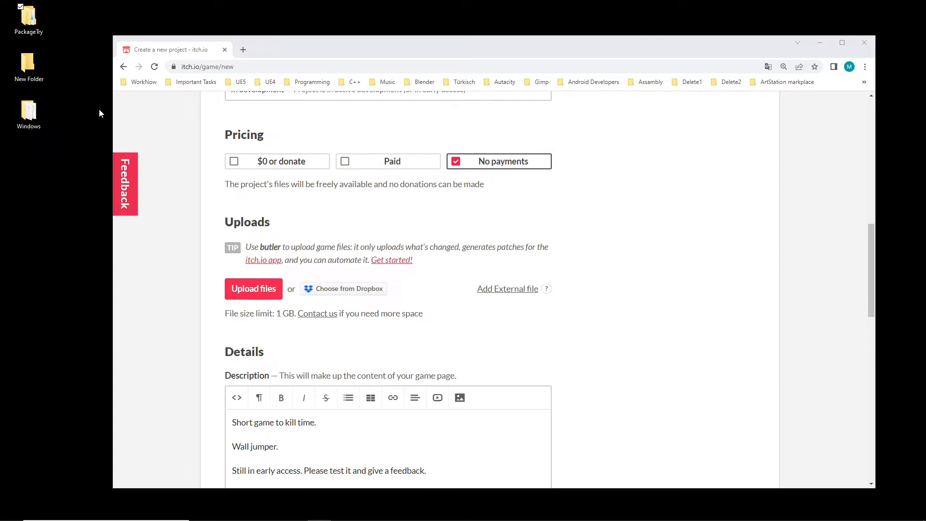
Open the PackageTry folder on the desktop and check the size of its Windows folder in the properties.
double_click(30, 18)
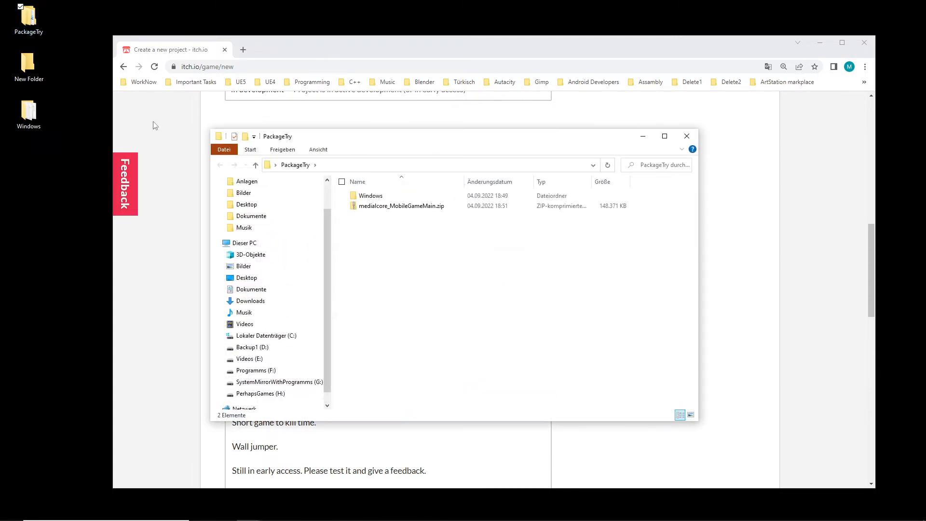
drag(367, 145, 220, 150)
click(231, 201)
right_click(231, 201)
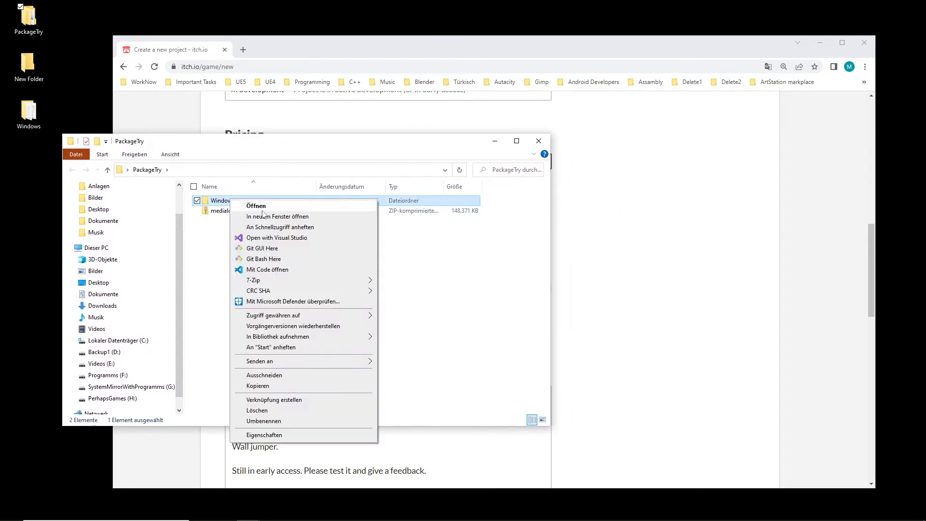
click(262, 434)
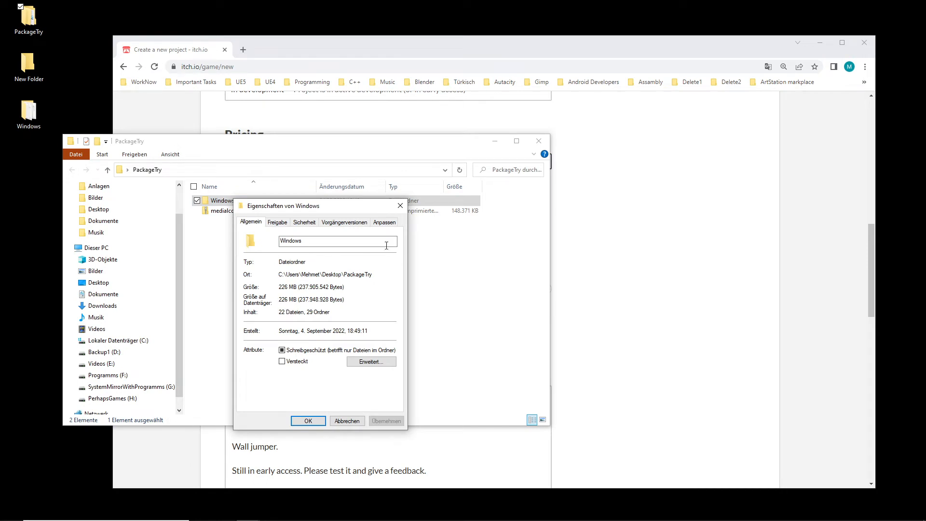
click(400, 205)
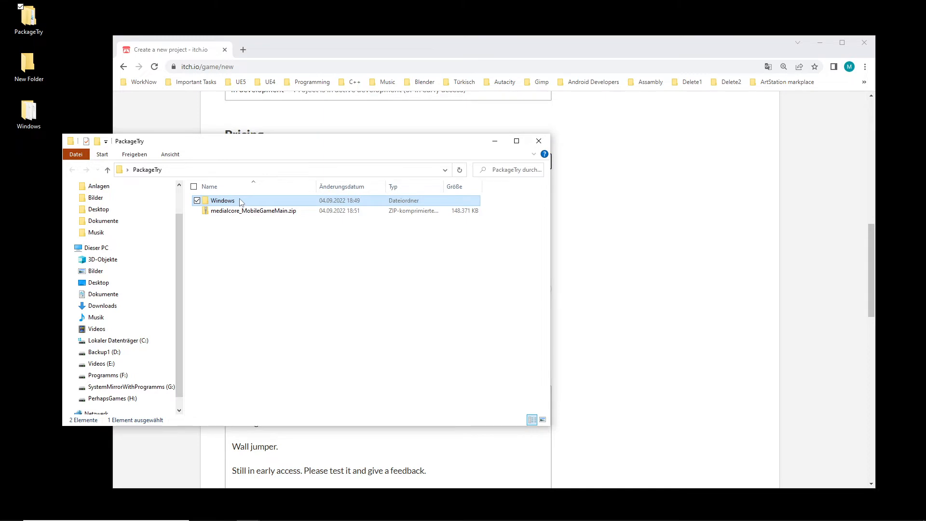
Check the size of medialcore_MobileGameMain.zip in its properties for comparison with the unzipped folder.
drag(238, 149, 404, 173)
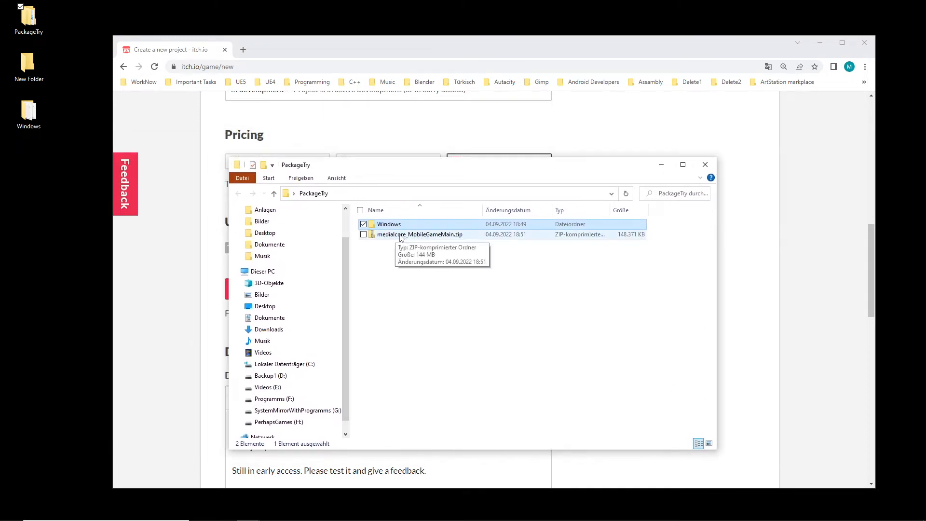
right_click(397, 235)
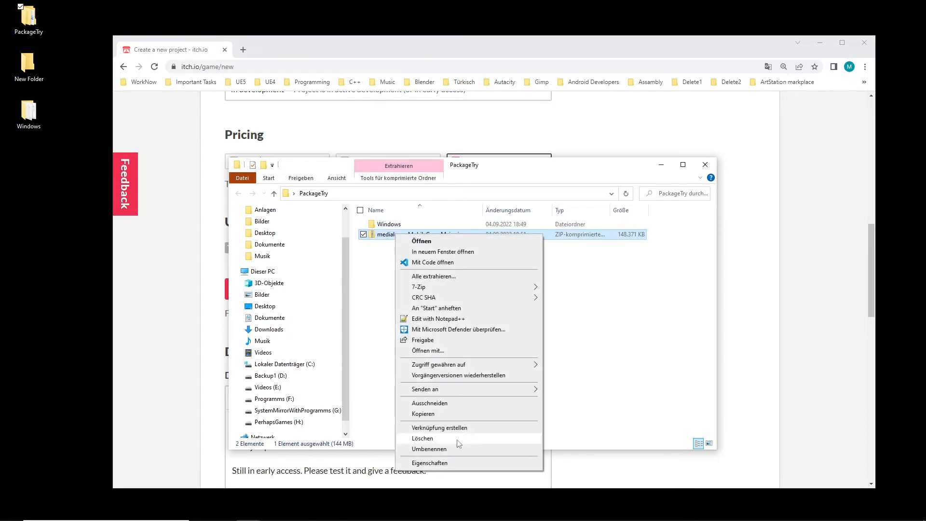
click(434, 461)
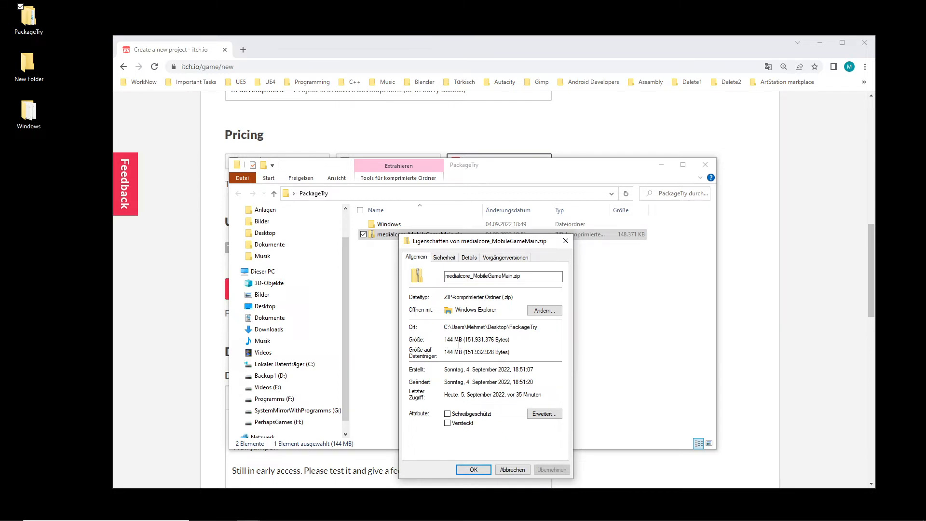
key(Escape)
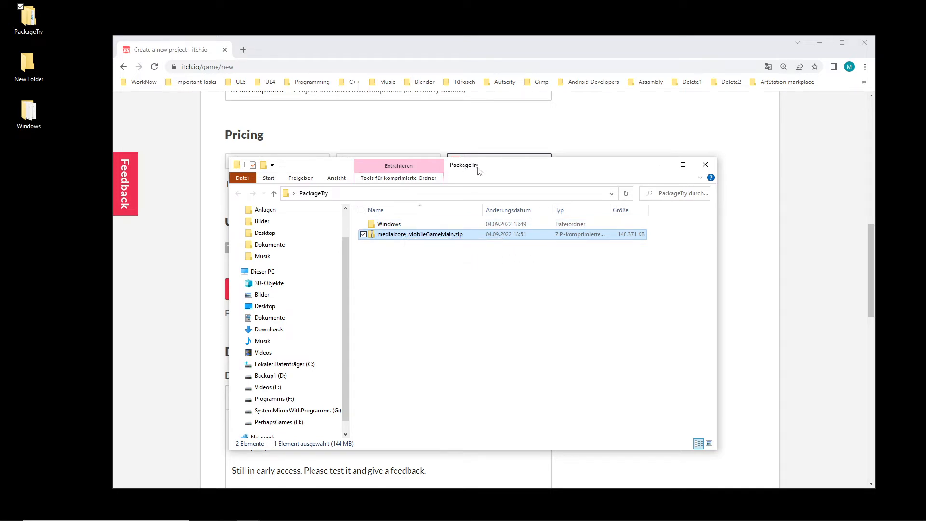
drag(507, 167, 531, 171)
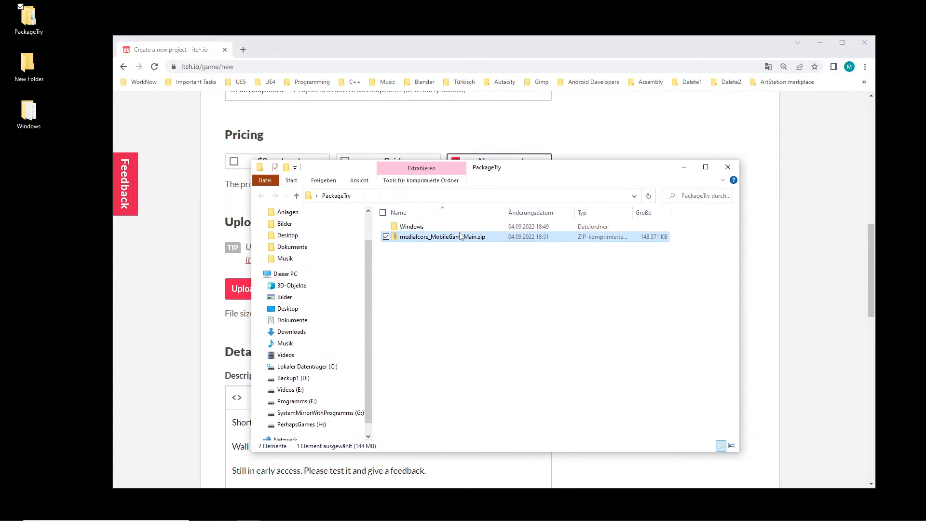
click(436, 237)
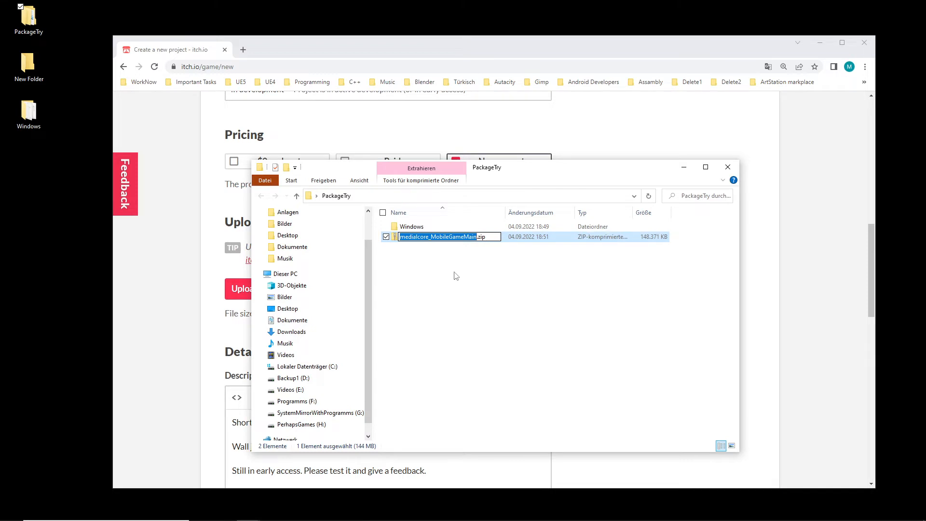
click(442, 262)
click(429, 237)
key(F2)
click(495, 247)
click(412, 236)
key(F2)
click(448, 258)
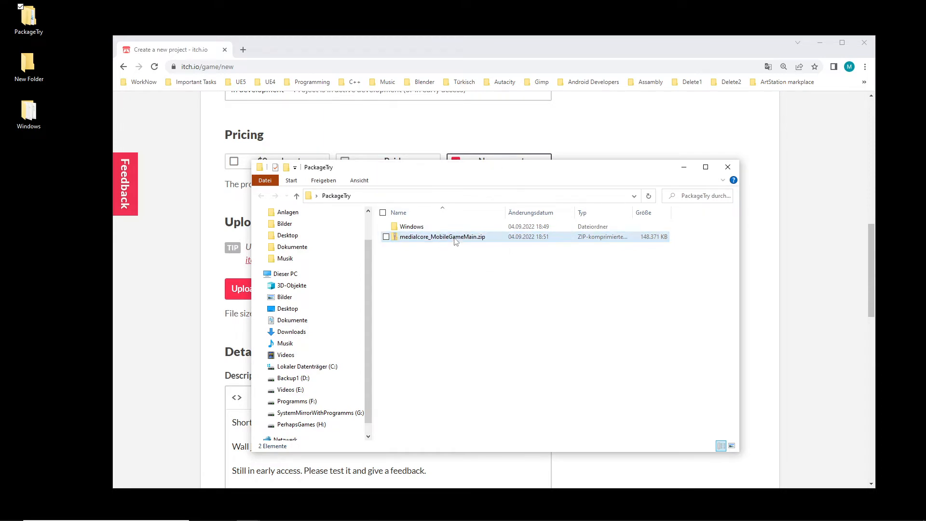
Inspect the contents of medialcore_MobileGameMain.zip, return to PackageTry and close the folder window.
double_click(436, 237)
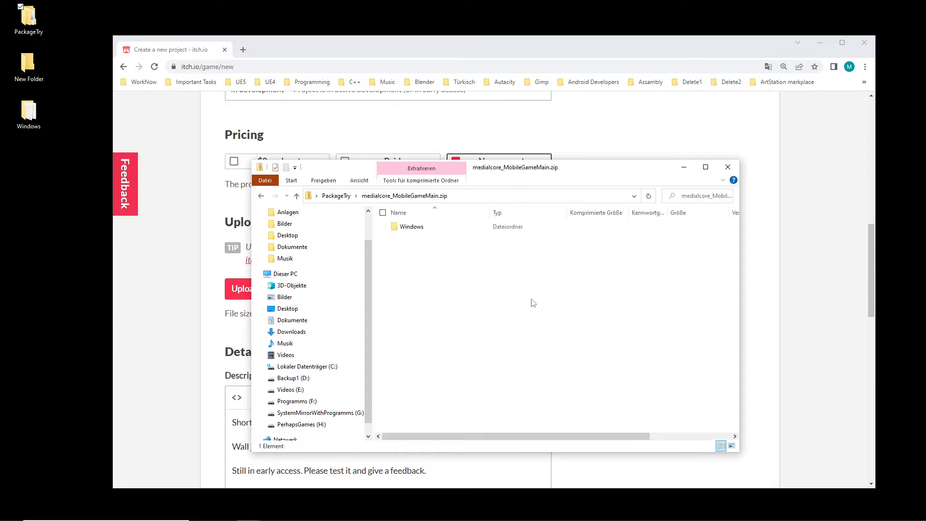
click(297, 195)
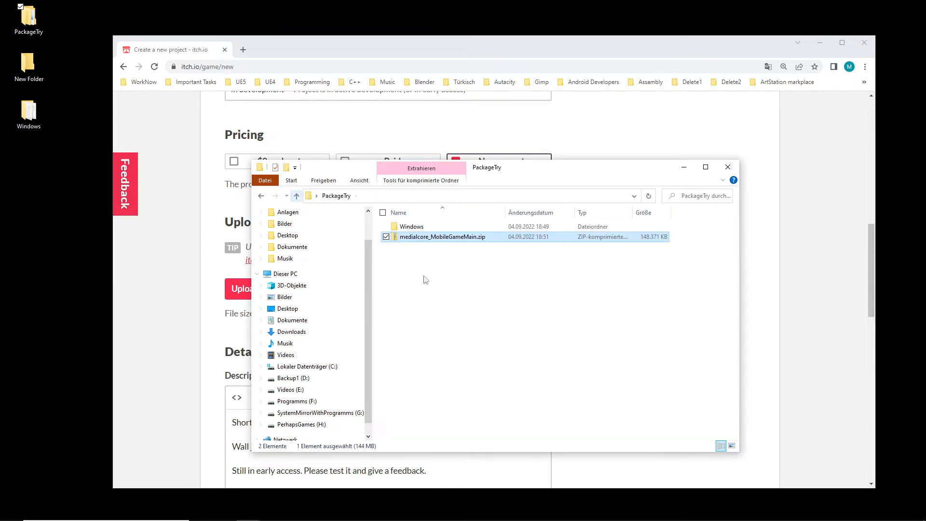
click(727, 166)
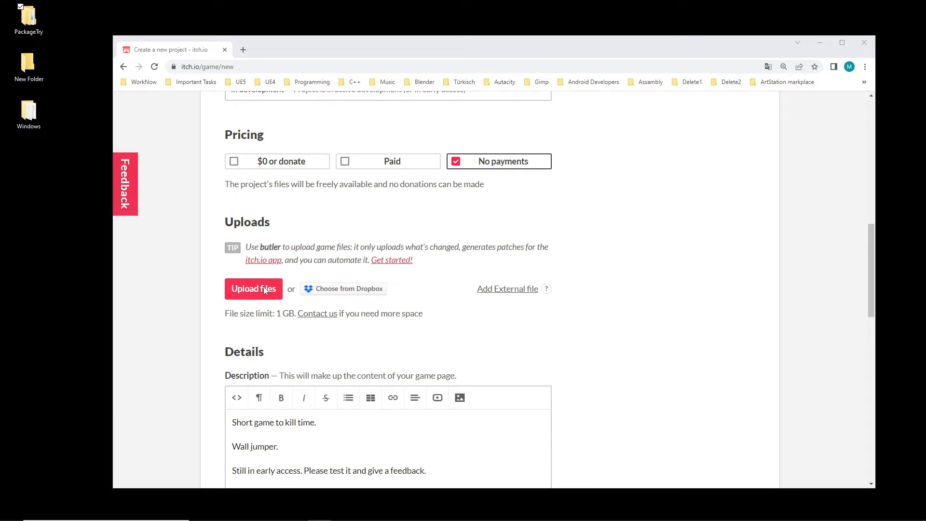
Look over the whole project form, from the title and pricing to the community and visibility settings.
scroll(285, 311, down, 3)
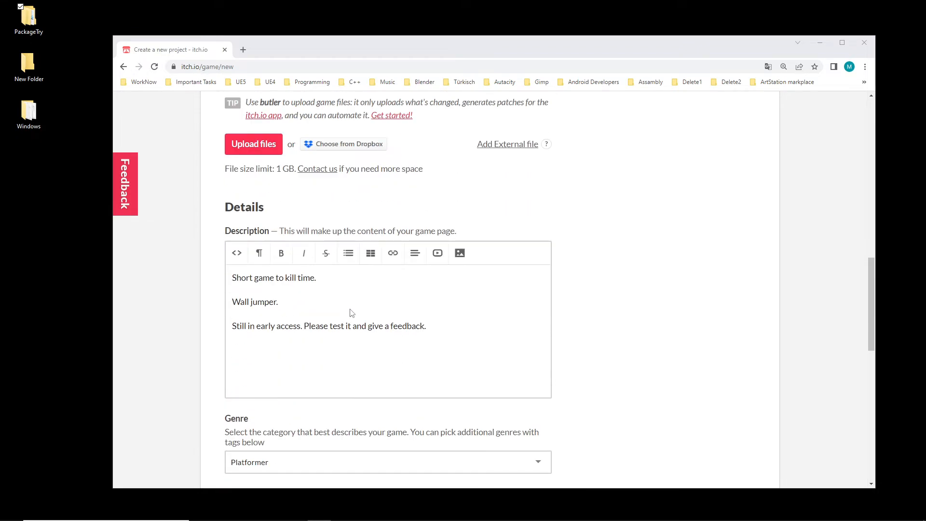
scroll(351, 313, up, 4)
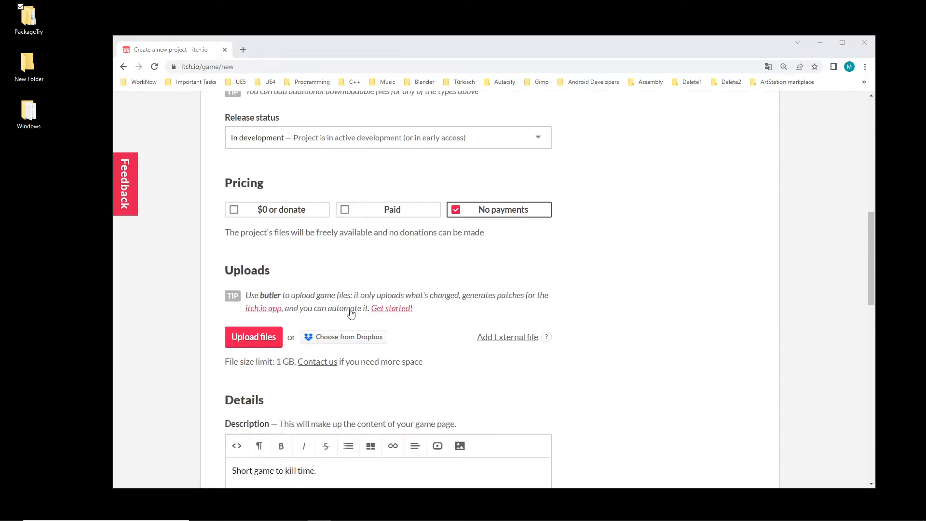
scroll(350, 312, up, 7)
scroll(351, 315, down, 11)
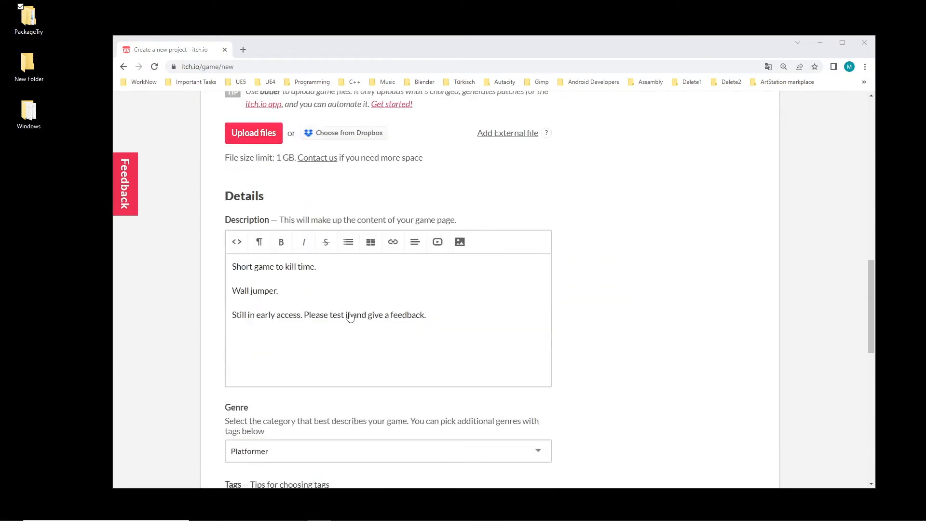
scroll(351, 316, down, 9)
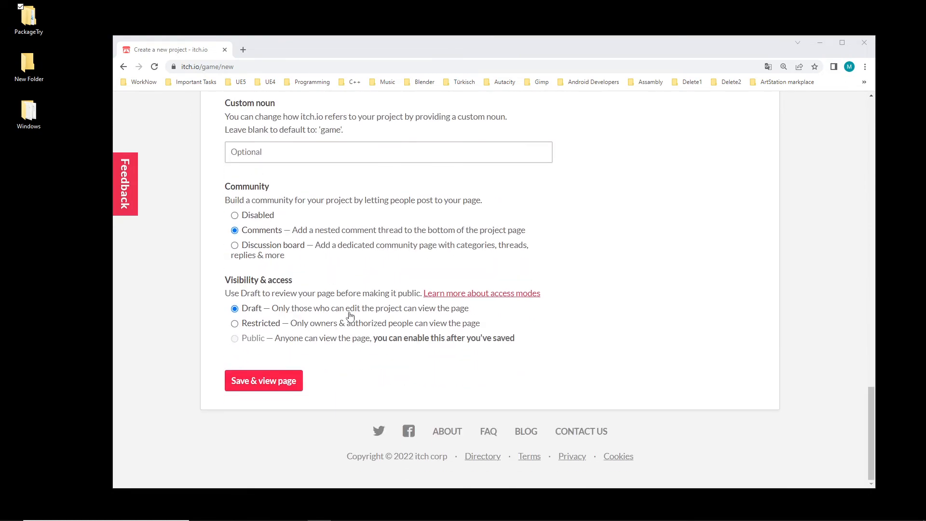
scroll(350, 316, up, 8)
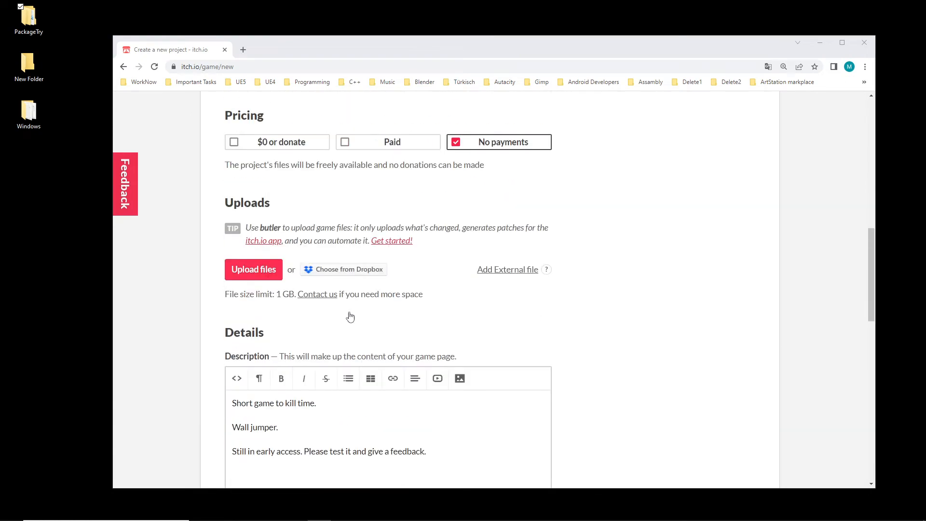
scroll(350, 316, up, 10)
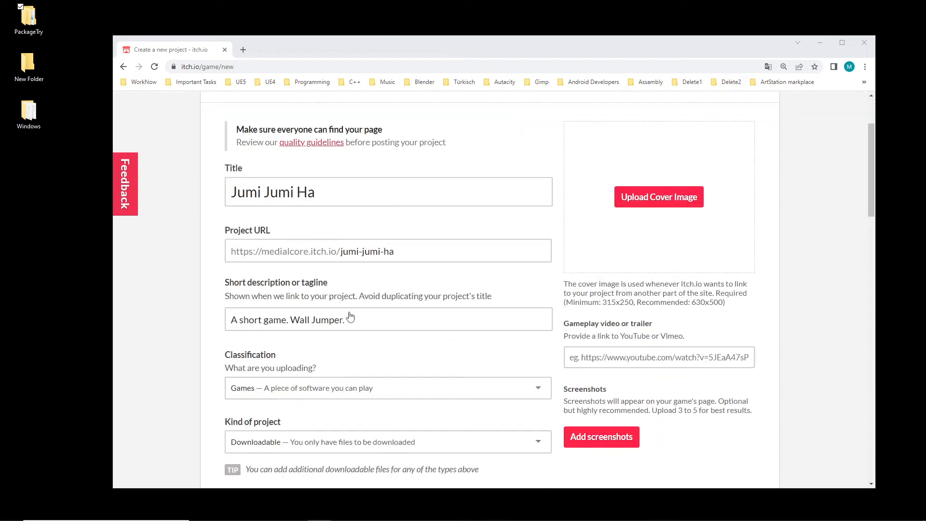
Upload medialcore_MobileGameMain.zip from the PackageTry folder on the desktop as the project's game file.
scroll(351, 316, down, 9)
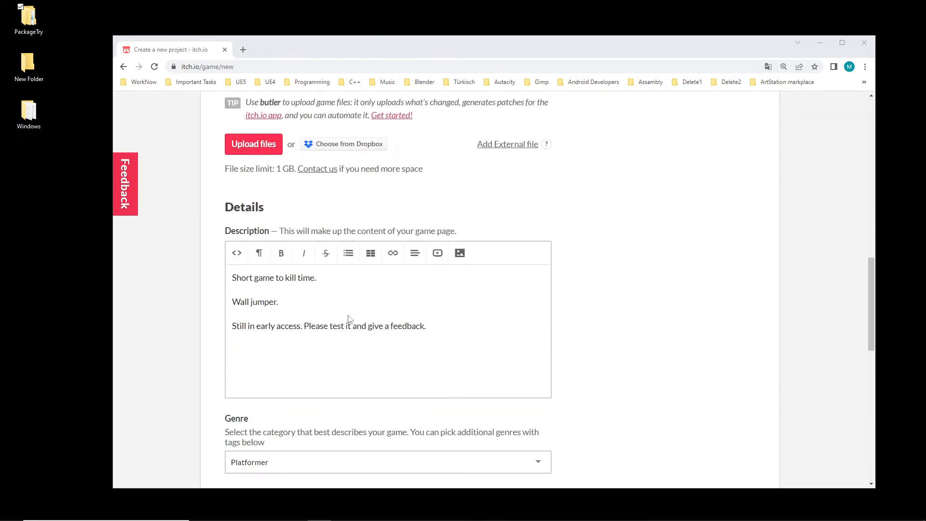
scroll(349, 319, up, 3)
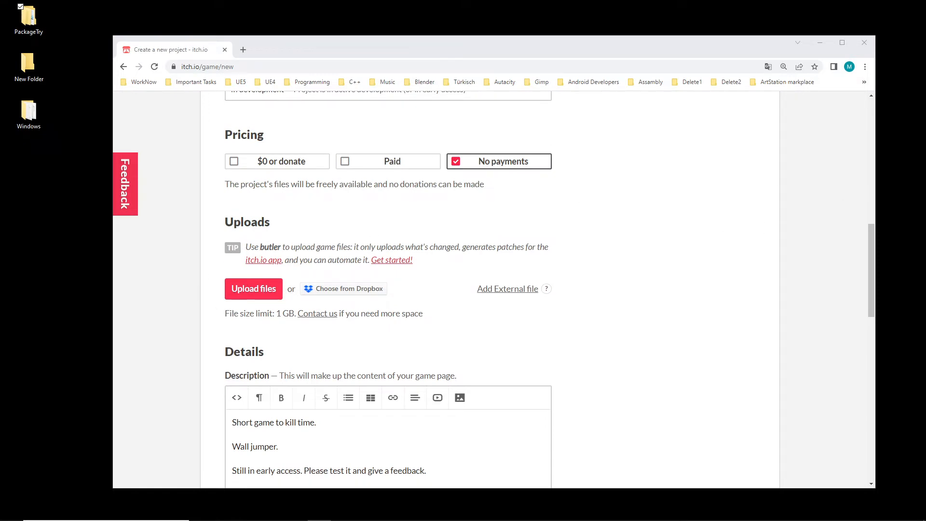
double_click(29, 19)
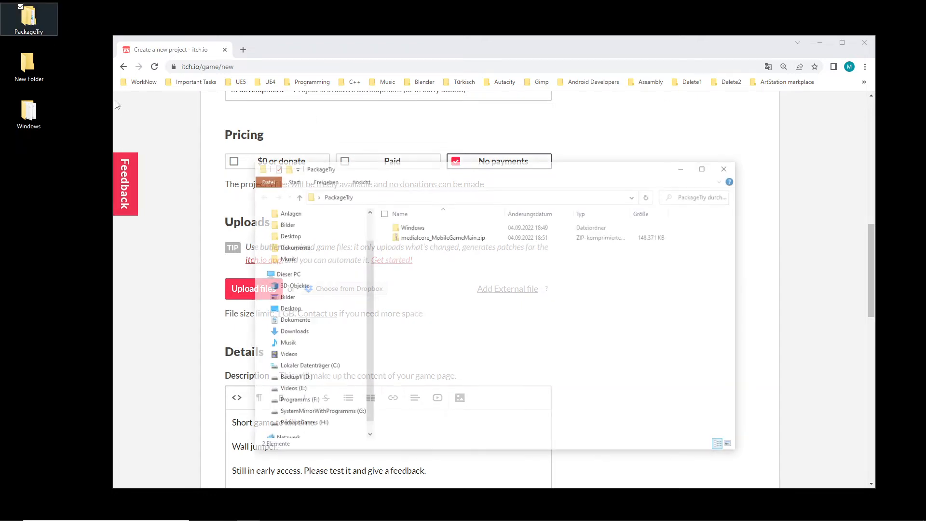
click(728, 167)
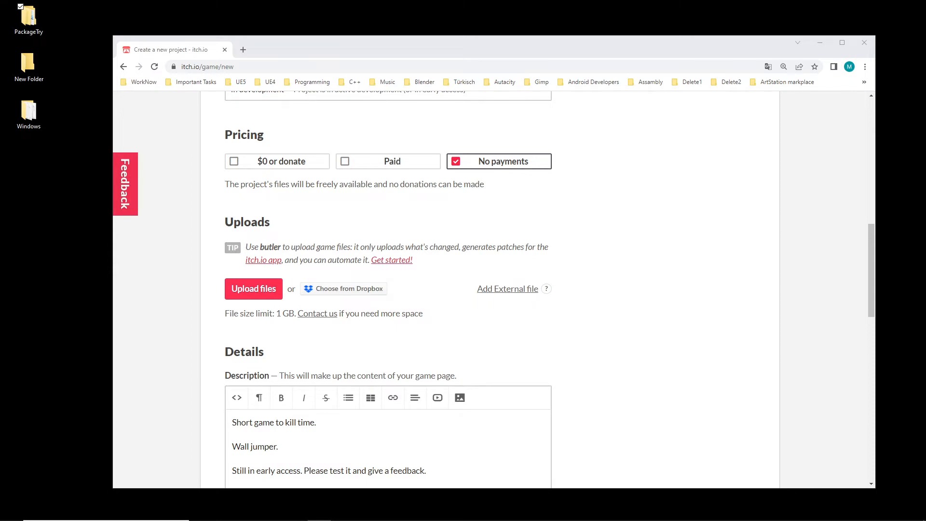
drag(566, 104, 571, 171)
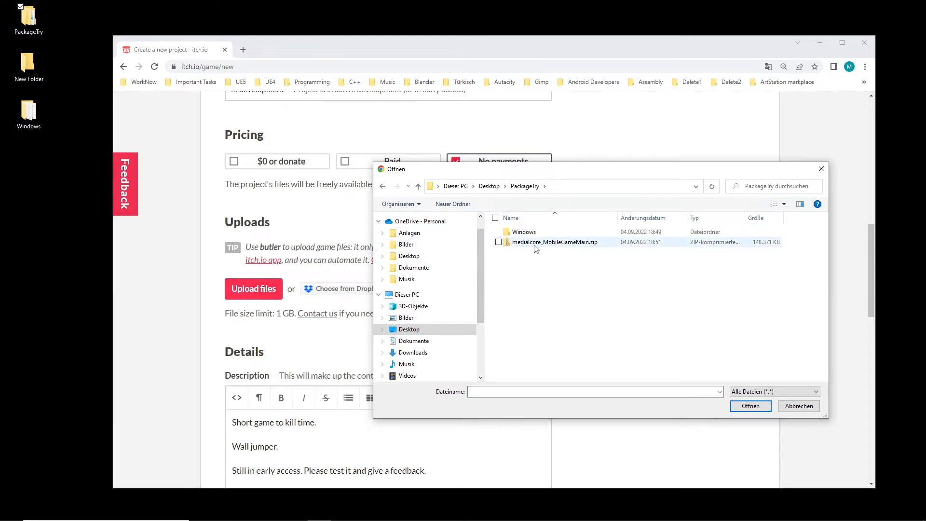
double_click(562, 244)
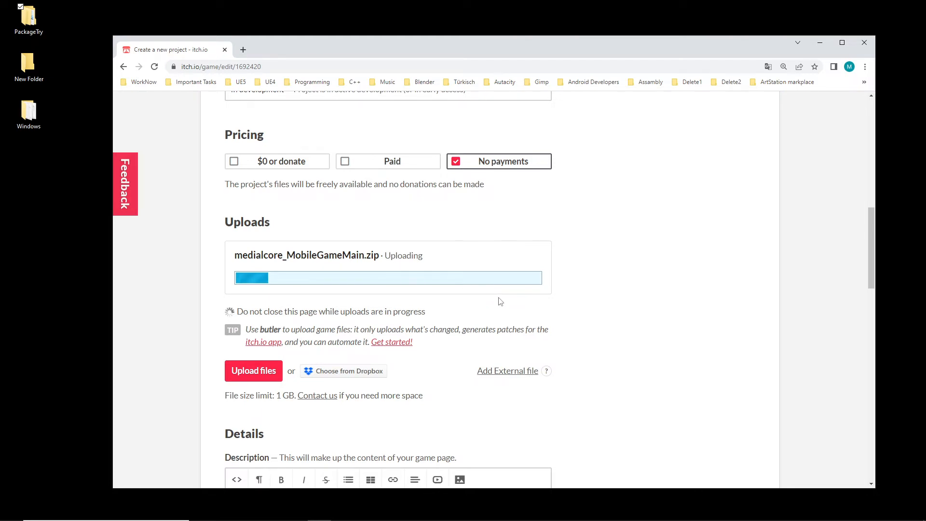
Review the title, tagline, classification, release status and pricing, and check the upload progress of the game file.
scroll(490, 301, down, 2)
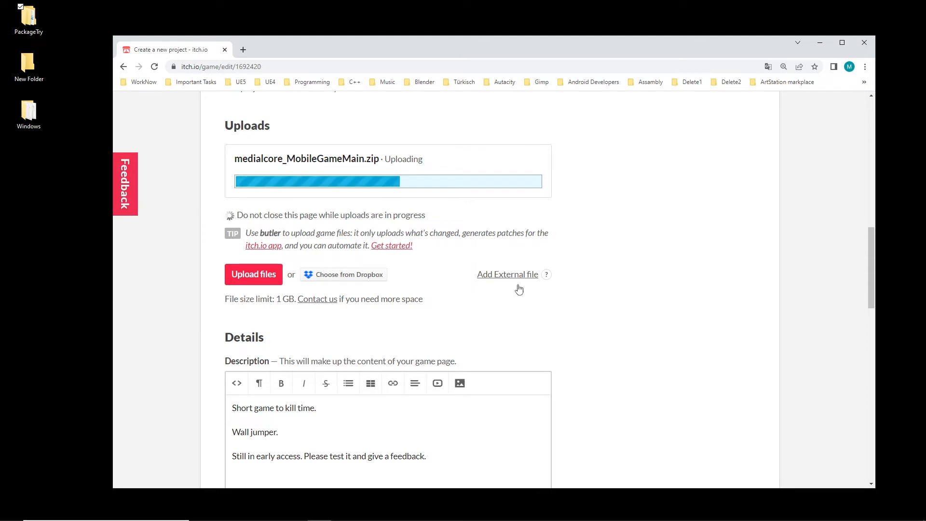
scroll(567, 298, up, 6)
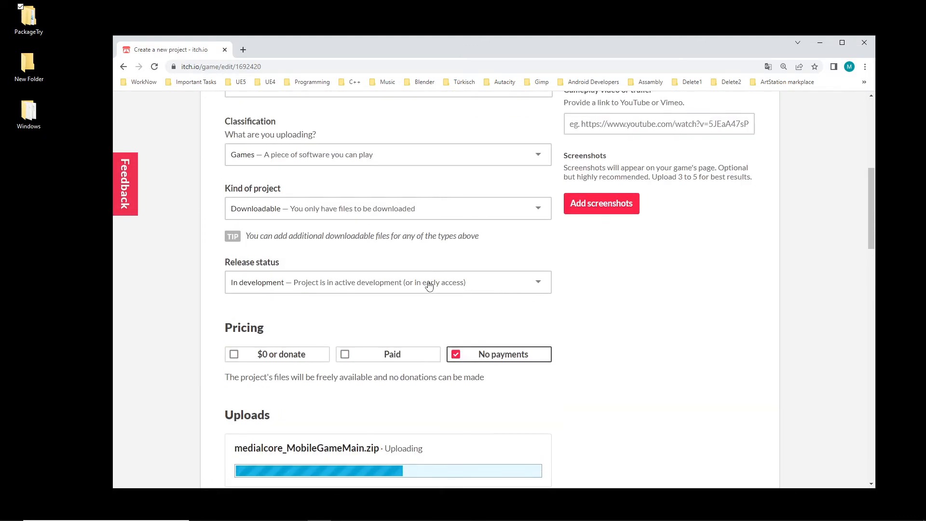
scroll(429, 284, up, 2)
scroll(430, 285, up, 4)
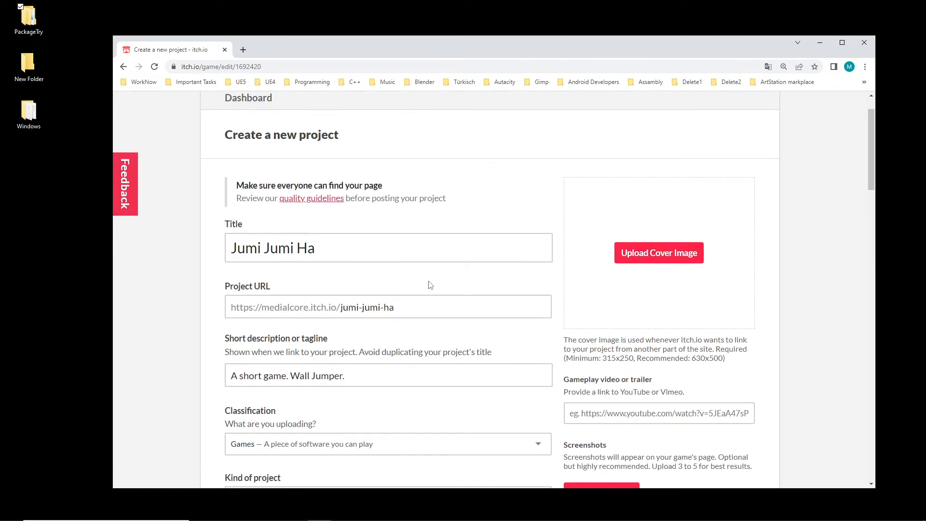
scroll(431, 284, down, 12)
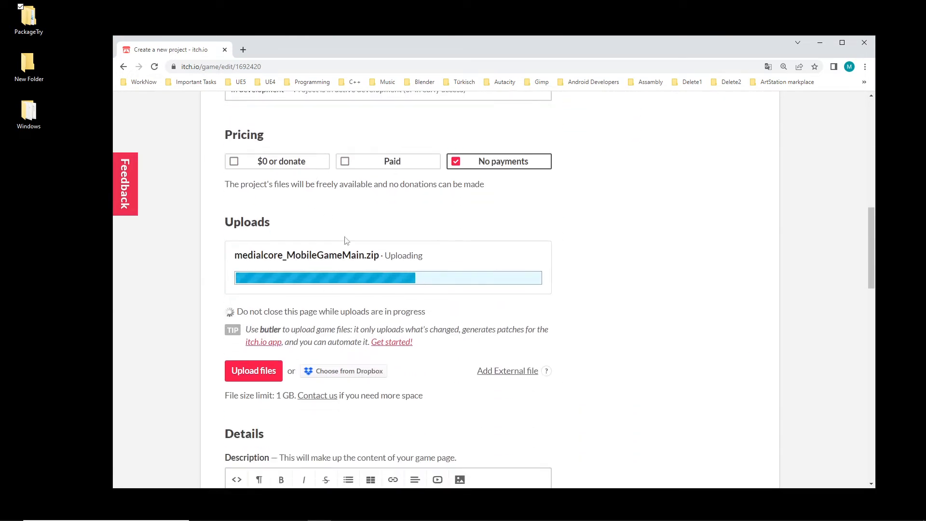
scroll(345, 241, down, 1)
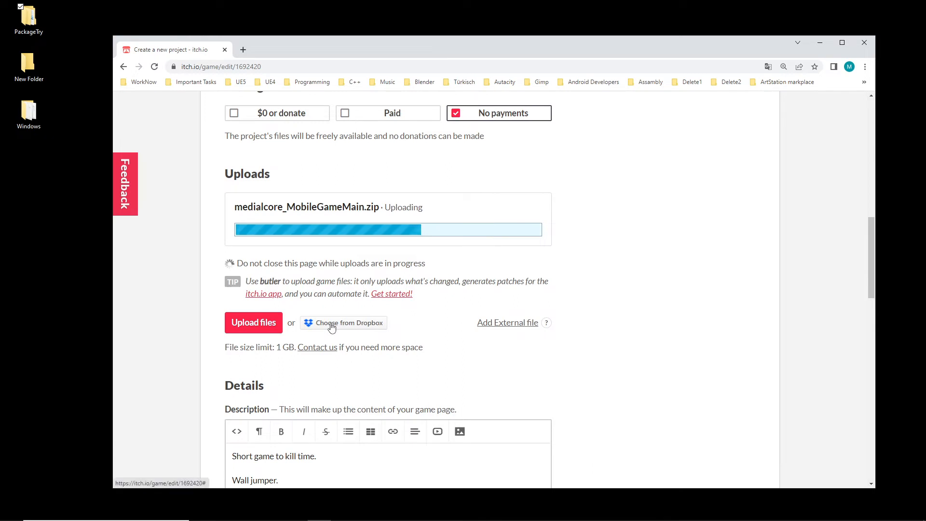
scroll(332, 328, down, 2)
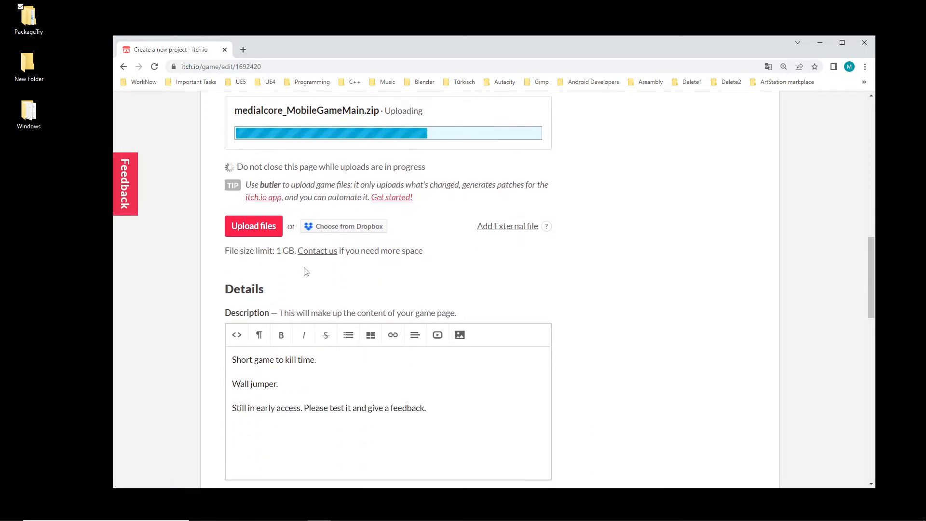
scroll(307, 275, up, 3)
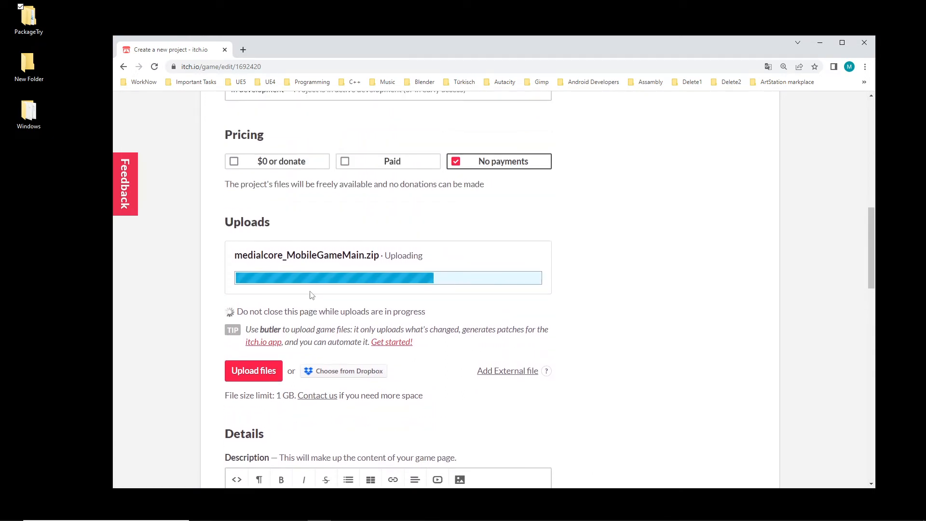
scroll(312, 297, up, 3)
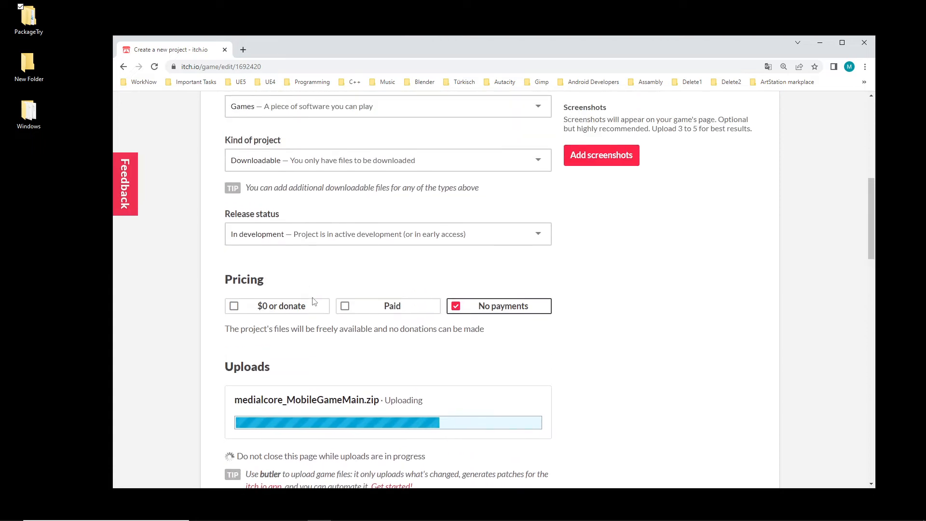
scroll(313, 302, up, 1)
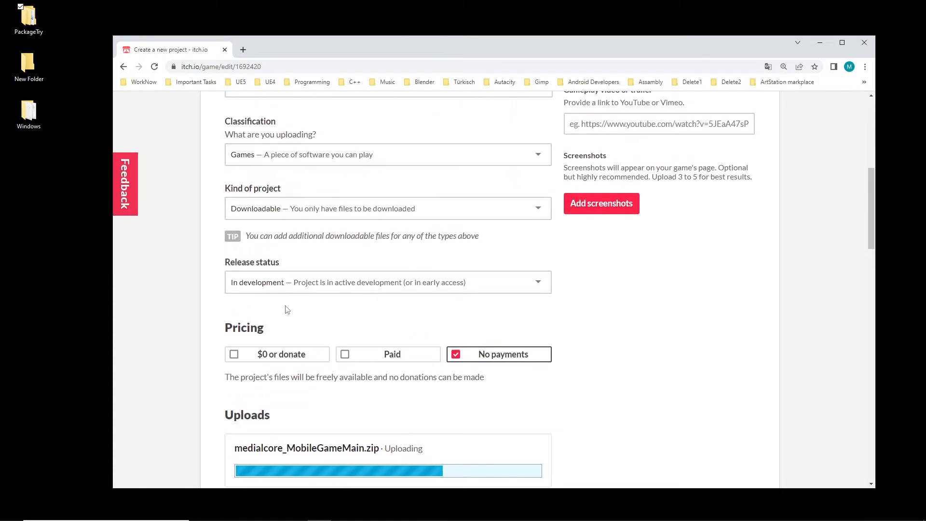
scroll(287, 311, down, 6)
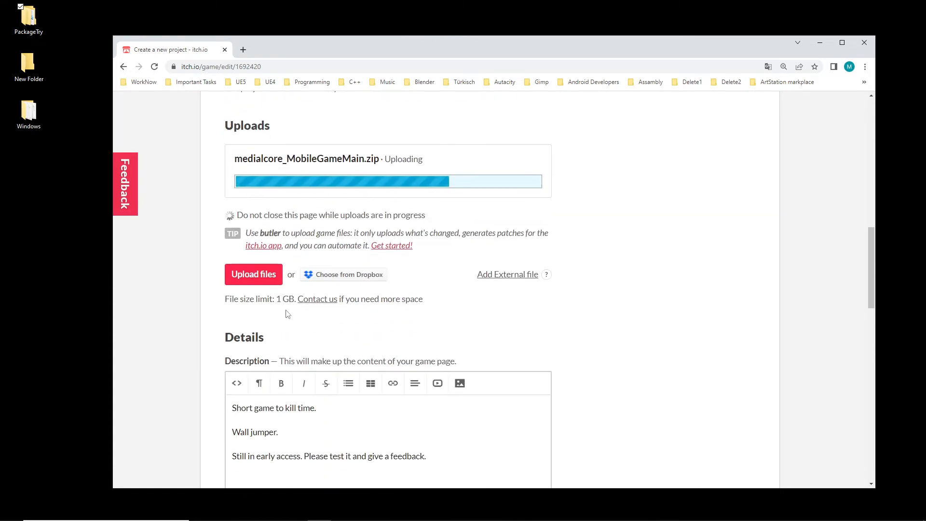
Examine the genre, tags, app store links, custom noun, install instructions, community and visibility sections of the form.
scroll(287, 315, down, 6)
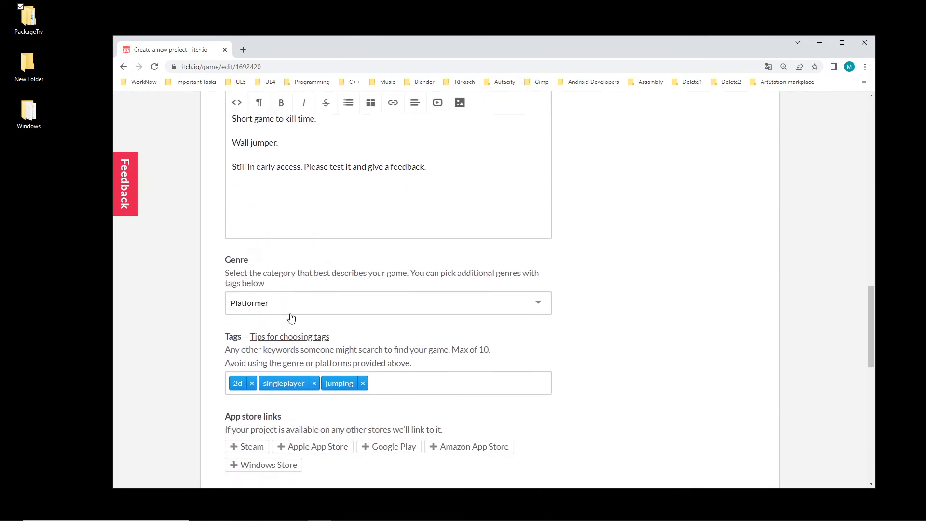
scroll(290, 309, down, 4)
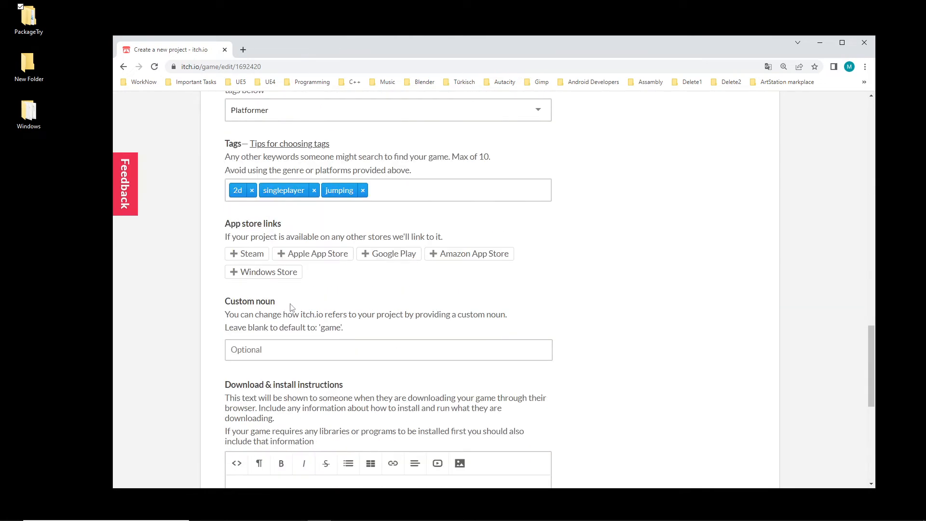
scroll(289, 311, down, 3)
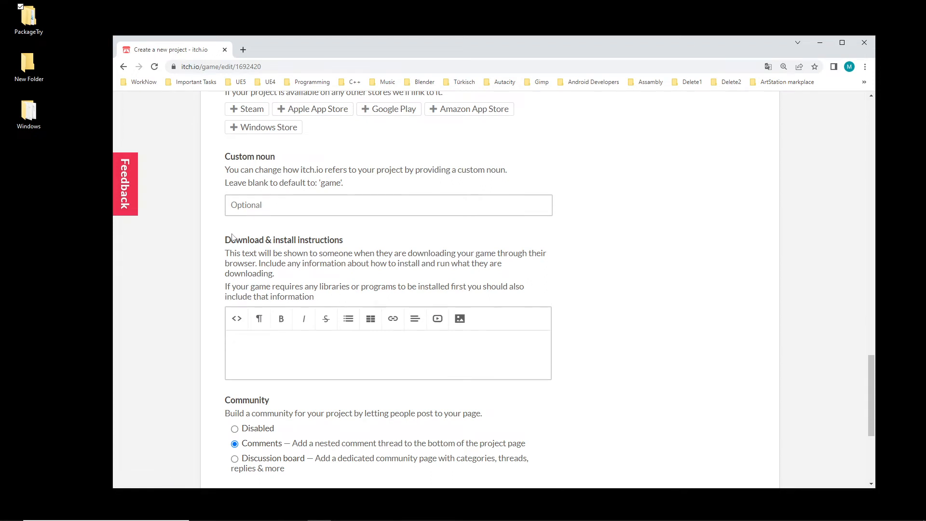
scroll(273, 269, down, 2)
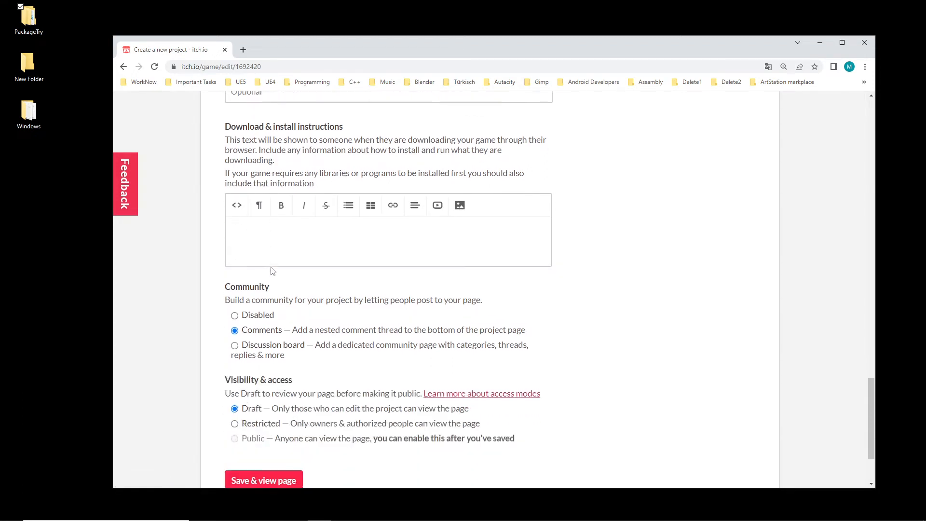
scroll(265, 270, up, 2)
scroll(294, 278, up, 1)
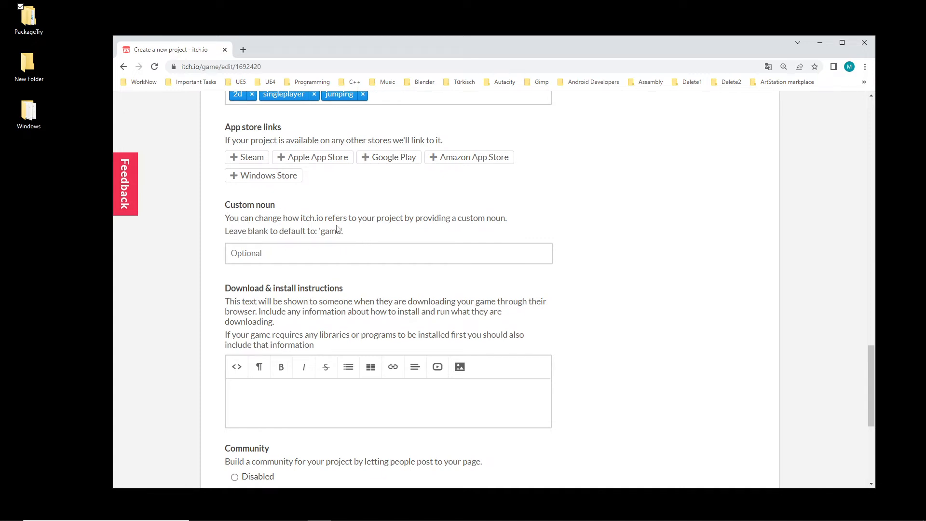
drag(346, 233, 223, 126)
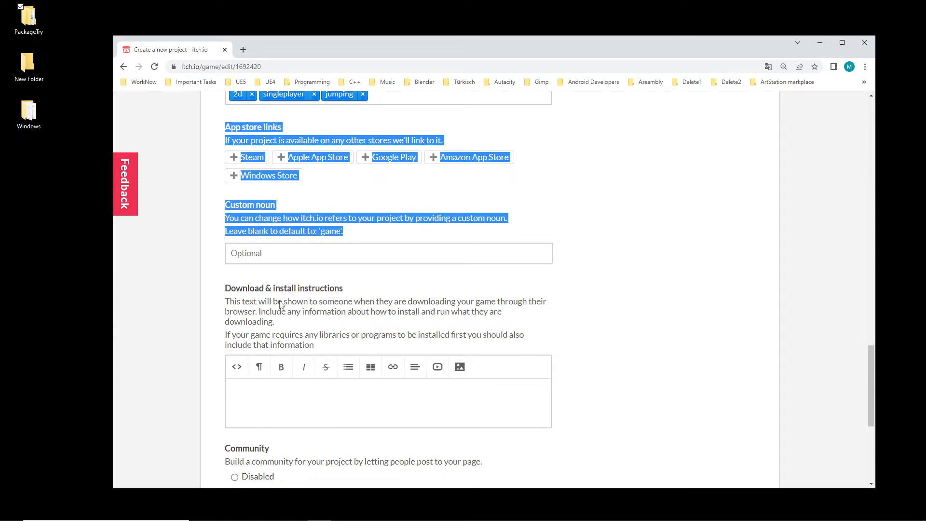
drag(231, 290, 340, 291)
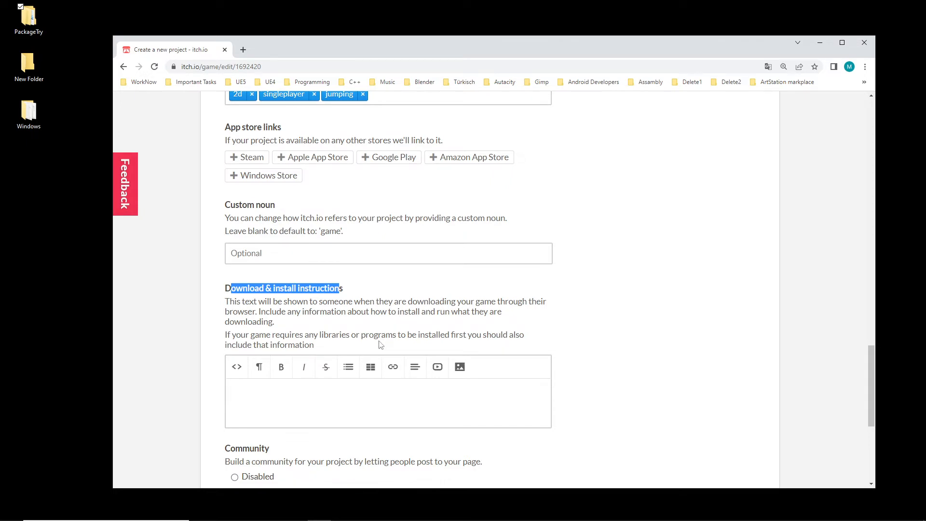
Check the upload status of medialcore_MobileGameMain.zip and revisit the form from the install instructions up to the title.
scroll(378, 345, down, 1)
scroll(338, 295, up, 7)
scroll(310, 271, up, 6)
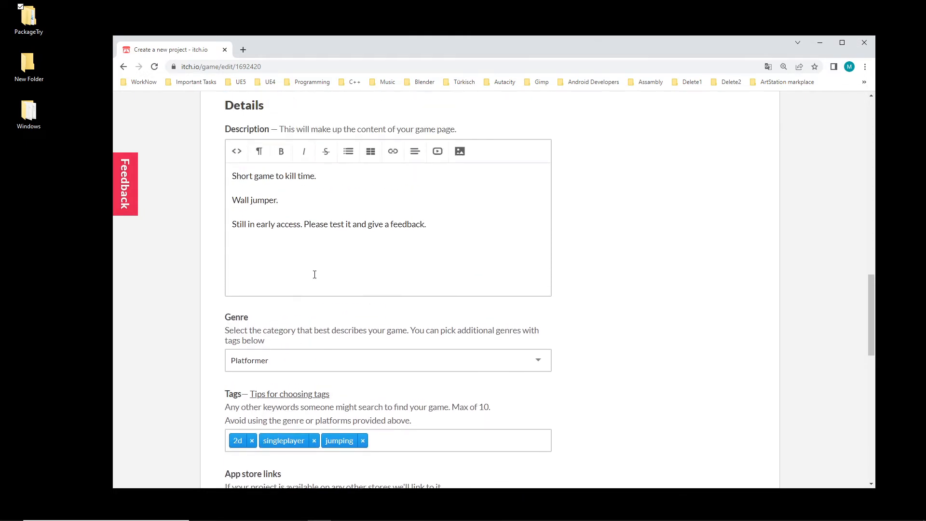
scroll(314, 275, up, 1)
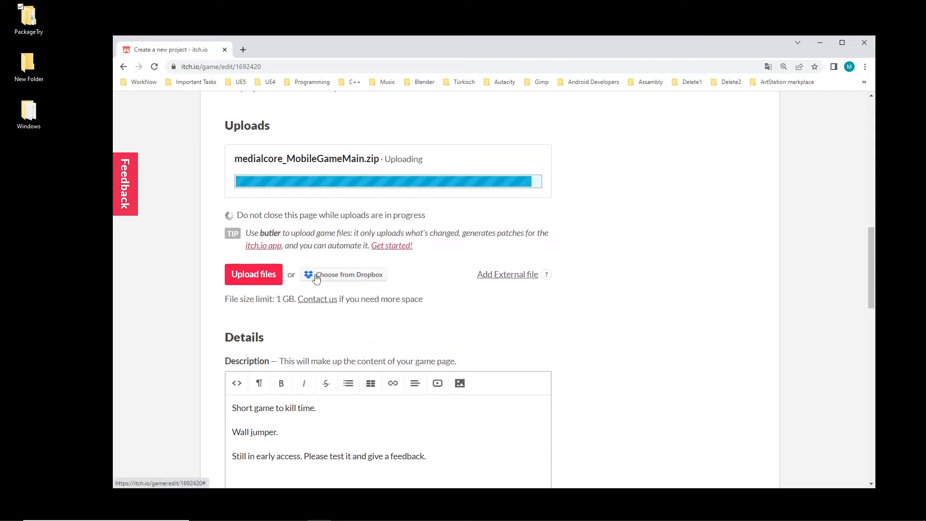
scroll(376, 312, down, 10)
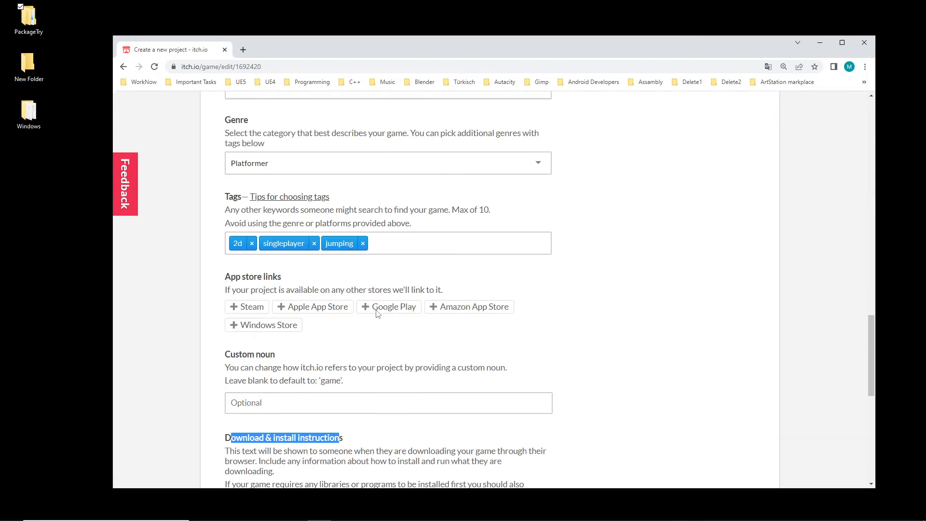
scroll(386, 336, down, 1)
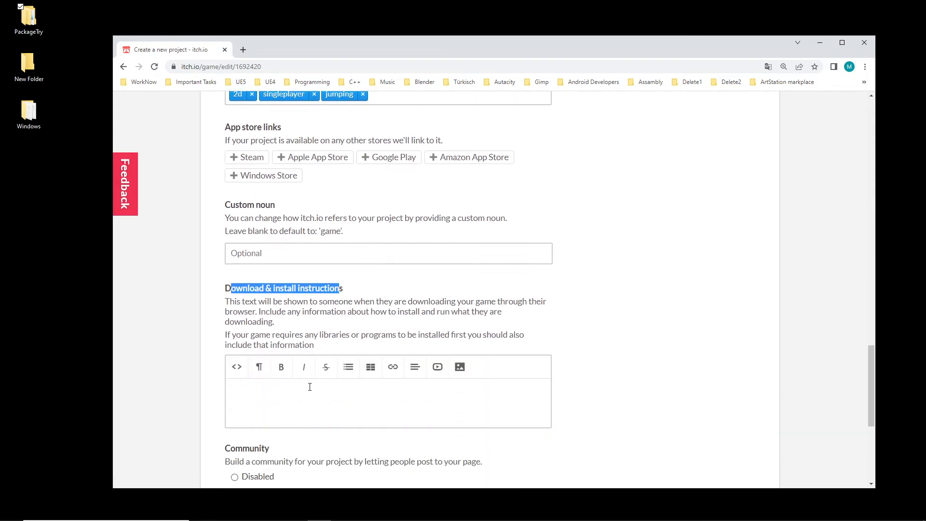
click(280, 390)
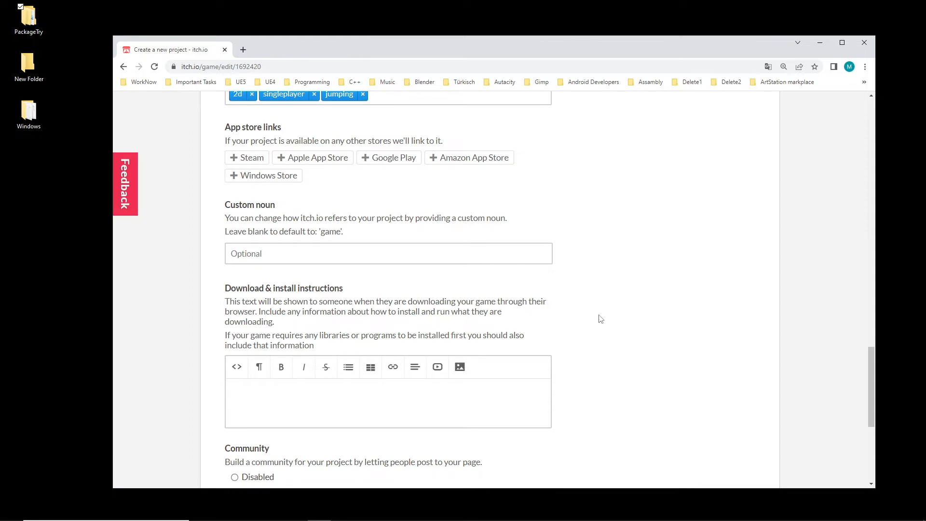
scroll(580, 309, up, 10)
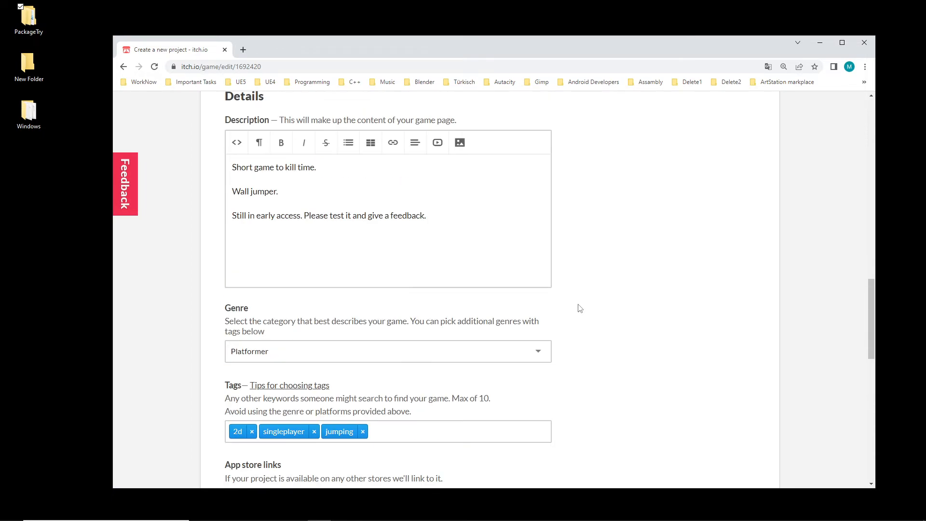
scroll(580, 308, up, 6)
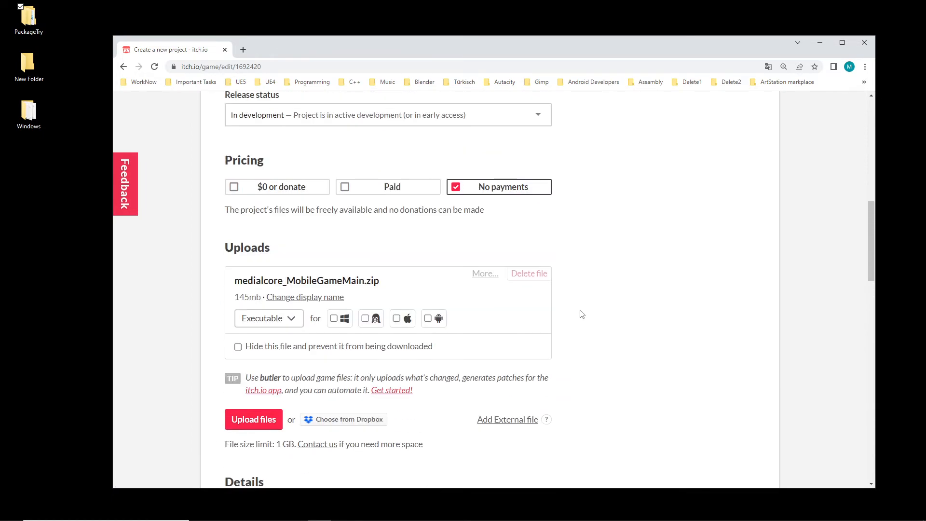
scroll(581, 313, up, 4)
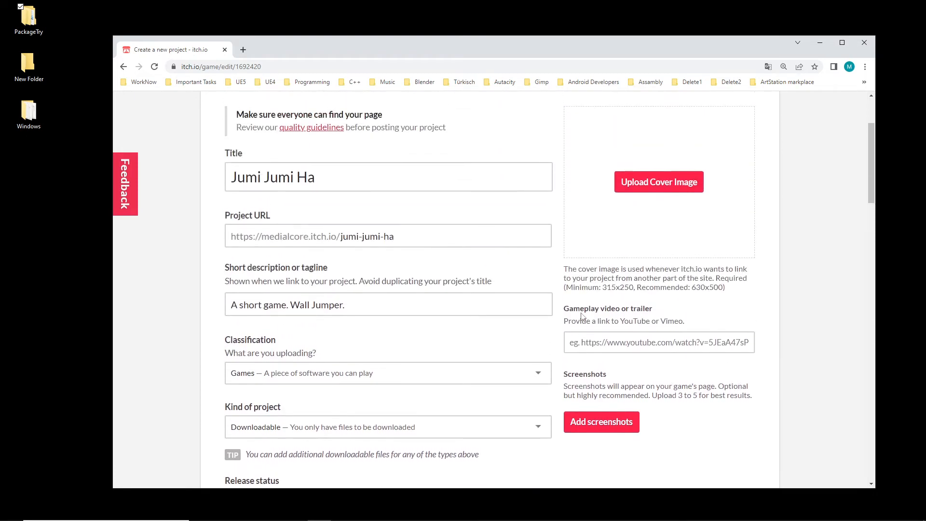
Start the download and install instructions with the line "1. Download the zip - file.".
scroll(587, 323, down, 5)
scroll(593, 333, down, 5)
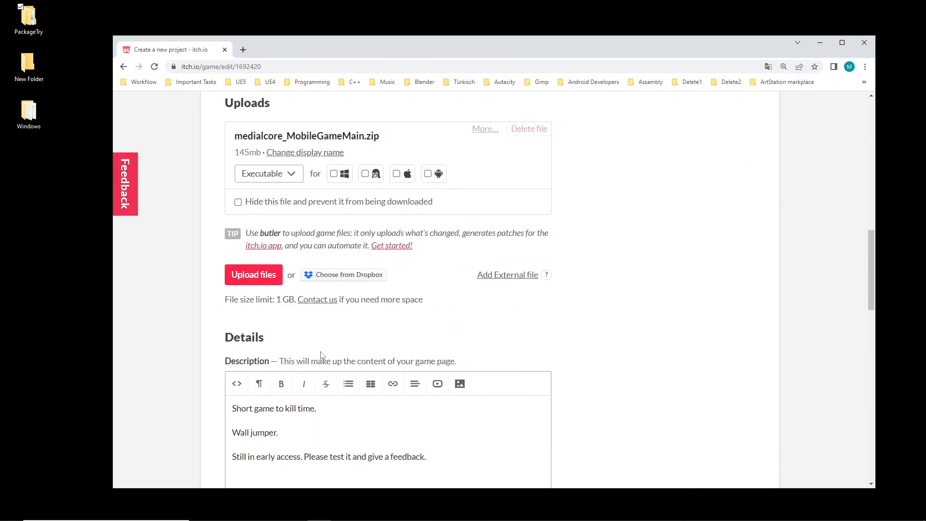
scroll(501, 407, down, 1)
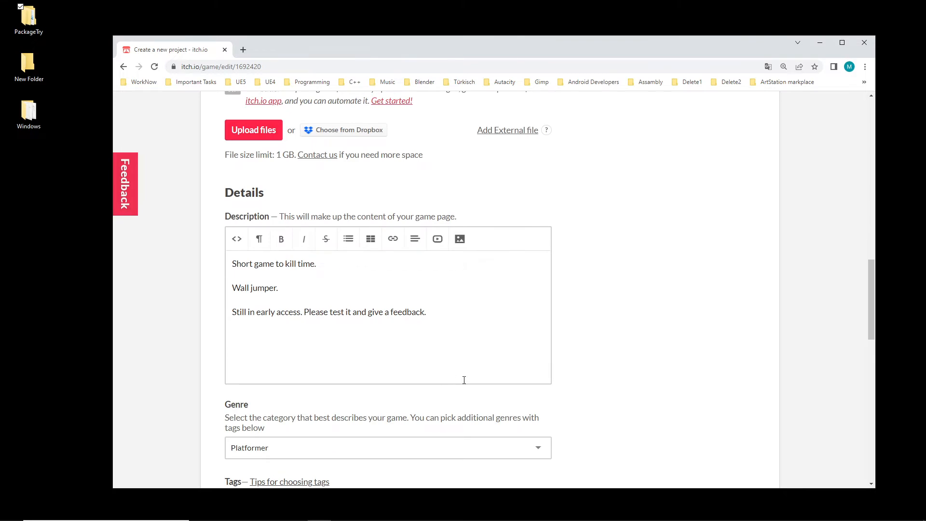
scroll(552, 376, down, 4)
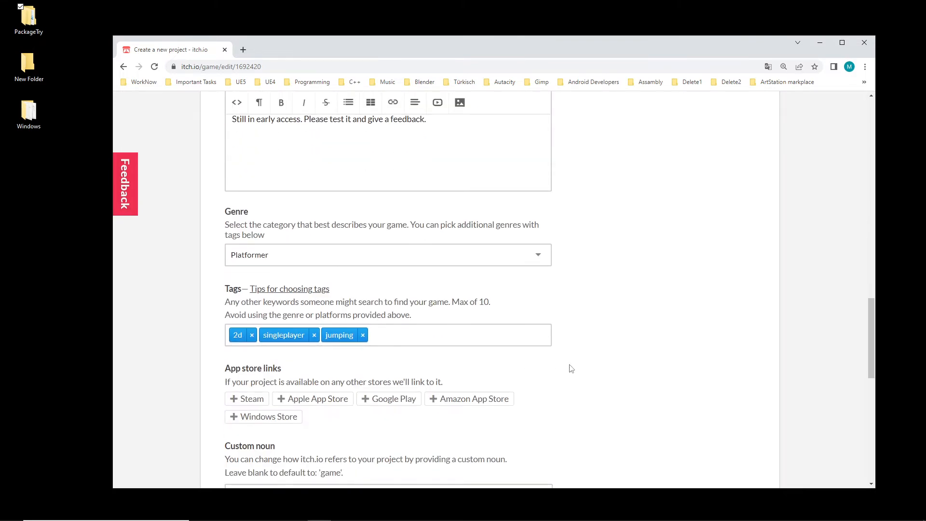
scroll(598, 374, down, 5)
scroll(596, 378, down, 1)
click(461, 350)
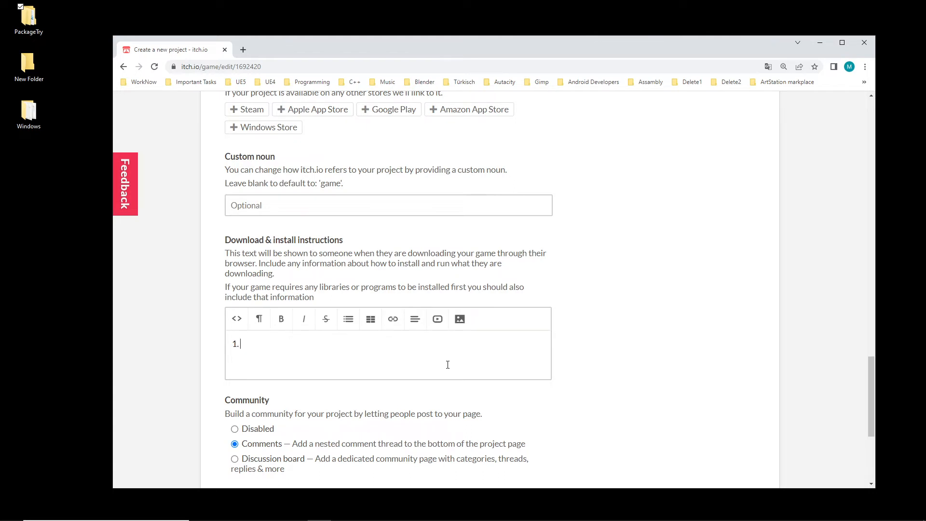
text(Doa)
text(wnload the )
text(zip)
text( - file.)
Add the second install instruction: "2. Use a free unzip application to extract it. For example 7zip.".
key(Return)
text(2)
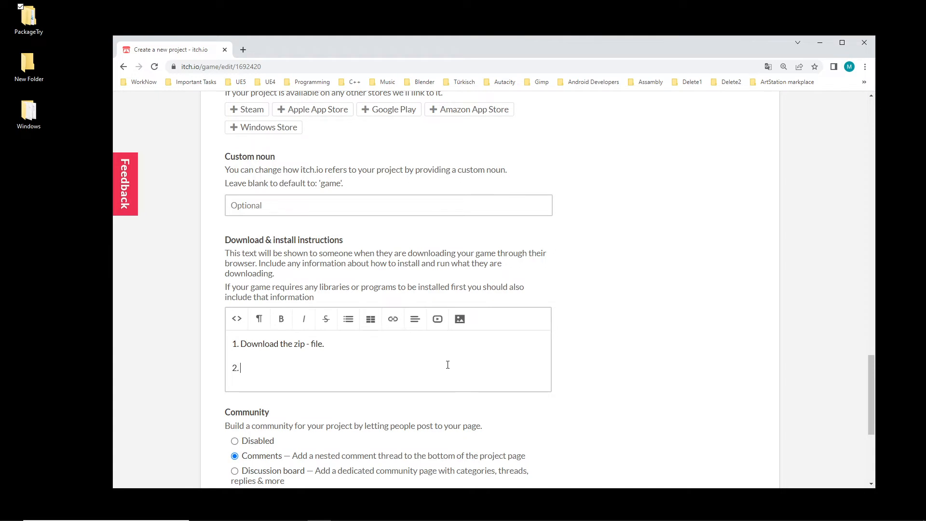
text(. Use a free unzip application t)
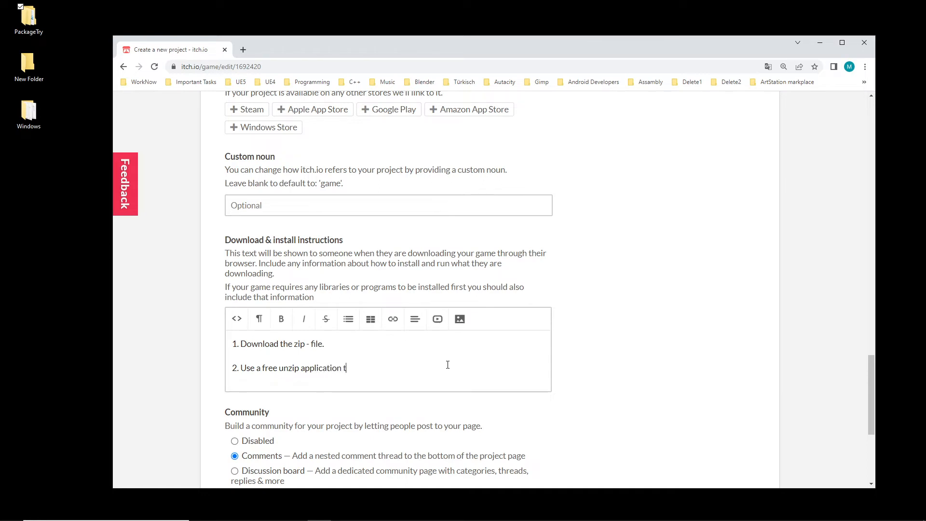
text(o extract it)
drag(437, 367, 244, 368)
click(423, 371)
text(.  For)
key(BackSpace)
key(BackSpace)
text(F)
key(BackSpace)
text(For example)
text( 7)
text(zip ,)
key(BackSpace)
key(BackSpace)
Add the third install instruction: "3. After you extracted the zip file open it and klick on .exe file.".
key(Return)
text(3)
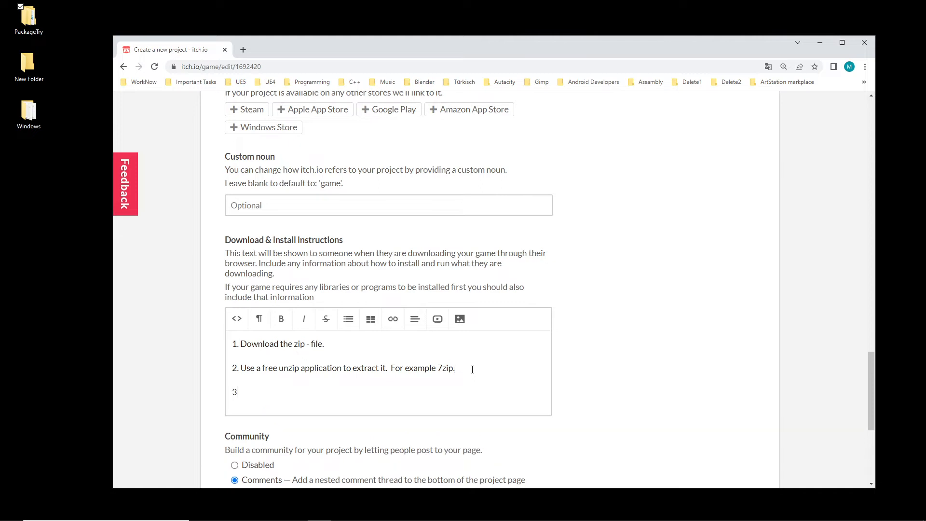
text(. After you extracted the zip file op)
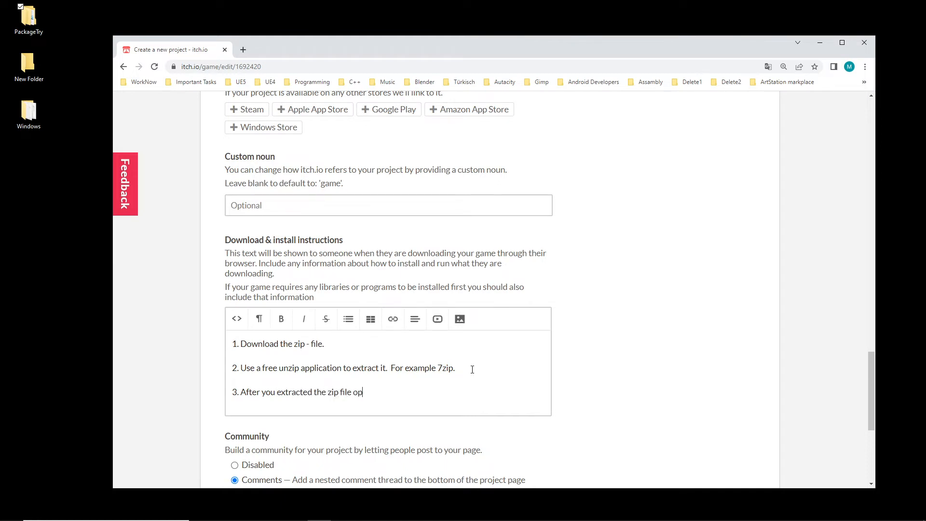
text(en it and klick on exe)
key(BackSpace)
key(BackSpace)
key(BackSpace)
text(.exe file.)
Review the completed project form from the title, cover image and screenshots through pricing and uploads to the community and visibility settings.
scroll(475, 289, up, 15)
scroll(510, 248, up, 10)
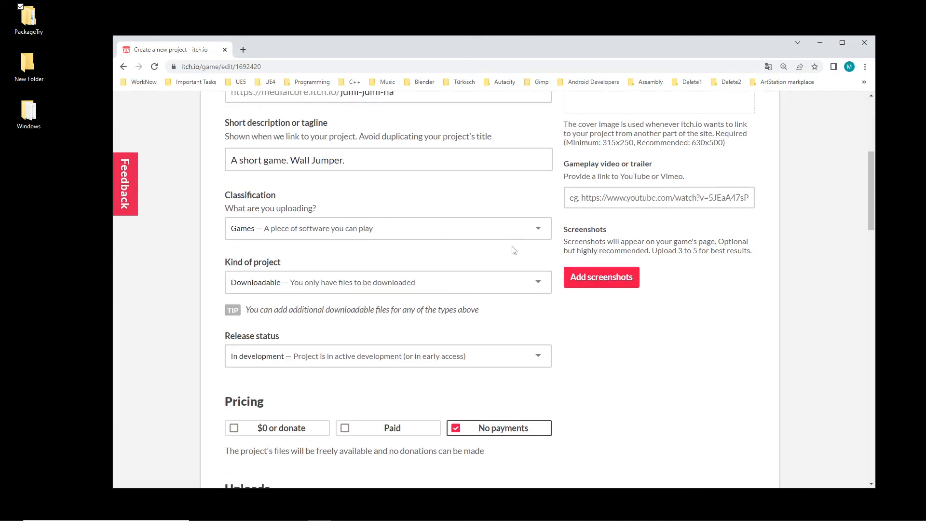
scroll(511, 248, down, 12)
scroll(513, 262, down, 20)
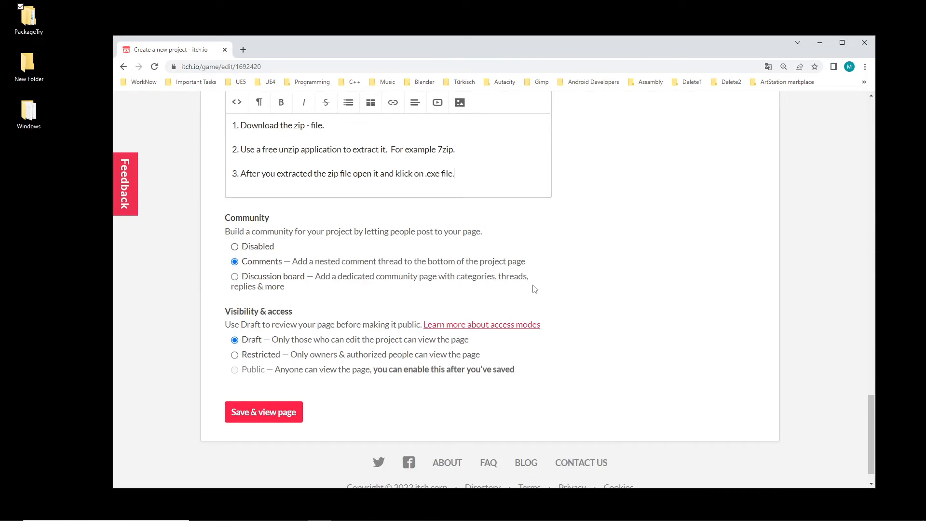
scroll(559, 320, up, 20)
scroll(562, 323, up, 15)
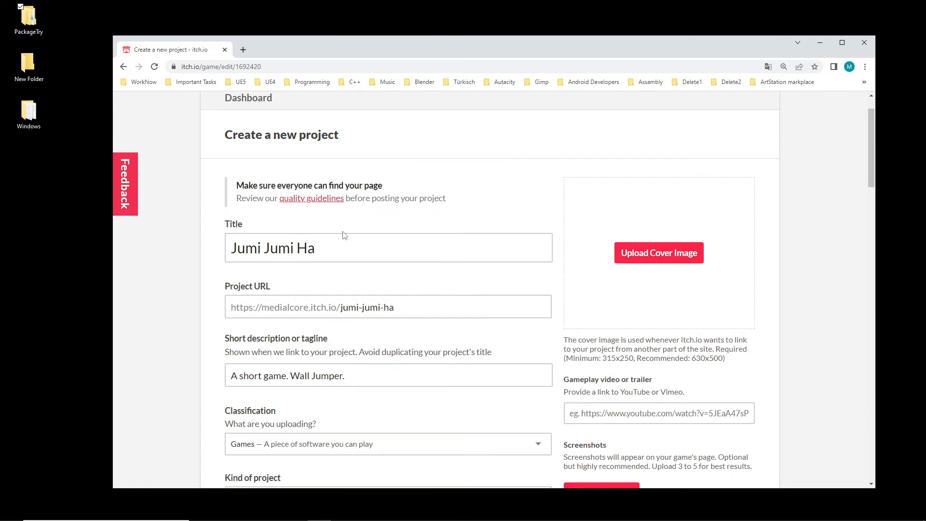
scroll(339, 208, down, 20)
scroll(369, 306, down, 10)
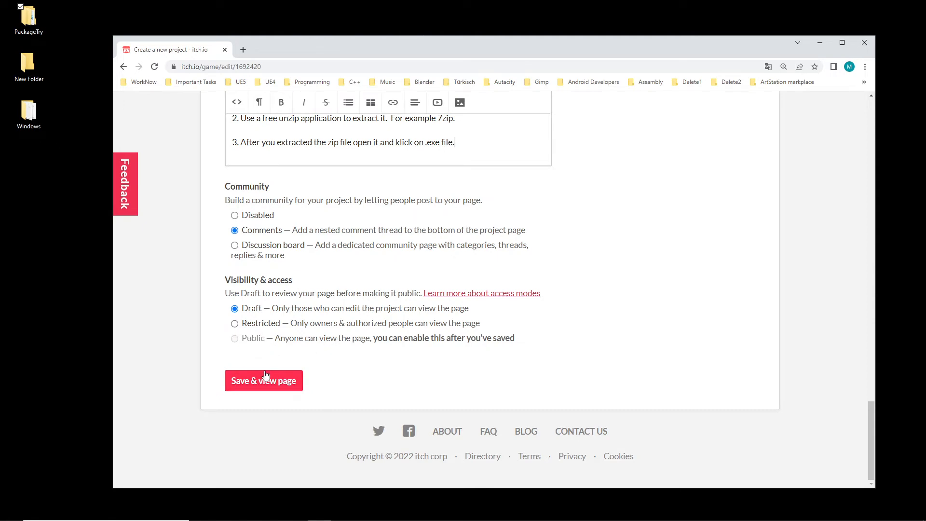
scroll(483, 313, up, 20)
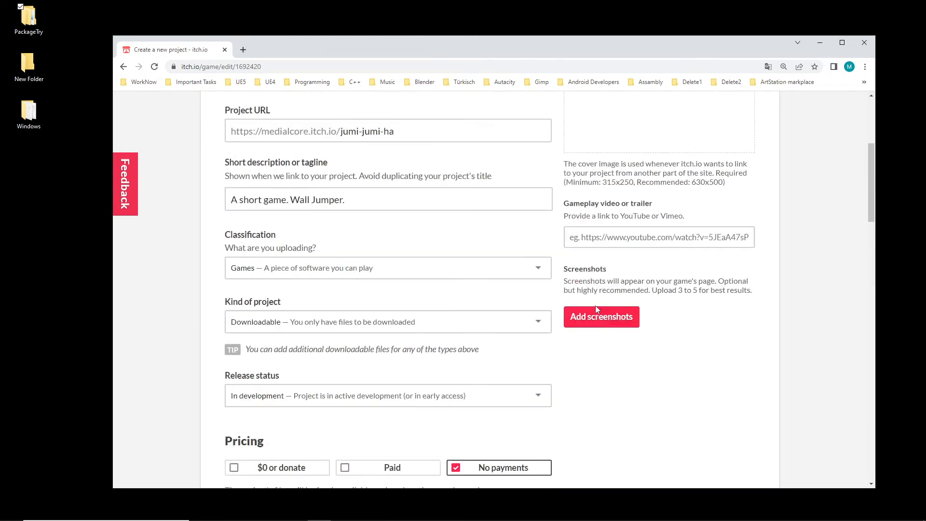
scroll(545, 284, up, 5)
scroll(553, 311, down, 7)
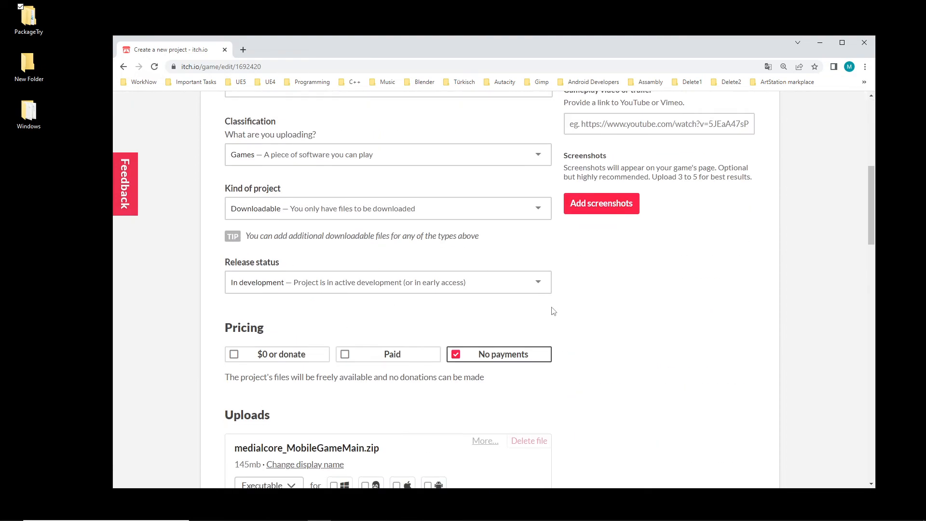
scroll(553, 311, up, 5)
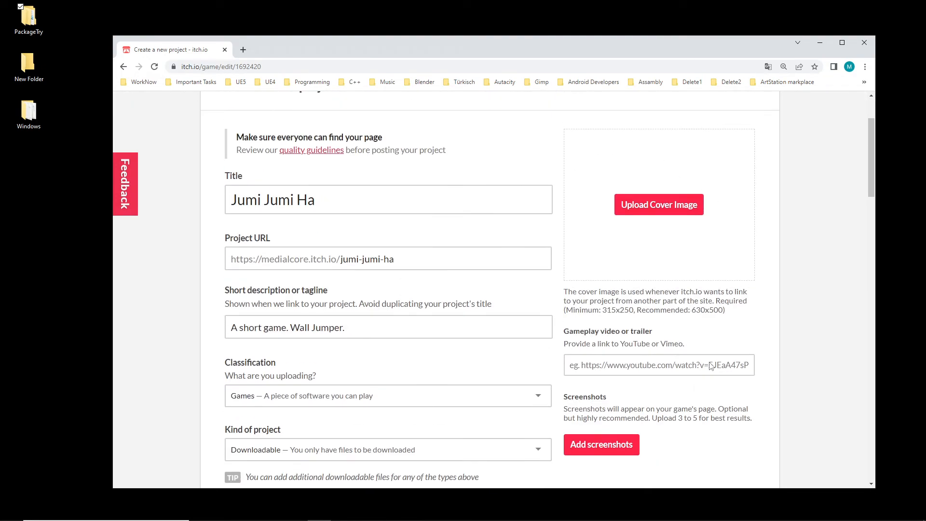
scroll(407, 346, down, 7)
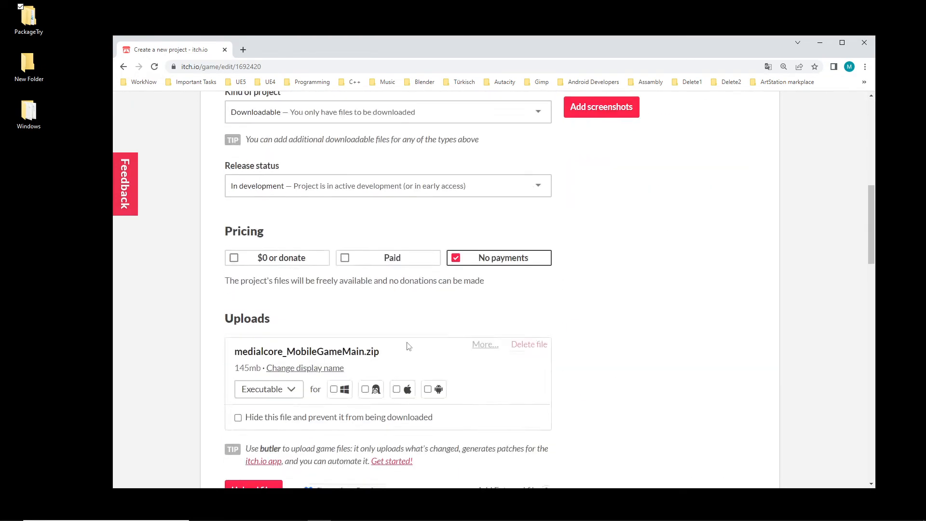
Save the project as a draft, view its page and dismiss the welcome message.
scroll(408, 346, down, 15)
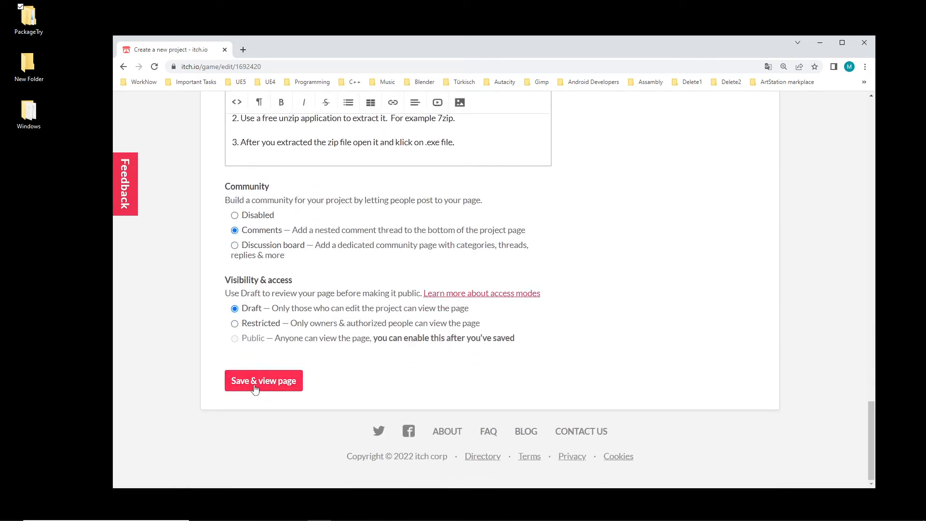
click(255, 388)
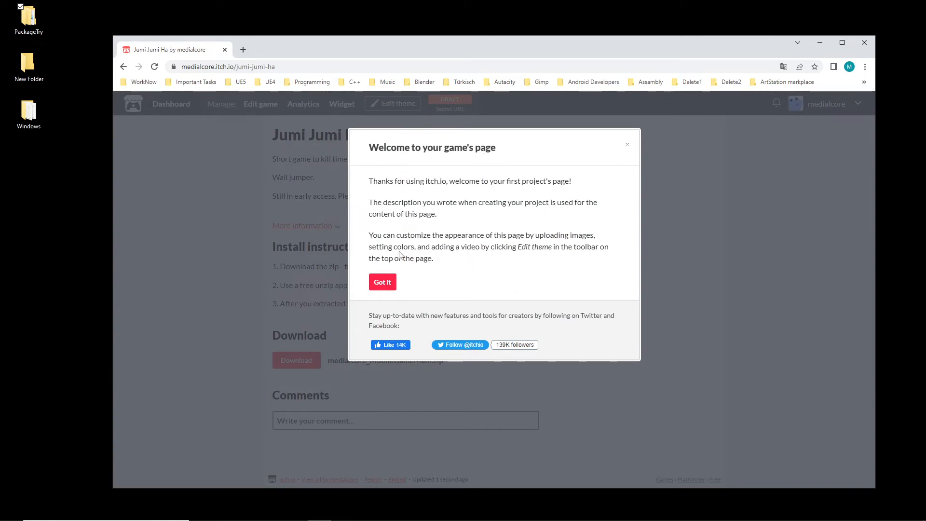
click(383, 287)
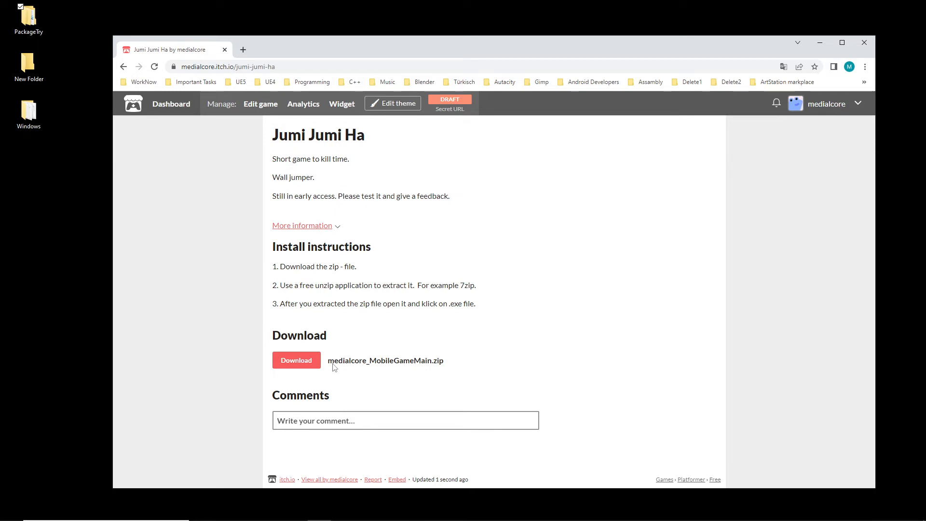
drag(345, 362, 446, 369)
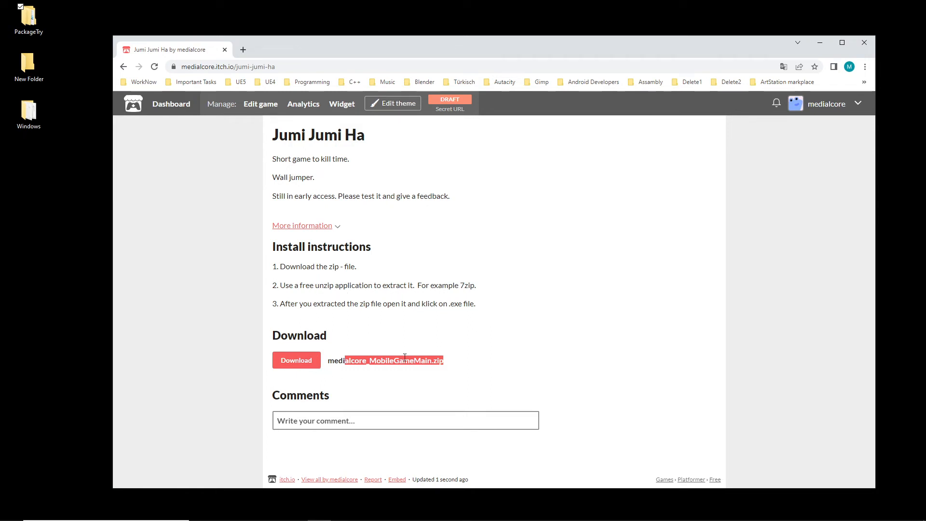
click(481, 308)
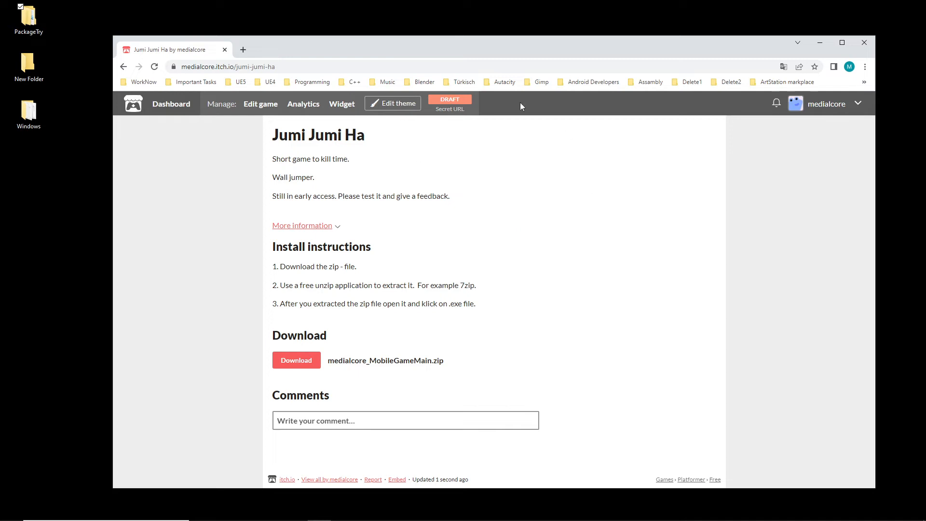
Visit the game's edit page, the public creator profile and the creator dashboard.
click(267, 107)
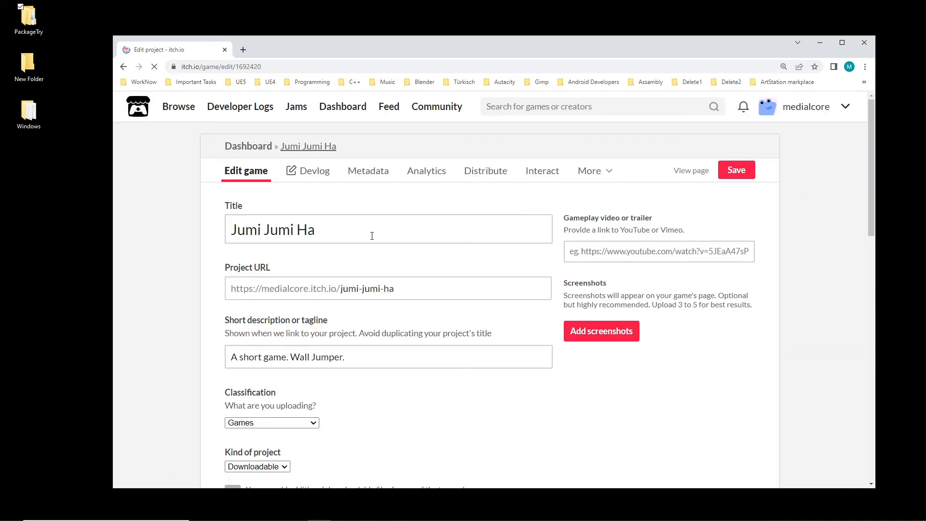
click(820, 109)
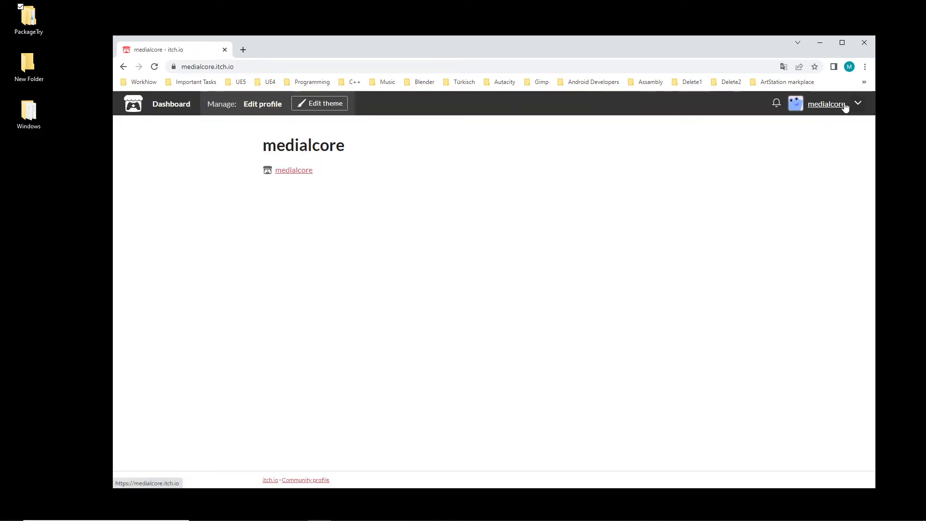
click(857, 104)
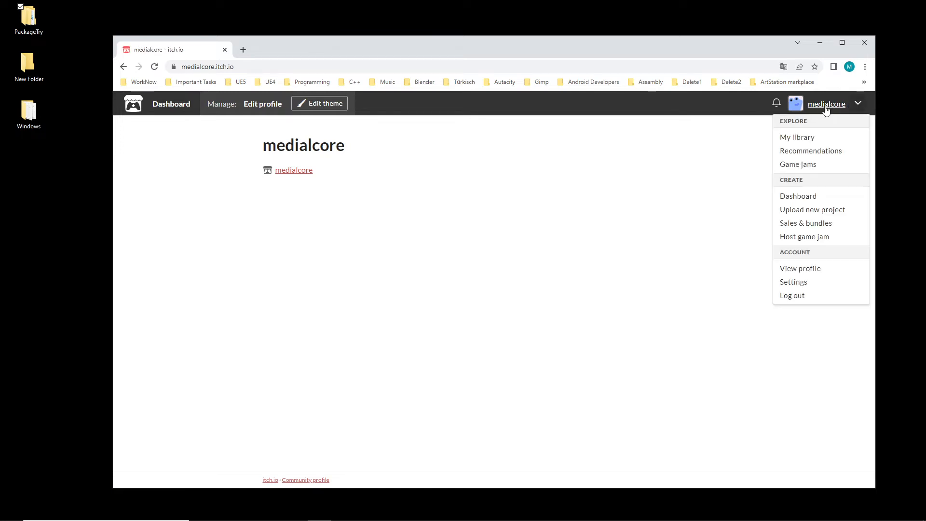
click(820, 195)
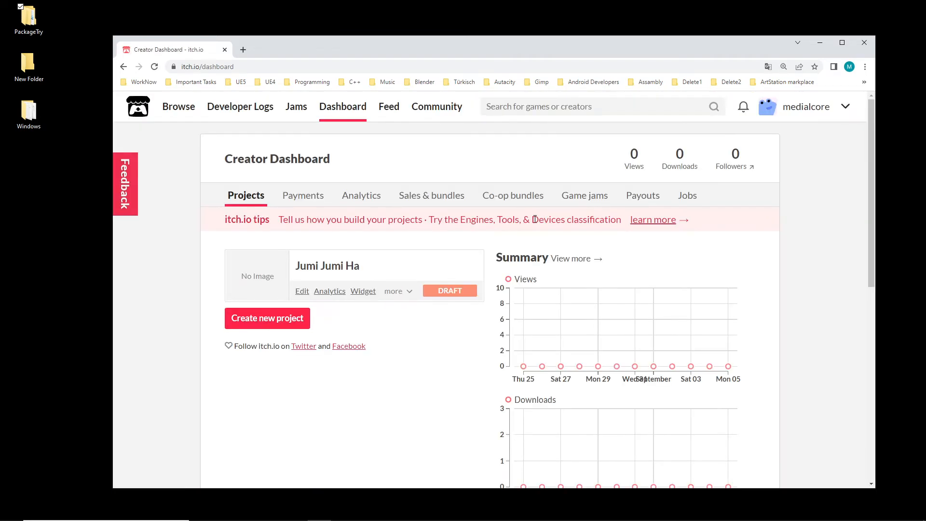
View the top games listing, the public creator profile and the linked community profile.
click(181, 108)
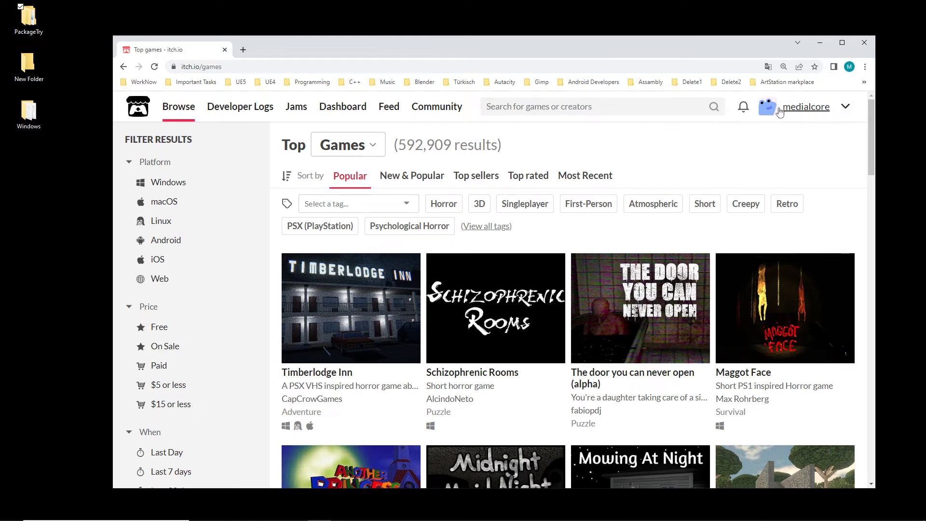
click(846, 107)
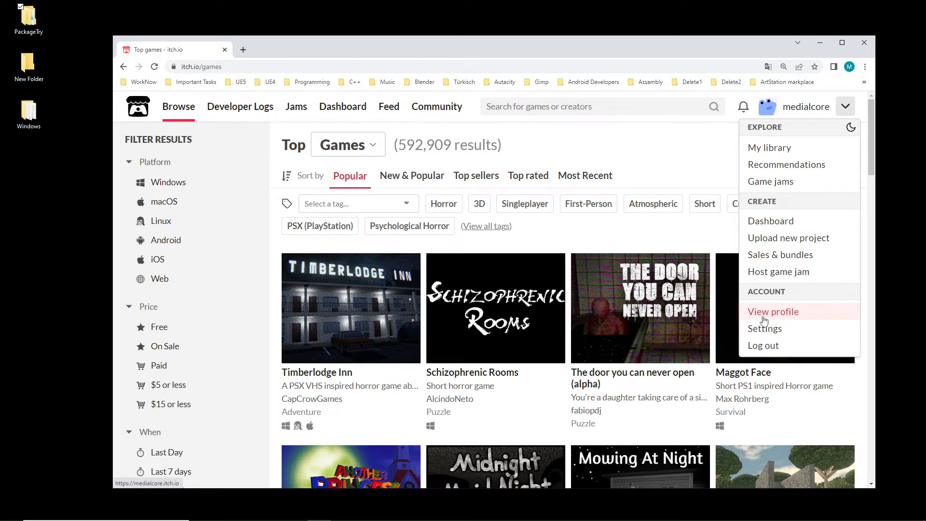
click(788, 314)
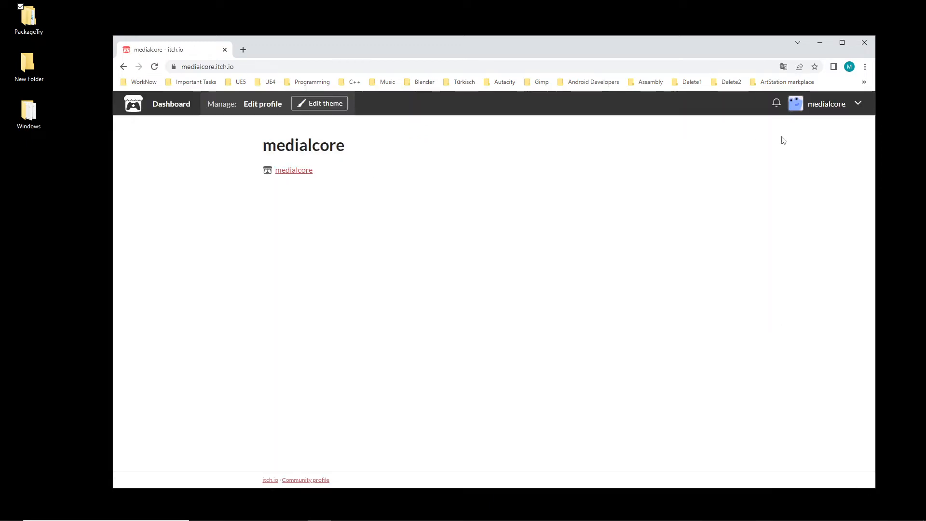
click(295, 170)
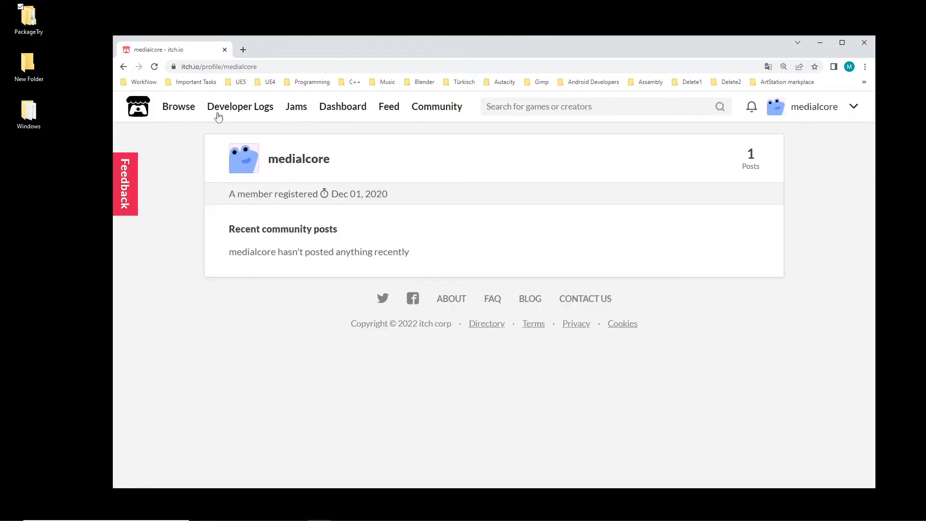
Open the Jumi Jumi Ha project for editing from the creator dashboard's project list.
click(857, 108)
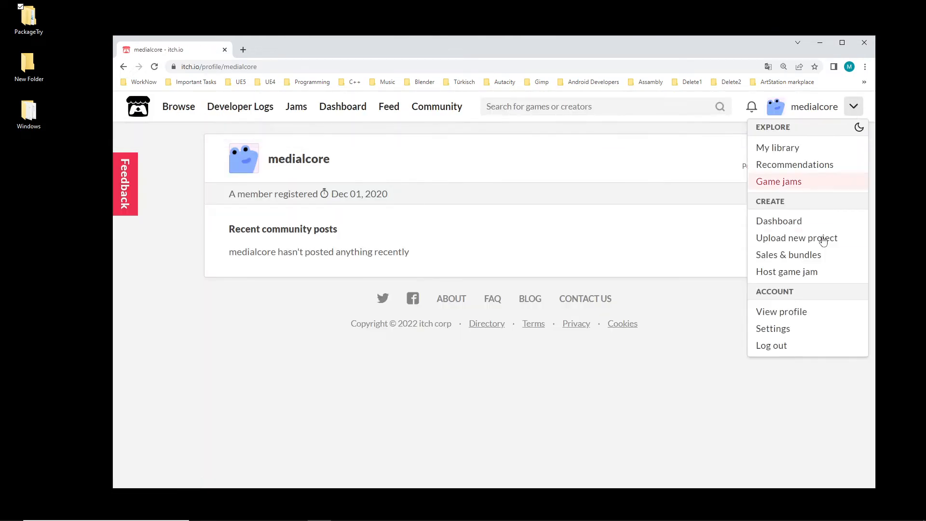
click(785, 222)
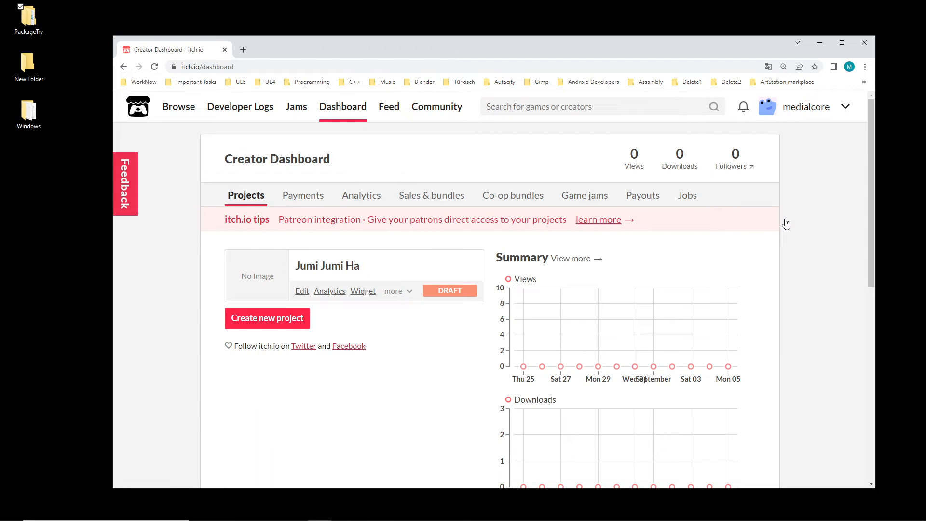
click(844, 107)
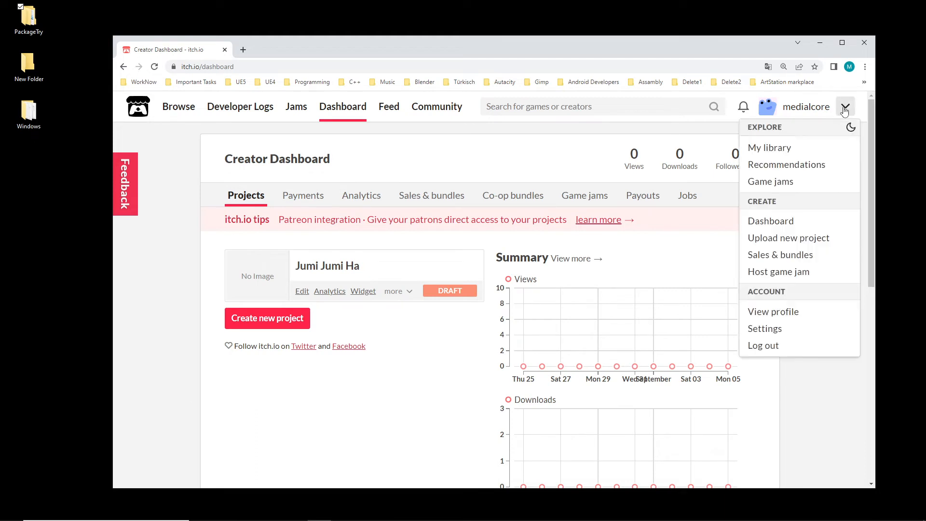
click(780, 227)
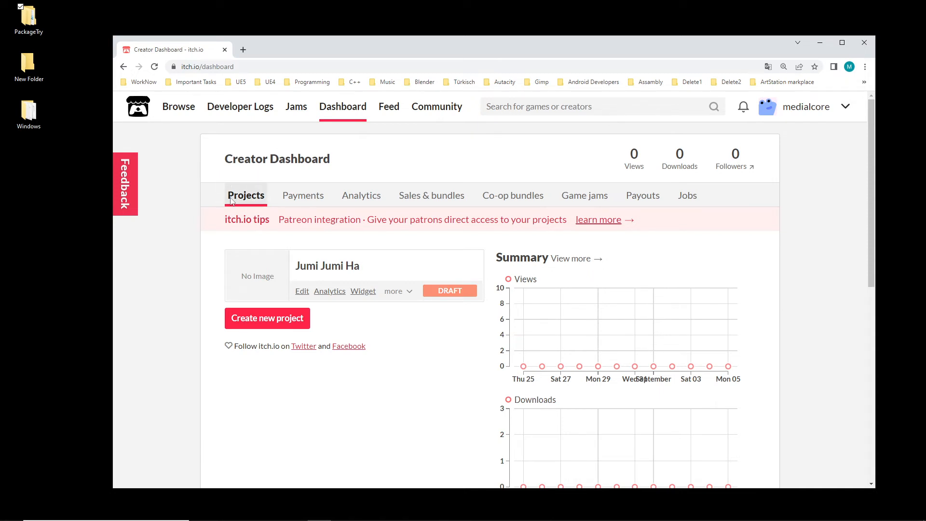
scroll(455, 341, down, 1)
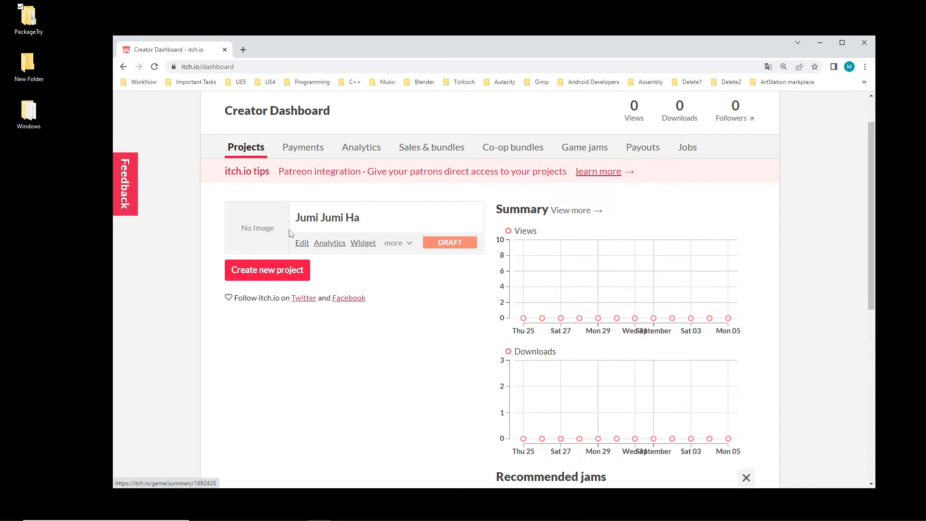
click(303, 244)
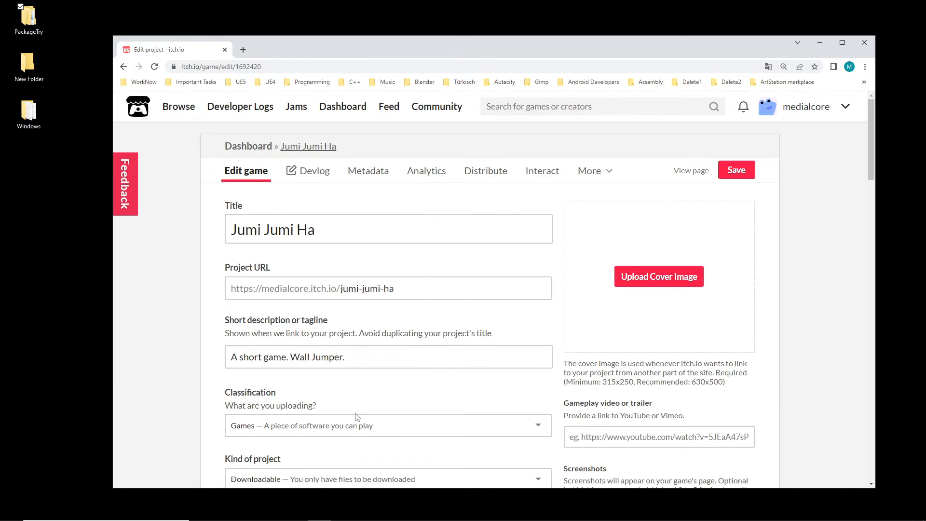
Review the Jumi Jumi Ha edit form through its visibility options and check the cover image file chooser without selecting a file.
scroll(438, 284, down, 15)
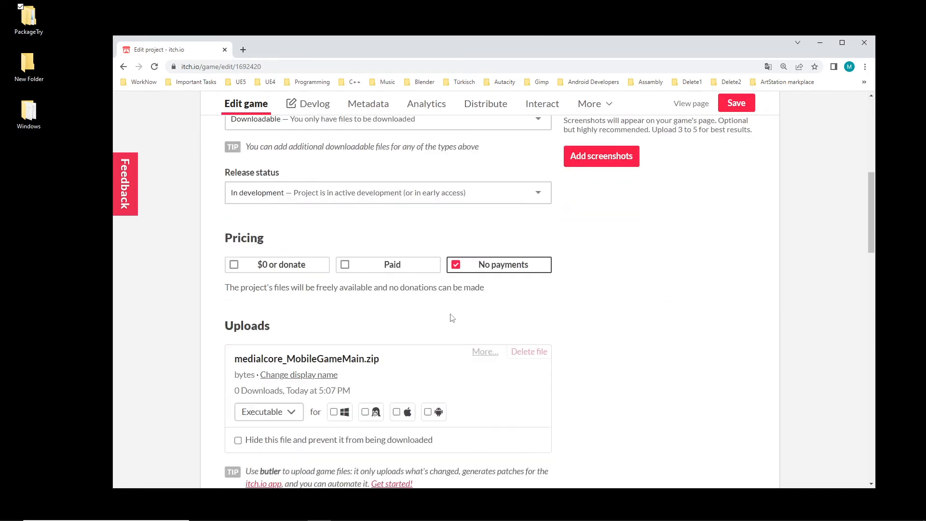
scroll(449, 285, down, 15)
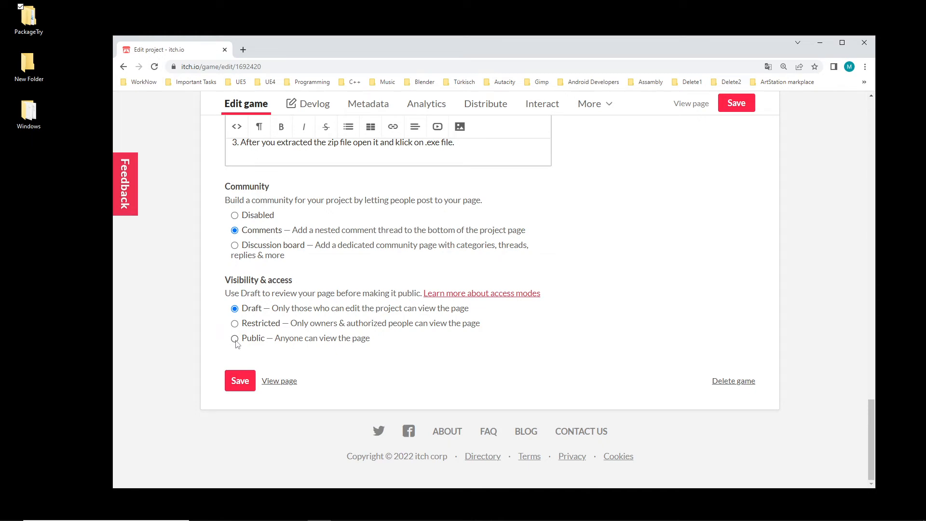
scroll(610, 201, up, 20)
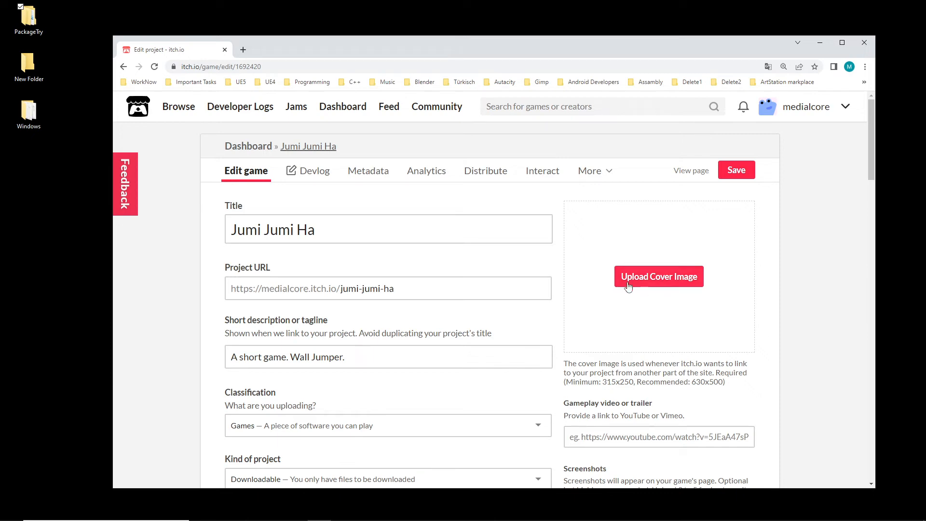
click(657, 277)
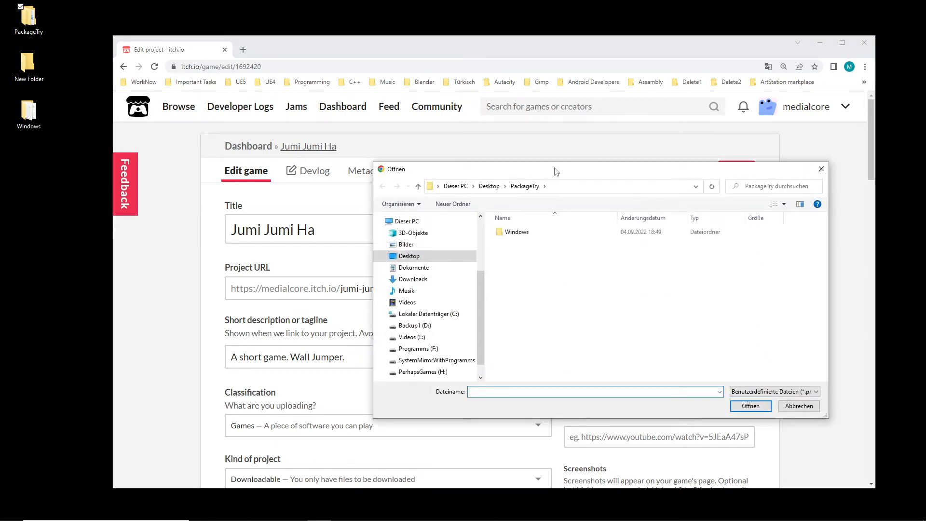
key(Escape)
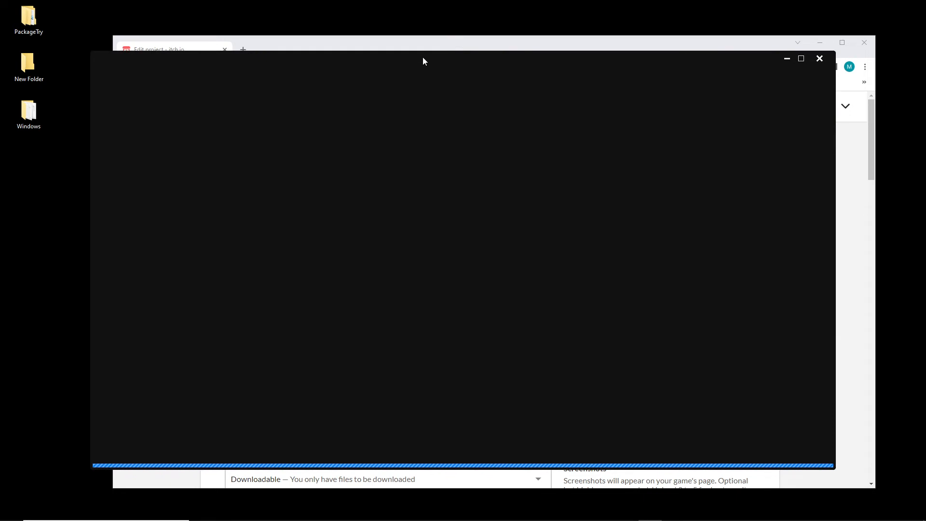
Move the launcher window aside and examine the game page's cover image, gameplay video or trailer, and screenshots sections.
drag(424, 60, 488, 87)
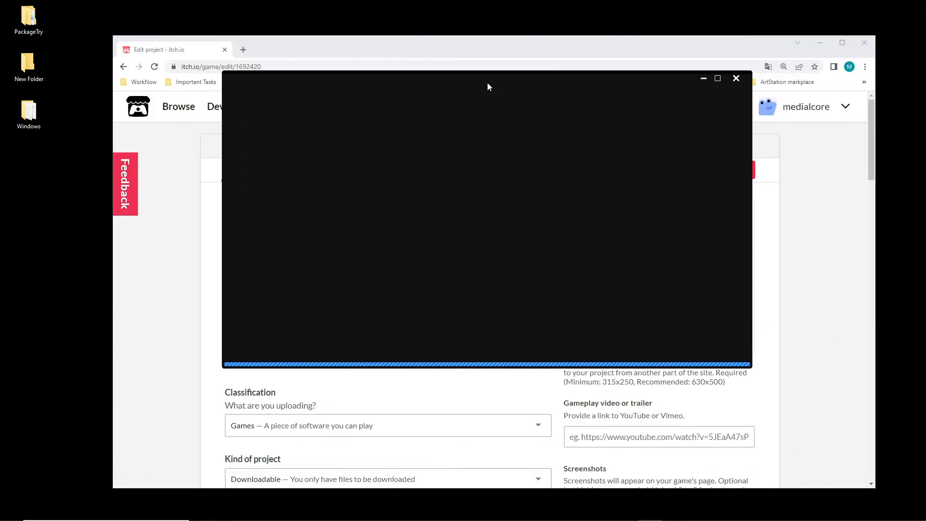
click(674, 40)
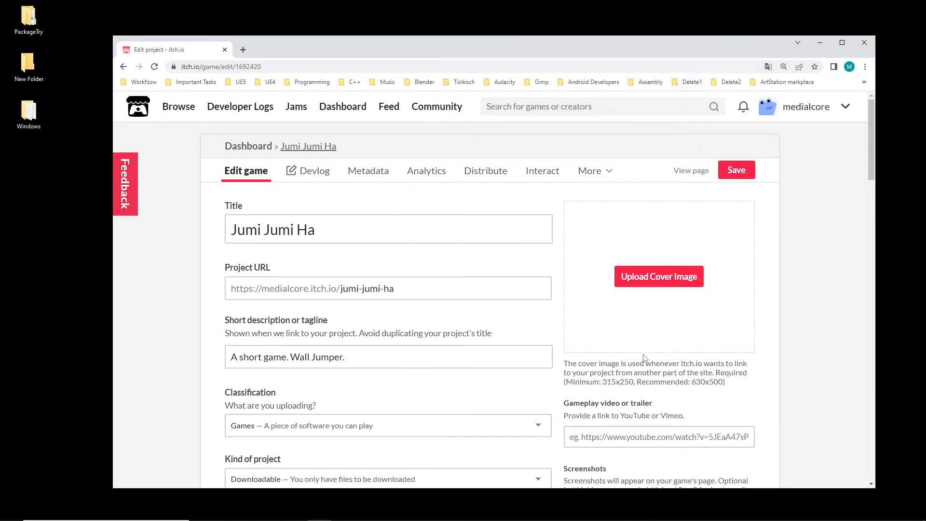
scroll(625, 400, down, 3)
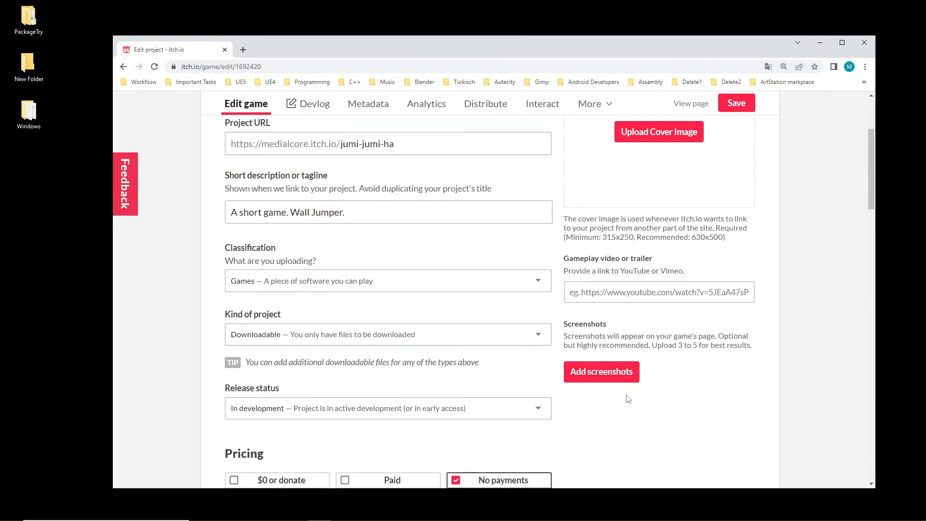
scroll(637, 333, up, 3)
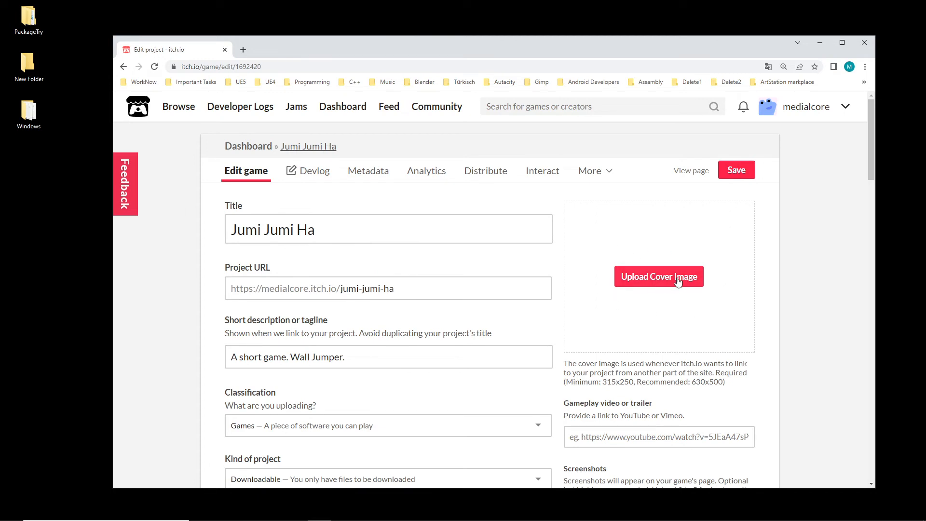
scroll(599, 334, down, 2)
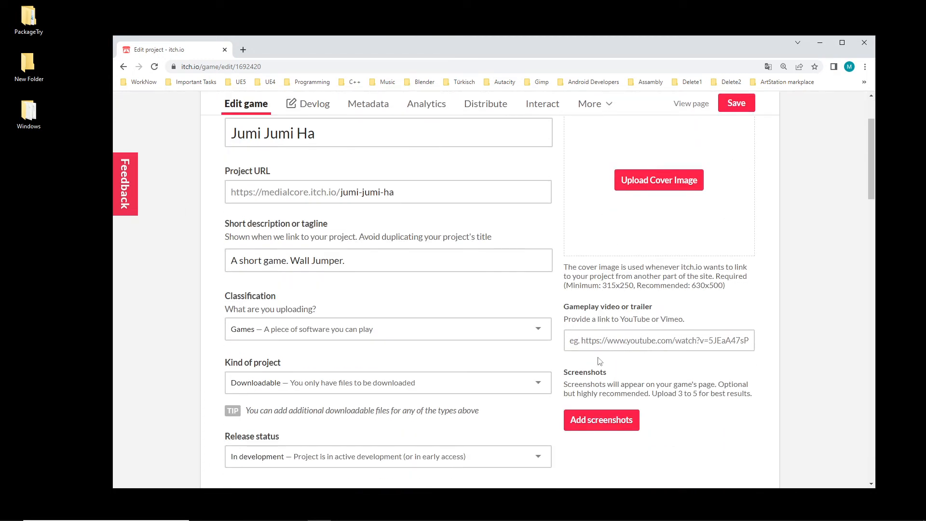
drag(659, 309, 568, 309)
drag(664, 309, 570, 307)
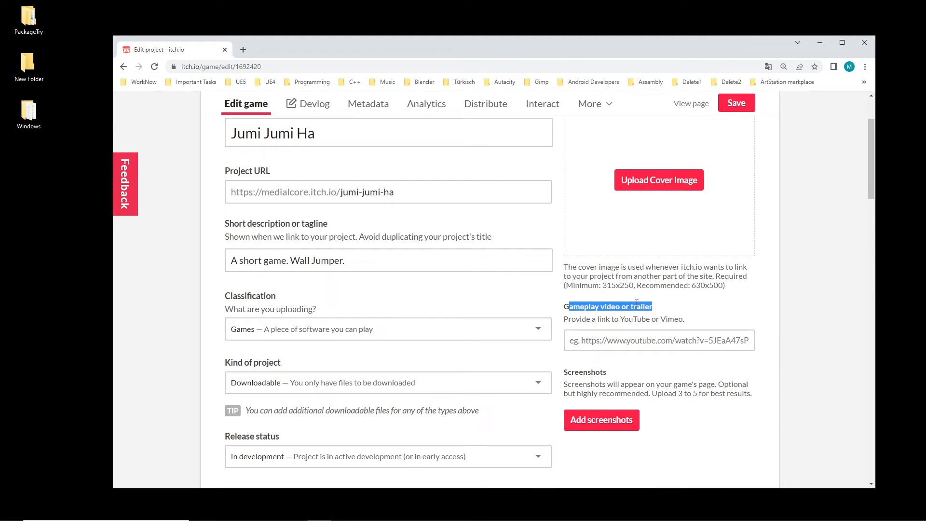
click(595, 306)
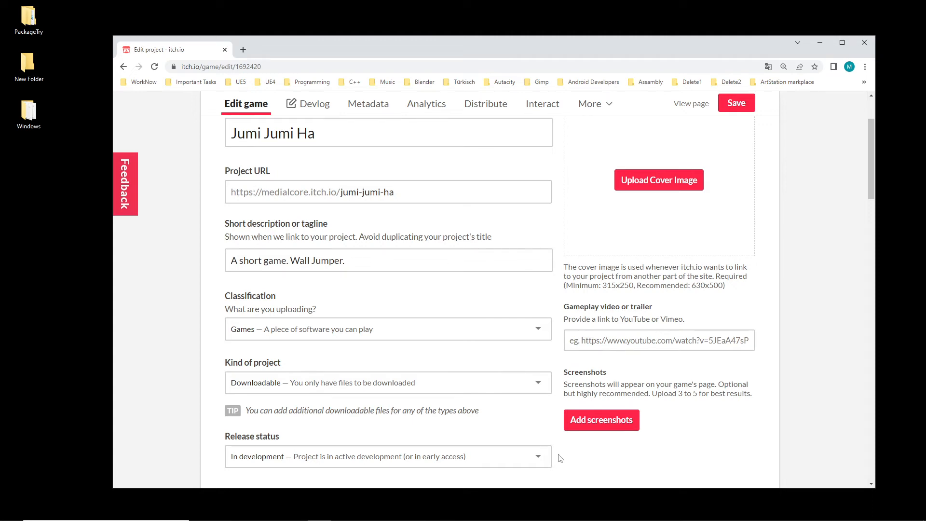
Move the Epic Games Launcher window off this screen and return to the itch.io edit page in the browser.
click(819, 43)
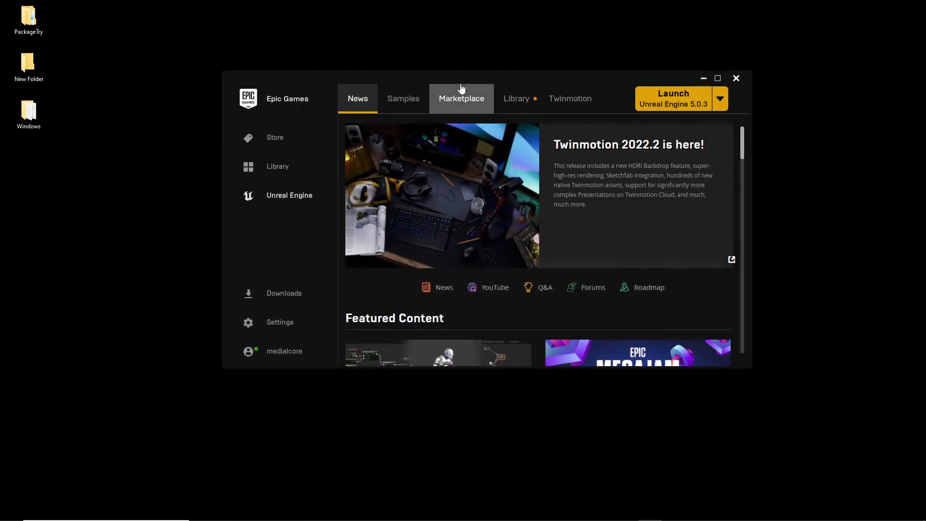
drag(439, 80, 925, 139)
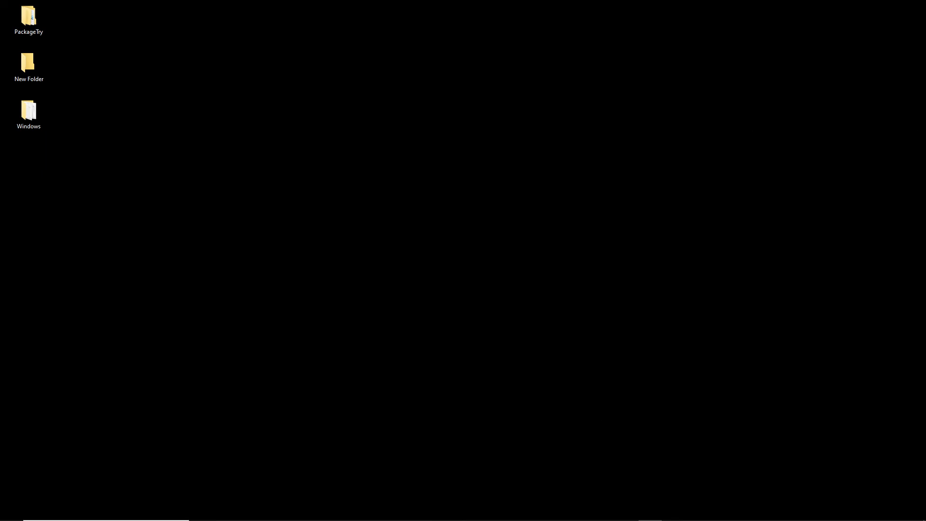
mouse_move(484, 520)
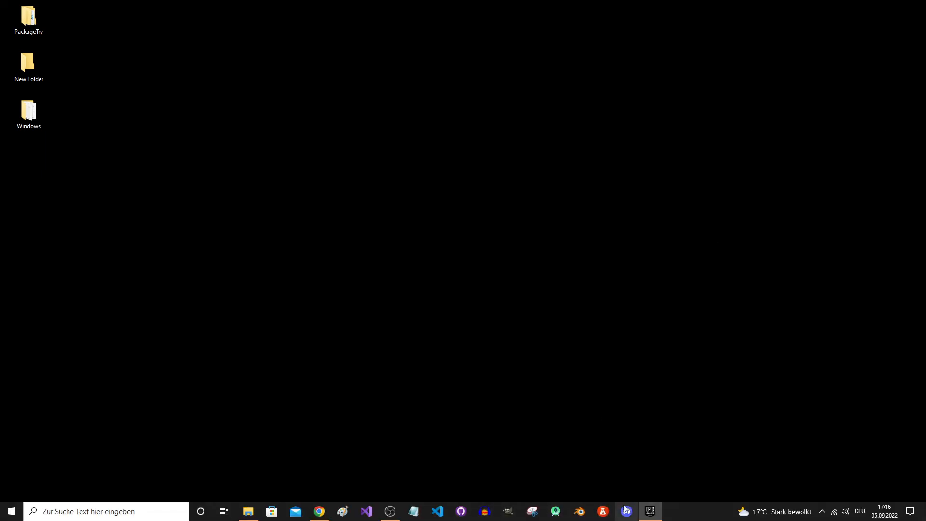
click(319, 512)
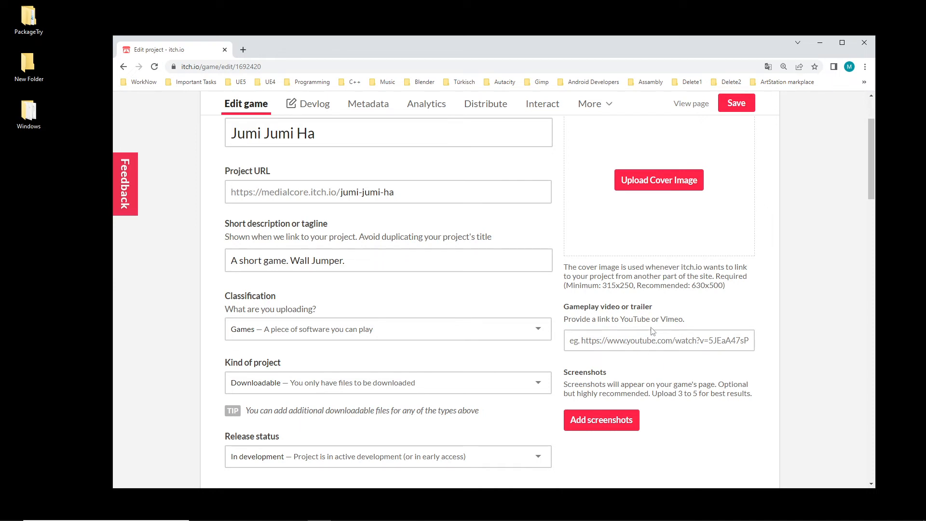
scroll(612, 355, down, 2)
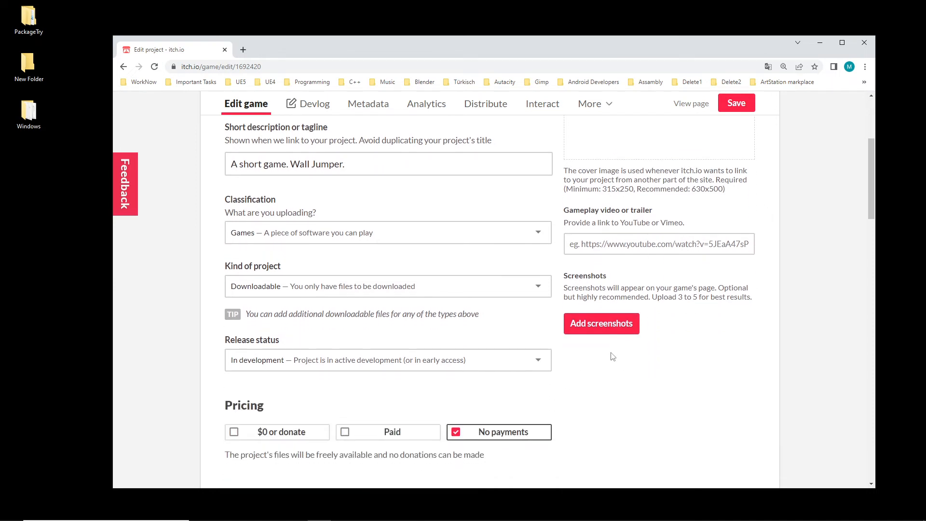
click(615, 324)
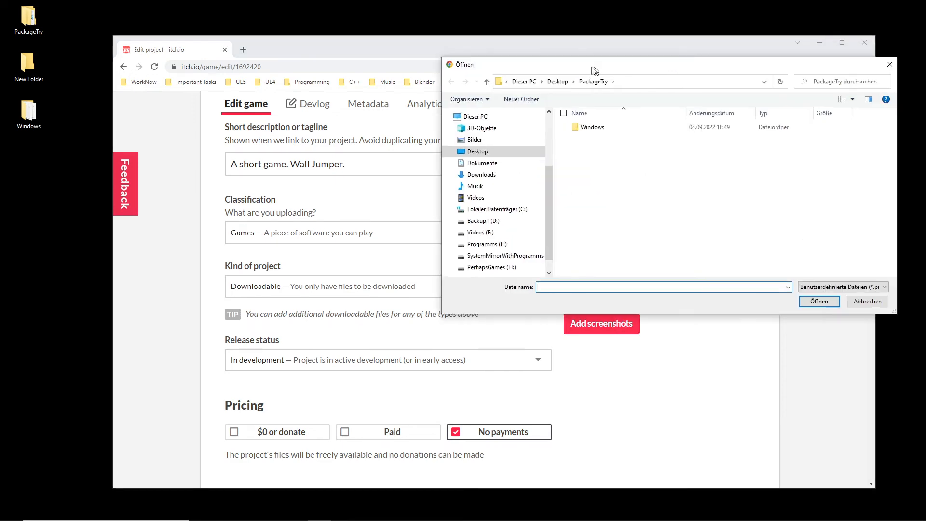
drag(593, 68, 925, 111)
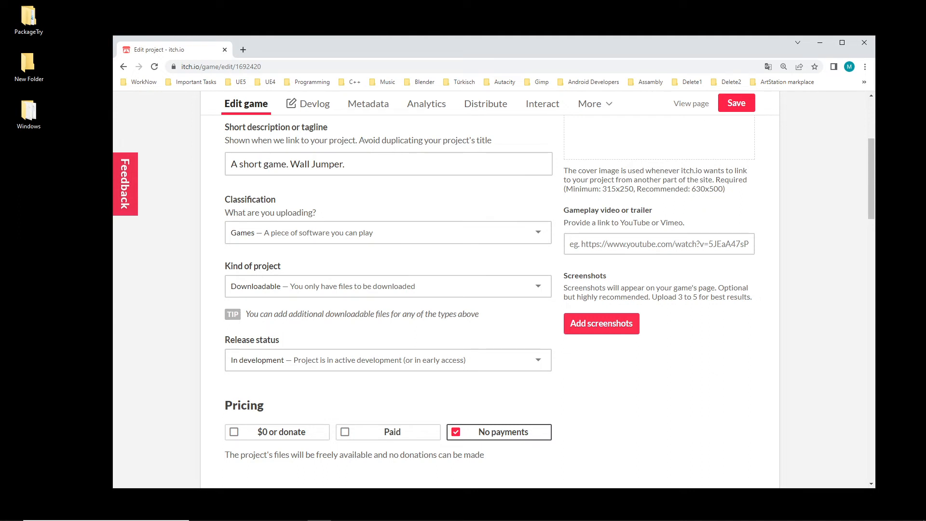
key(alt+Tab)
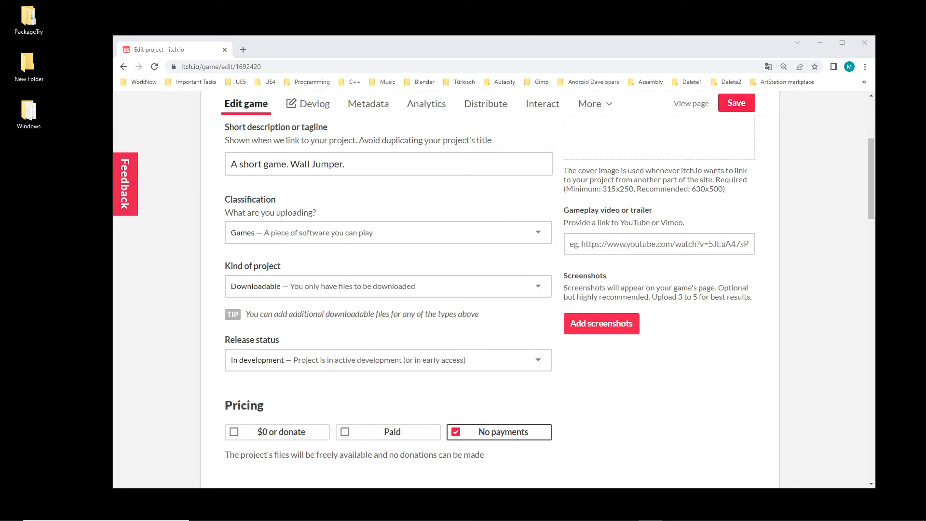
key(alt+Tab)
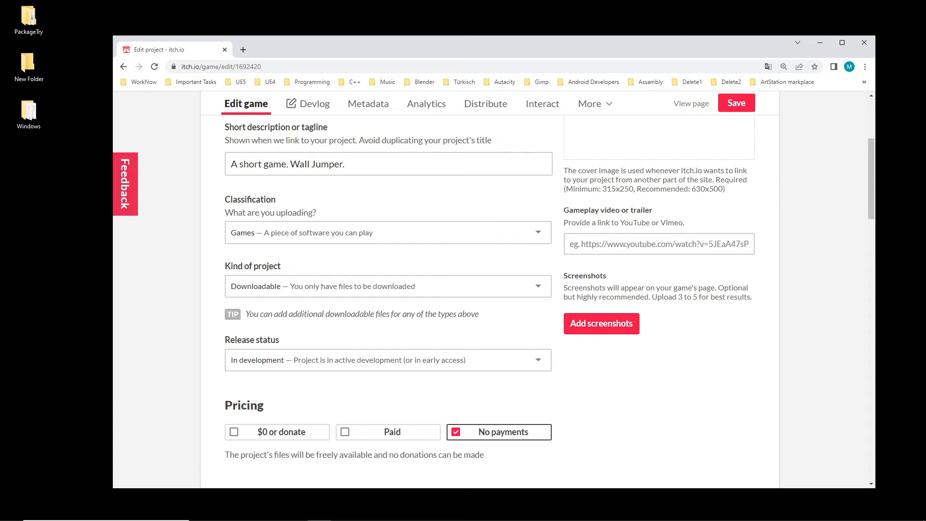
Switch to the MobileGameMain project in Unreal Editor and close its Project Settings.
key(alt+Tab)
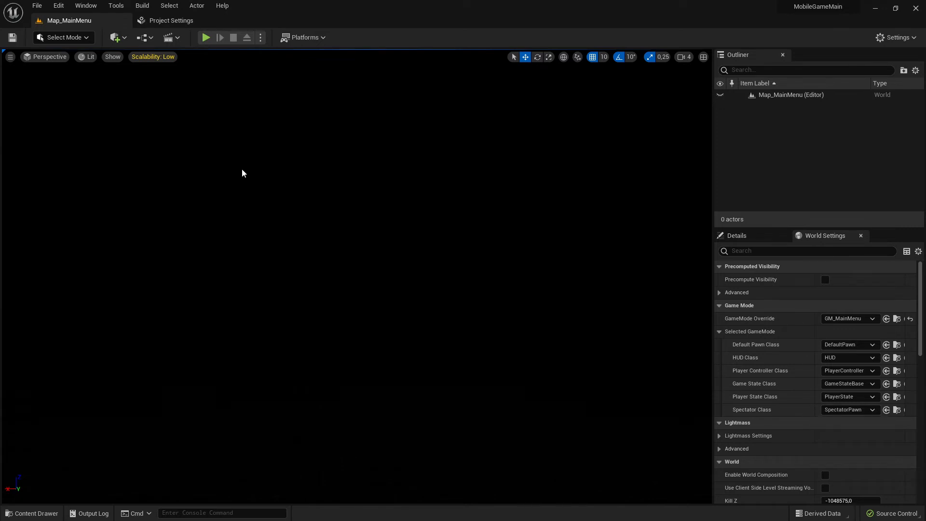
click(170, 20)
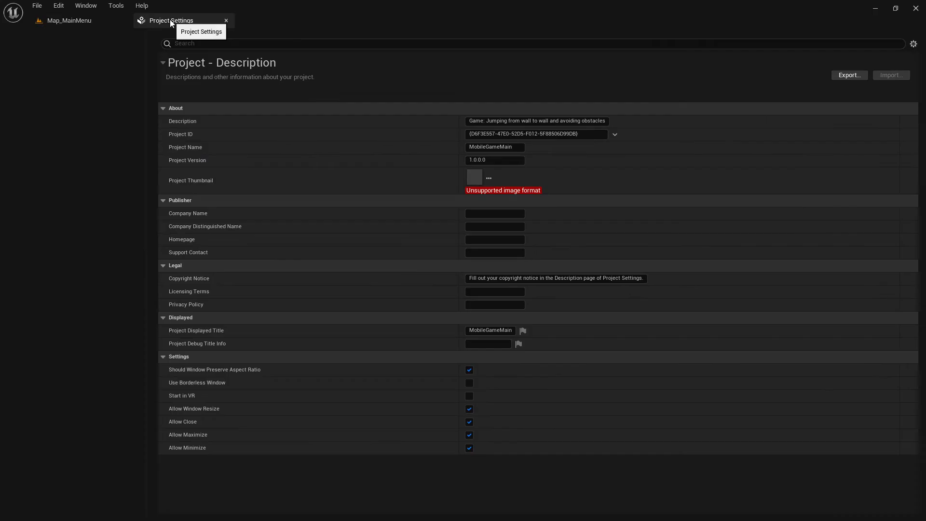
click(226, 21)
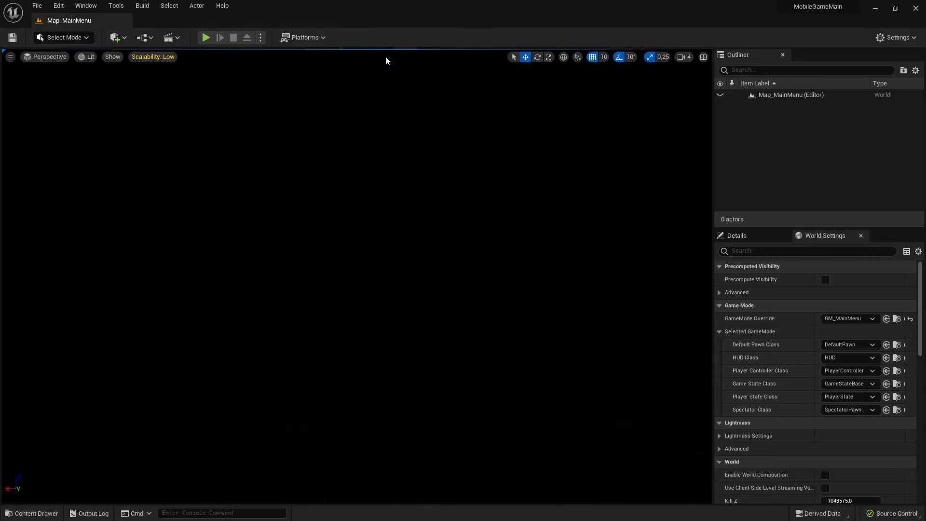
Run Map_MainMenu in the editor, start the game from its main menu, and pause gameplay with the in-game pause control.
click(210, 42)
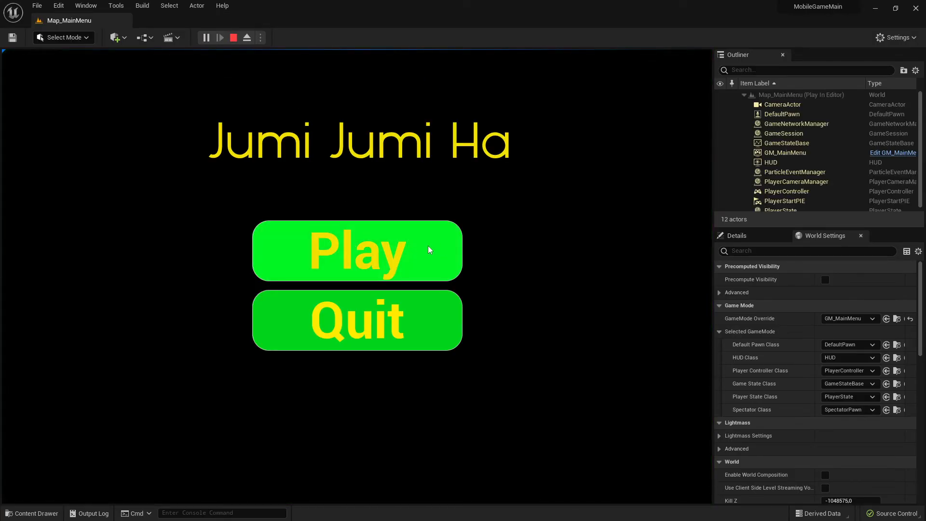
click(322, 246)
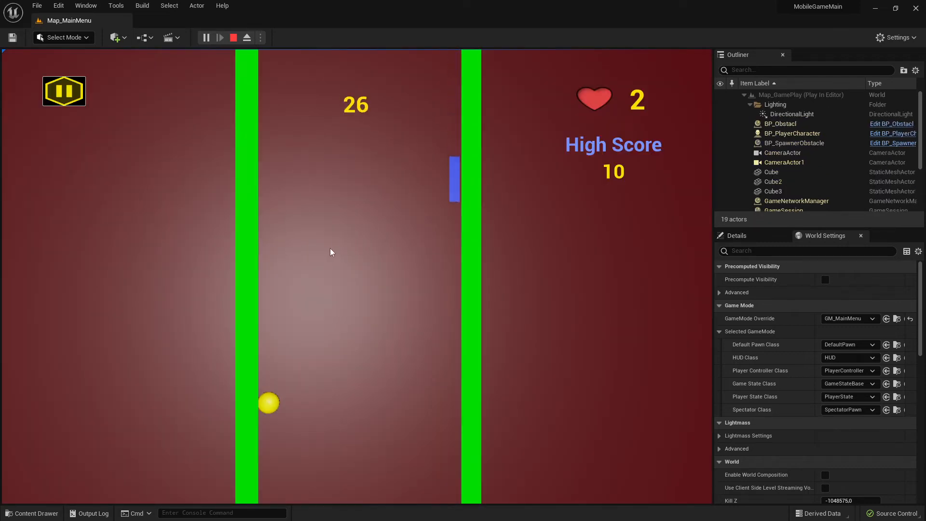
click(206, 37)
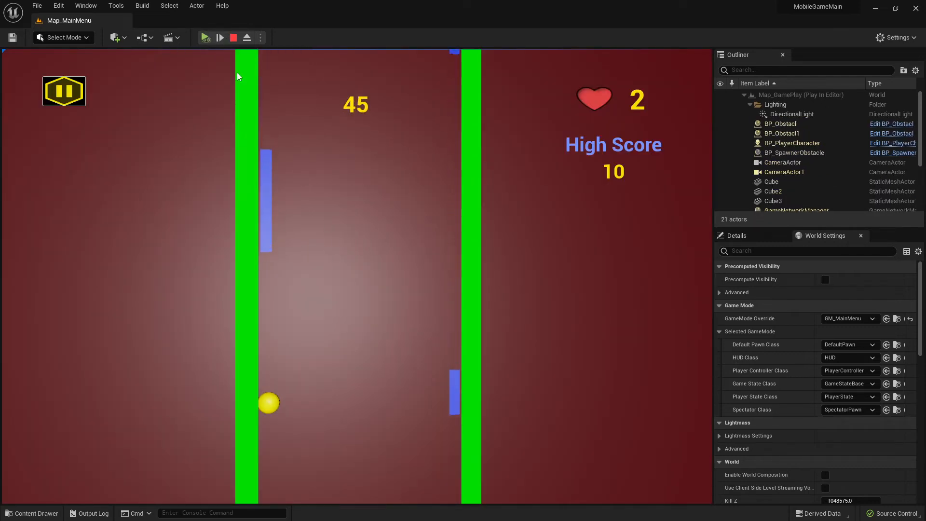
click(209, 43)
click(83, 101)
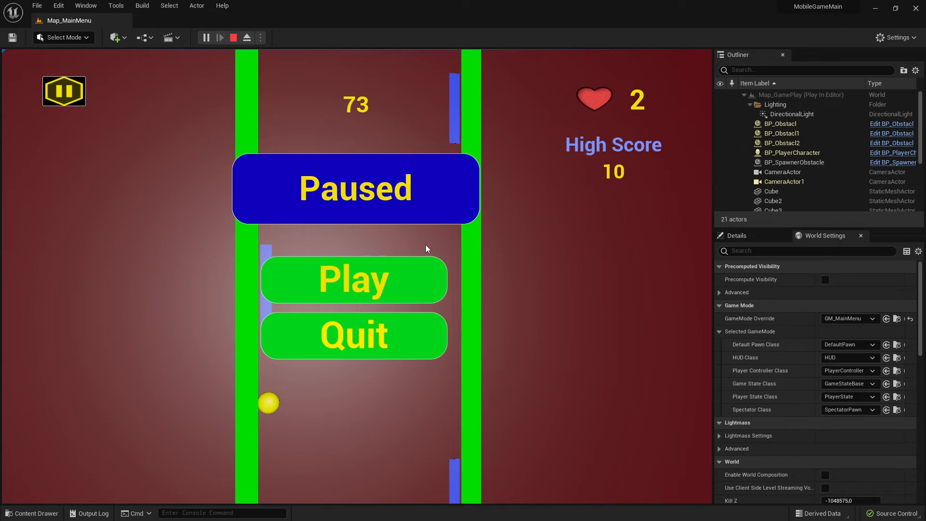
Switch to the browser and examine the default screenshot save location in Unreal Engine's Taking Screenshots guide.
key(alt+Tab)
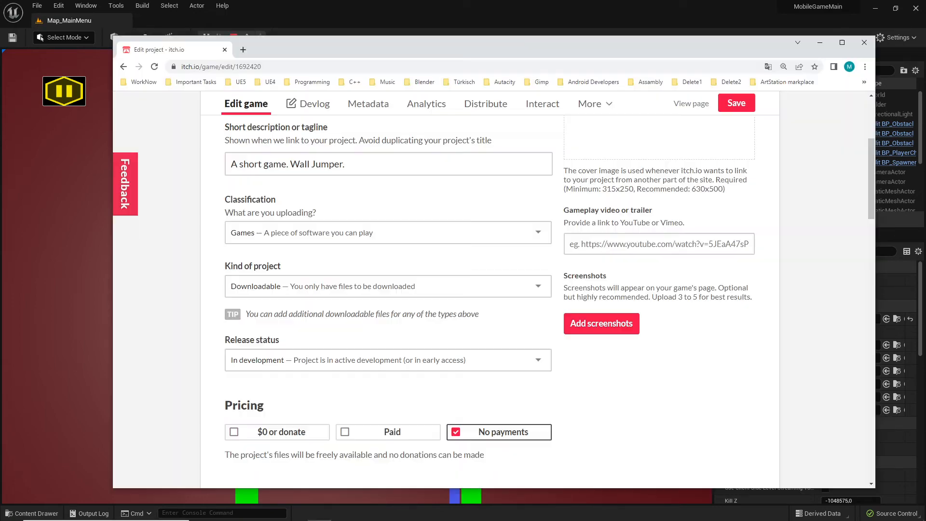
drag(462, 52, 925, 13)
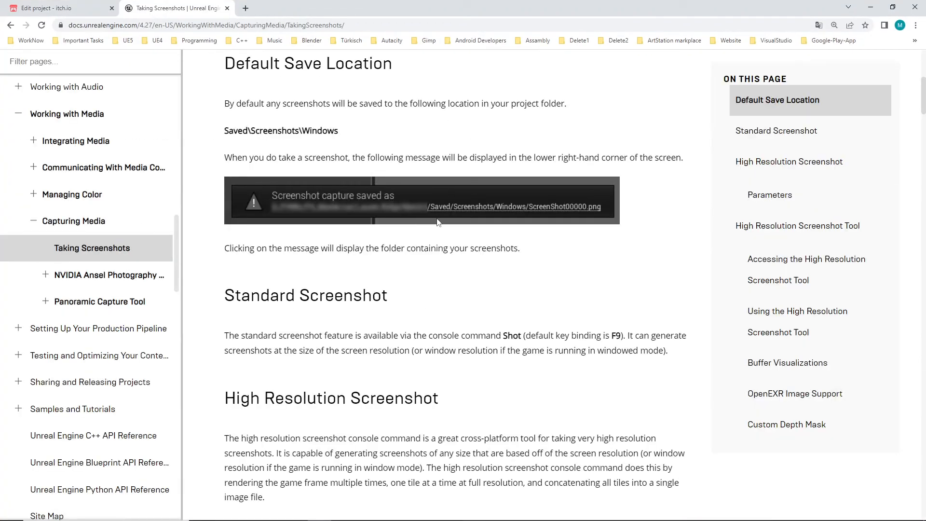
scroll(438, 222, up, 7)
scroll(386, 217, down, 2)
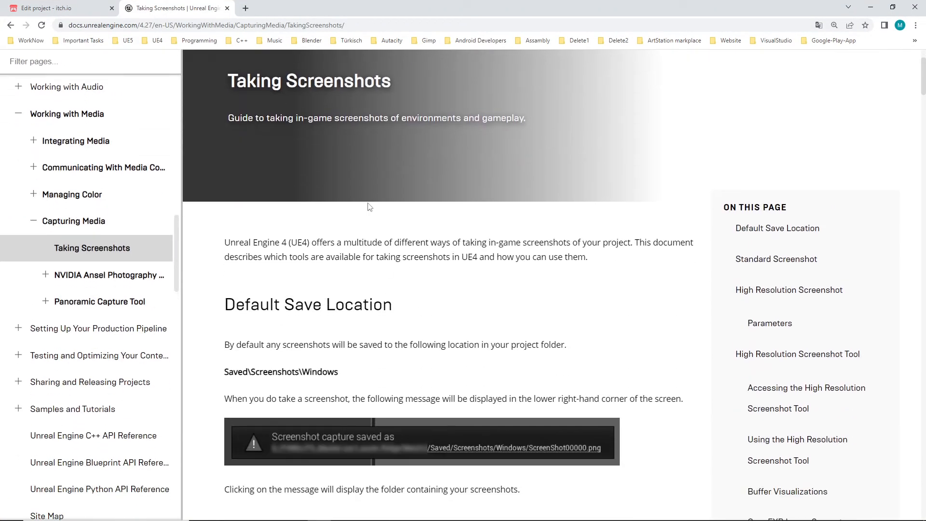
scroll(405, 295, down, 4)
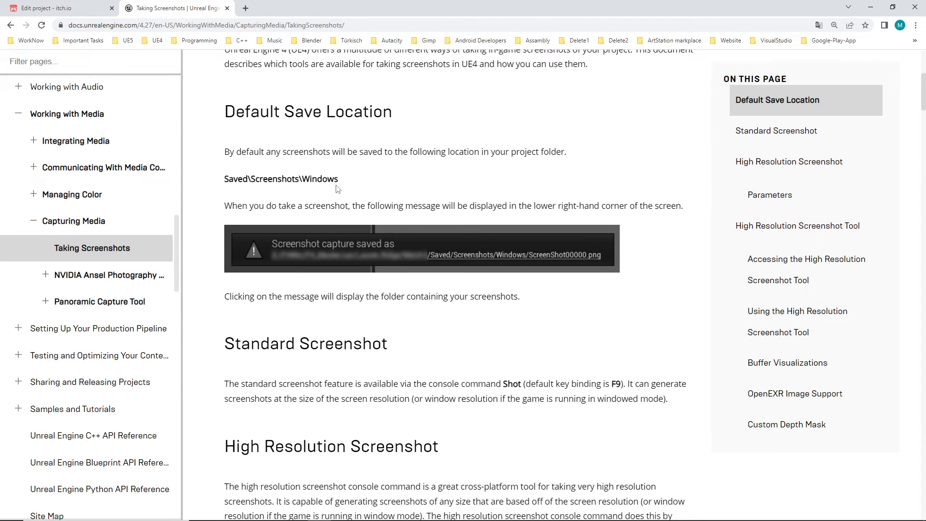
scroll(352, 249, up, 1)
scroll(352, 249, up, 2)
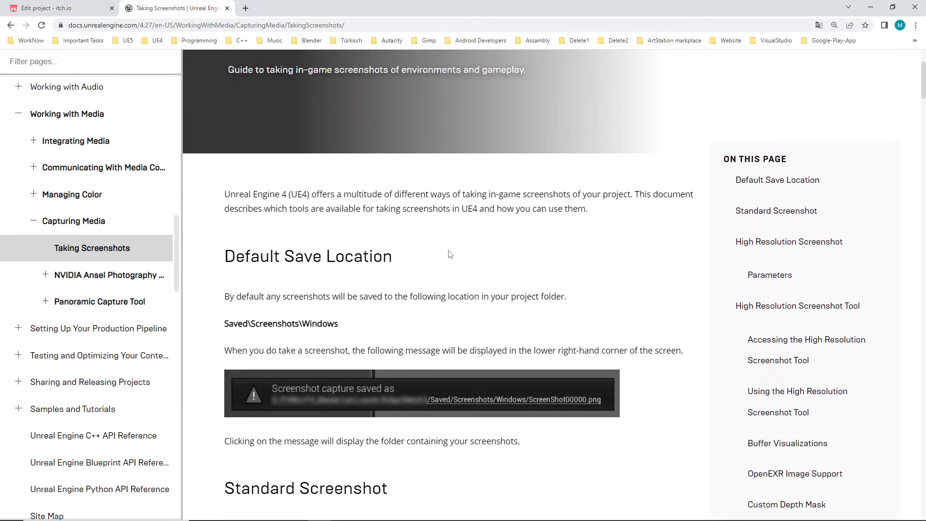
mouse_move(224, 323)
mouse_down()
mouse_move(293, 324)
mouse_move(231, 322)
mouse_up()
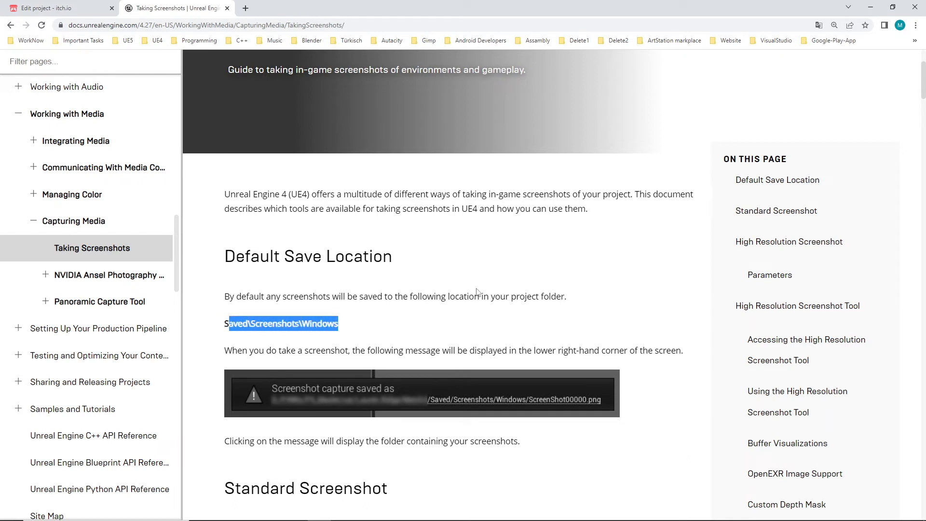
click(435, 331)
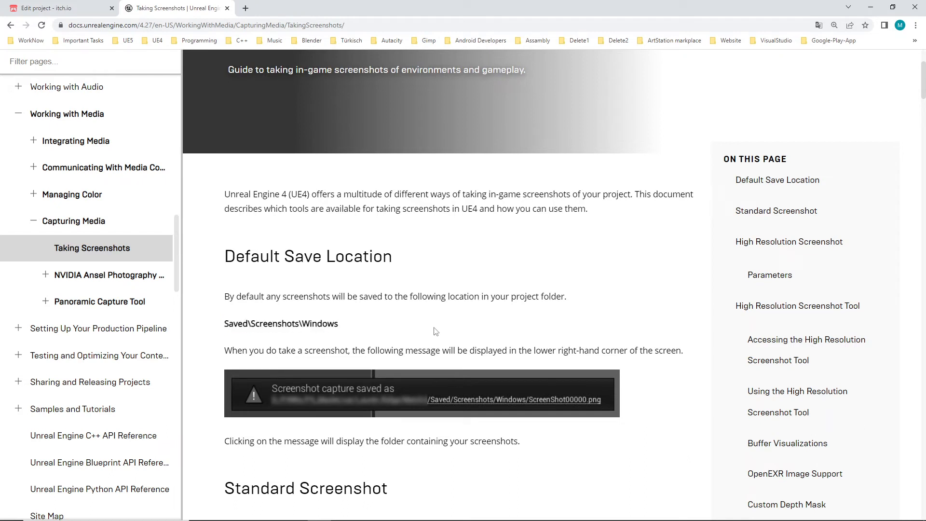
Examine the guide's Standard Screenshot key binding and the High Resolution Screenshot section with its HighResShot command and parameters.
scroll(435, 331, down, 4)
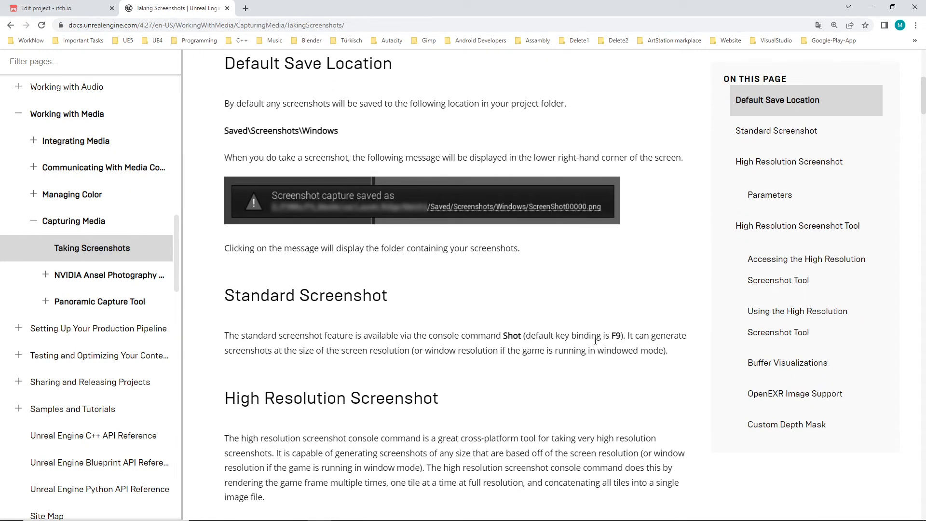
drag(607, 334, 621, 334)
drag(224, 295, 391, 298)
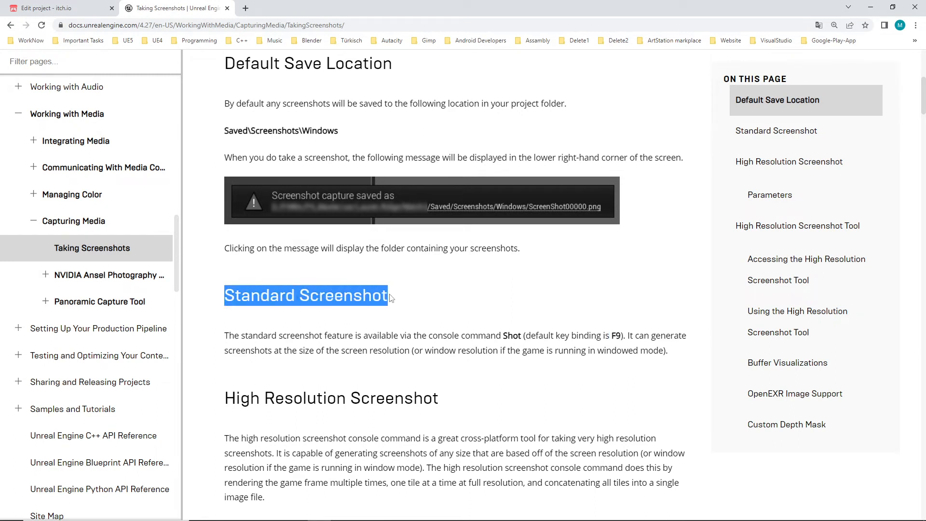
double_click(613, 336)
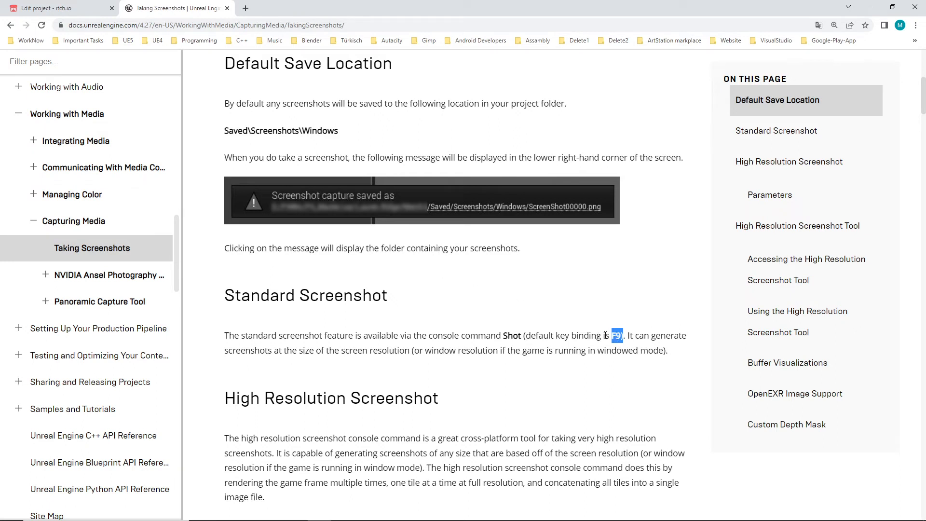
scroll(505, 317, down, 2)
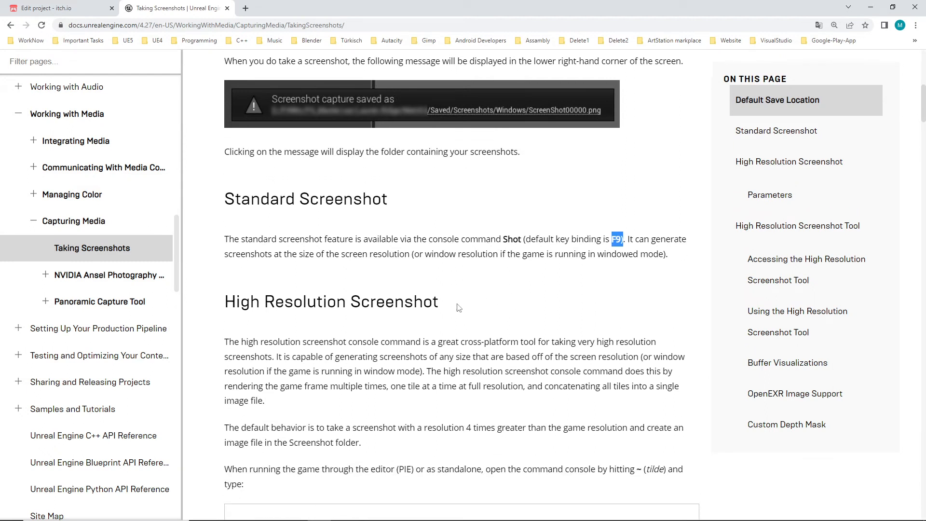
drag(225, 300, 448, 300)
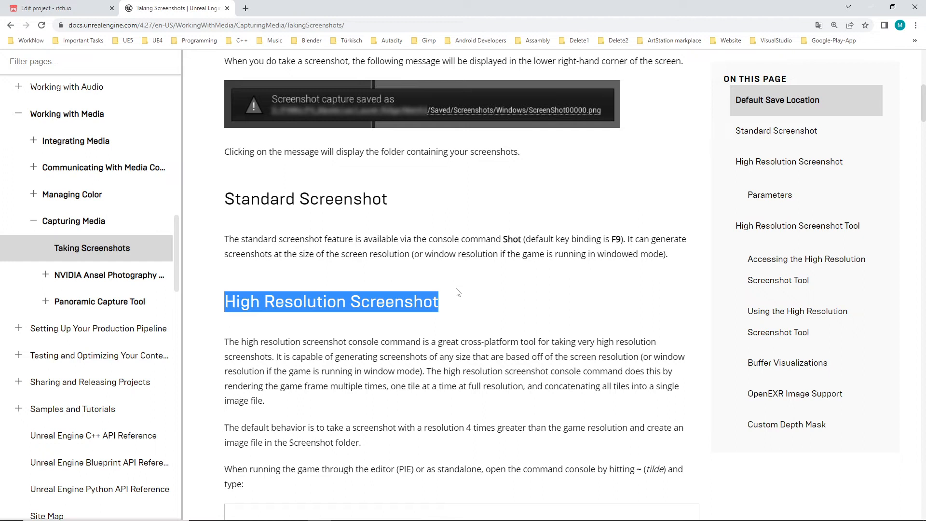
click(309, 326)
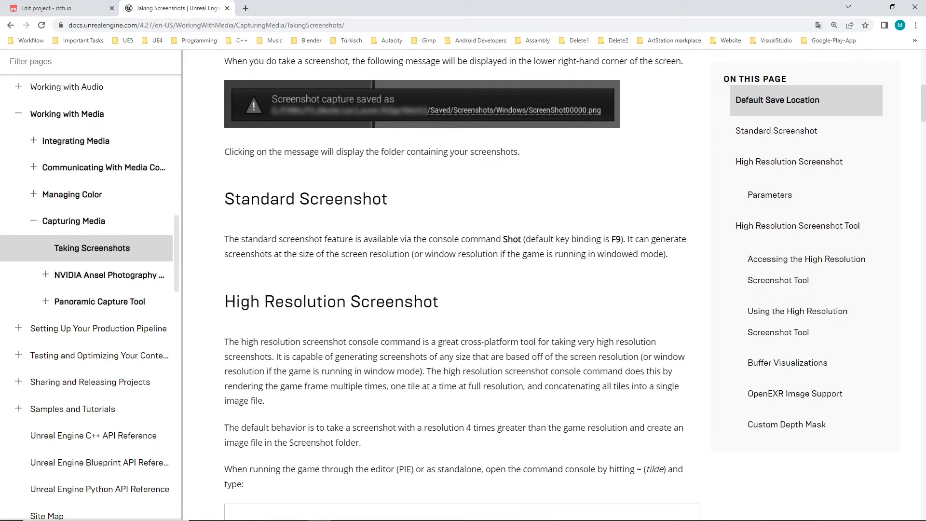
drag(236, 302, 457, 304)
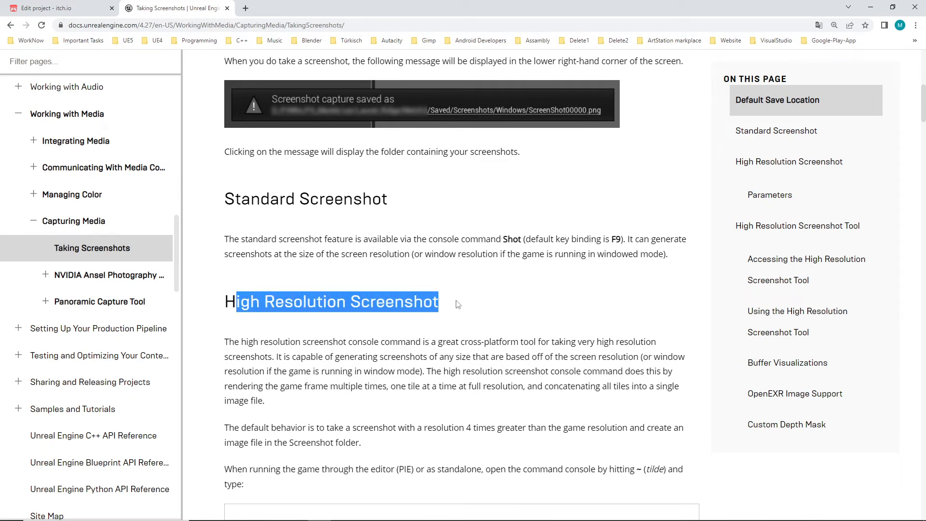
scroll(475, 309, down, 5)
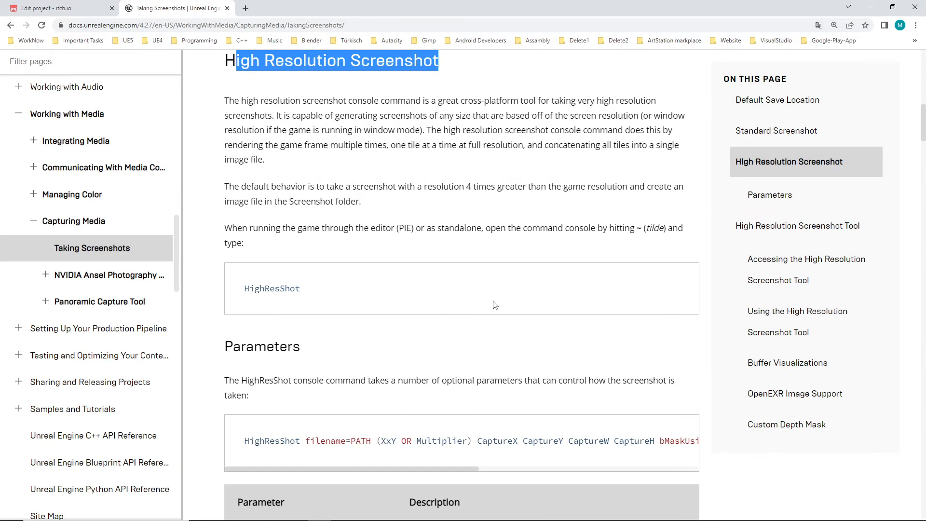
scroll(495, 305, up, 3)
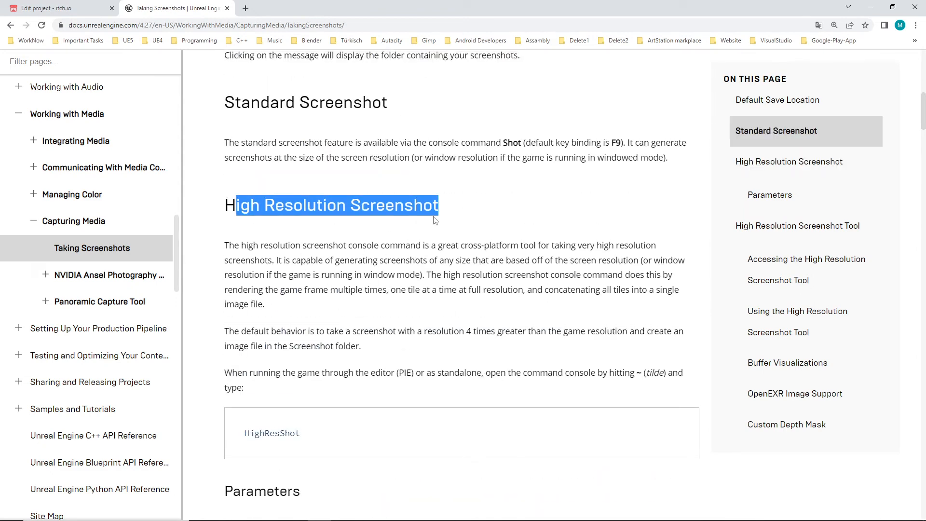
scroll(453, 300, down, 12)
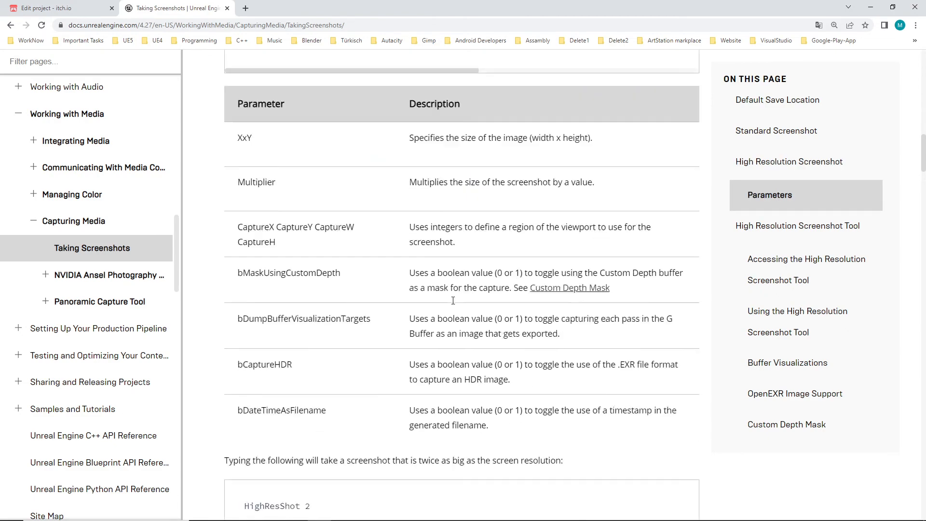
Examine how to access the High Resolution Screenshot Tool and the HighResShot size examples in the guide.
scroll(453, 300, down, 8)
scroll(323, 343, down, 8)
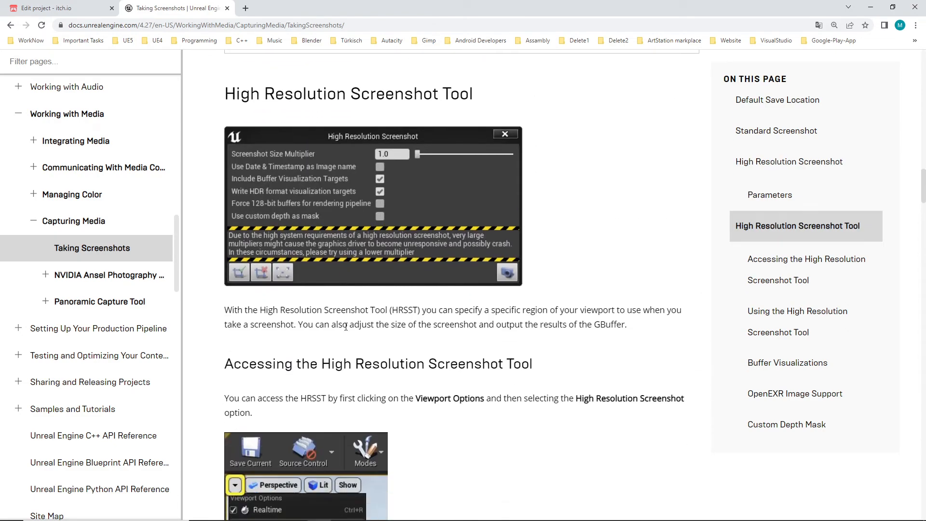
scroll(360, 289, down, 10)
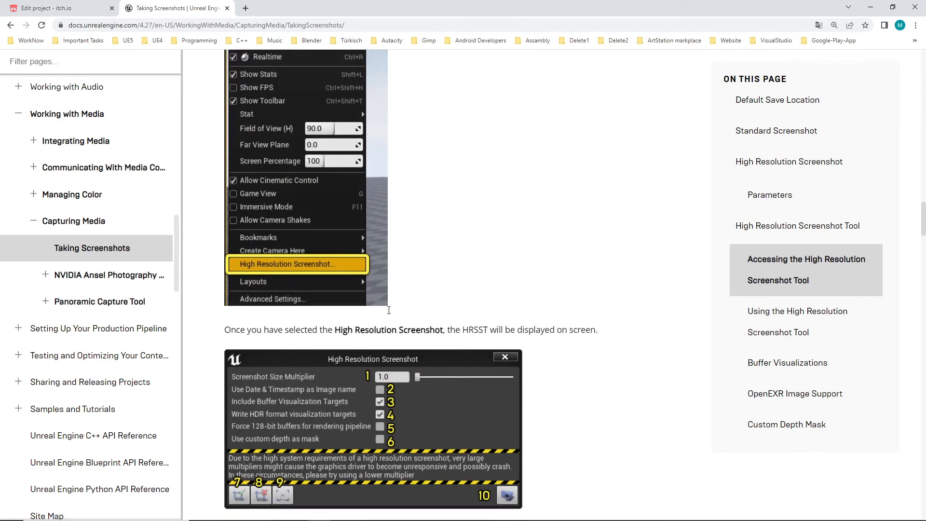
scroll(338, 299, up, 7)
scroll(26, 236, up, 7)
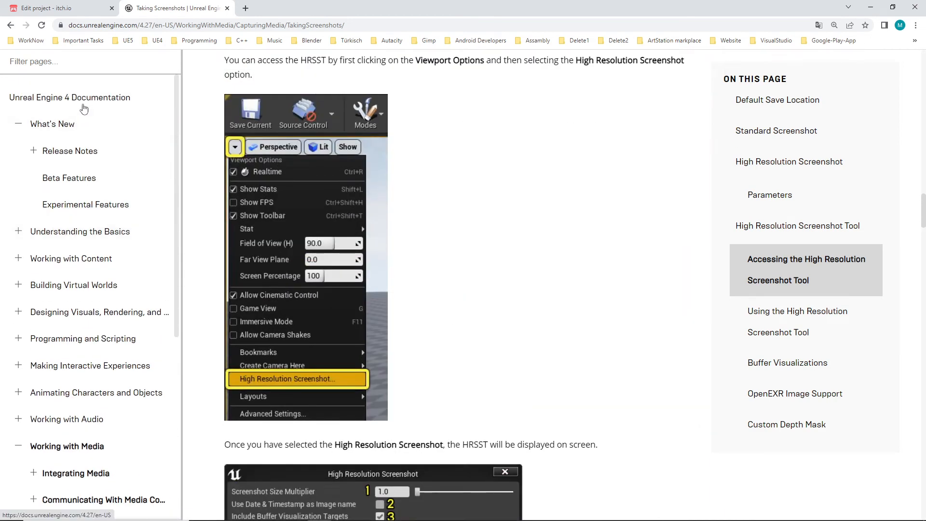
scroll(456, 235, up, 6)
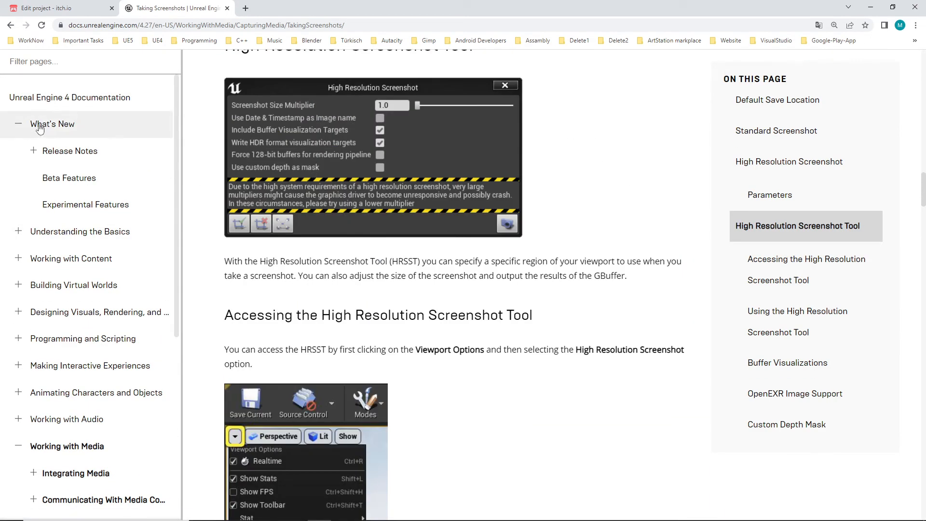
scroll(478, 236, up, 7)
scroll(479, 240, up, 7)
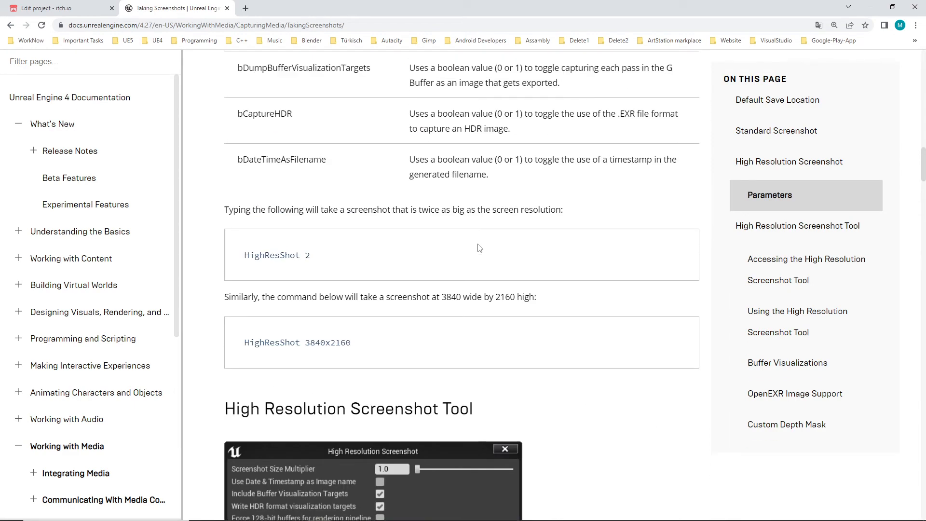
scroll(105, 217, down, 1)
scroll(109, 226, down, 6)
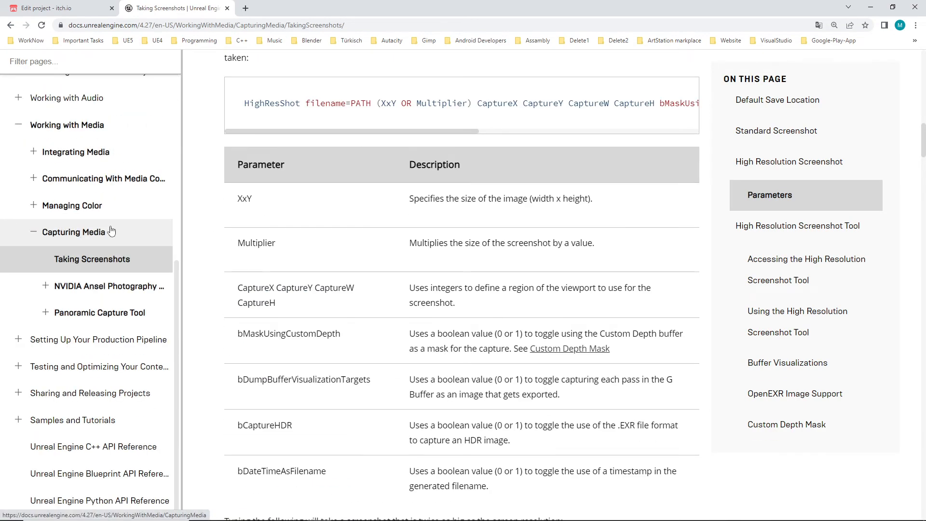
Recheck the default key binding in the Standard Screenshot section and switch back to the running game in Unreal Editor.
scroll(118, 231, up, 7)
scroll(437, 217, up, 7)
scroll(437, 217, up, 5)
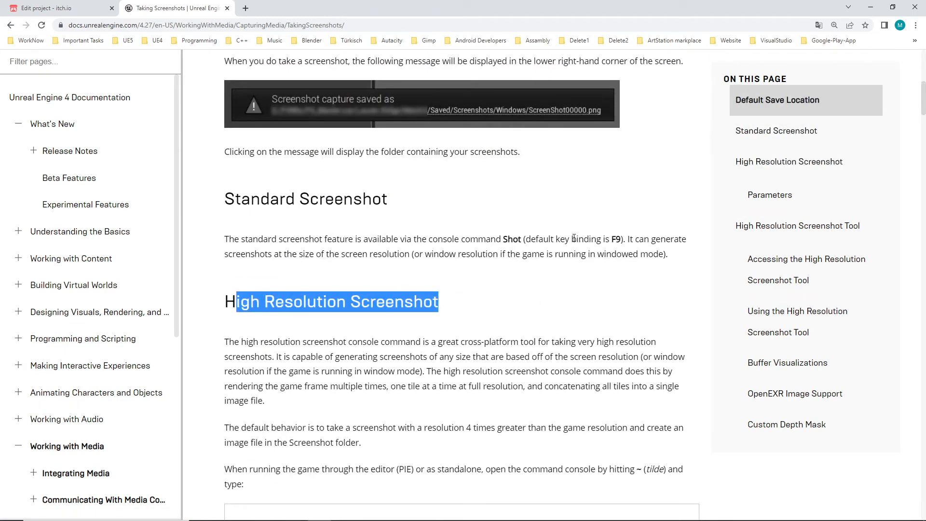
drag(551, 238, 607, 239)
click(619, 239)
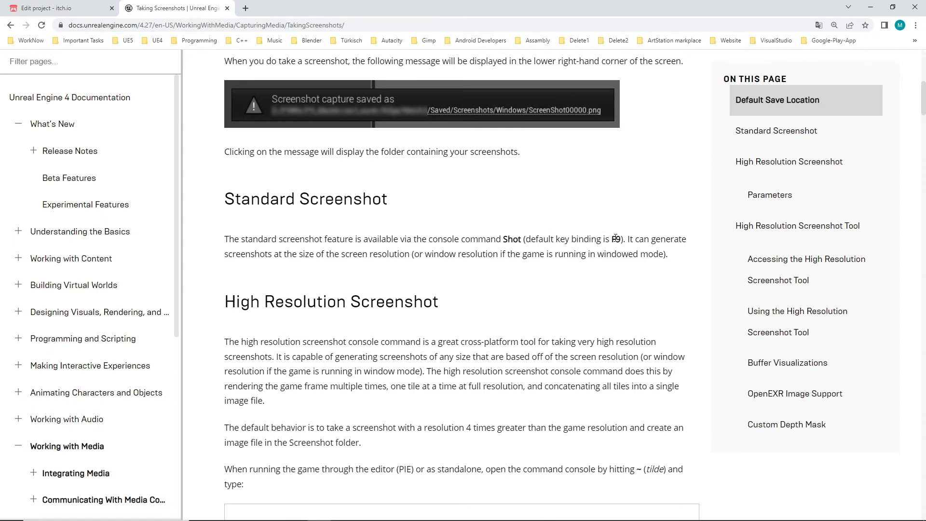
double_click(615, 239)
click(517, 308)
click(870, 6)
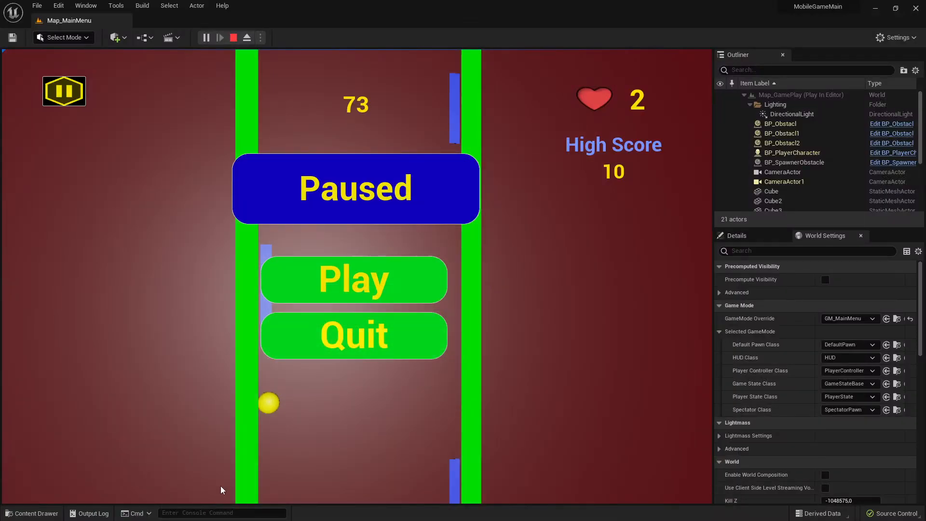
Capture the paused game viewport as a new snip in the Snipping Tool and close it without saving.
key(super)
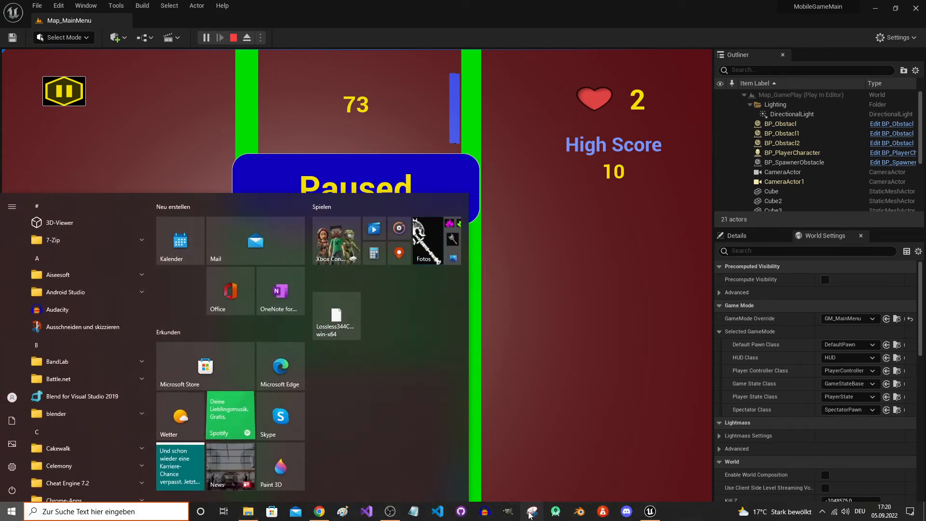
click(533, 512)
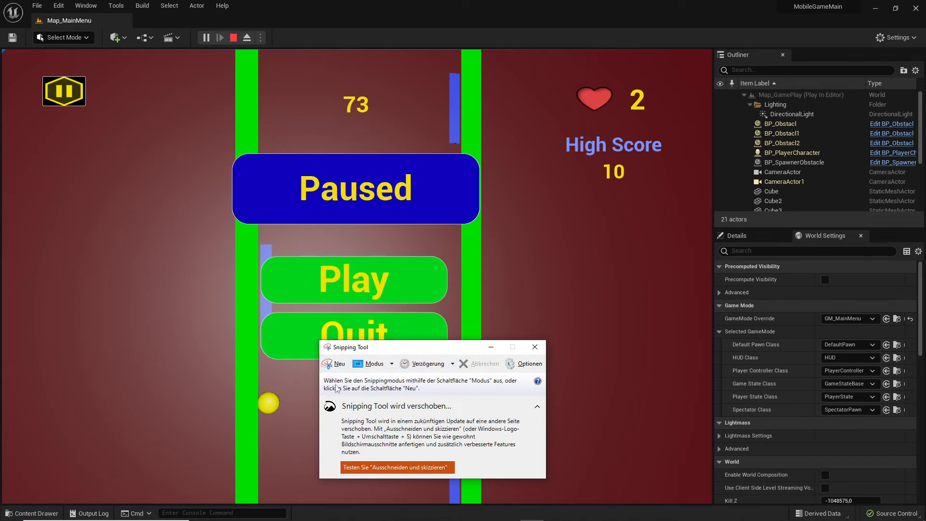
click(333, 364)
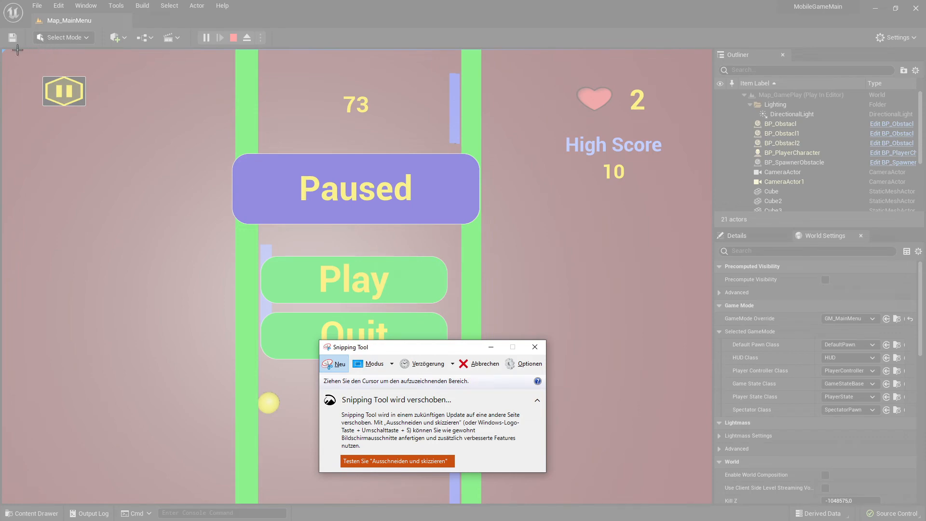
drag(9, 52, 714, 490)
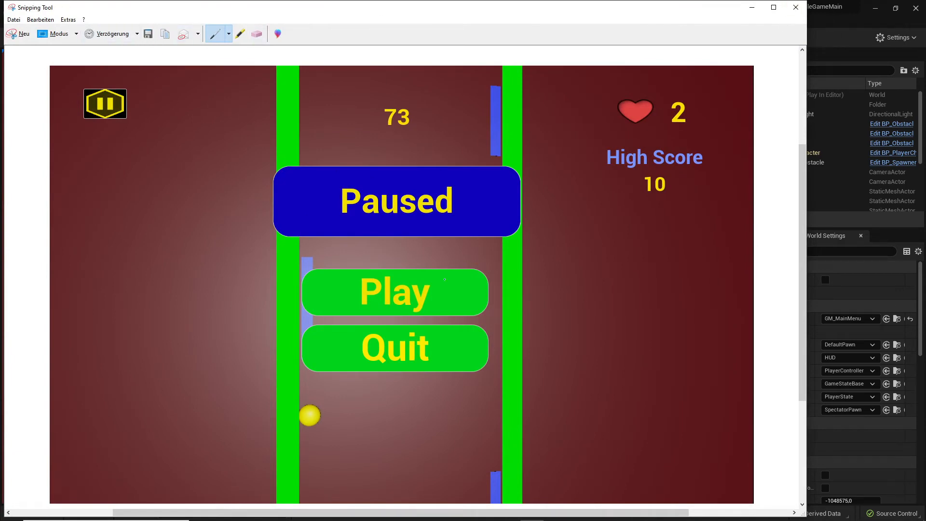
click(796, 7)
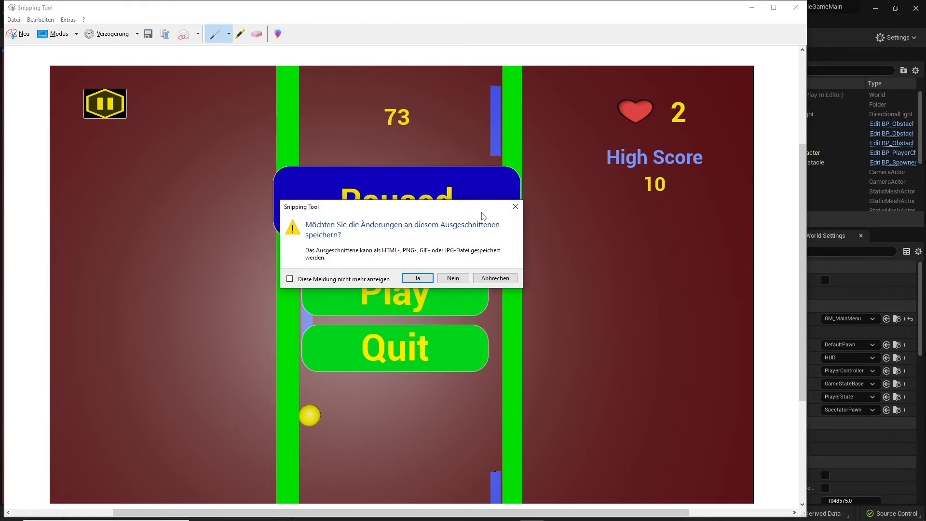
click(454, 277)
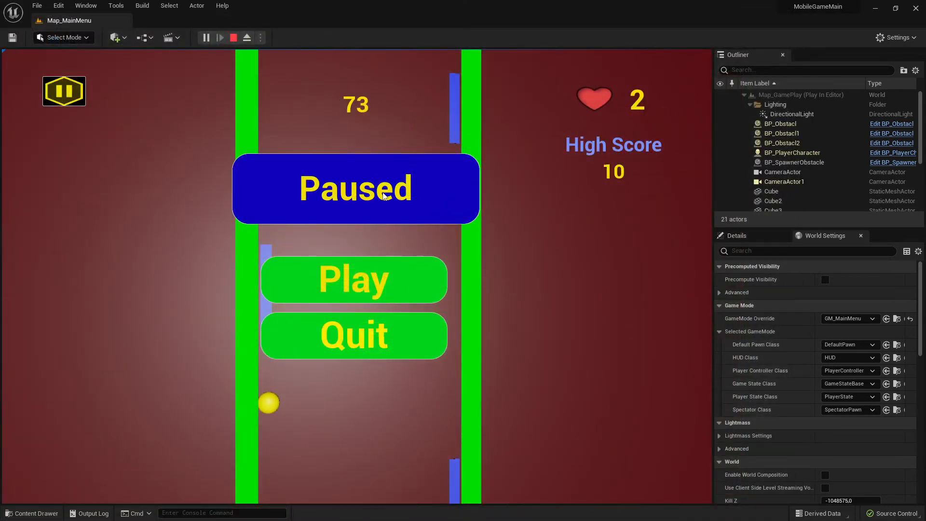
Resume gameplay, moving the ball between the green walls to dodge obstacles, and pause it again with the in-game pause control.
click(357, 292)
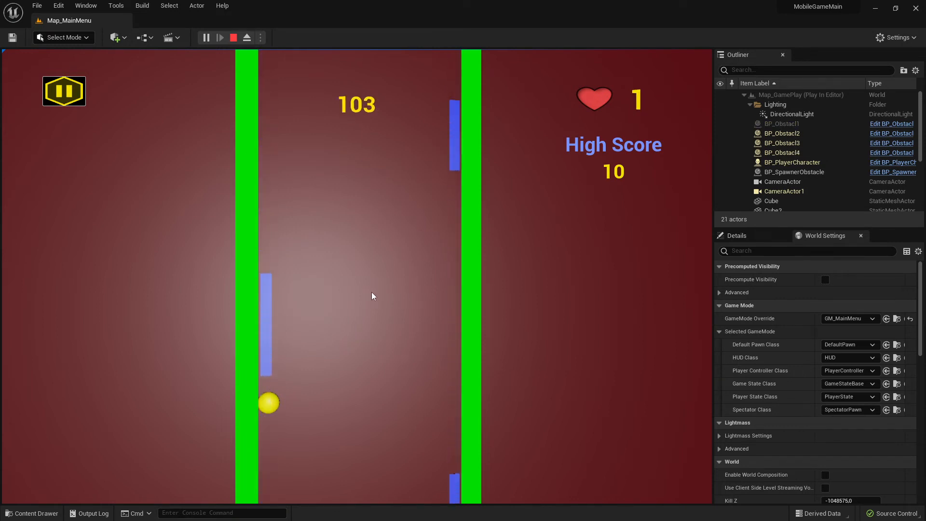
click(371, 295)
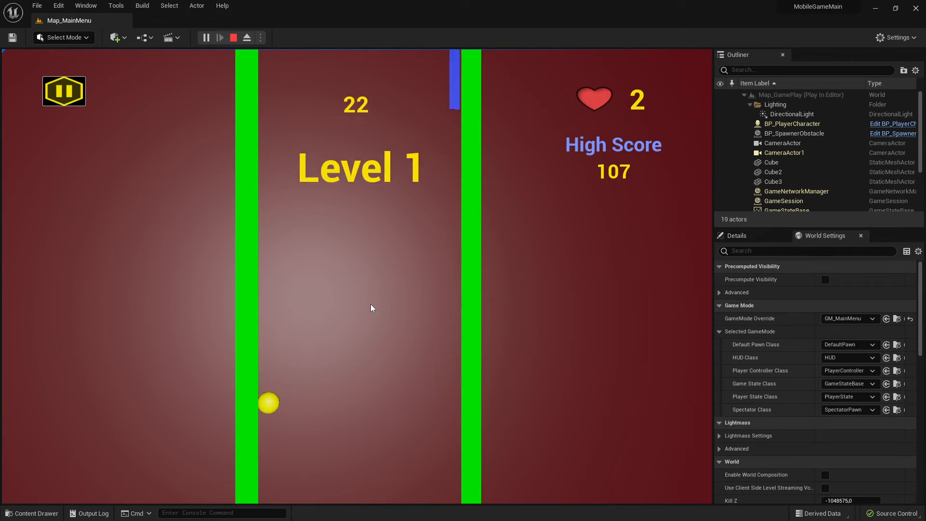
click(371, 307)
click(372, 308)
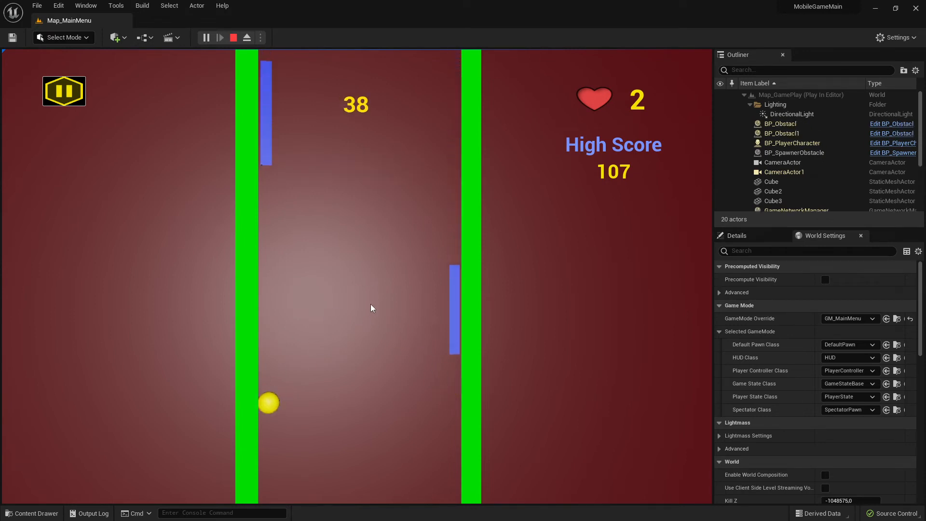
click(371, 308)
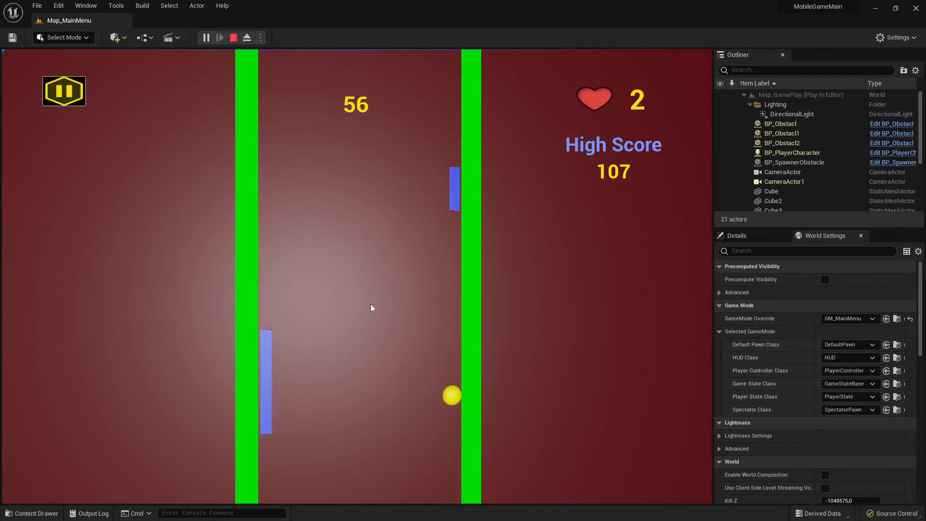
click(371, 308)
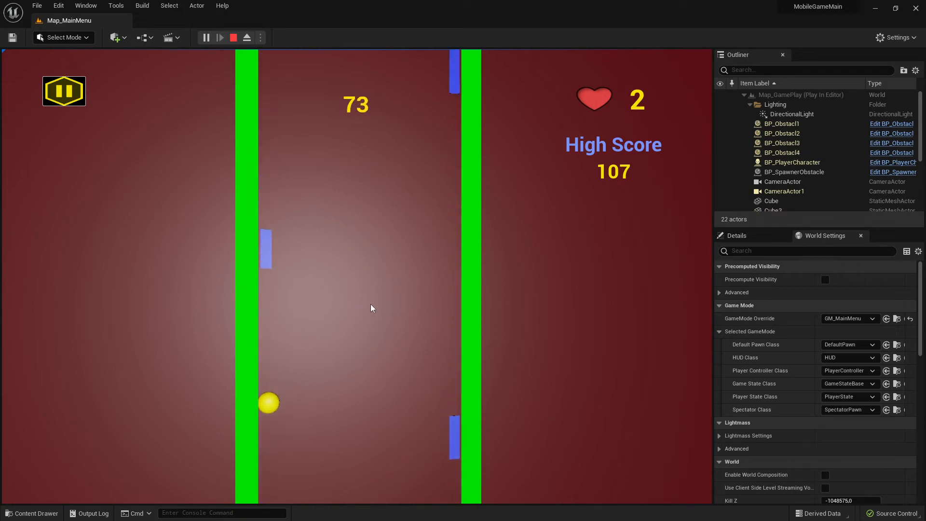
click(371, 308)
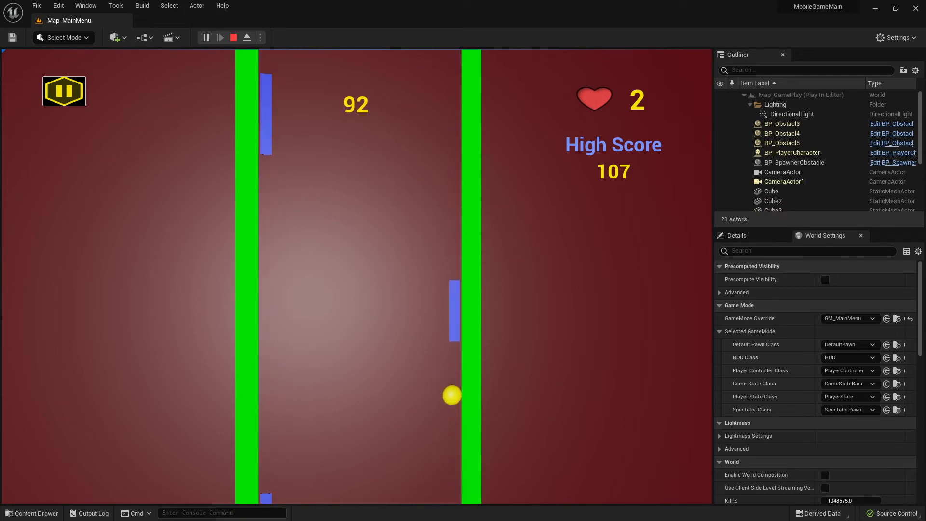
click(241, 89)
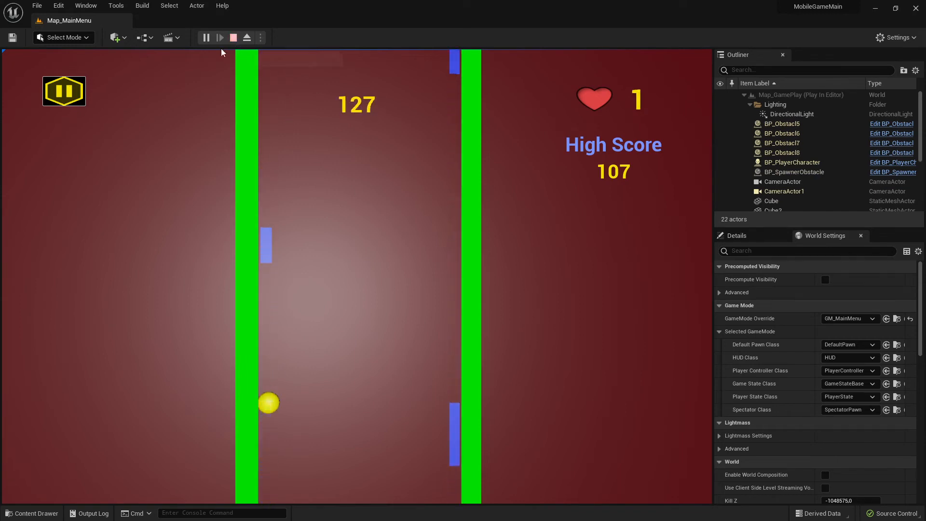
click(78, 89)
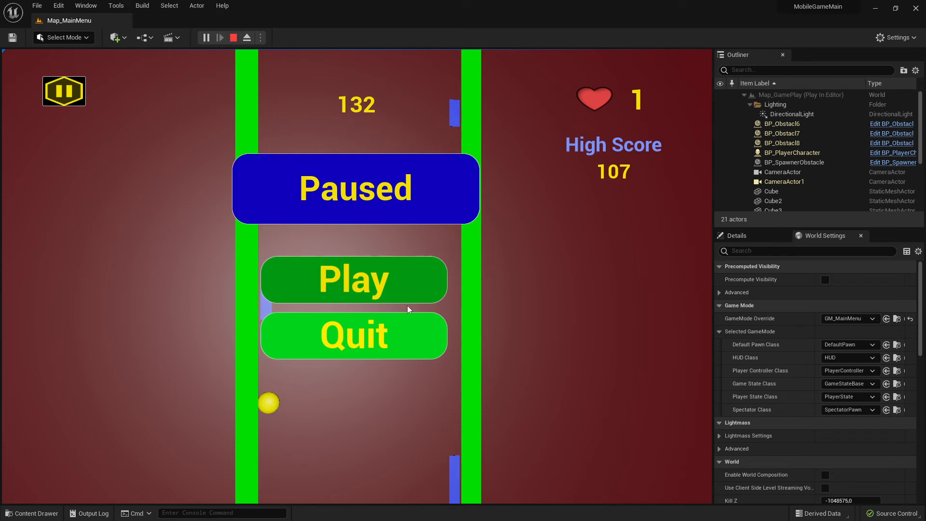
Quit from the pause screen to the Jumi Jumi Ha main menu and show the running game in full screen.
click(403, 346)
click(206, 37)
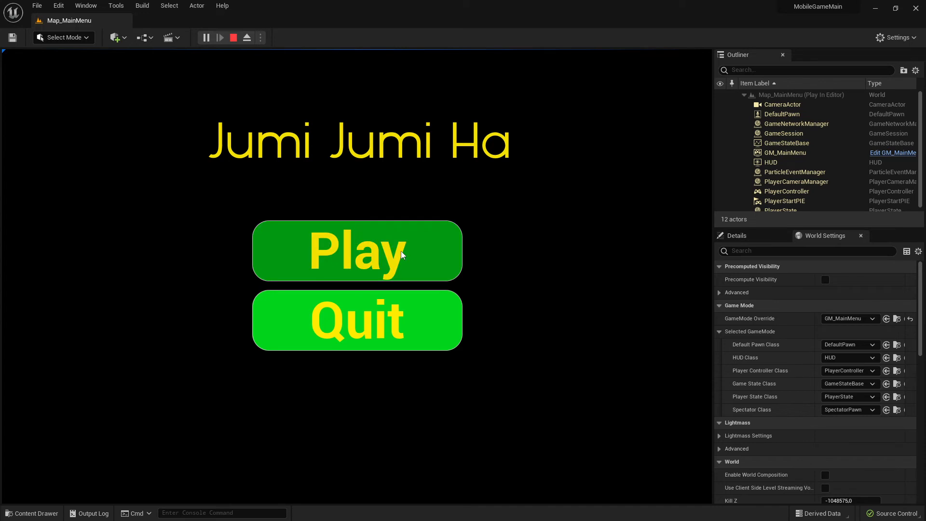
key(F11)
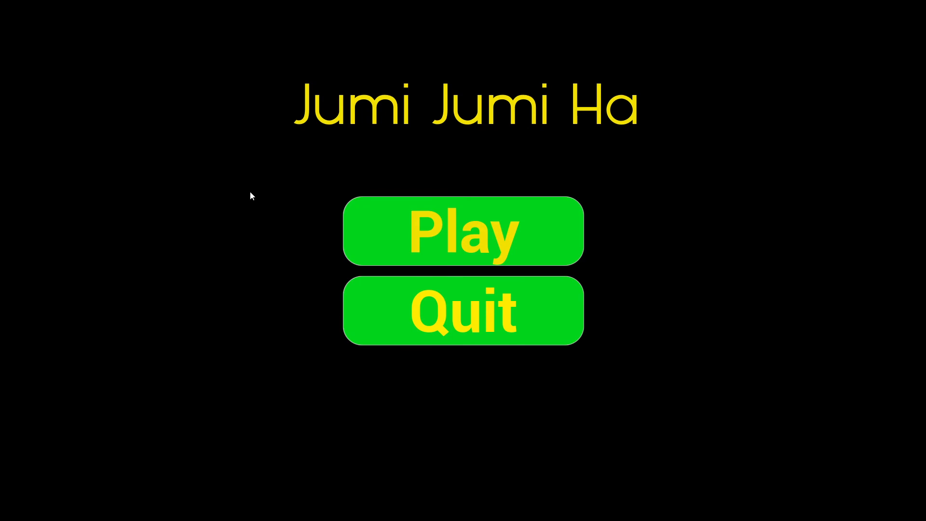
Play a full-screen round, moving the ball between the green walls to dodge the blue obstacles, and quit it from the pause screen.
click(442, 242)
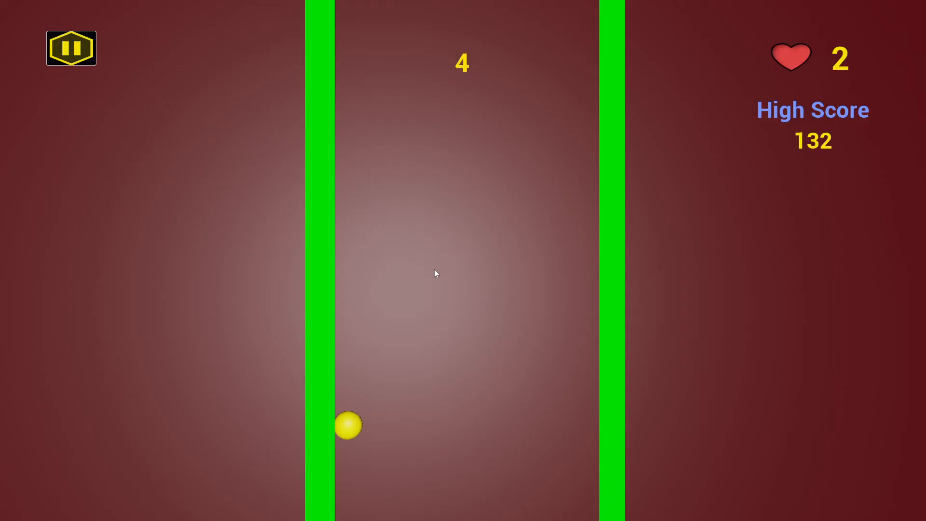
click(414, 308)
click(415, 308)
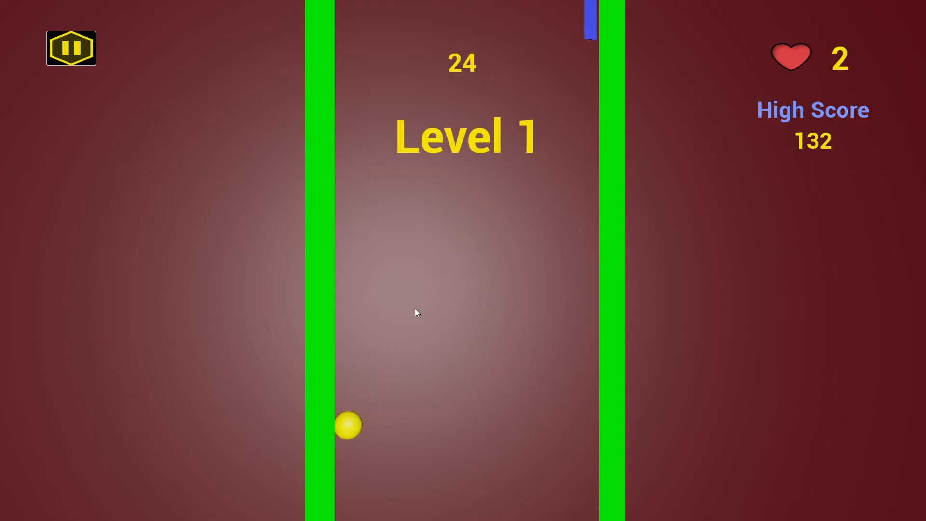
click(415, 308)
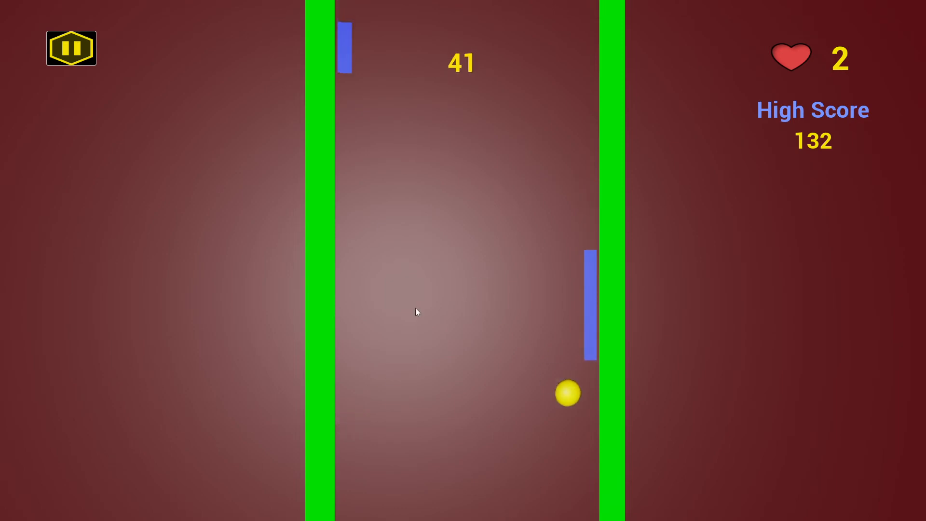
click(416, 308)
click(415, 308)
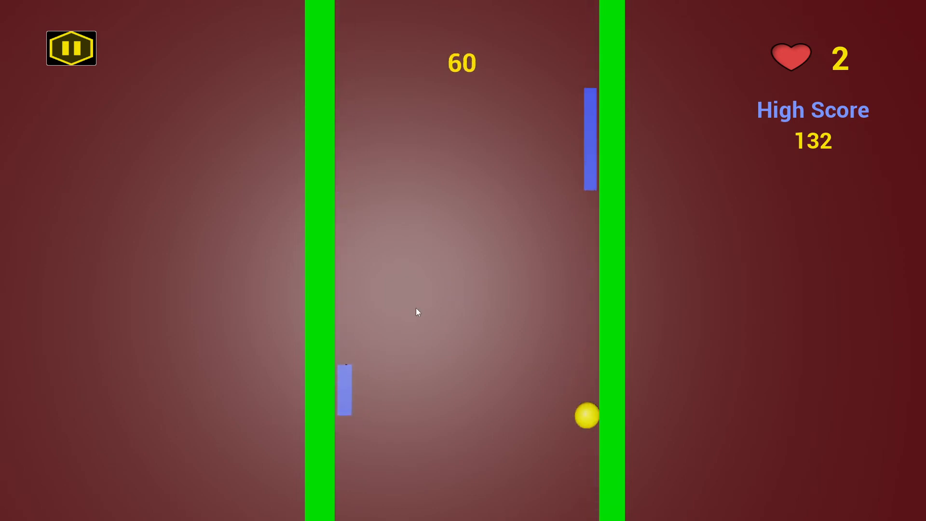
click(415, 309)
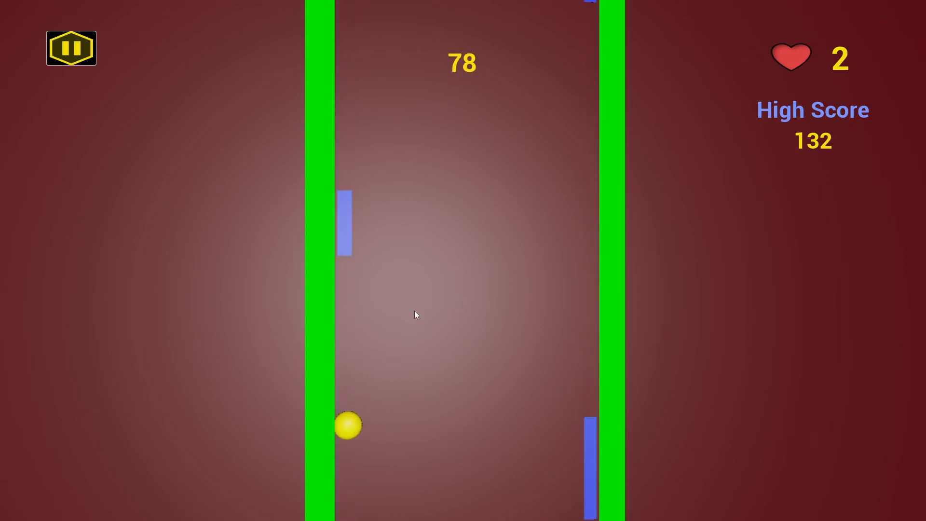
click(415, 311)
click(416, 311)
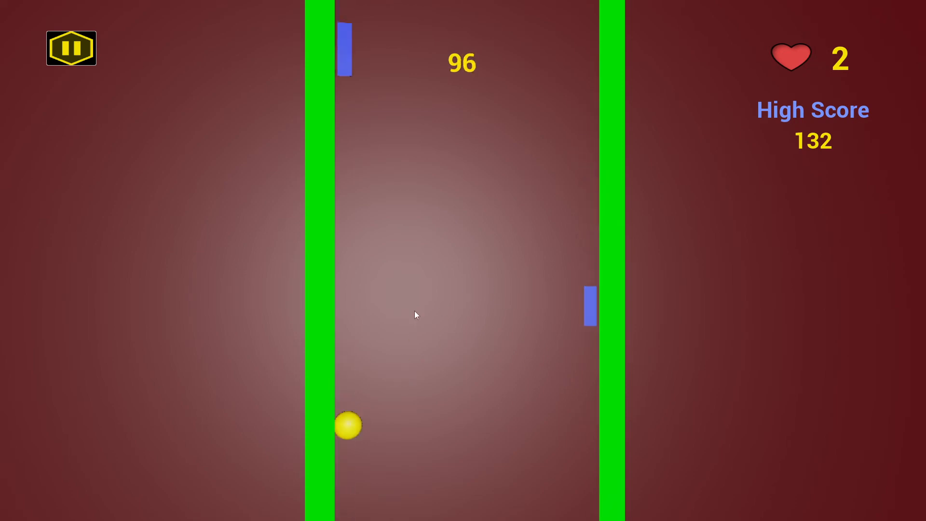
click(412, 315)
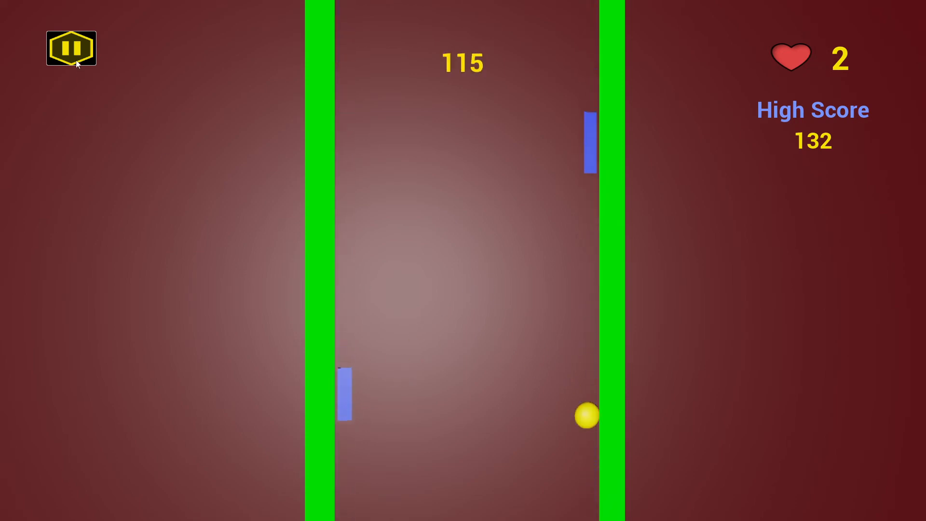
click(76, 60)
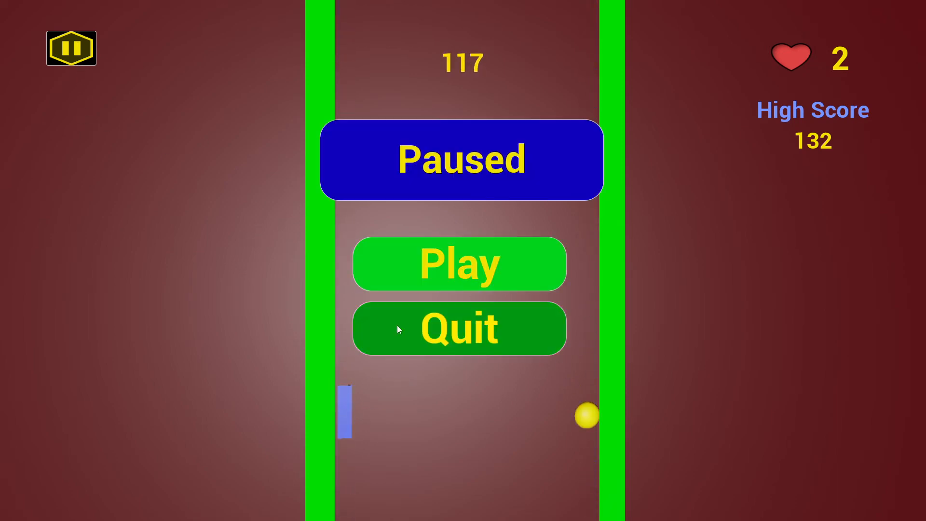
click(421, 333)
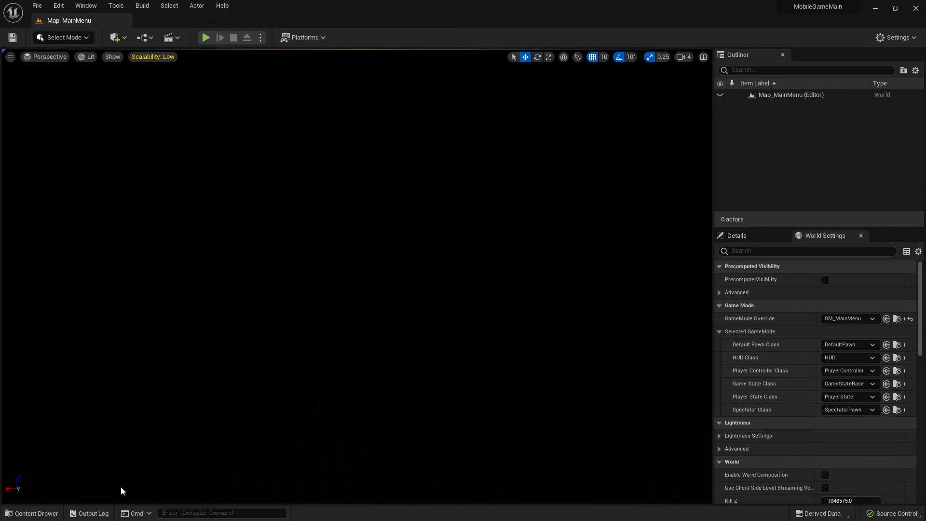
Look up the default screenshot save location in the Unreal documentation in Chrome and return to Unreal Editor.
click(33, 513)
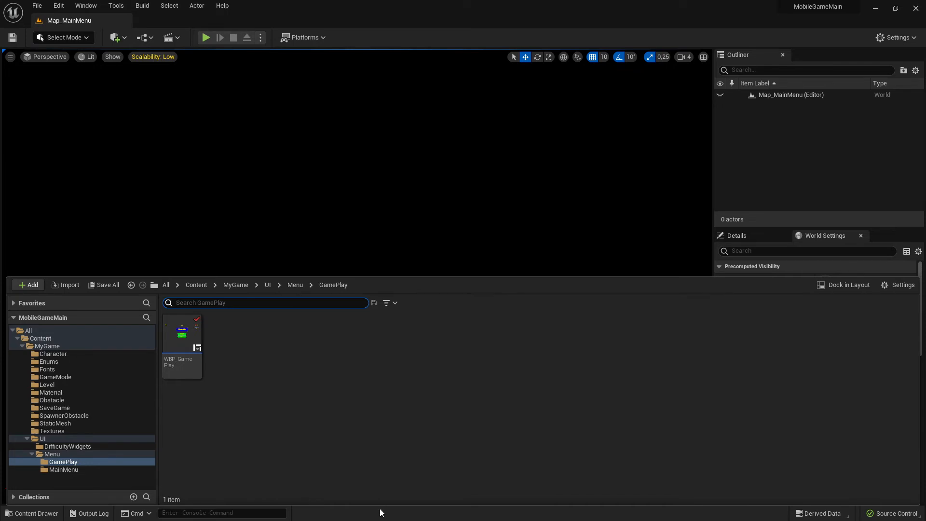
key(super)
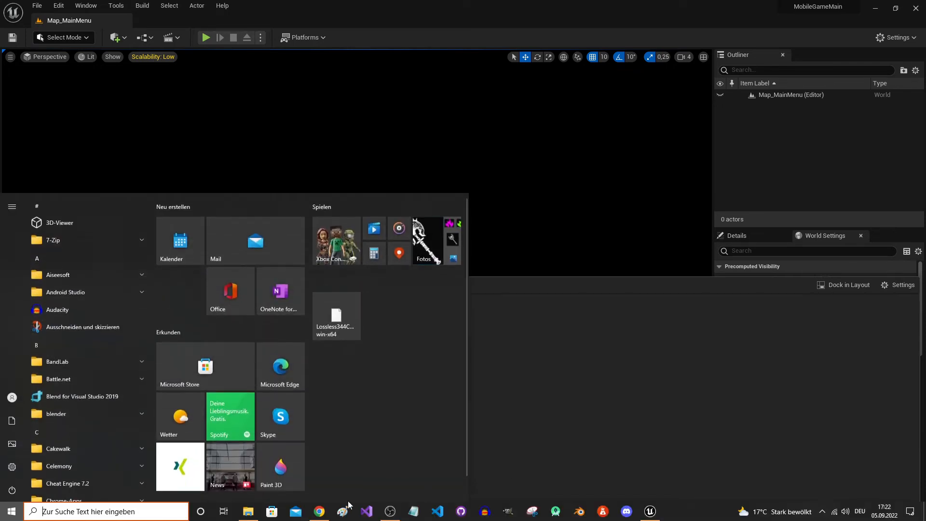
click(320, 511)
scroll(469, 229, up, 5)
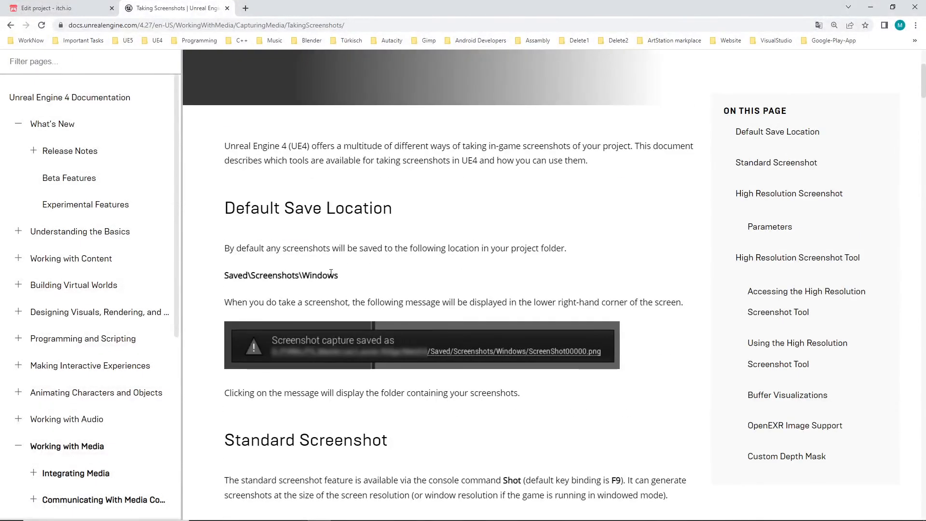
mouse_move(224, 276)
mouse_down()
mouse_move(319, 277)
mouse_move(226, 274)
mouse_up()
click(348, 282)
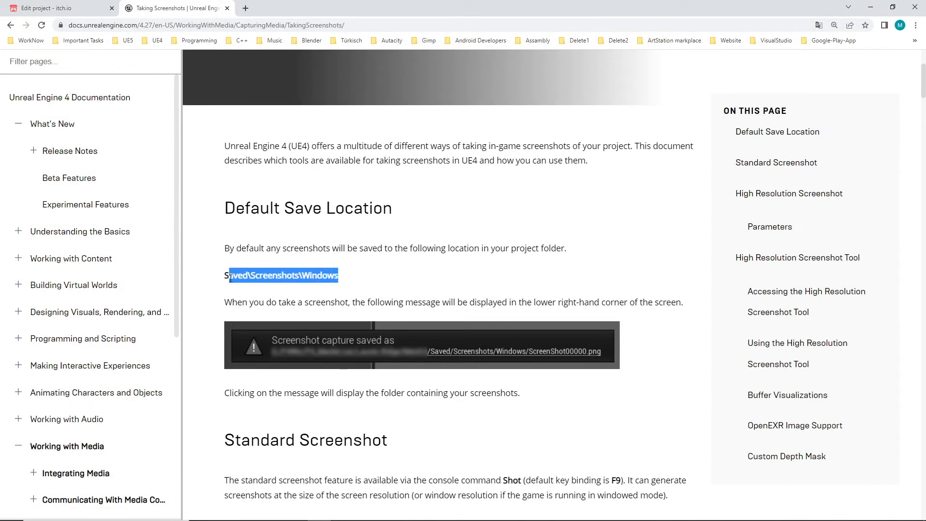
click(231, 279)
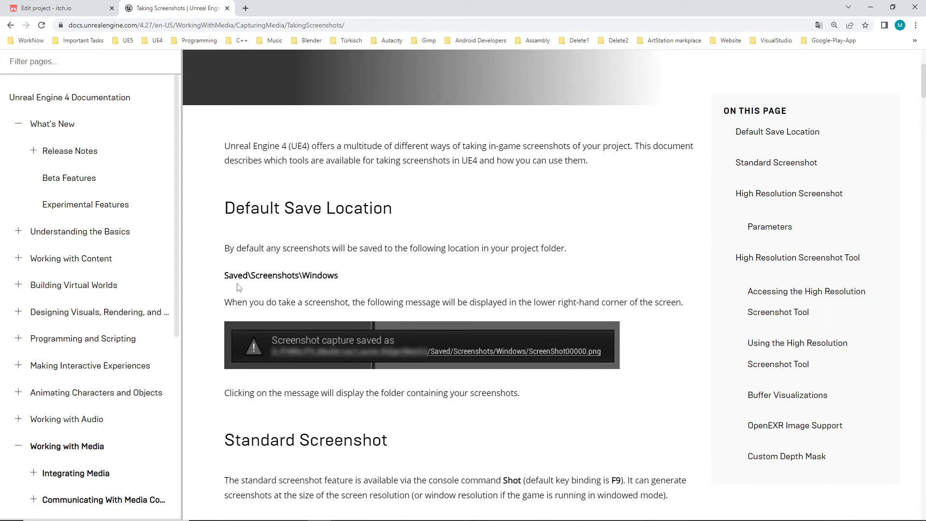
drag(509, 249, 568, 250)
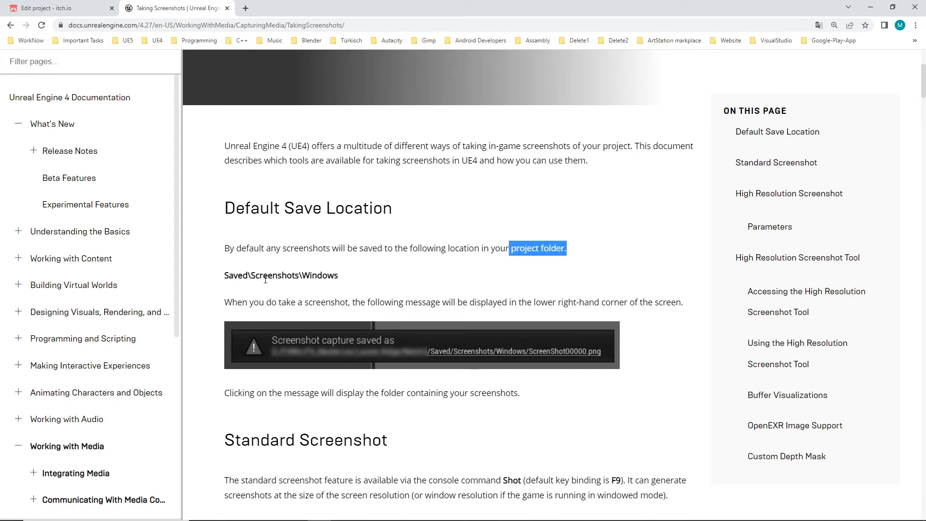
click(236, 282)
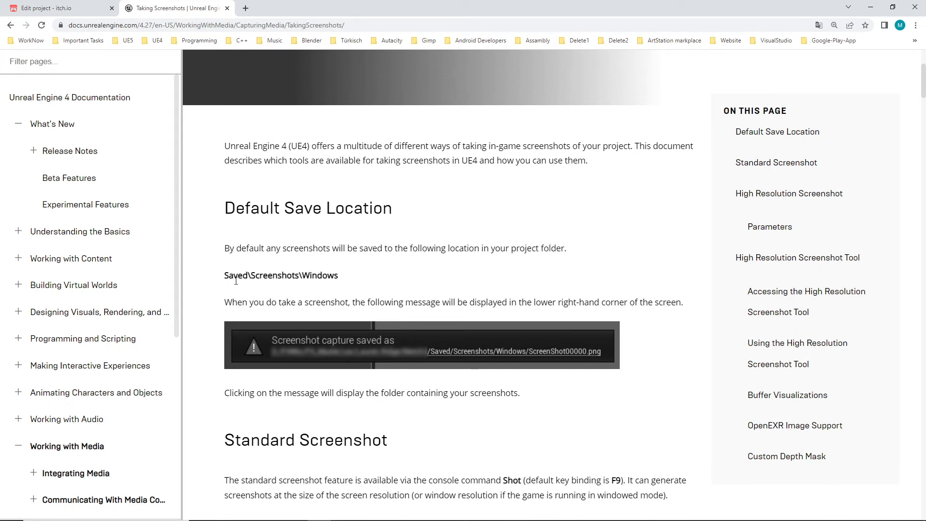
click(871, 9)
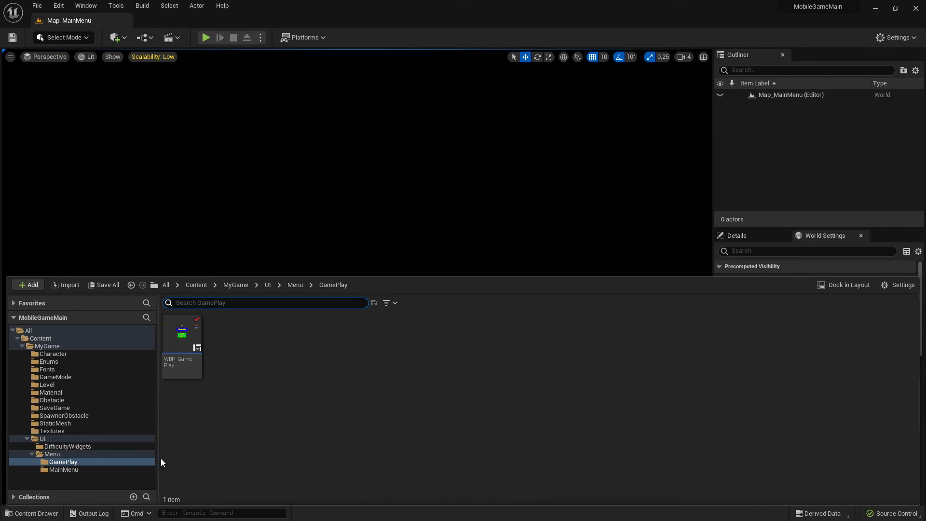
Show the WBP_GamePlay asset from the UI/Menu/GamePlay content folder in File Explorer.
click(56, 446)
click(43, 439)
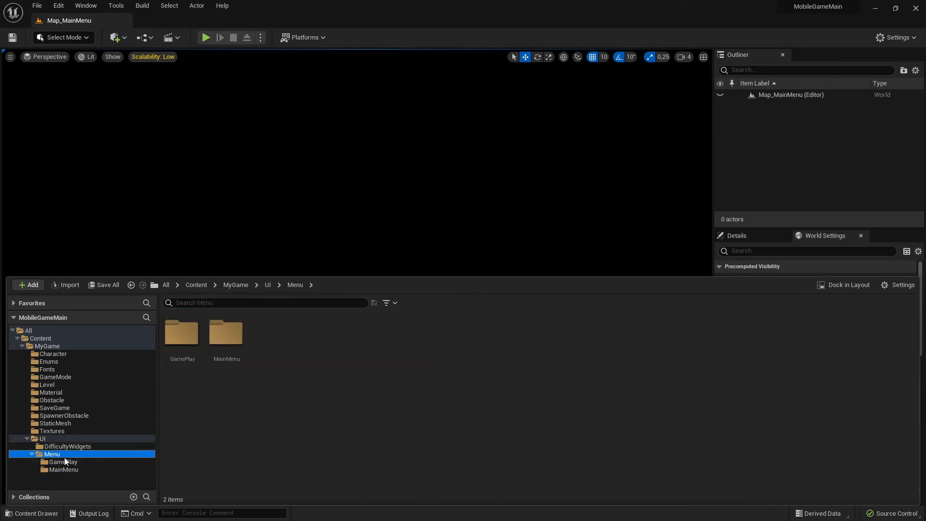
click(62, 462)
right_click(194, 338)
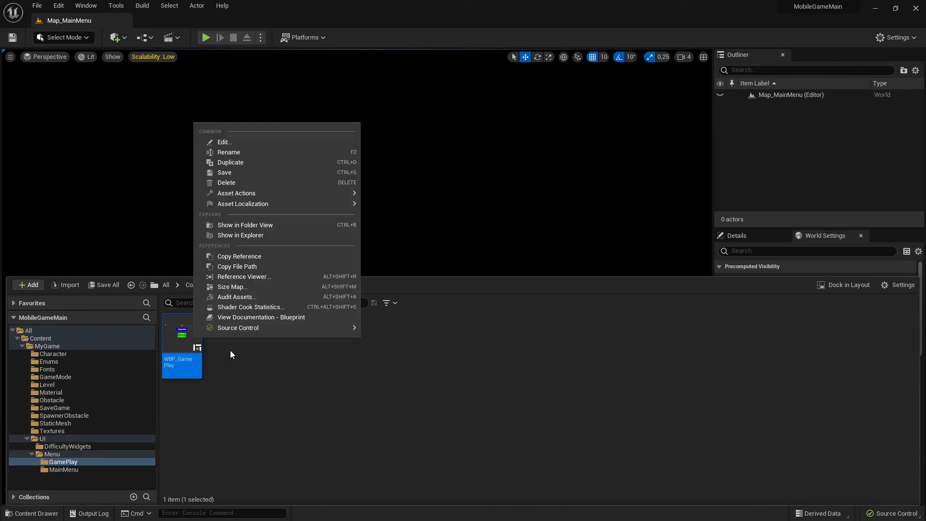
click(241, 235)
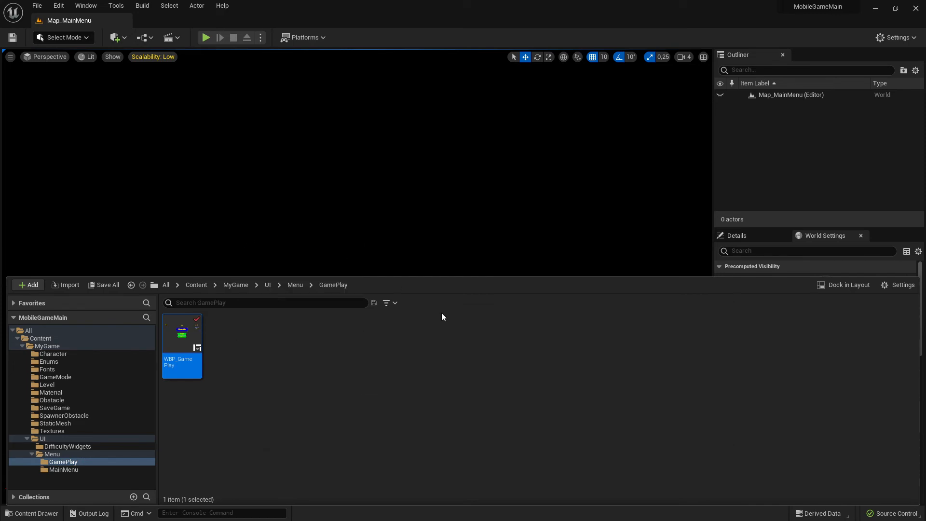
drag(417, 169, 925, 202)
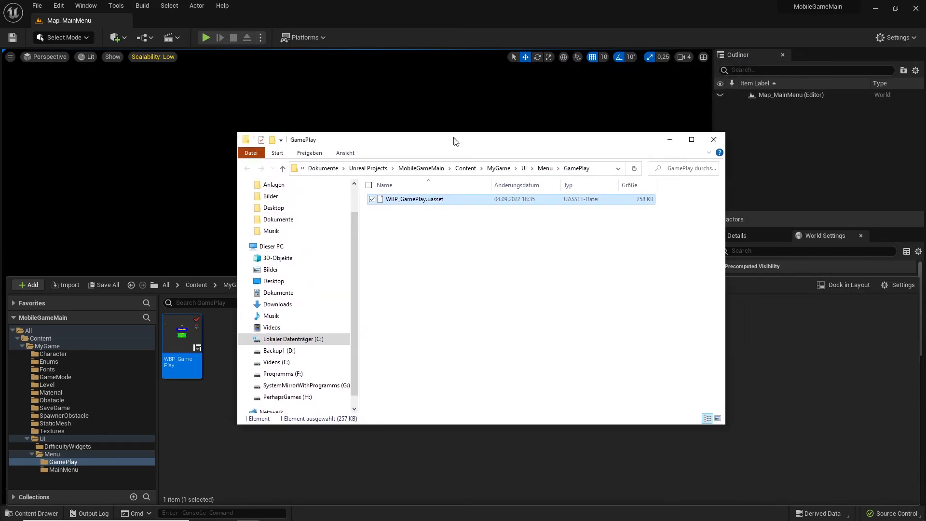
Go up to the MobileGameMain project folder and open its Saved\Screenshots\WindowsEditor subfolder.
click(501, 169)
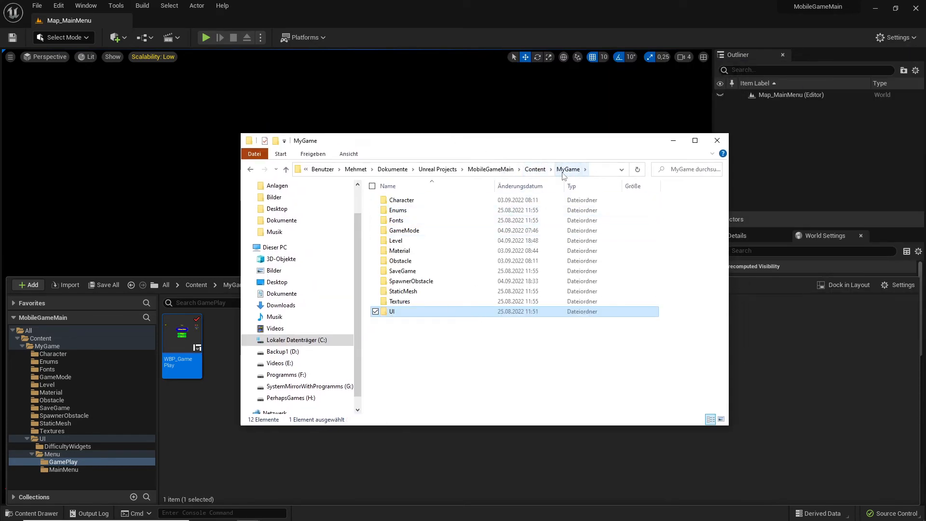
click(492, 169)
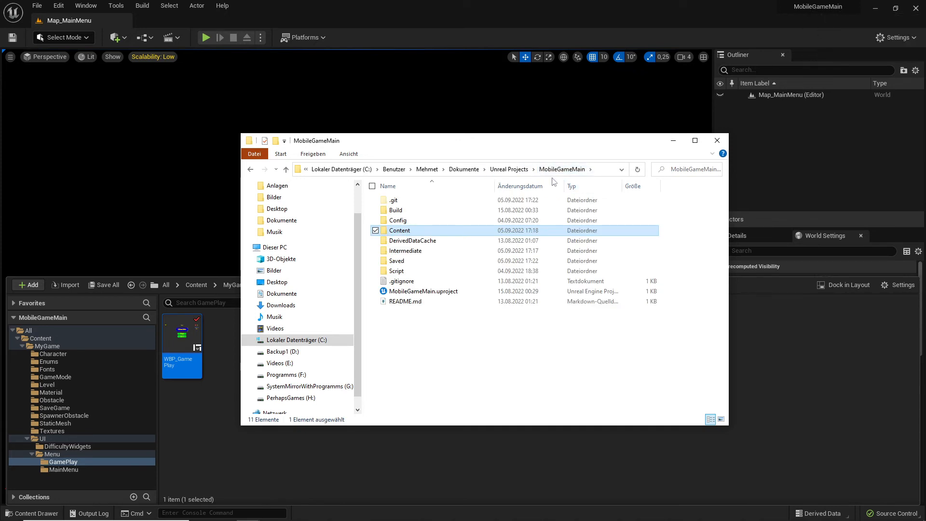
click(399, 263)
double_click(399, 262)
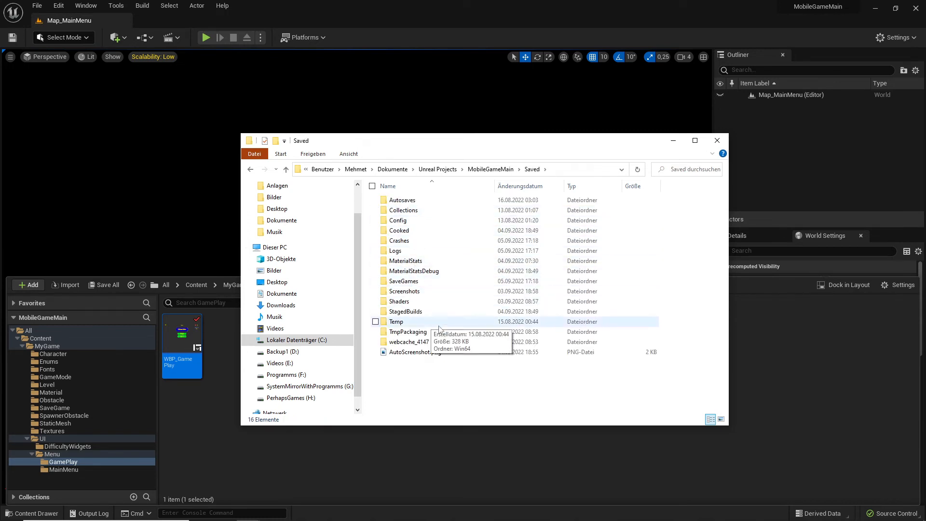
click(404, 294)
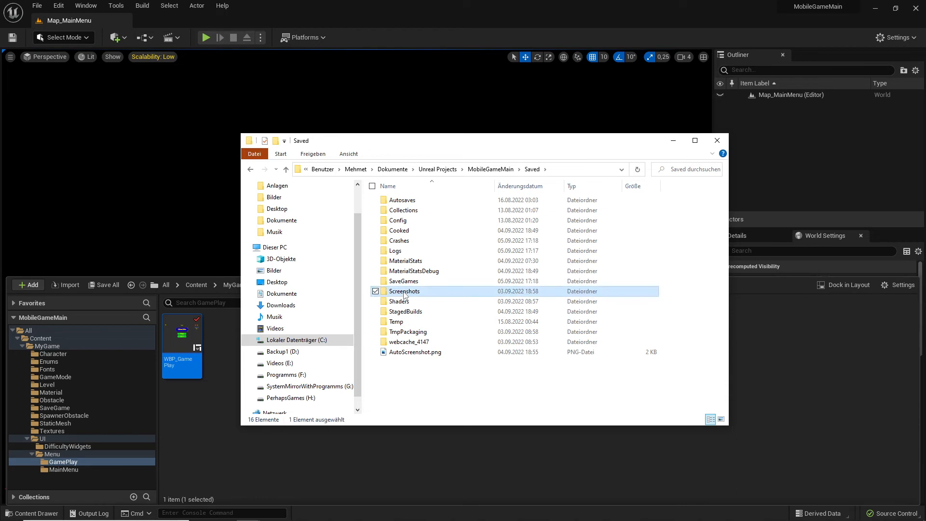
double_click(404, 296)
double_click(422, 201)
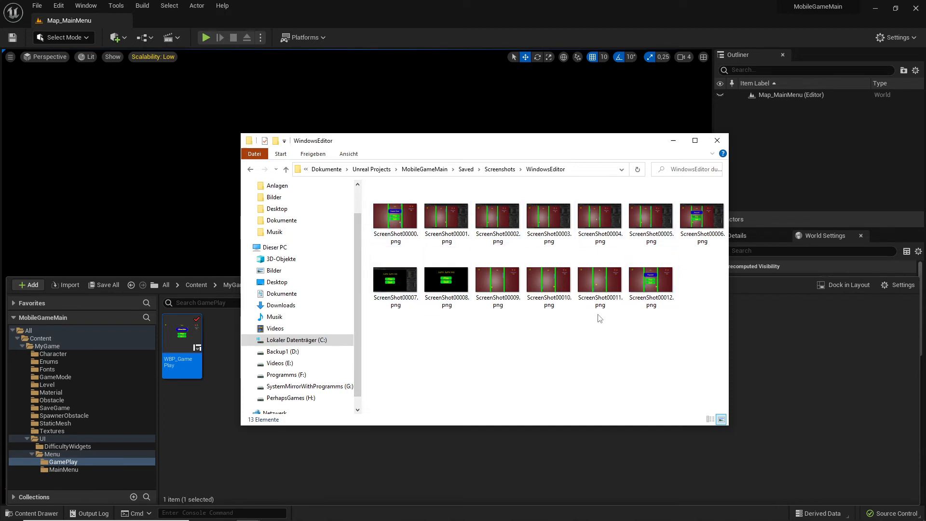
View ScreenShot00001.png from the WindowsEditor folder, close the image and return to Unreal Editor.
double_click(454, 227)
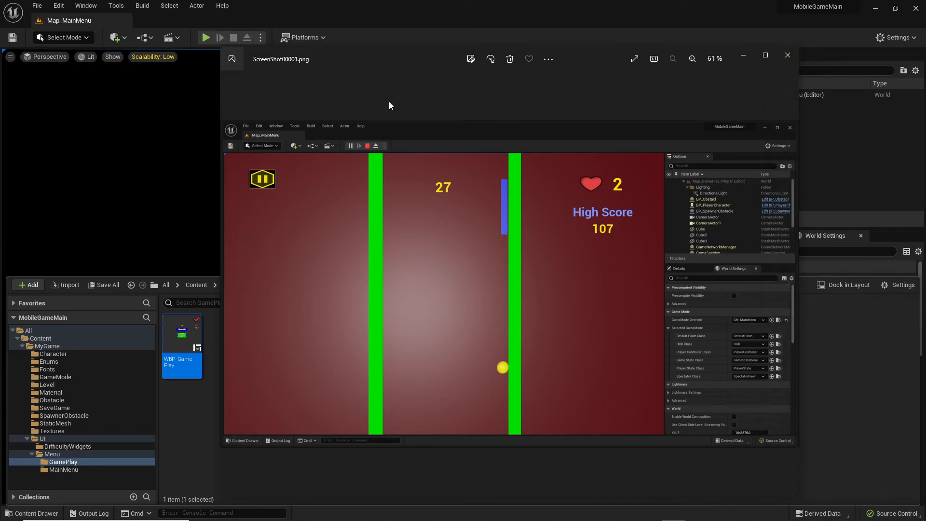
click(787, 55)
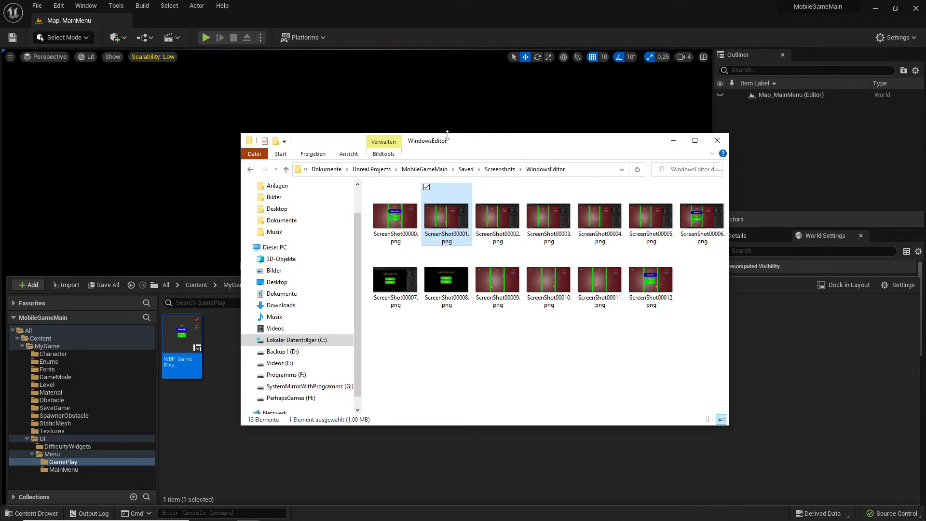
drag(572, 148, 572, 187)
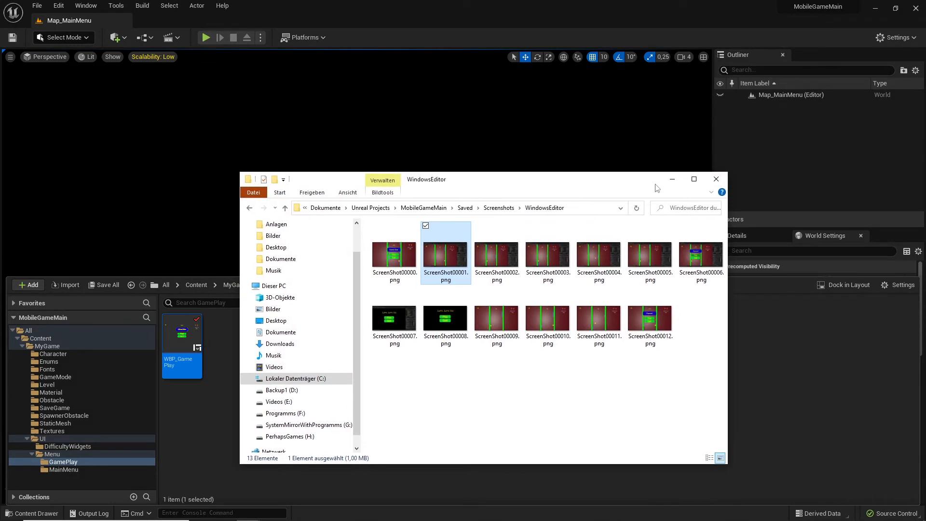
click(373, 108)
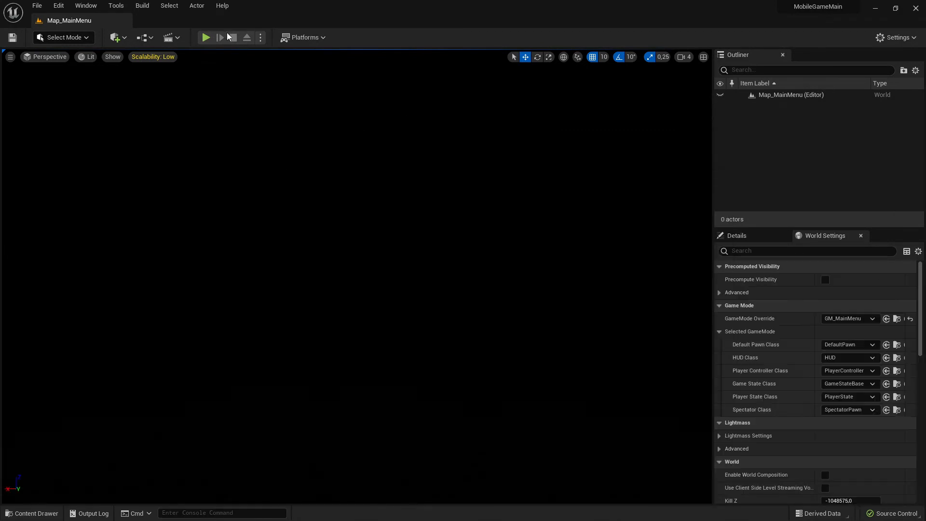
Run the game from Map_MainMenu in the editor and switch its full-screen view on and off again.
click(206, 37)
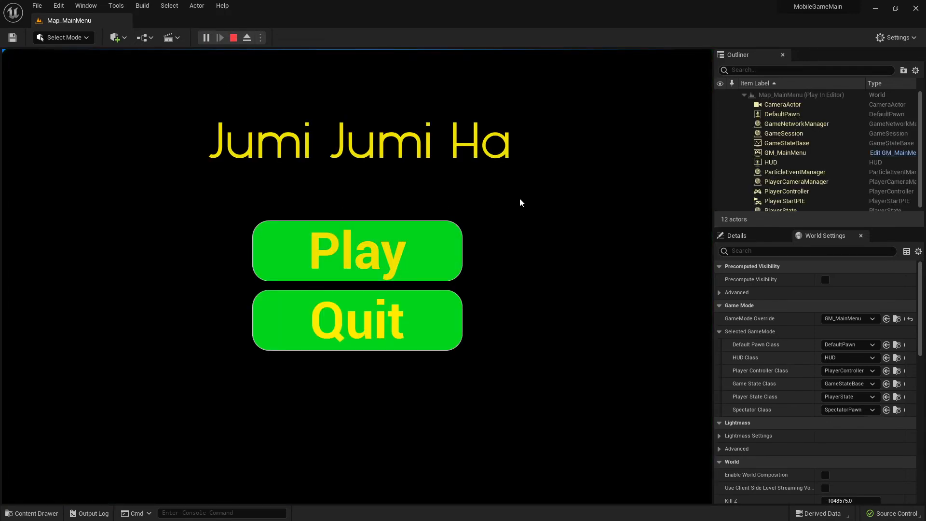
key(F11)
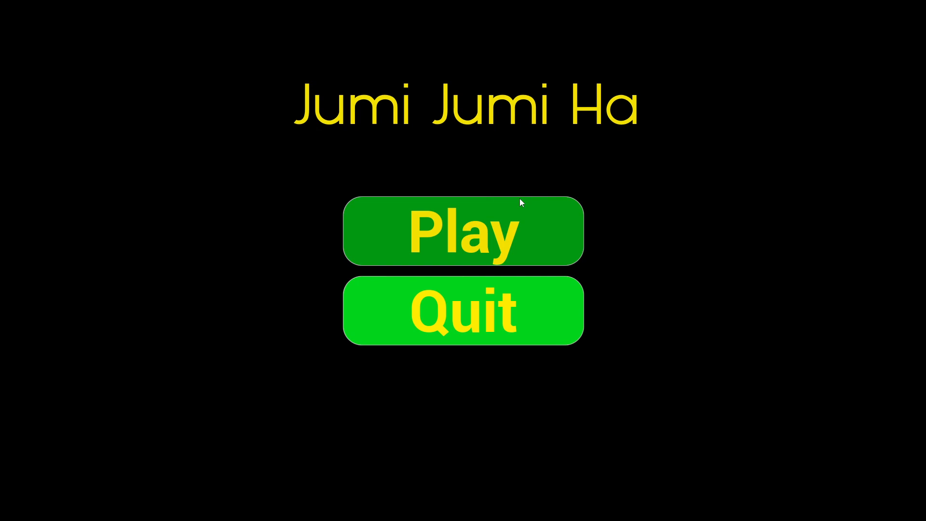
key(F11)
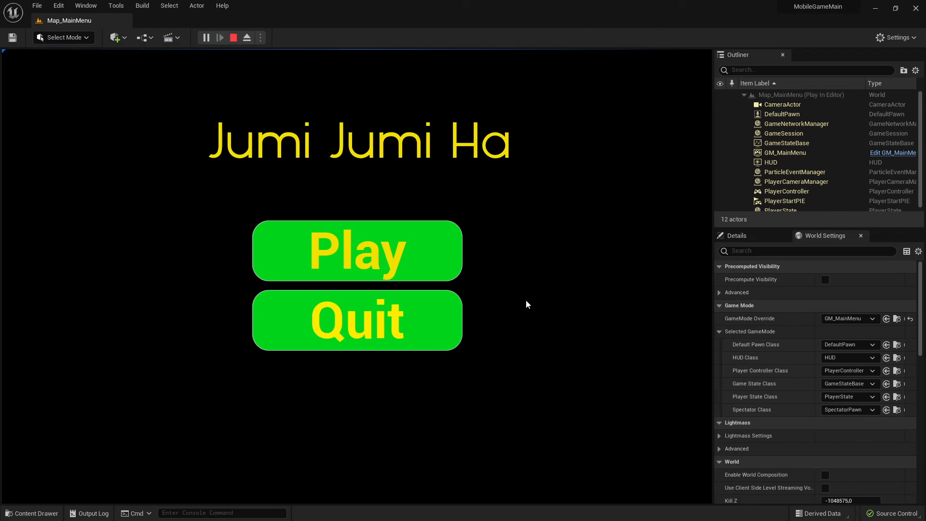
key(super)
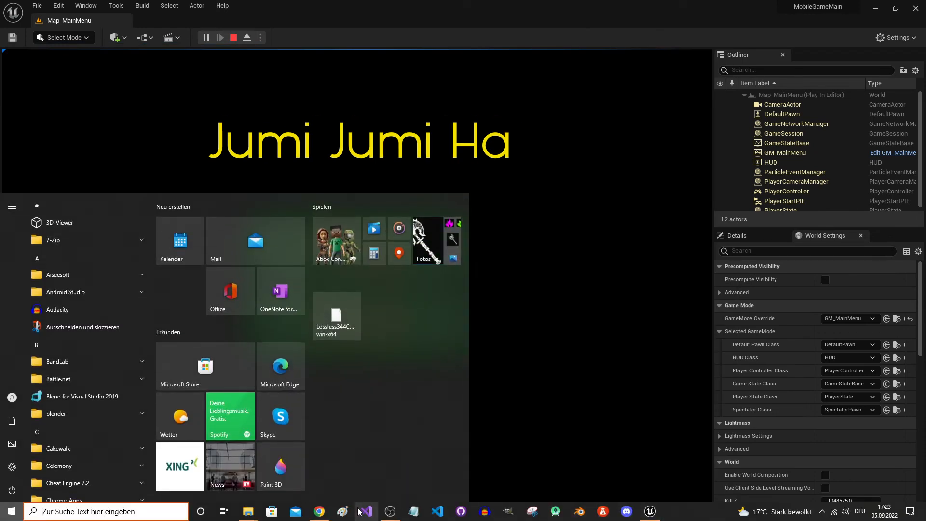
click(589, 381)
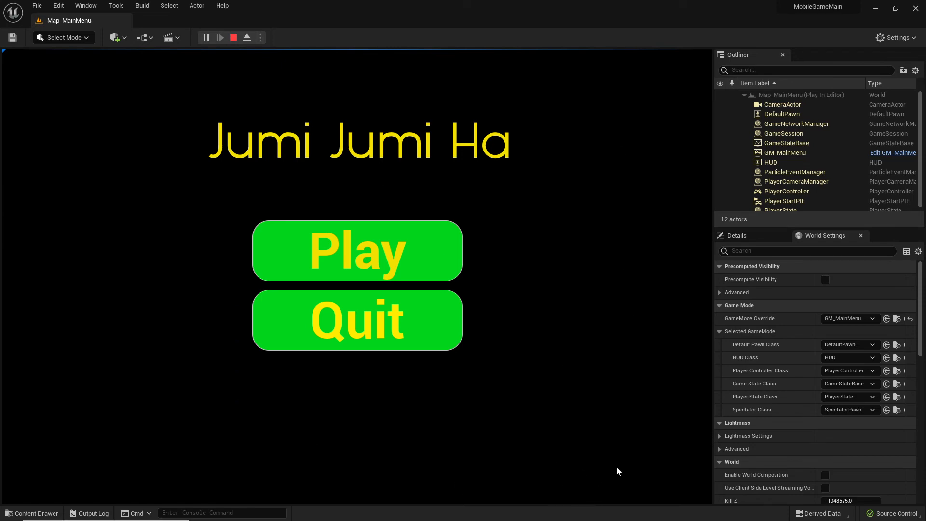
Switch to File Explorer's WindowsEditor folder and delete ScreenShot00001.png through ScreenShot00006.png.
key(super)
click(319, 516)
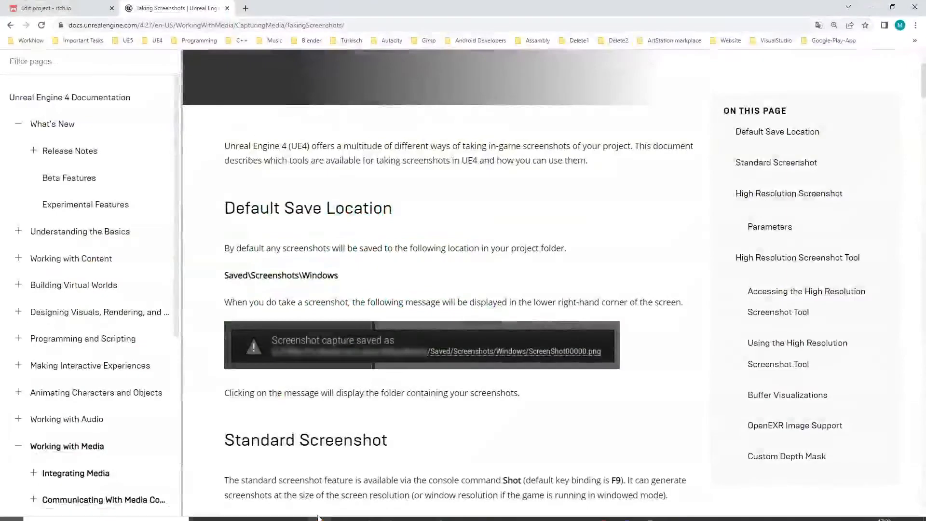
key(super)
mouse_move(248, 515)
click(273, 470)
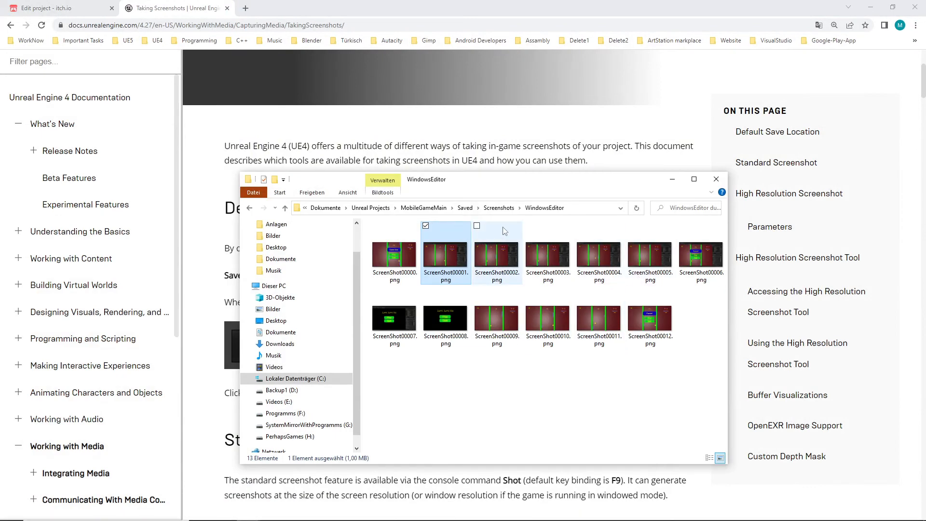
mouse_move(460, 245)
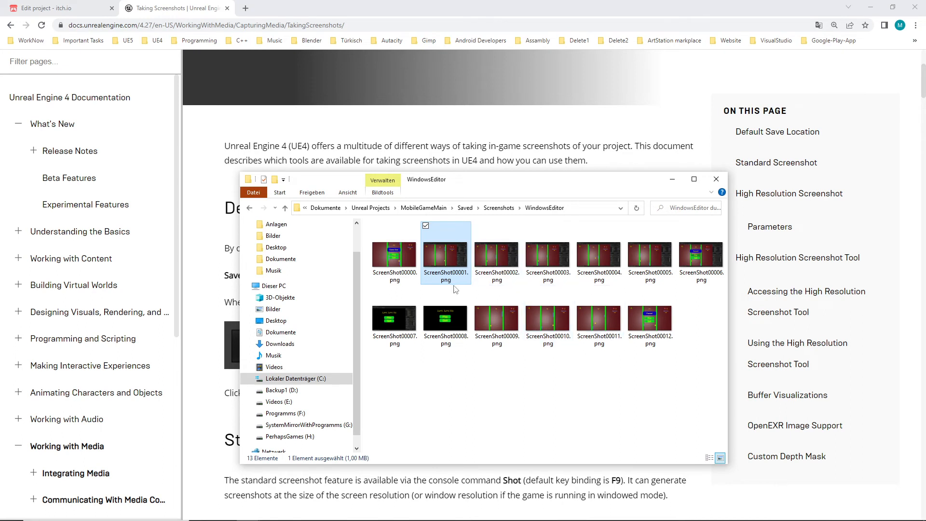
click(699, 256)
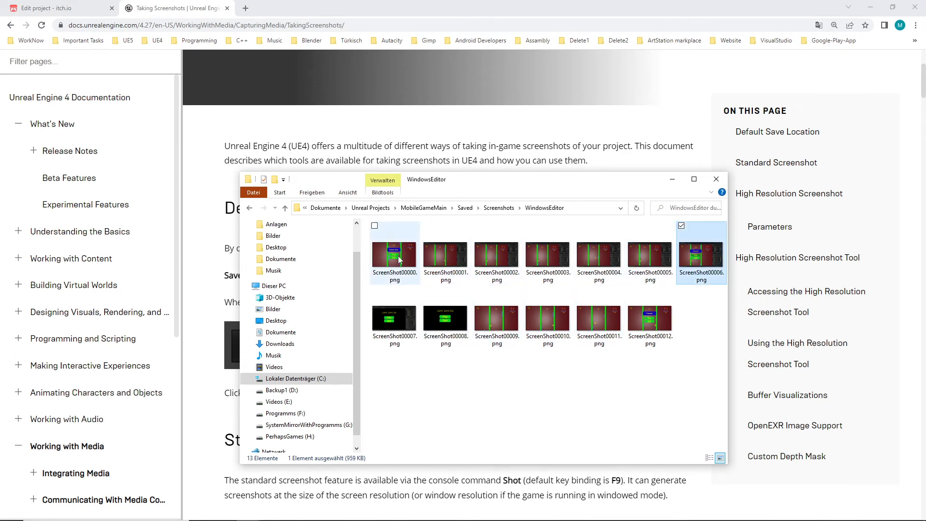
shift+click(439, 265)
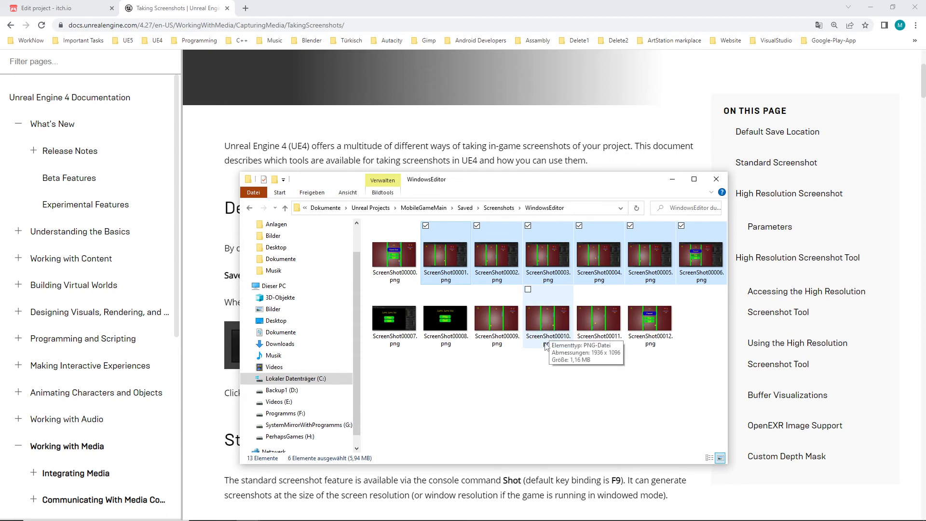
key(Delete)
Delete ScreenShot00007.png, ScreenShot00010.png, ScreenShot00011.png and ScreenShot00012.png from the WindowsEditor folder and close File Explorer.
key(space)
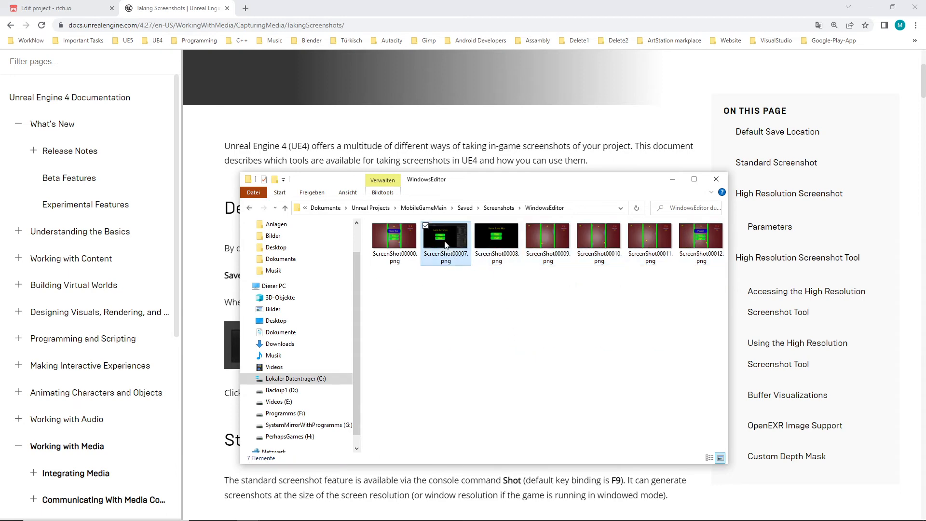
key(Delete)
click(548, 241)
key(Delete)
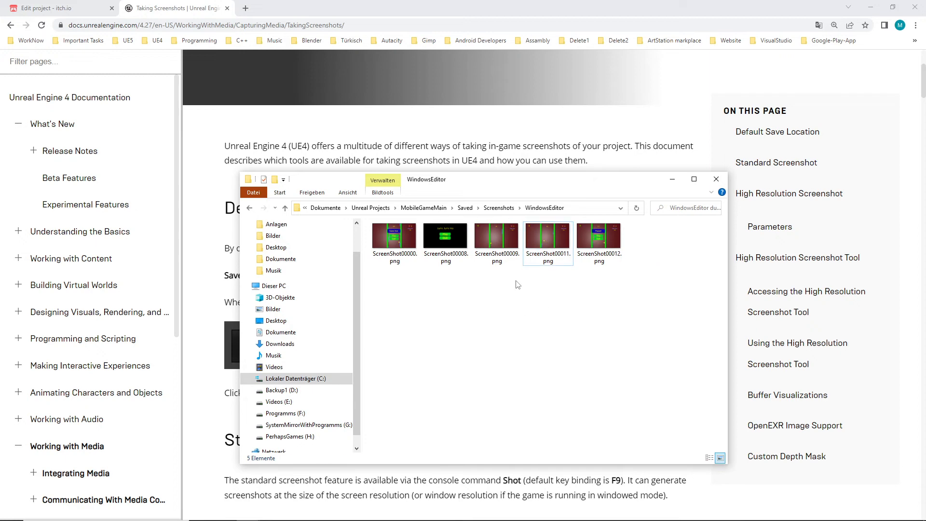
key(space)
key(Delete)
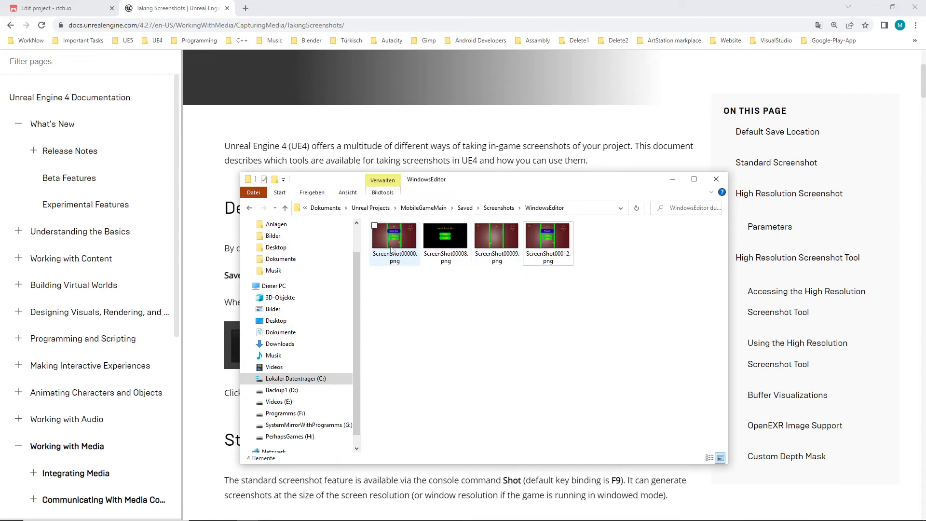
click(540, 236)
key(Delete)
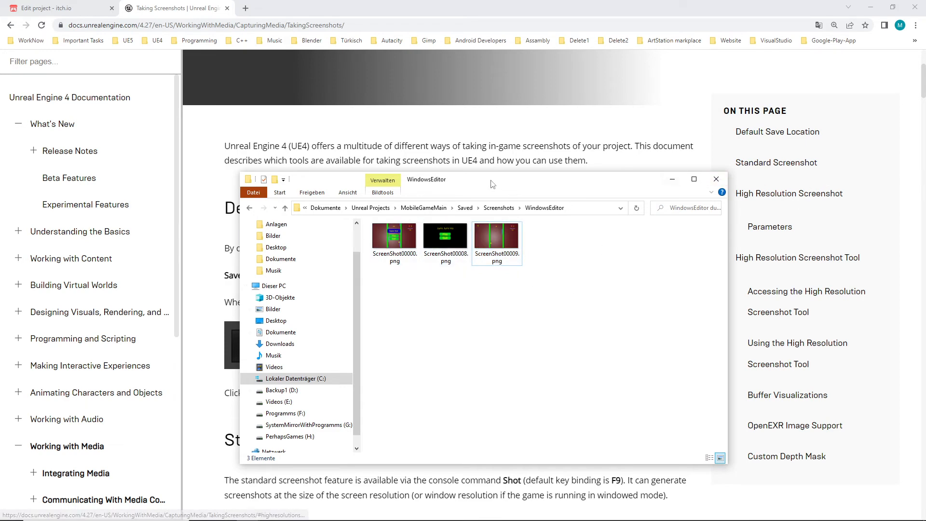
click(716, 179)
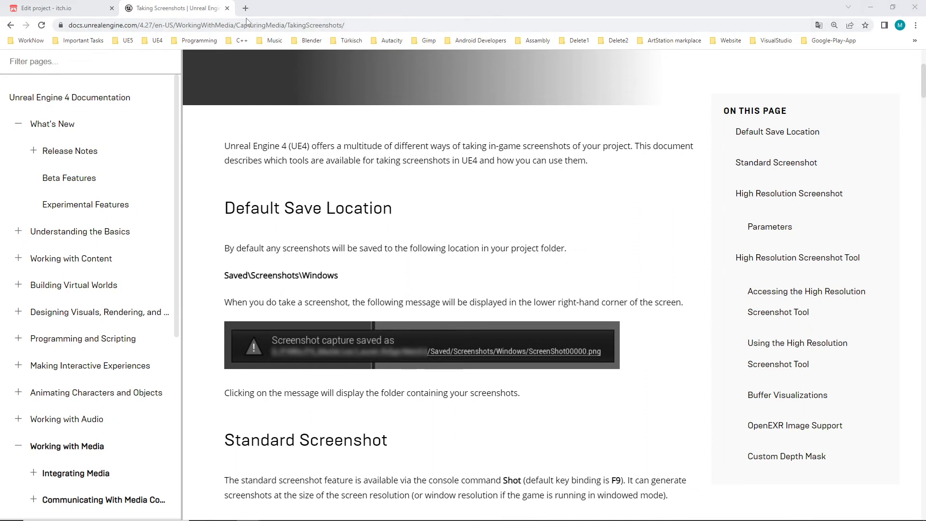
Minimise Unreal Editor and return to the Jumi Jumi Ha edit page on itch.io in Chrome.
click(876, 9)
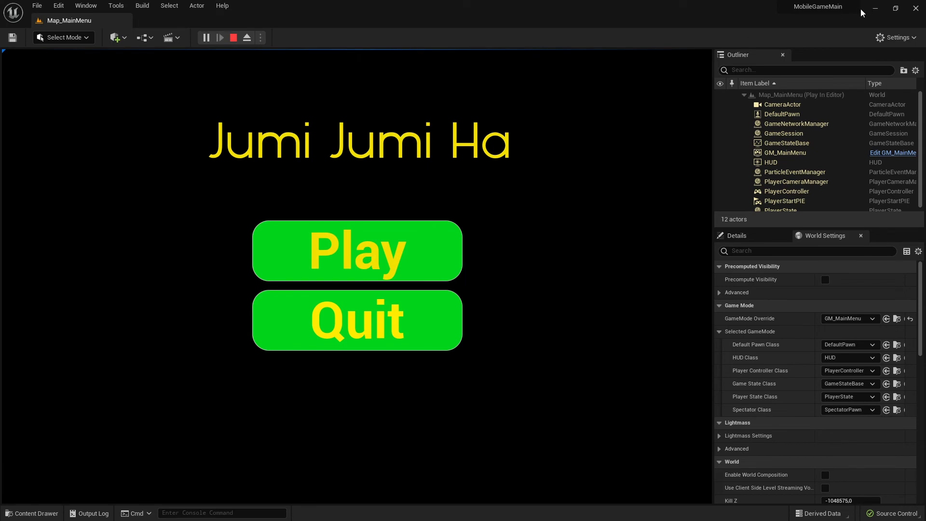
click(876, 9)
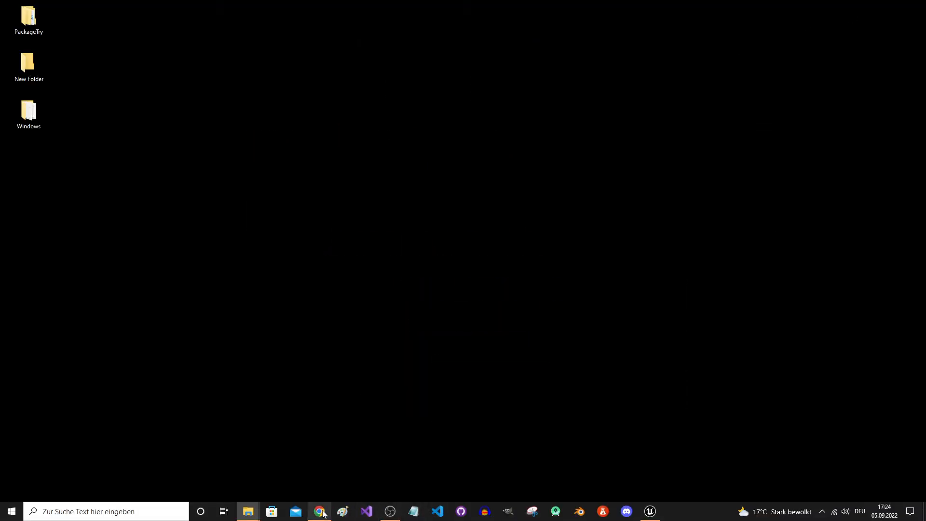
click(319, 516)
click(92, 9)
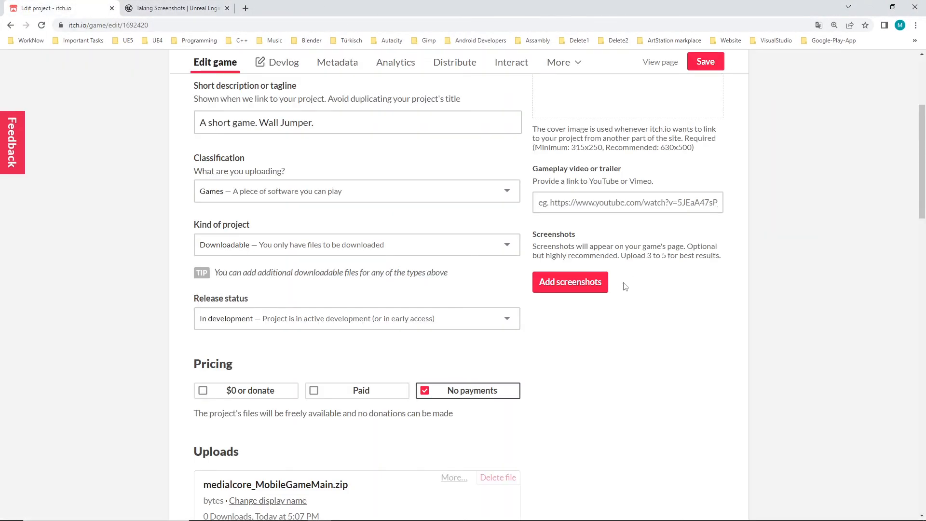
scroll(691, 184, up, 4)
scroll(665, 246, down, 3)
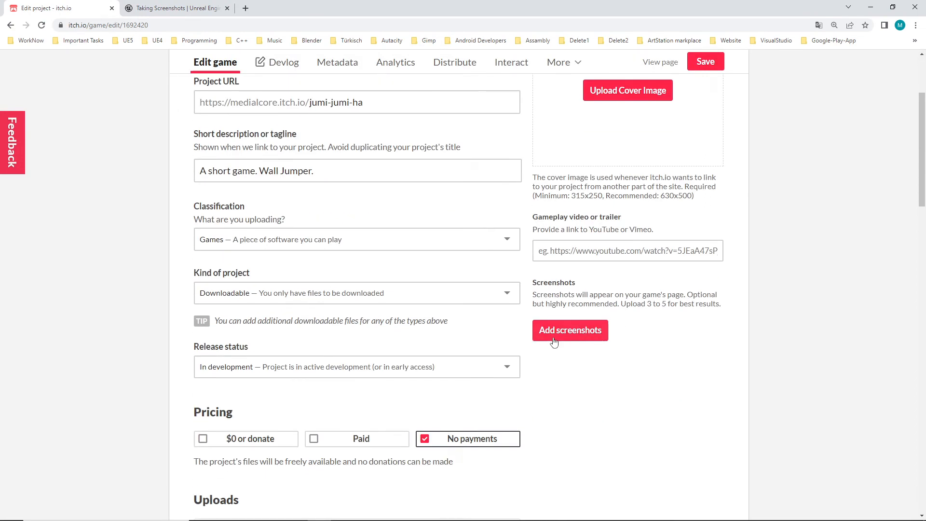
scroll(627, 227, up, 2)
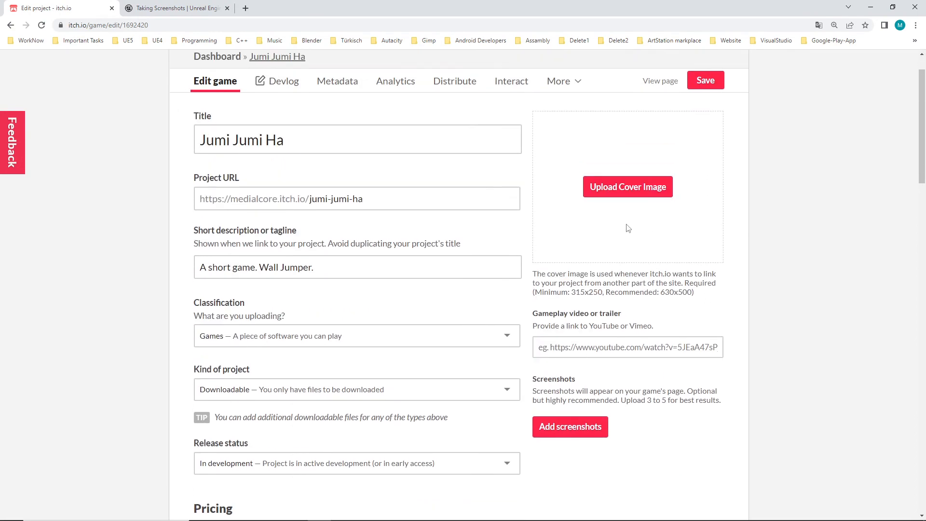
Upload ScreenShot00000.png from Saved\Screenshots\WindowsEditor as the project's cover image and save the project.
click(629, 189)
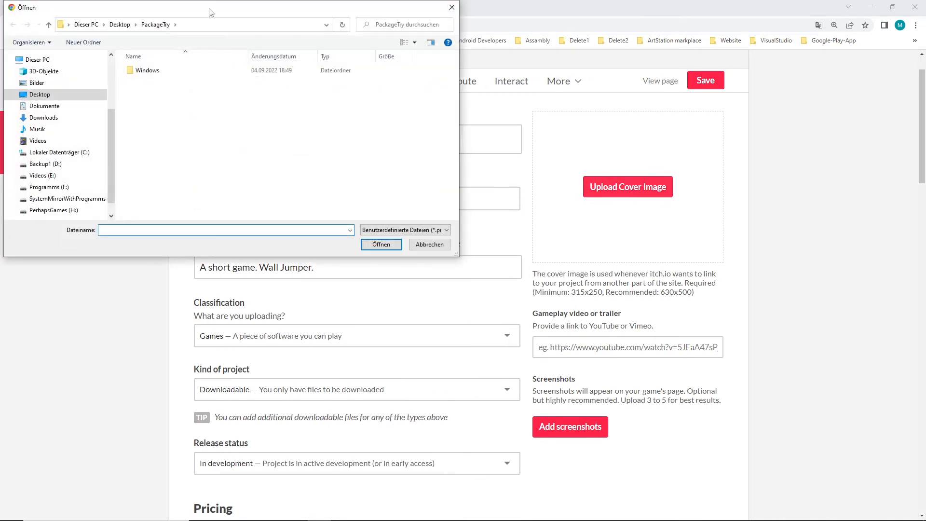
drag(209, 12, 925, 144)
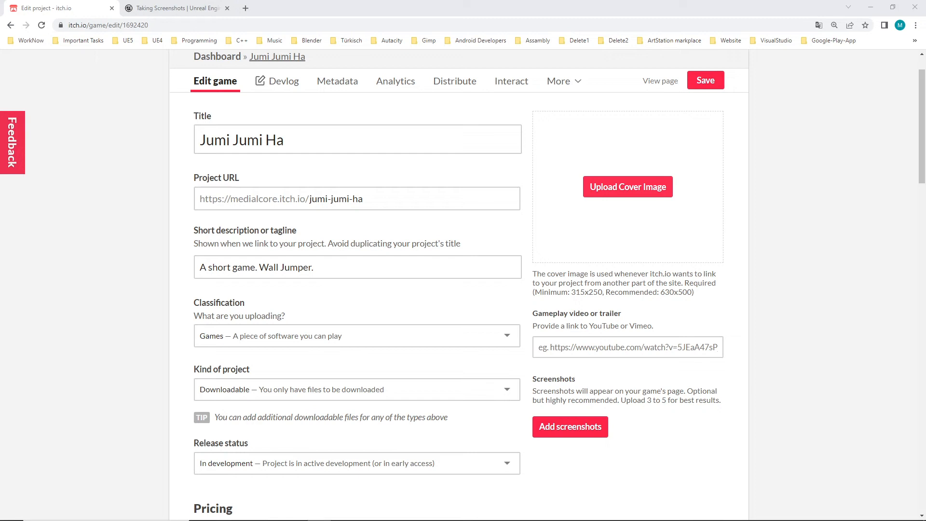
drag(649, 76, 642, 165)
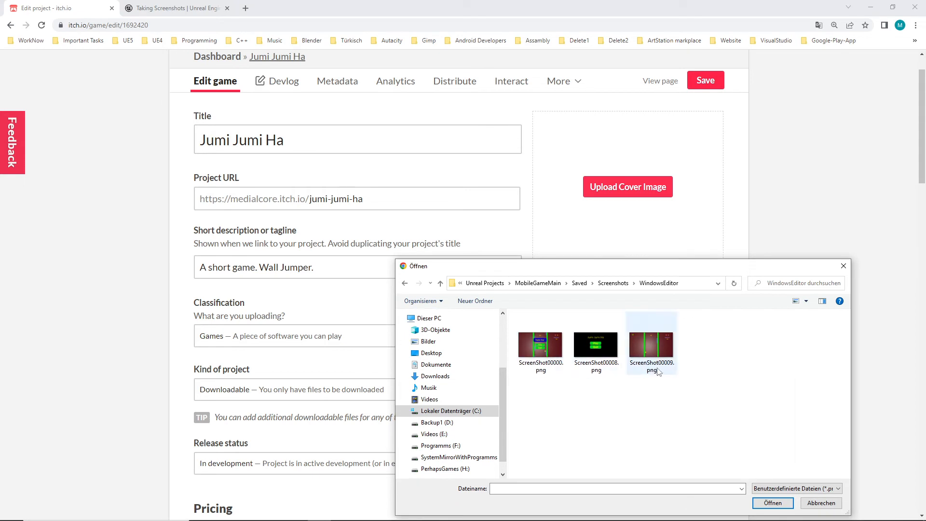
click(596, 345)
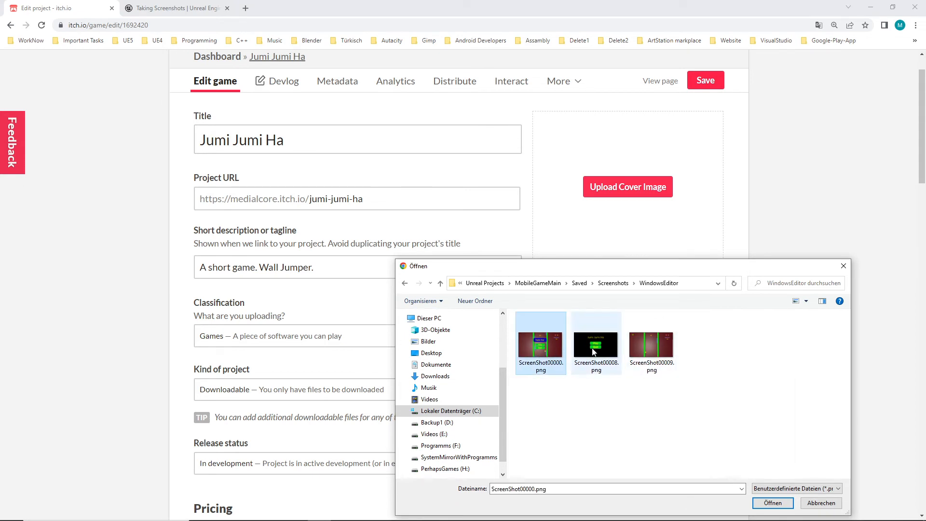
click(777, 503)
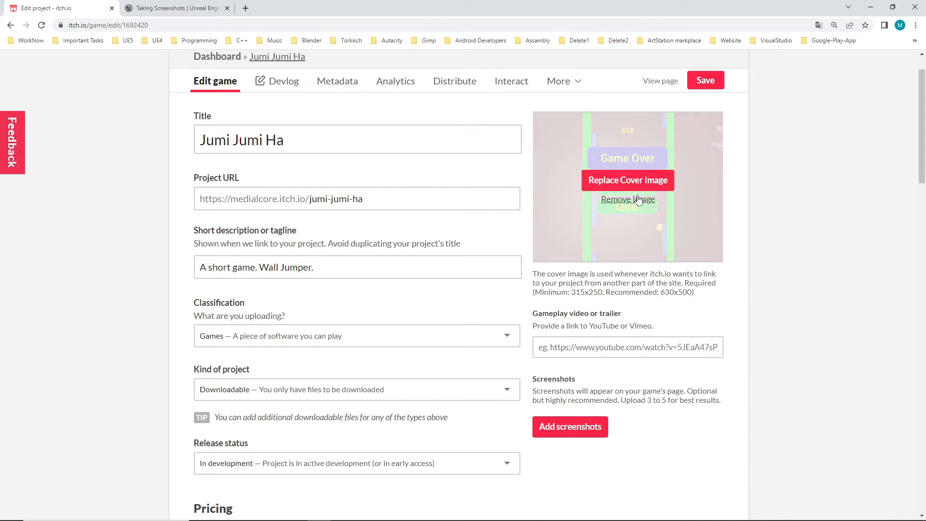
mouse_move(648, 162)
click(713, 83)
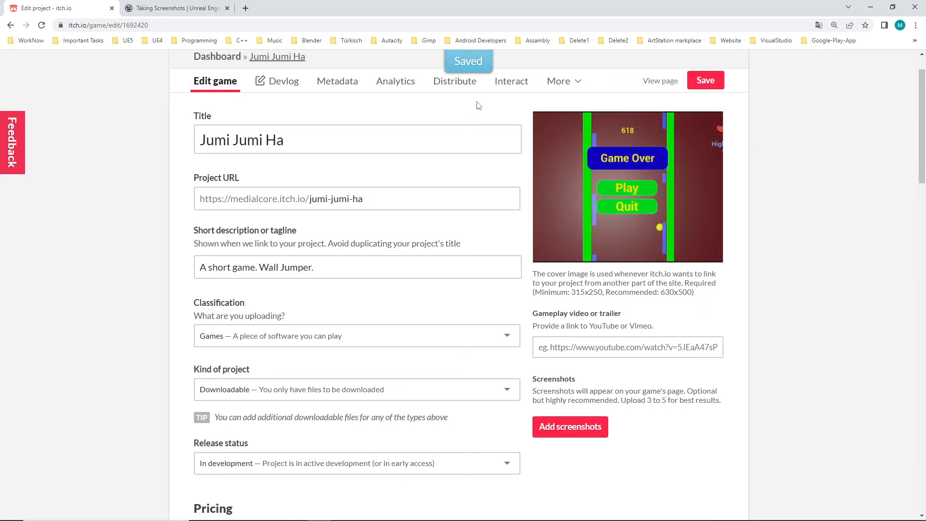
Look through the account's public creator page, community profile and profile settings.
scroll(416, 174, up, 1)
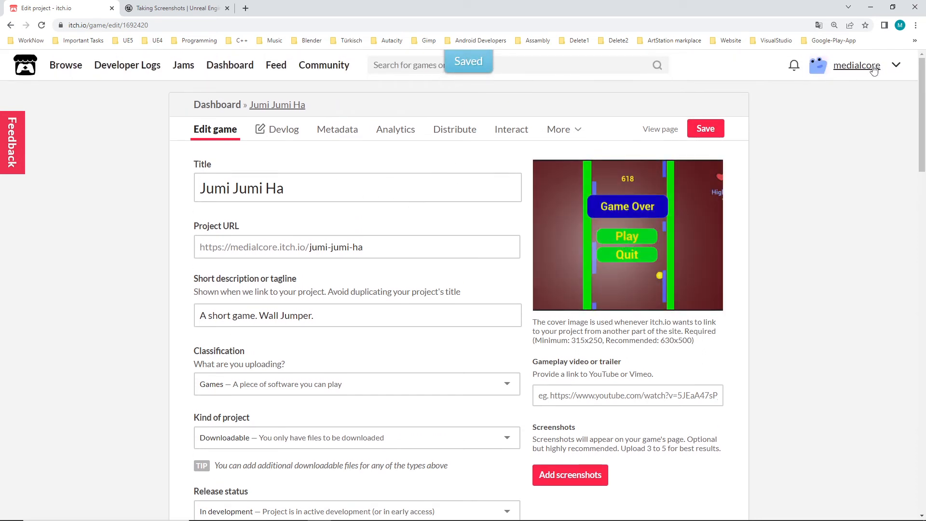
click(871, 69)
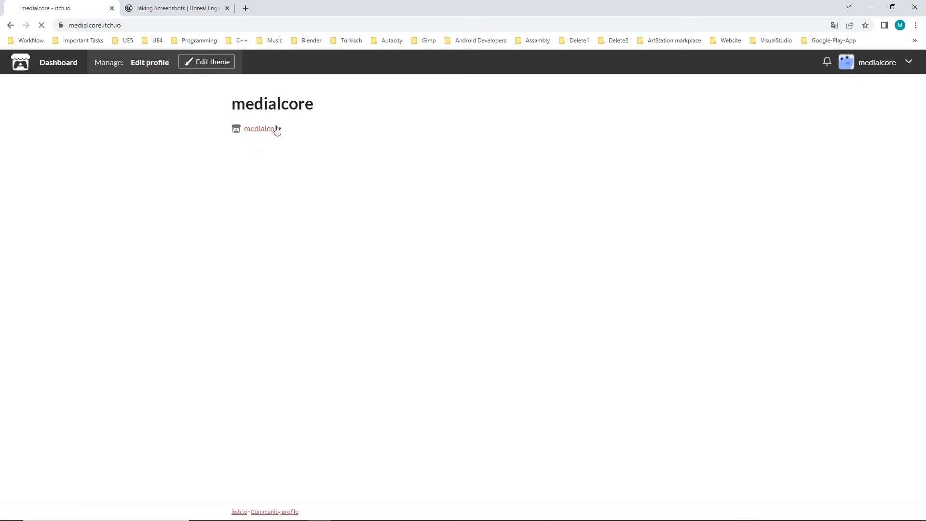
click(274, 128)
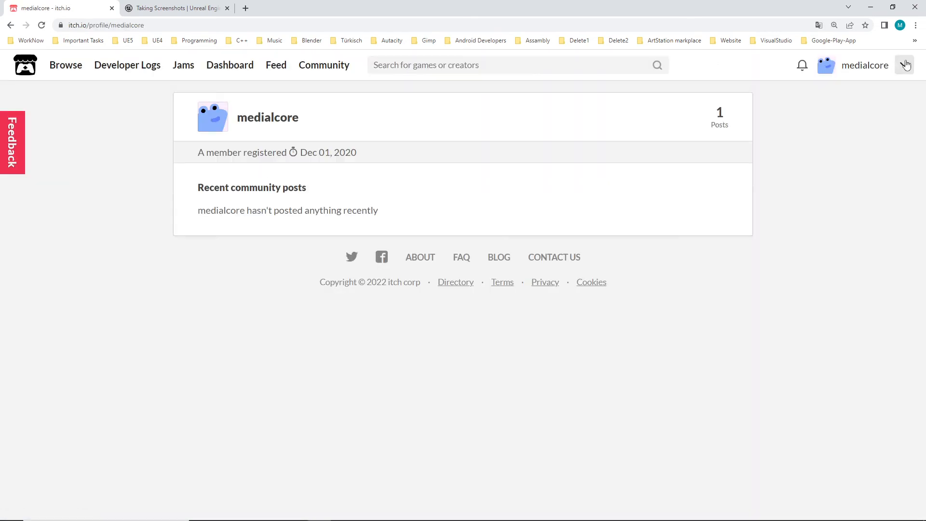
click(872, 68)
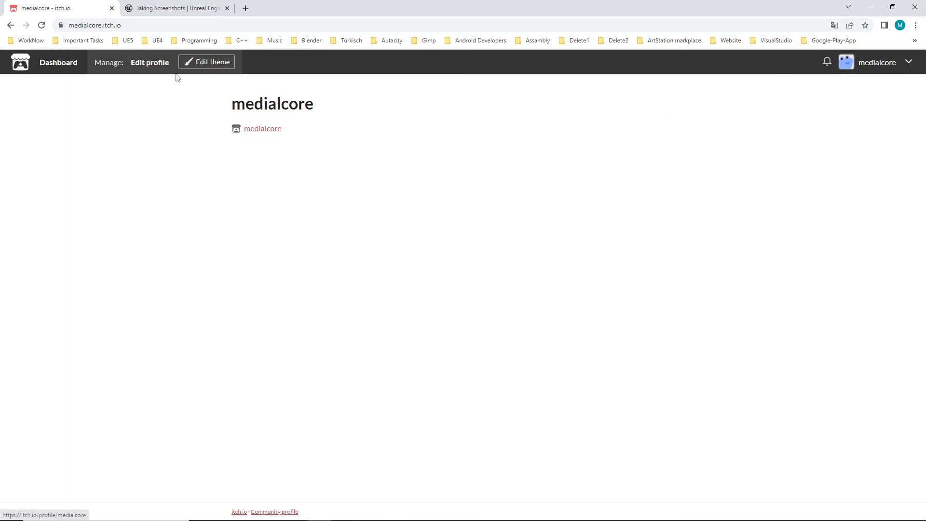
click(150, 67)
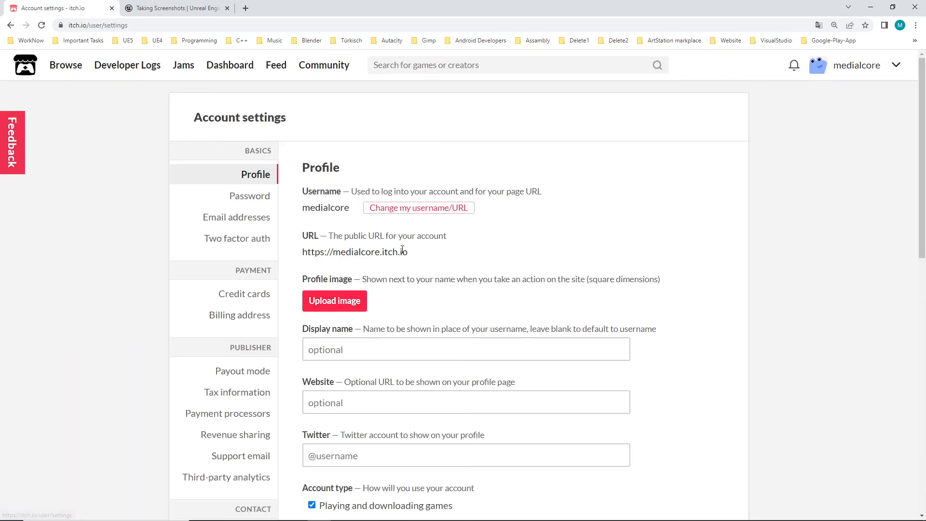
View the Jumi Jumi Ha project page from the creator dashboard.
click(896, 65)
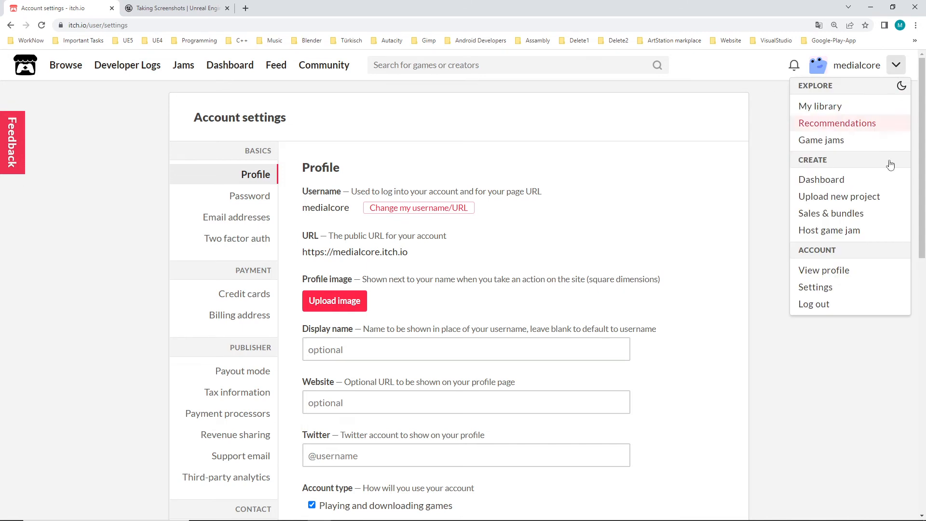
click(830, 184)
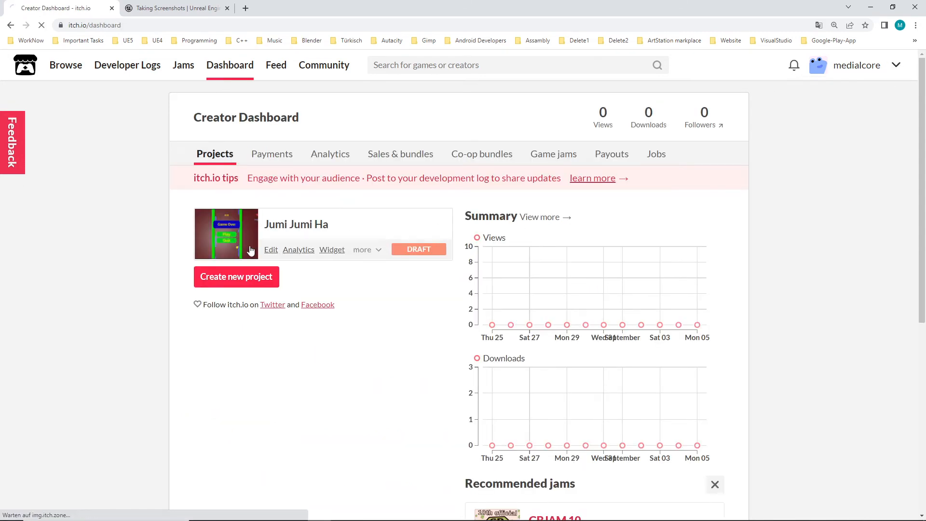
click(229, 239)
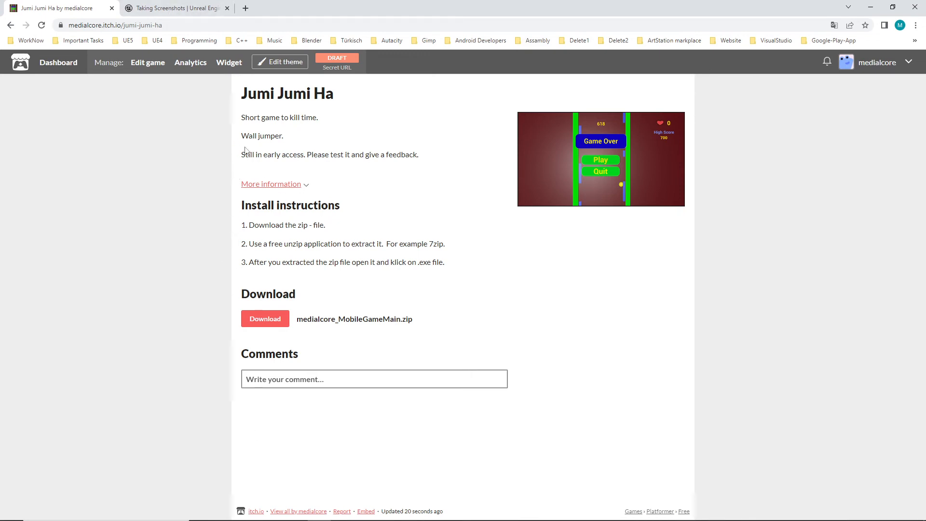
Reopen the Jumi Jumi Ha project for editing from the dashboard and add ScreenShot00008.png to its screenshots.
click(58, 63)
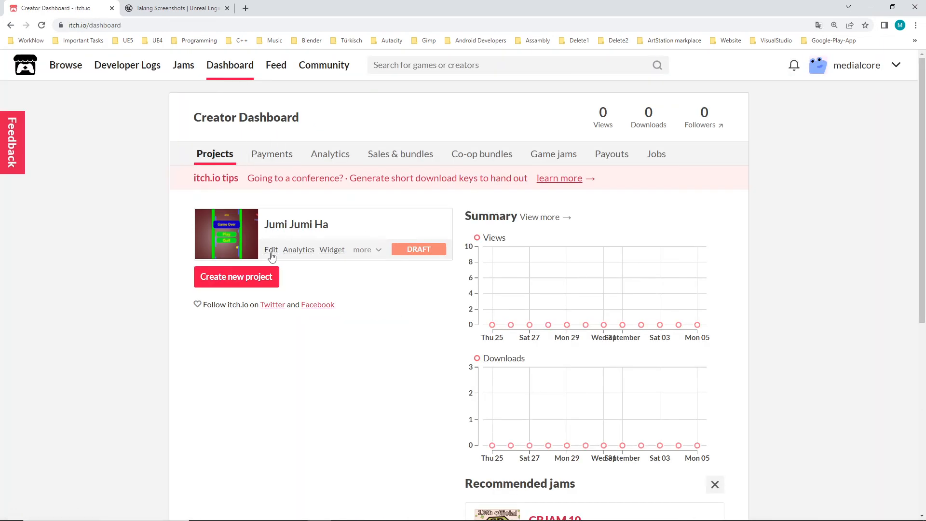
click(271, 251)
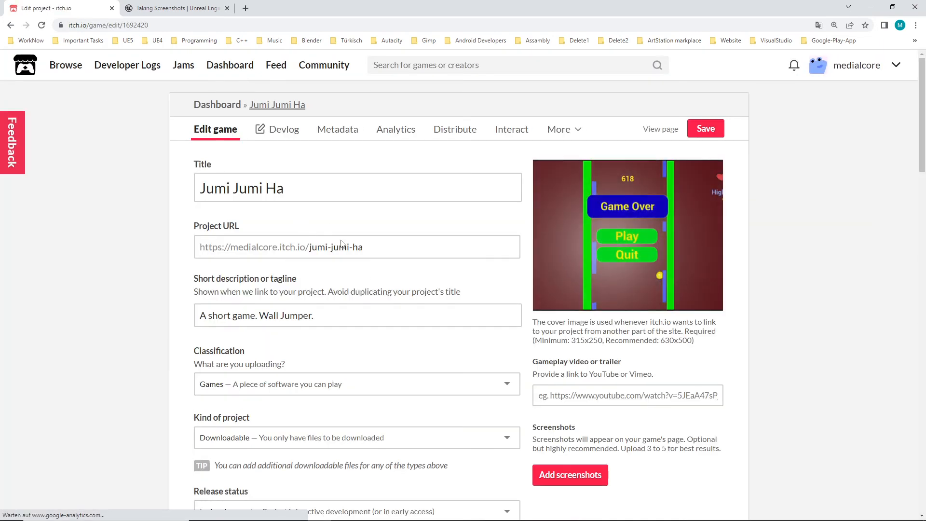
scroll(599, 372, down, 4)
click(579, 290)
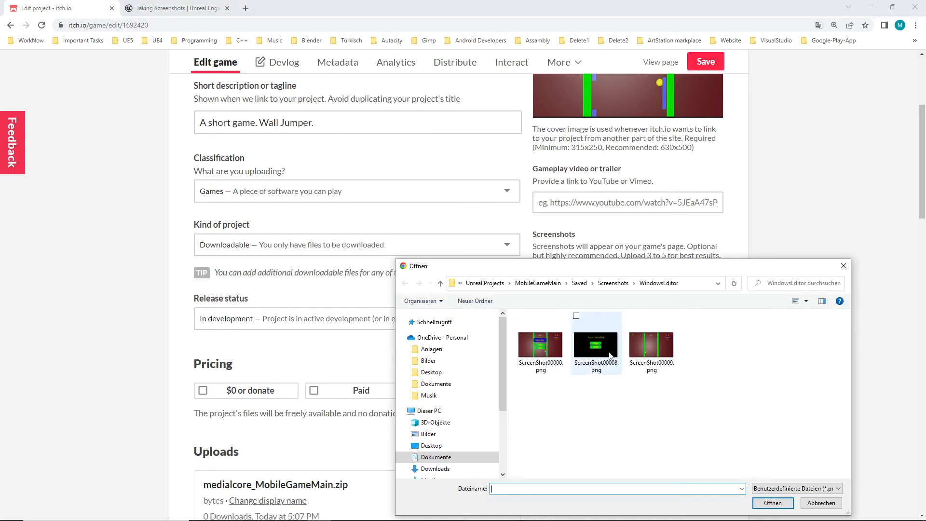
click(598, 350)
click(773, 503)
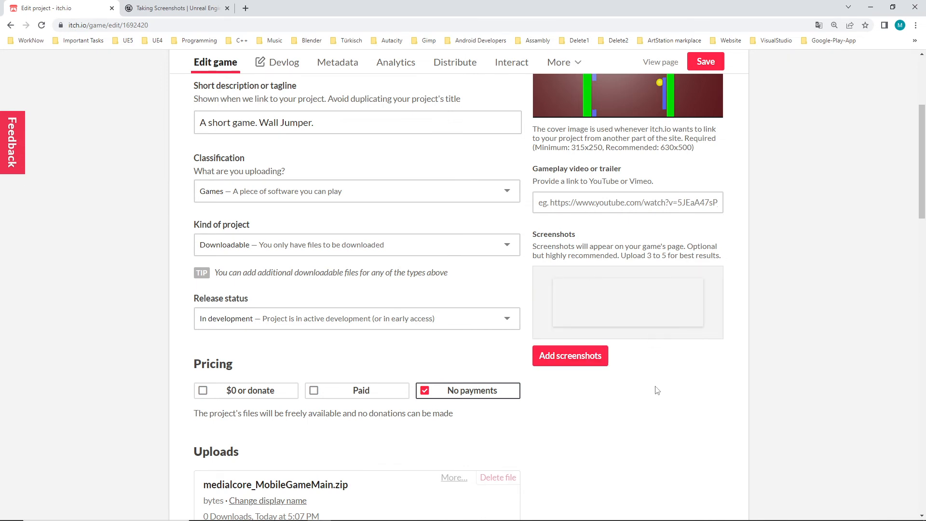
Add ScreenShot00009.png as the second image in the project's screenshots.
scroll(666, 389, down, 1)
click(583, 349)
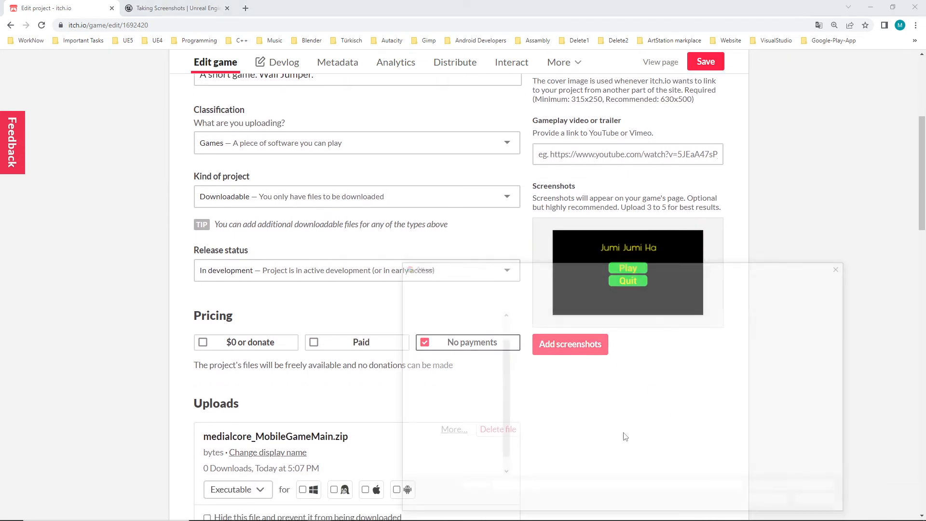
click(651, 338)
click(772, 503)
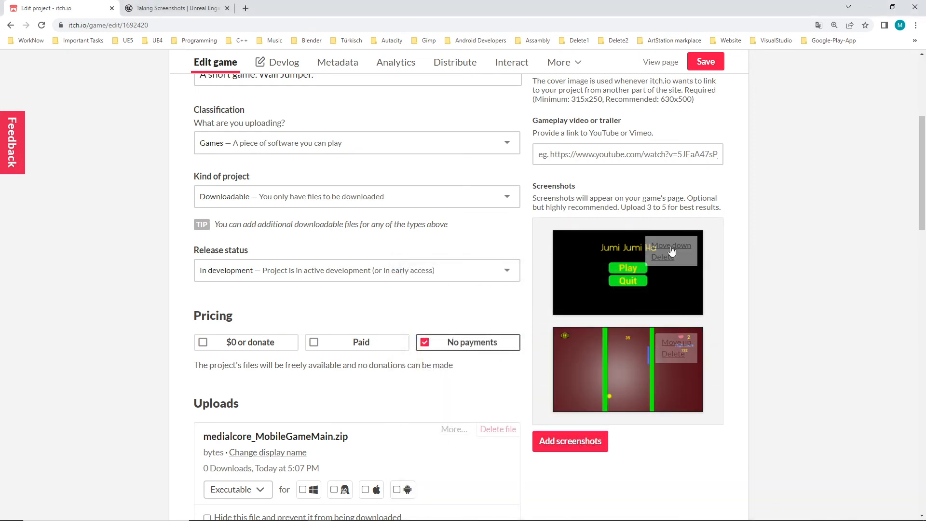
Replace the project's cover image with ScreenShot00008.png.
scroll(733, 293, up, 5)
scroll(733, 292, down, 2)
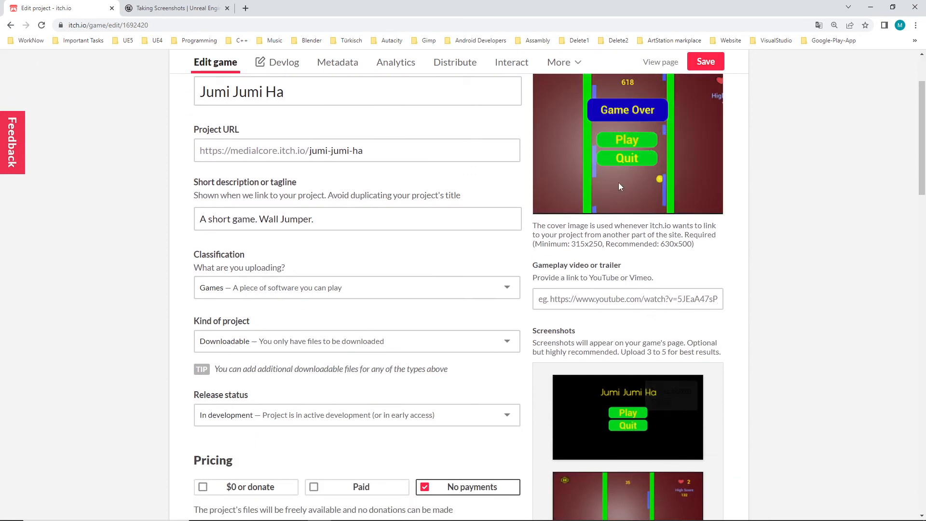
mouse_move(648, 181)
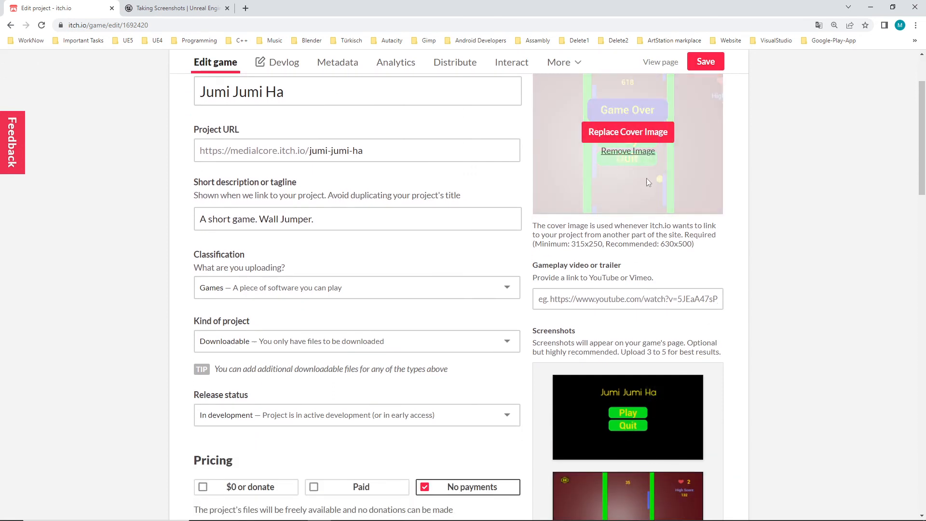
click(647, 133)
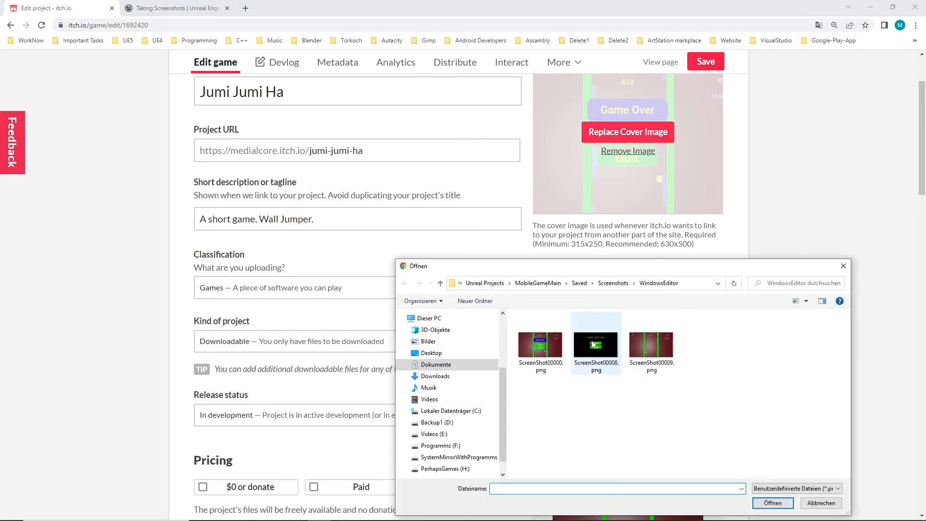
click(596, 345)
click(772, 503)
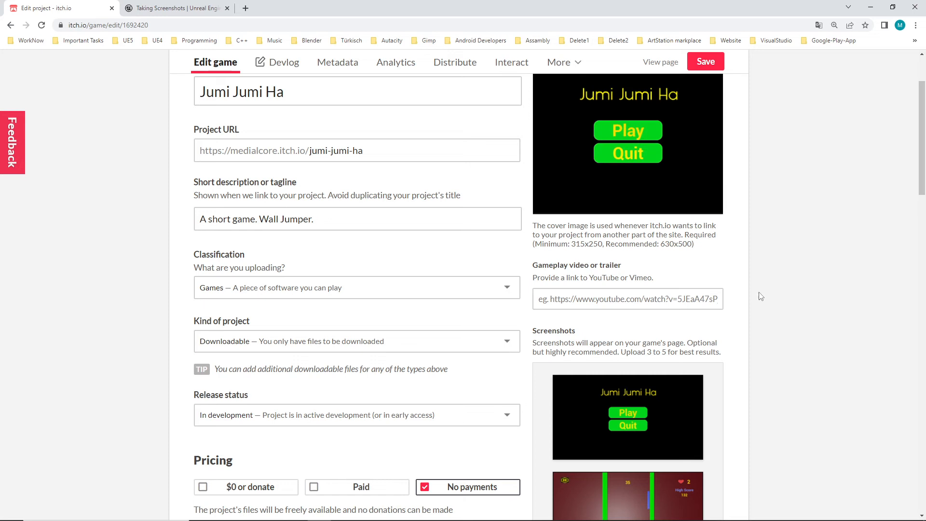
Delete the title-menu image showing Play and Quit from the project's screenshots.
scroll(685, 193, down, 2)
mouse_move(683, 331)
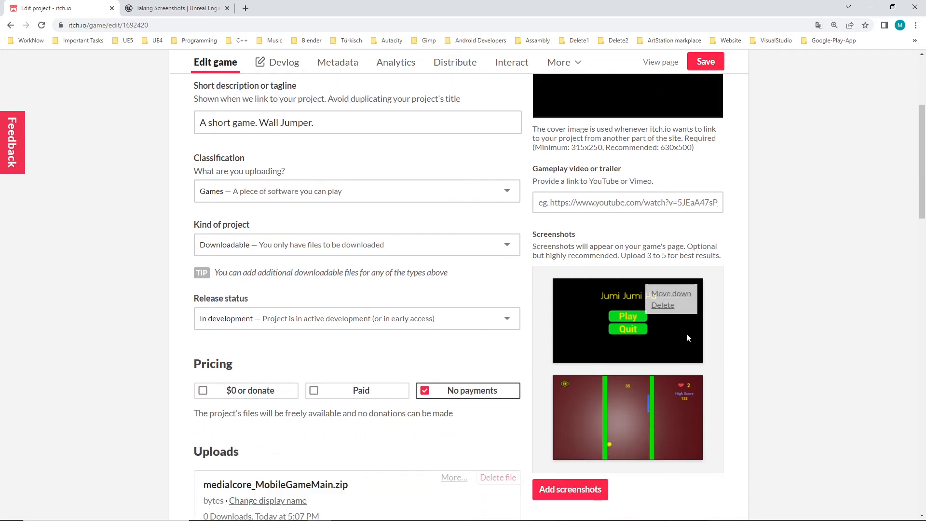
click(662, 306)
click(485, 79)
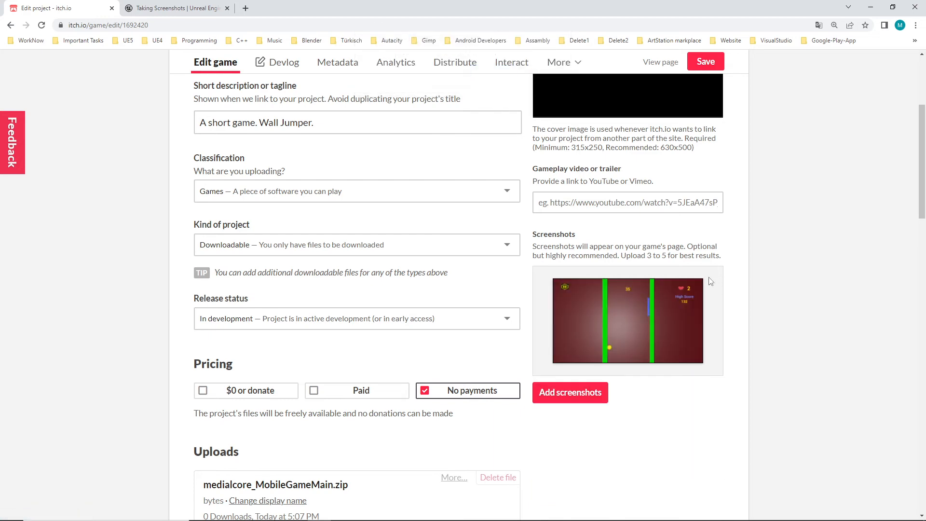
Add ScreenShot00000.png, the Game Over image, to the project's screenshots.
click(594, 399)
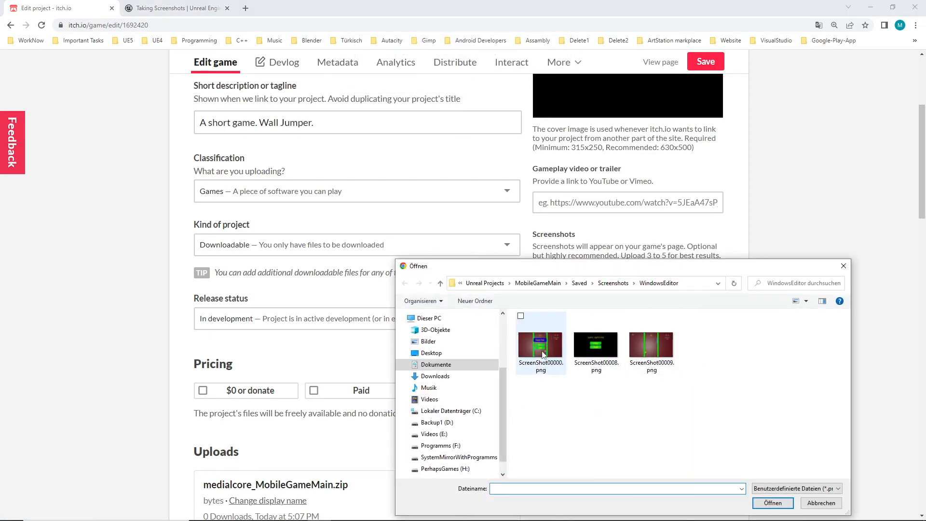
click(769, 503)
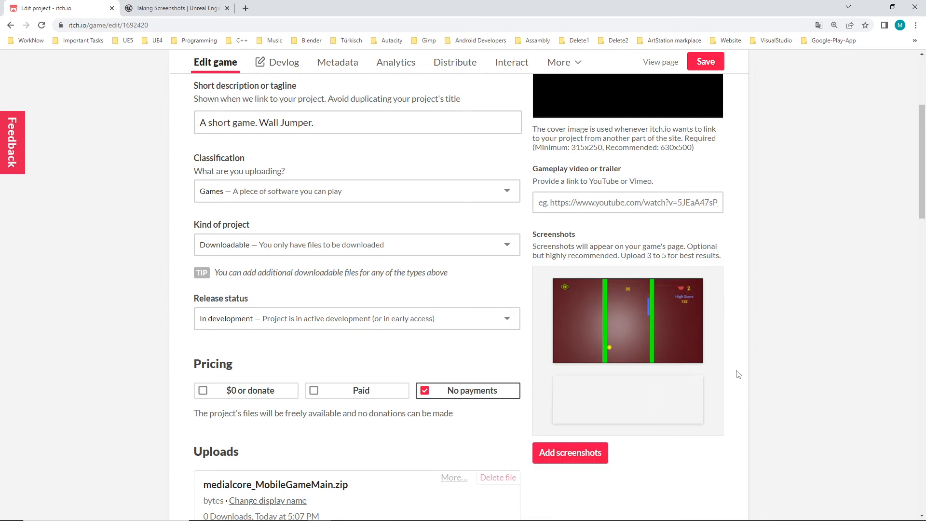
scroll(700, 265, up, 4)
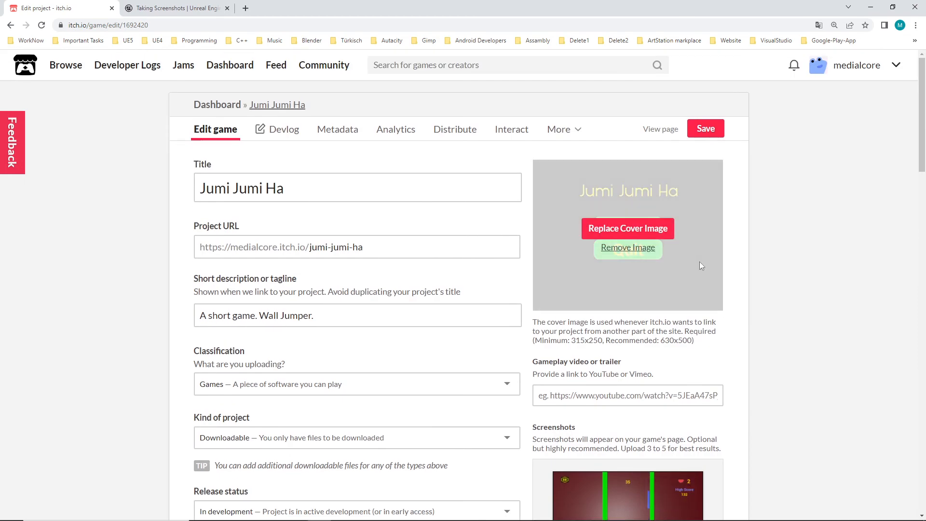
scroll(686, 227, down, 3)
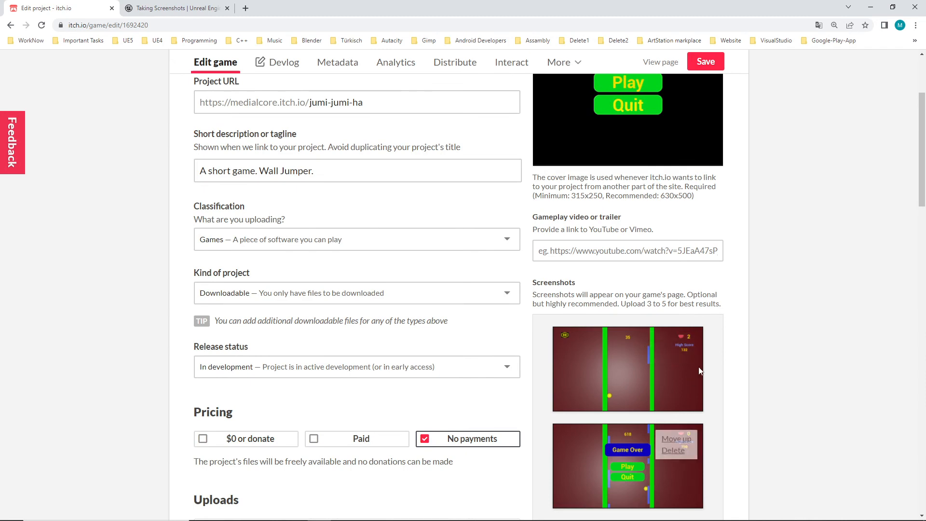
scroll(700, 371, down, 3)
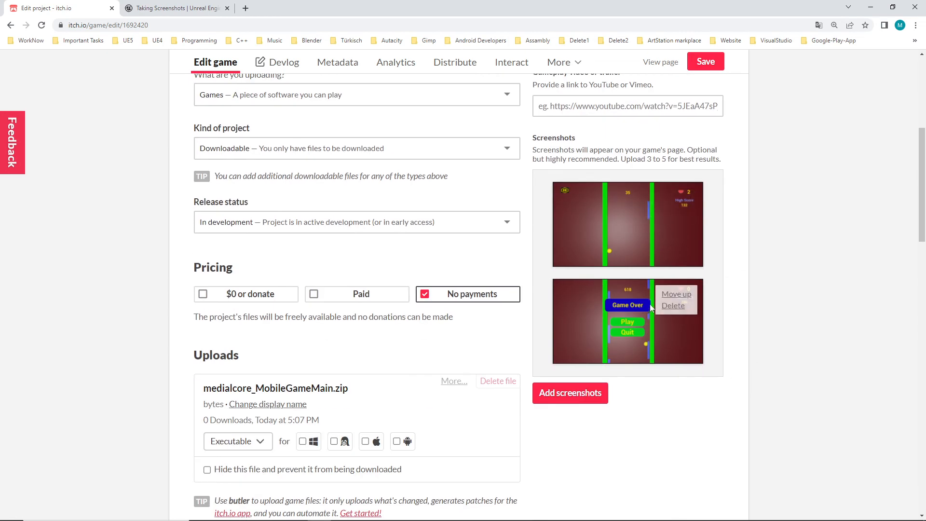
Save the project edits and view the Jumi Jumi Ha page.
scroll(719, 259, up, 5)
click(706, 80)
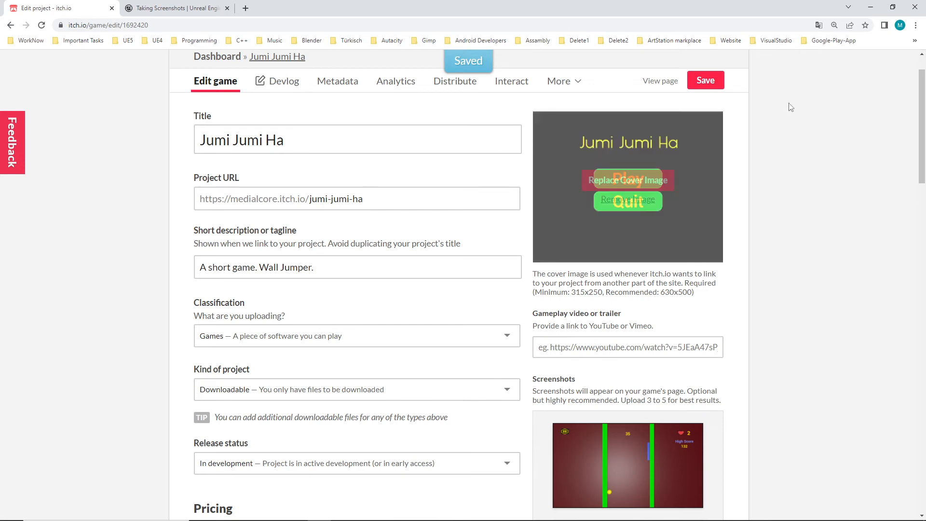
scroll(734, 234, up, 1)
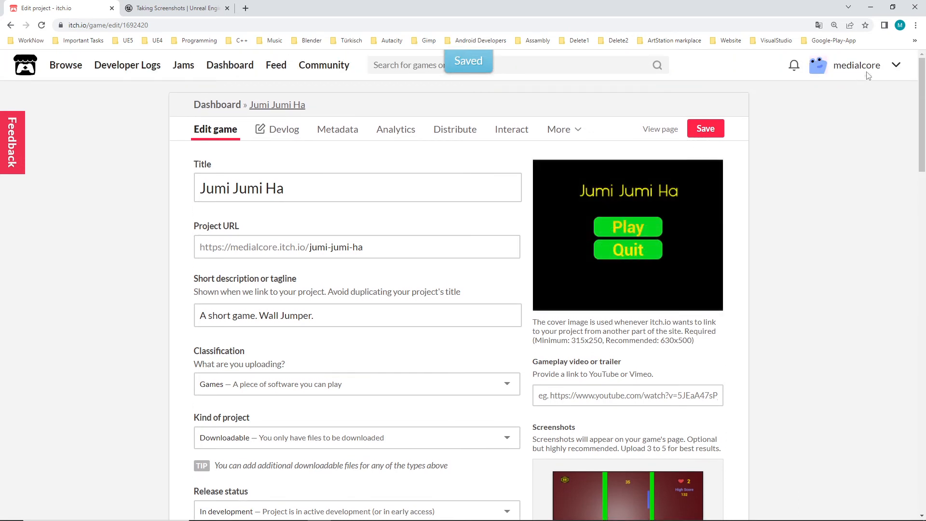
click(279, 107)
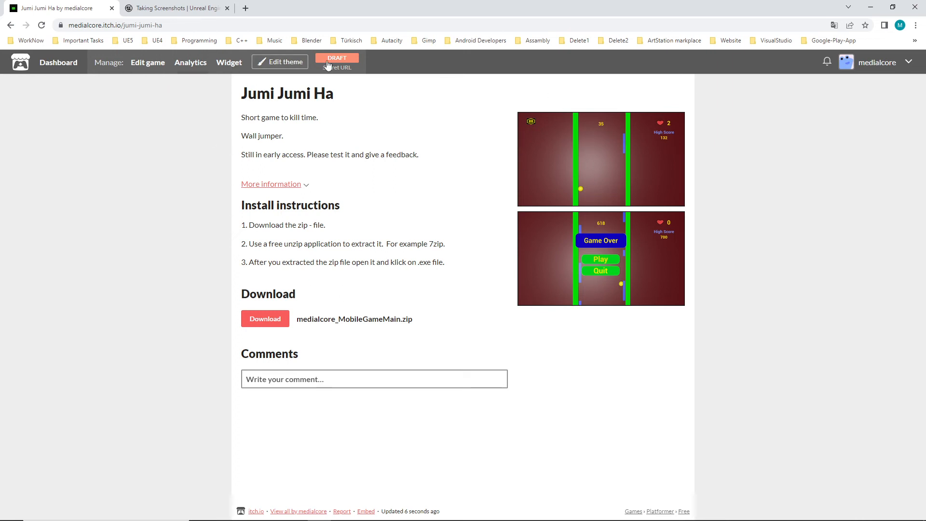
Check the cover image and screenshots in the project's edit form from the dashboard, and return to the project page.
click(909, 61)
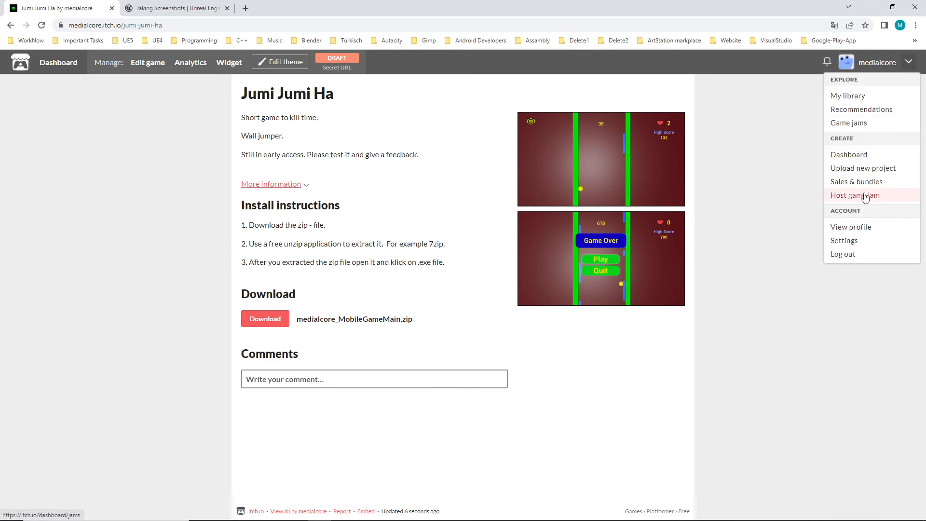
click(849, 155)
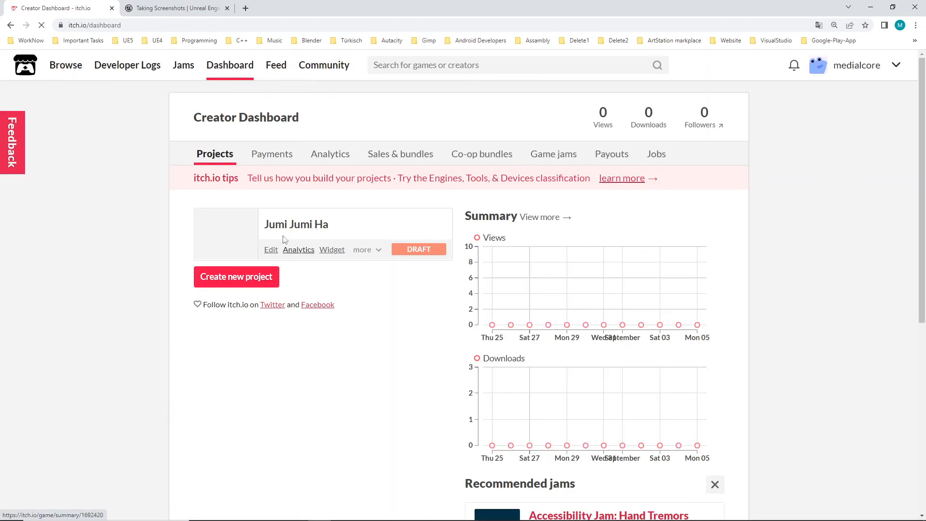
click(270, 249)
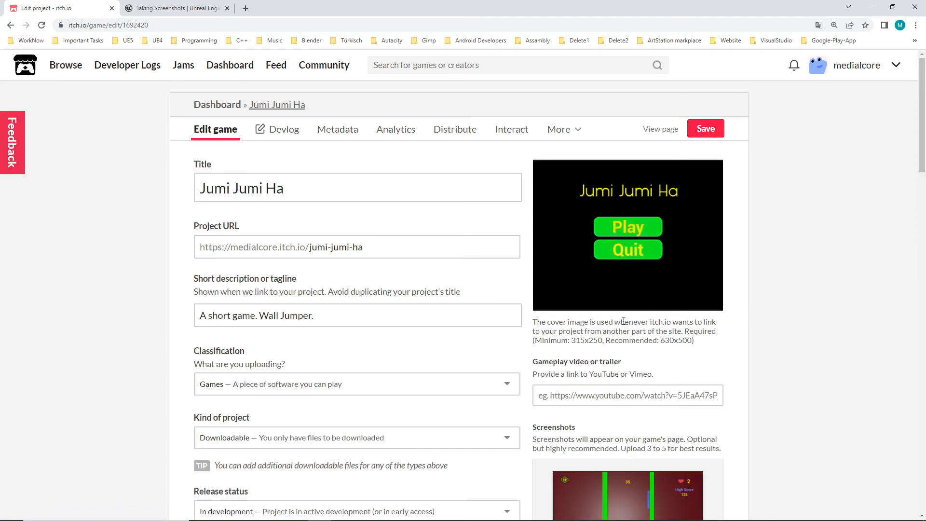
scroll(656, 382, down, 8)
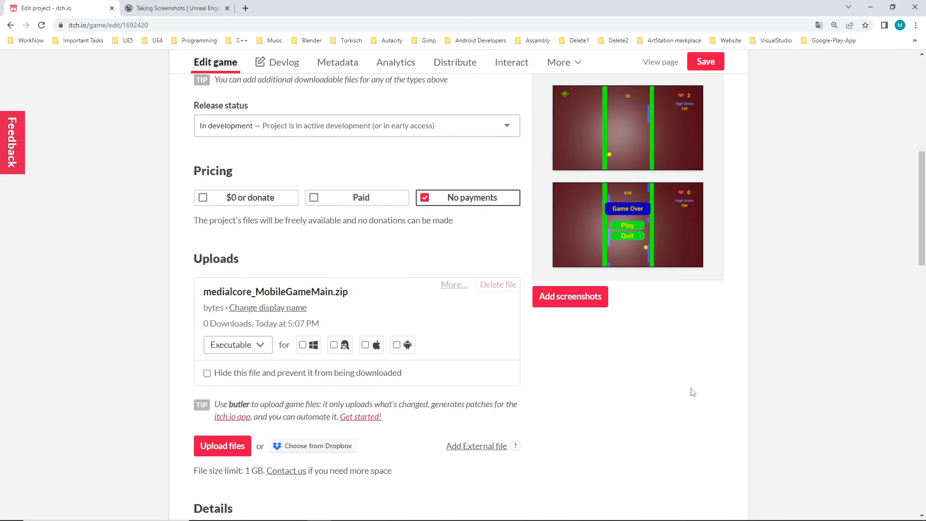
scroll(635, 363, up, 3)
scroll(698, 359, down, 3)
scroll(698, 364, down, 5)
scroll(703, 383, up, 12)
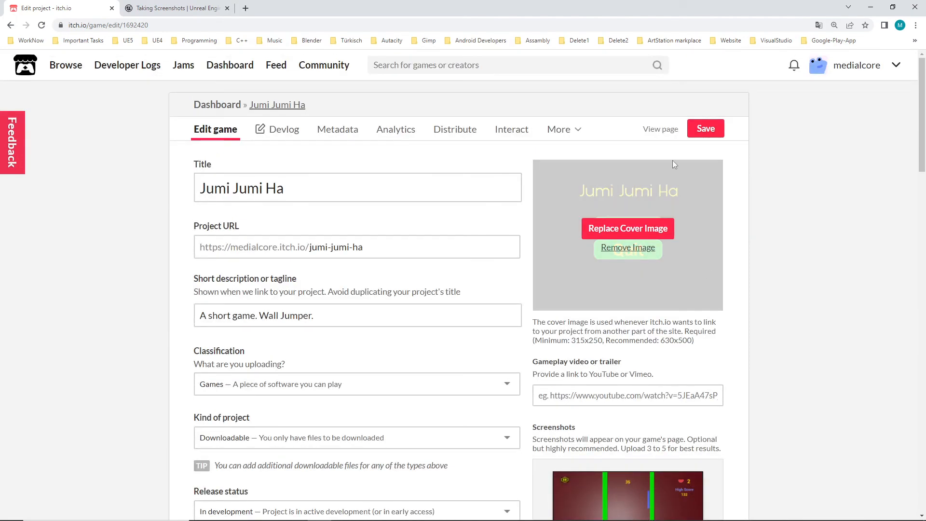
click(670, 130)
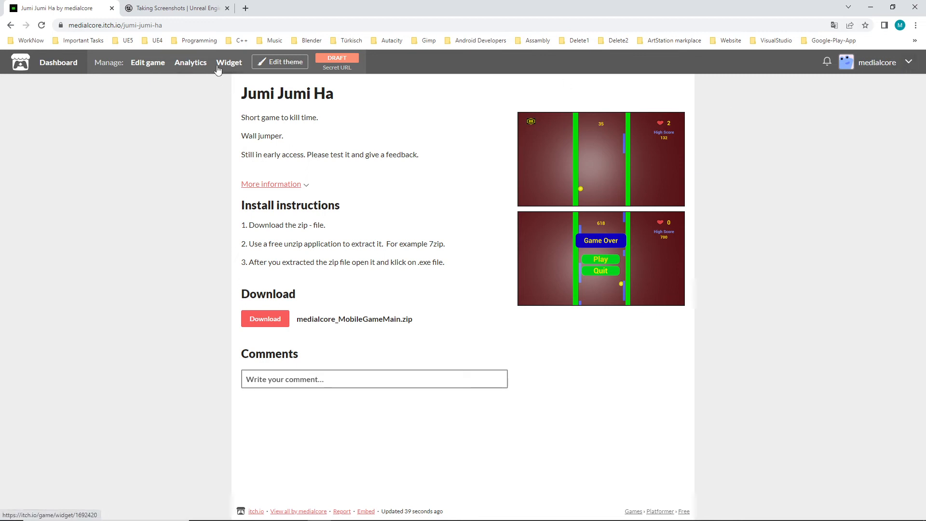
Reopen the Jumi Jumi Ha project for editing and remove its cover image.
click(147, 63)
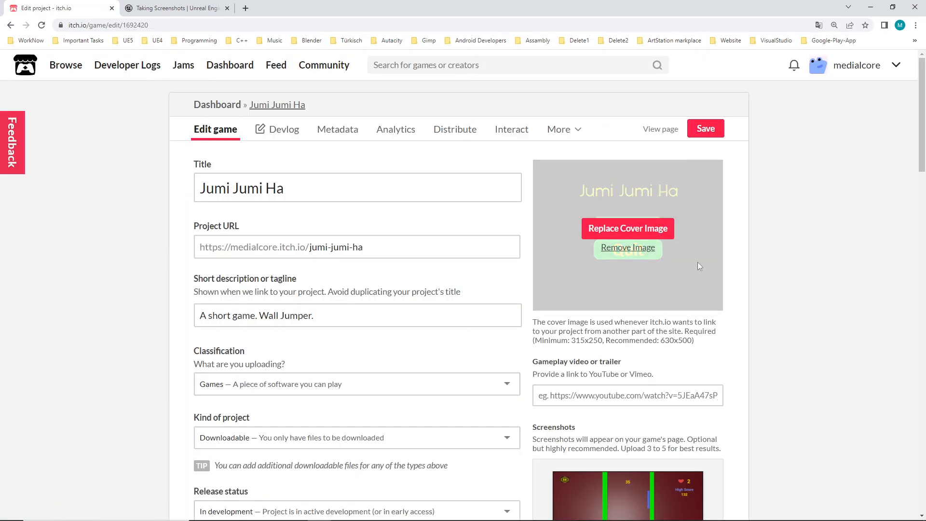
scroll(767, 313, down, 2)
scroll(743, 309, up, 1)
mouse_move(641, 201)
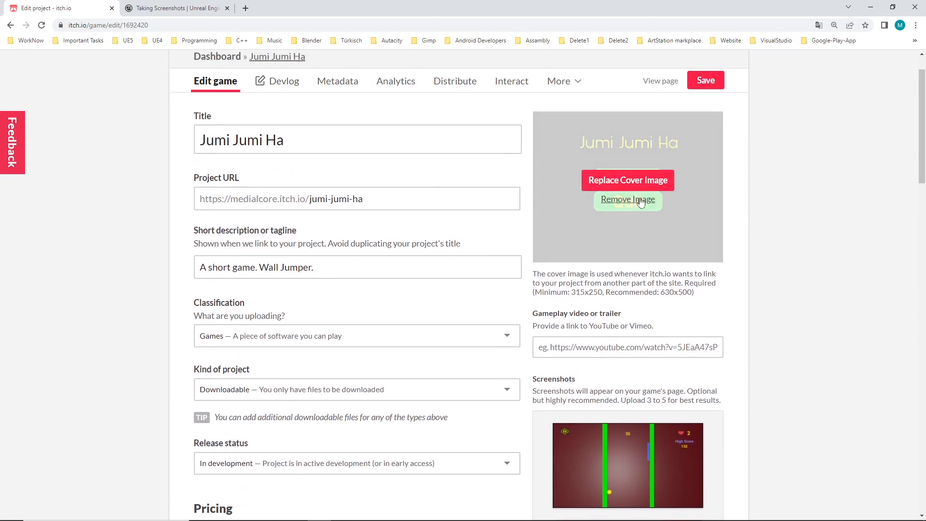
click(641, 200)
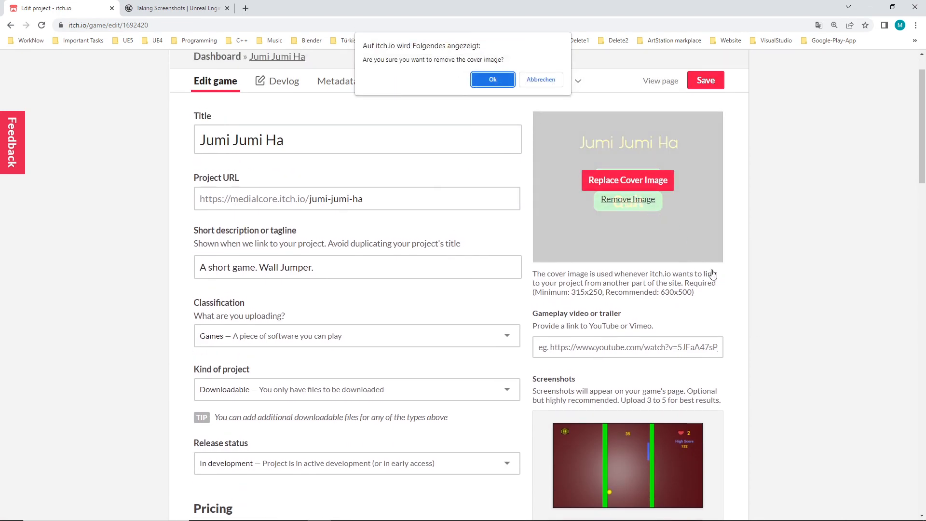
click(492, 80)
Try to add ScreenShot00008.png as the third image in the project's screenshots.
scroll(691, 341, down, 7)
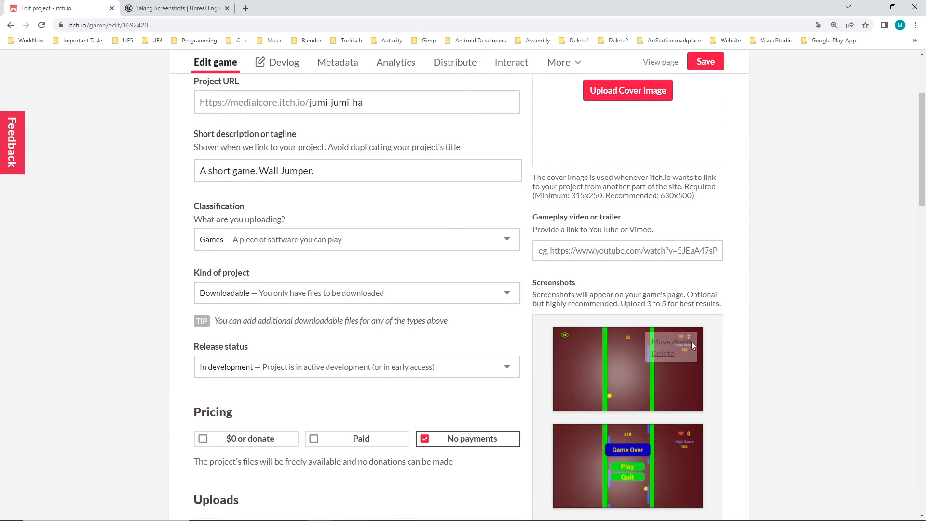
click(570, 296)
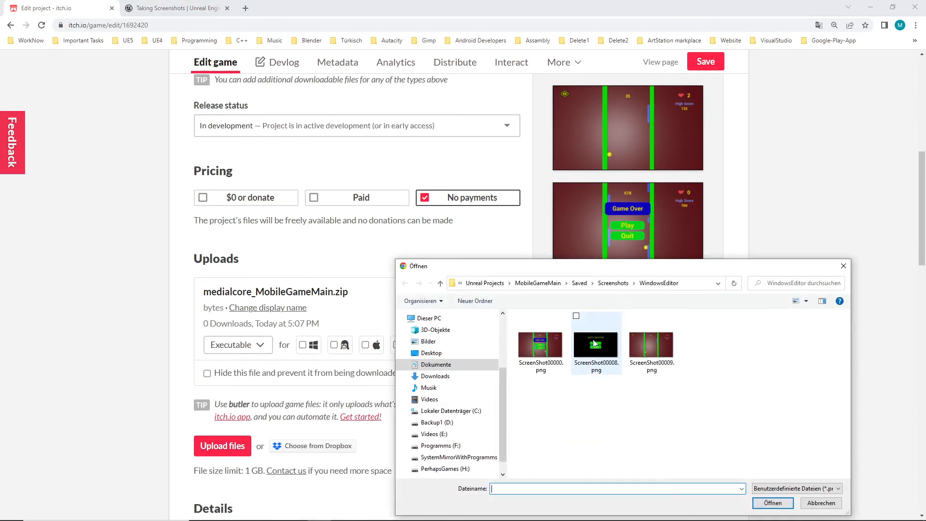
click(619, 366)
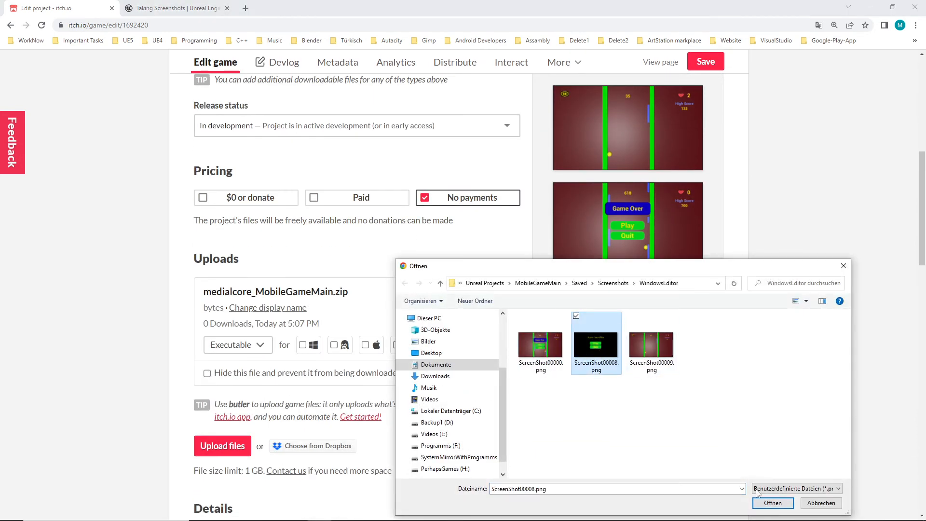
click(772, 502)
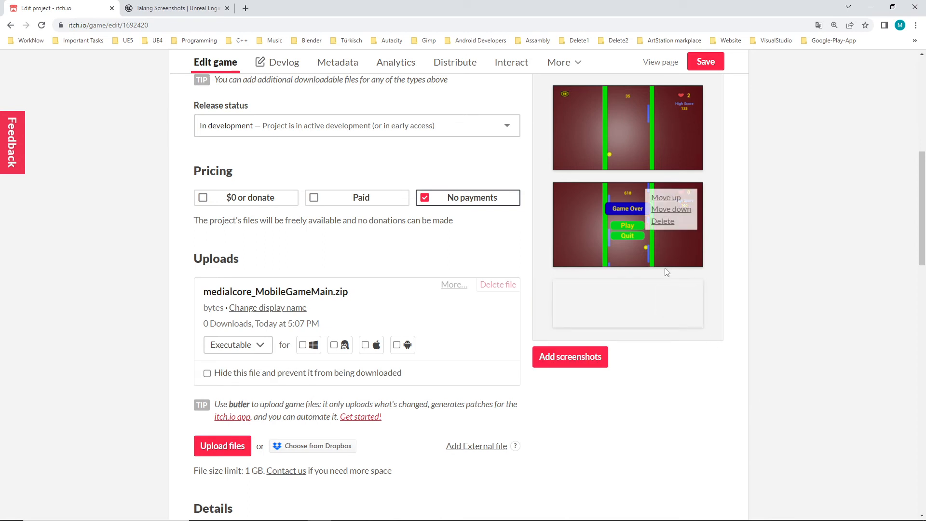
Move the blank third screenshot up to first place and delete it.
mouse_move(663, 285)
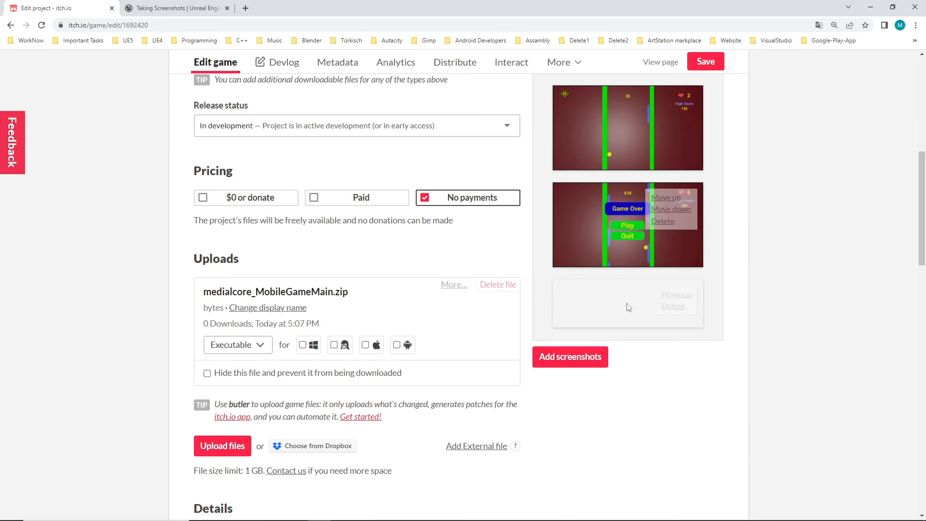
click(675, 295)
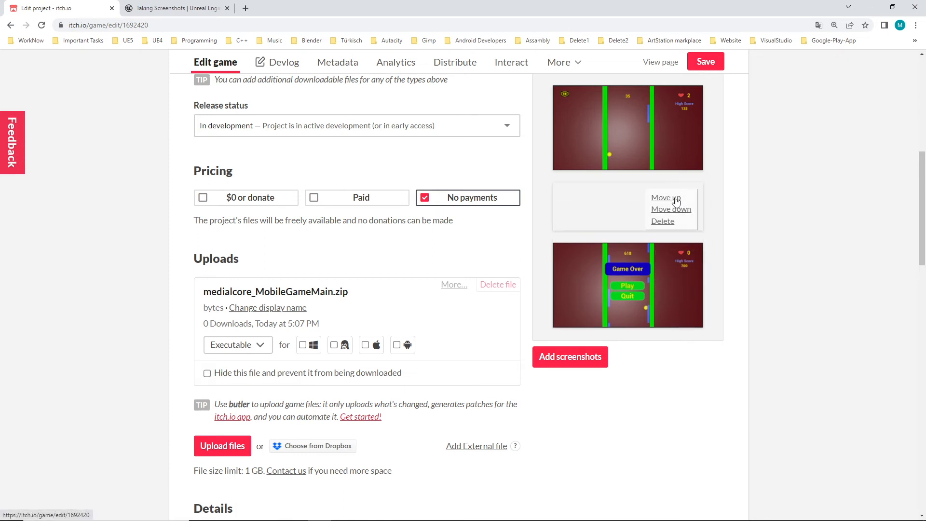
click(682, 198)
scroll(644, 176, up, 4)
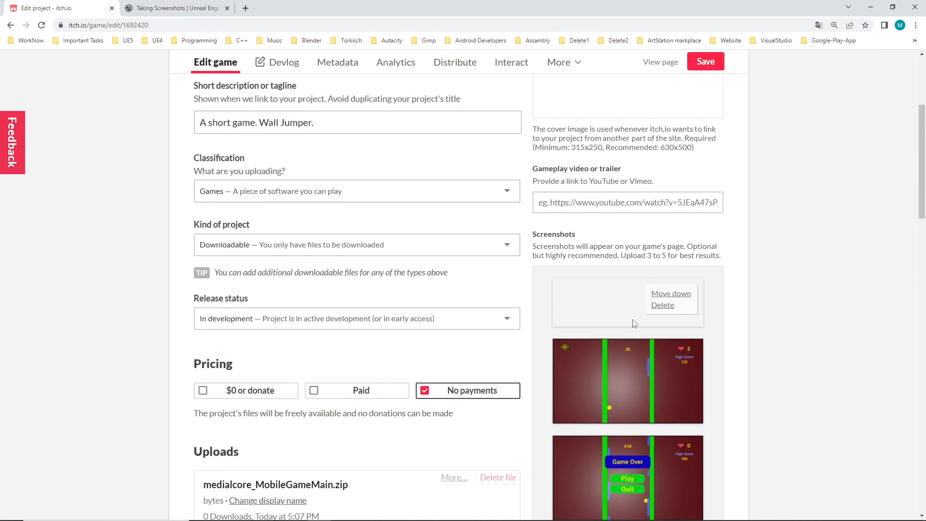
click(663, 305)
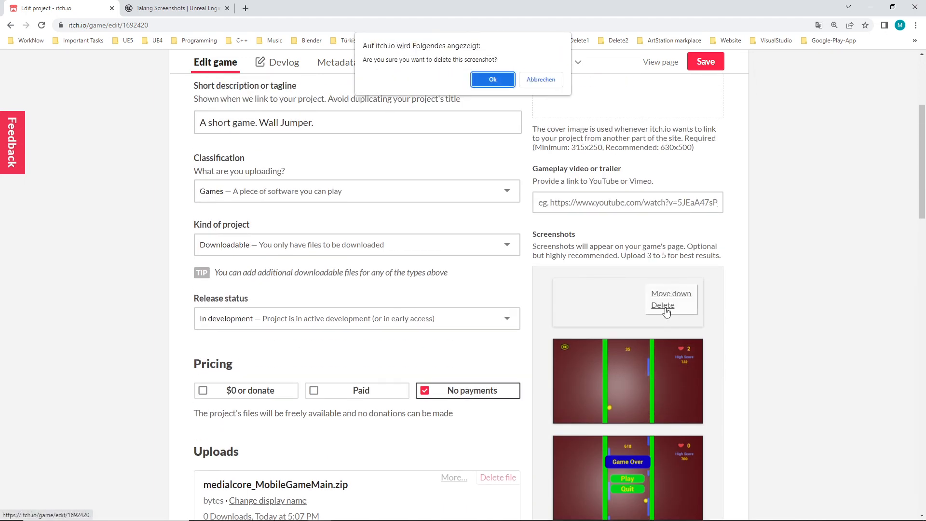
click(492, 81)
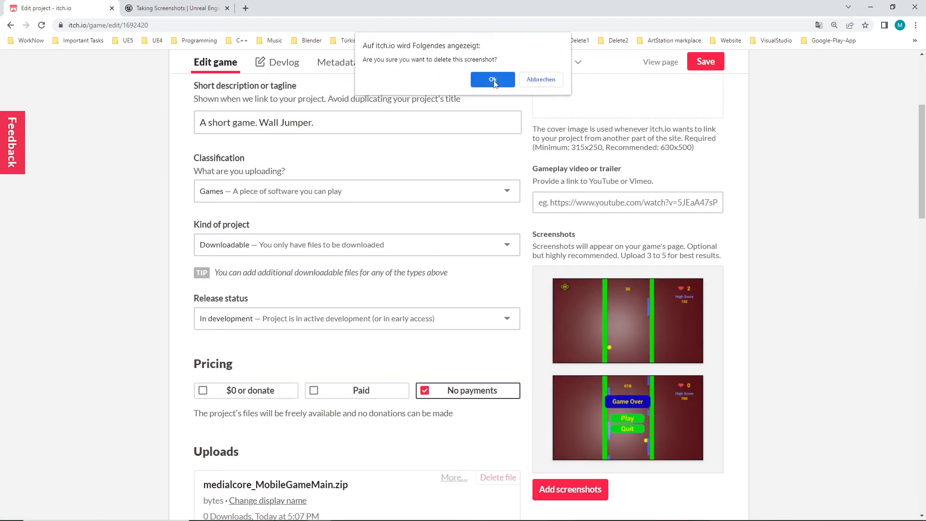
Add ScreenShot00008.png to the screenshots again, below the Game Over image.
click(586, 489)
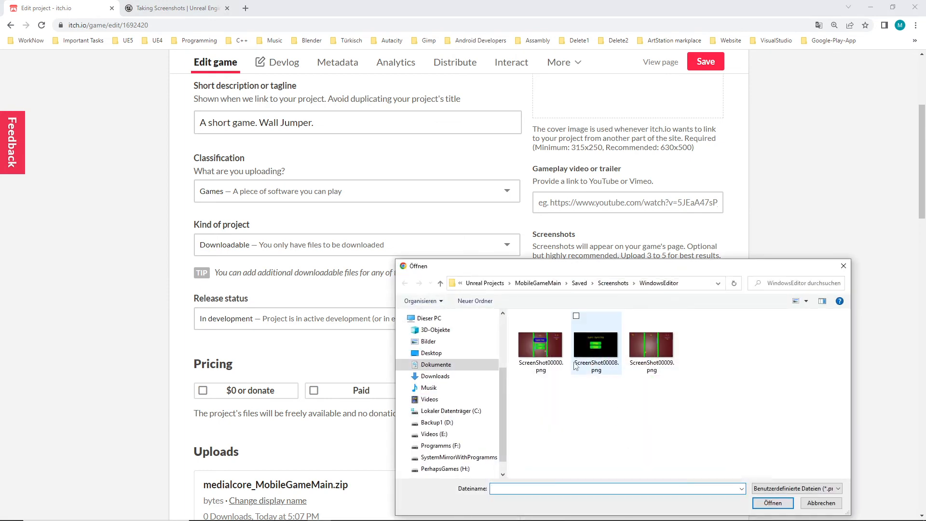
click(597, 344)
click(769, 504)
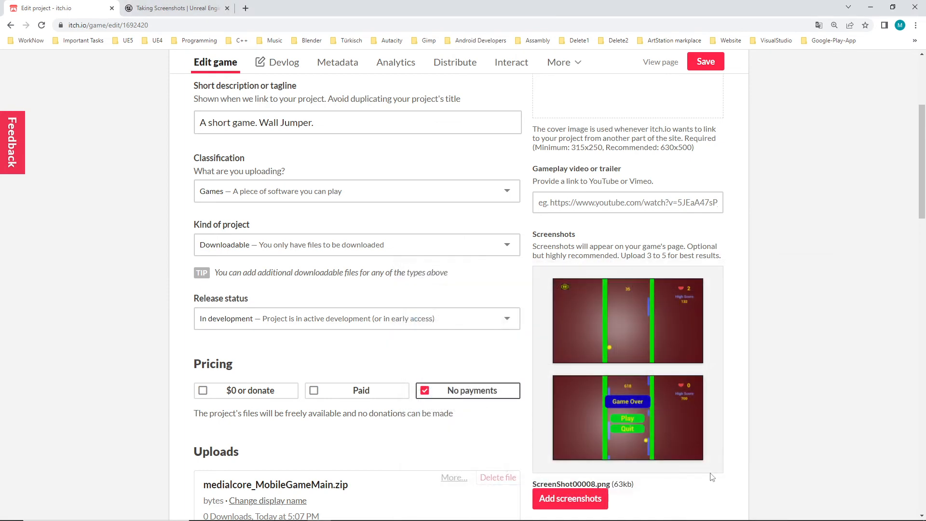
scroll(728, 380, down, 2)
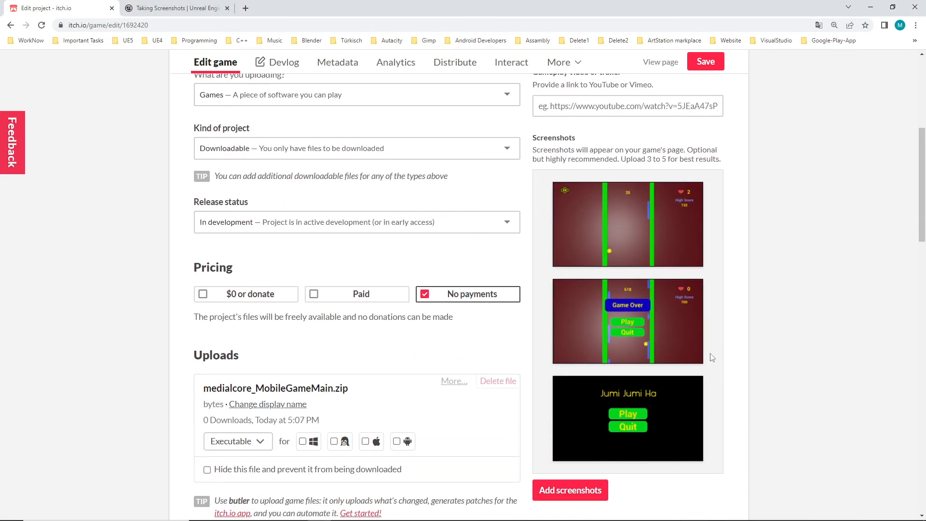
Move the Jumi Jumi Ha title screen image to first place in the screenshots and save the project.
click(677, 391)
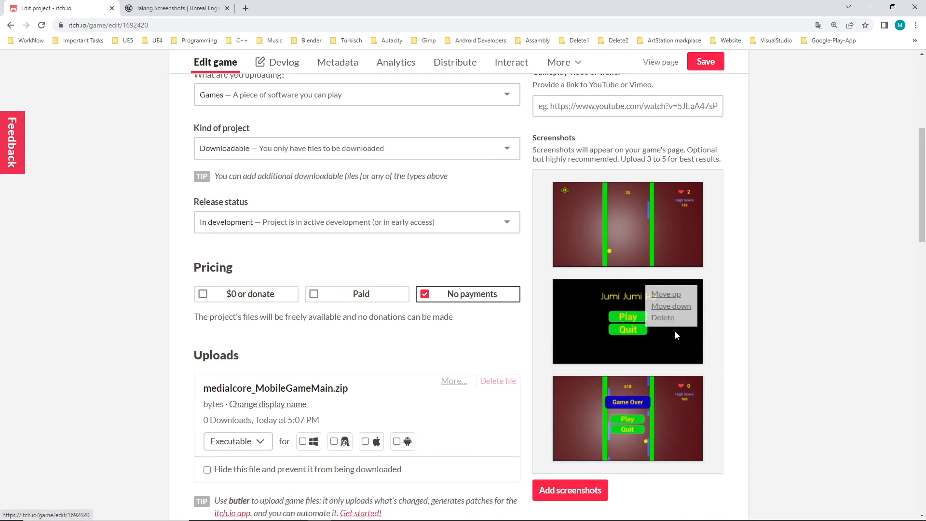
click(675, 294)
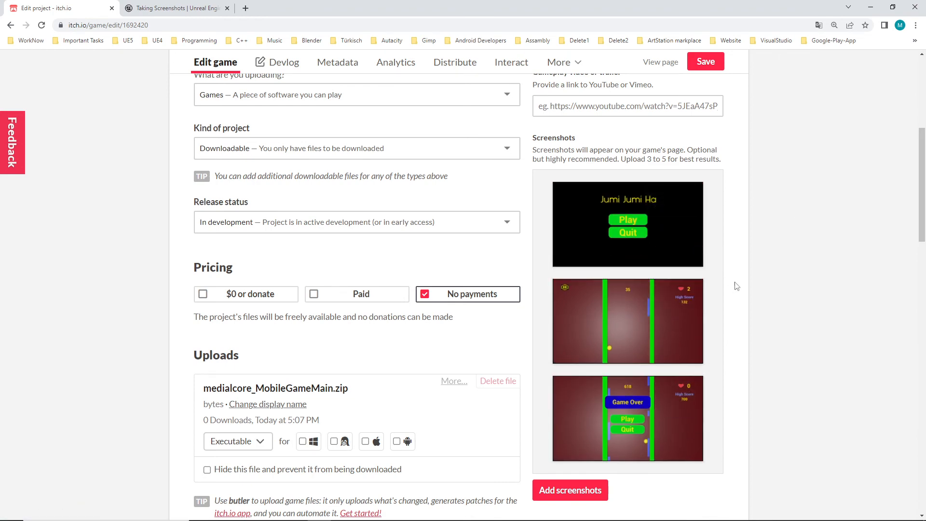
scroll(709, 277, up, 5)
click(706, 80)
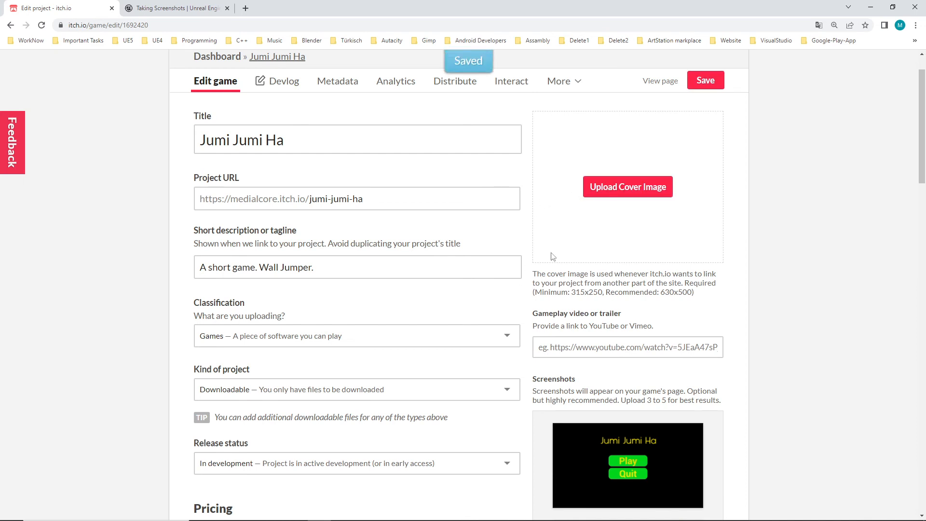
Set the project's visibility and access to Public and save the project.
scroll(559, 253, up, 1)
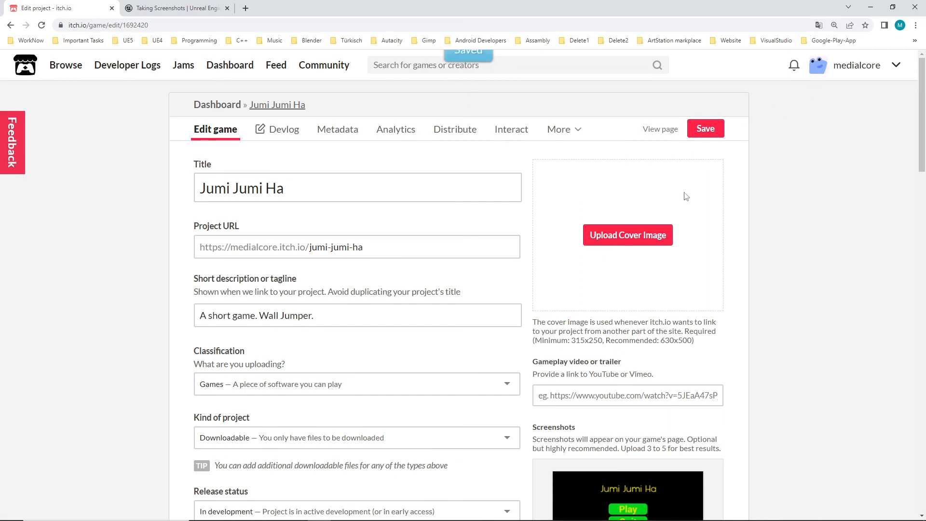
scroll(687, 193, down, 5)
scroll(709, 212, down, 3)
scroll(719, 250, down, 5)
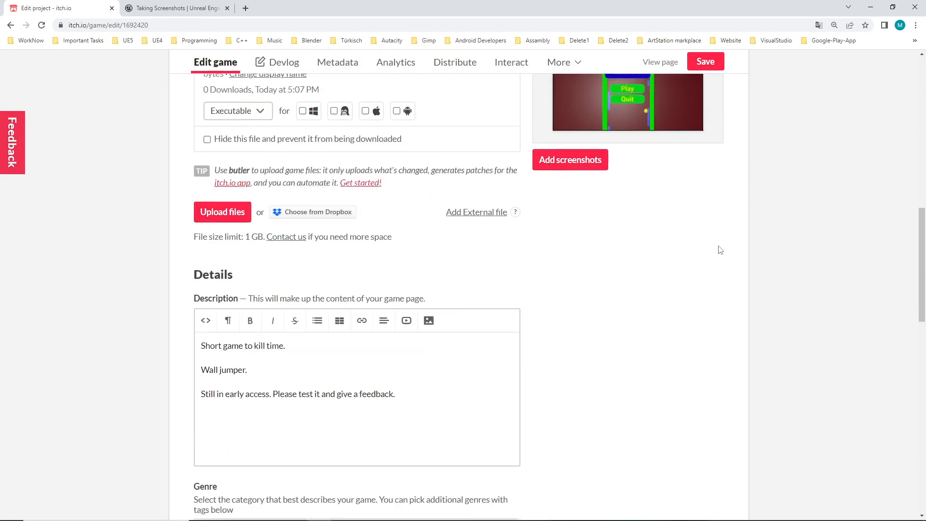
scroll(719, 217, up, 13)
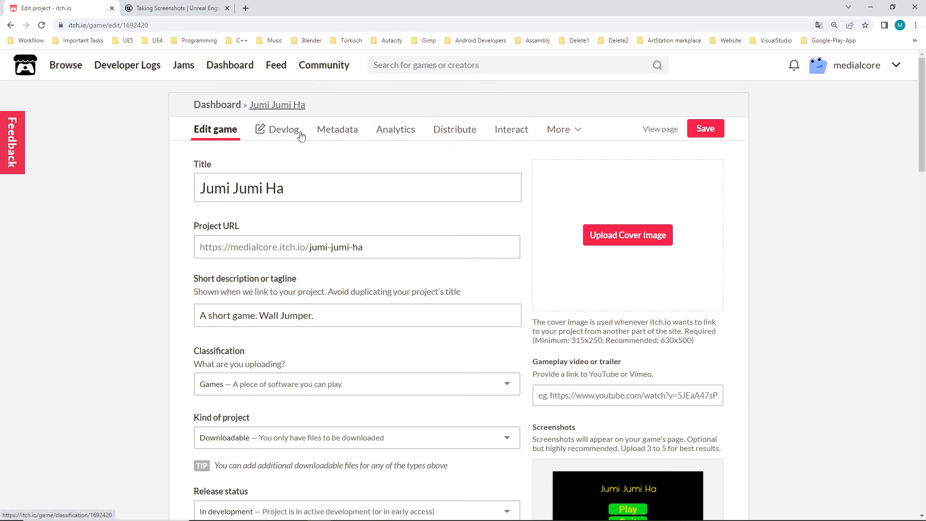
scroll(438, 227, down, 9)
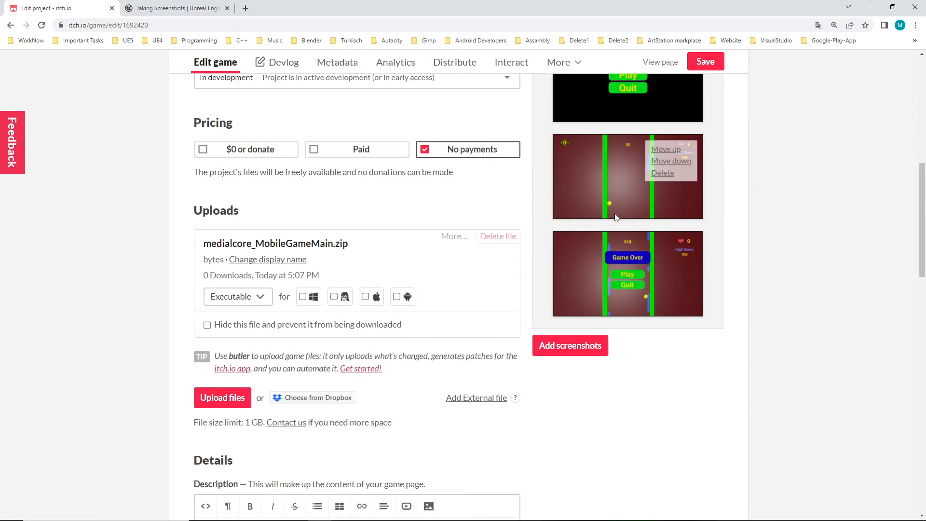
scroll(513, 249, down, 9)
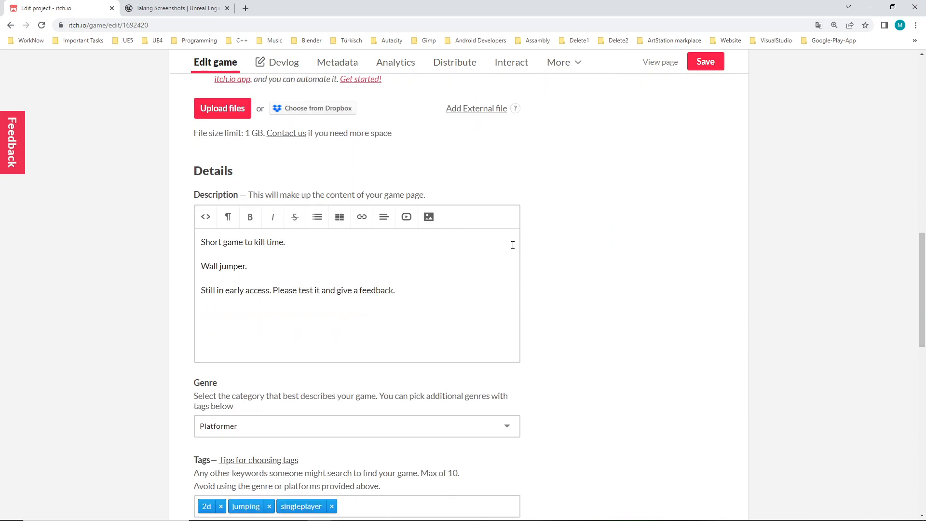
scroll(536, 252, down, 10)
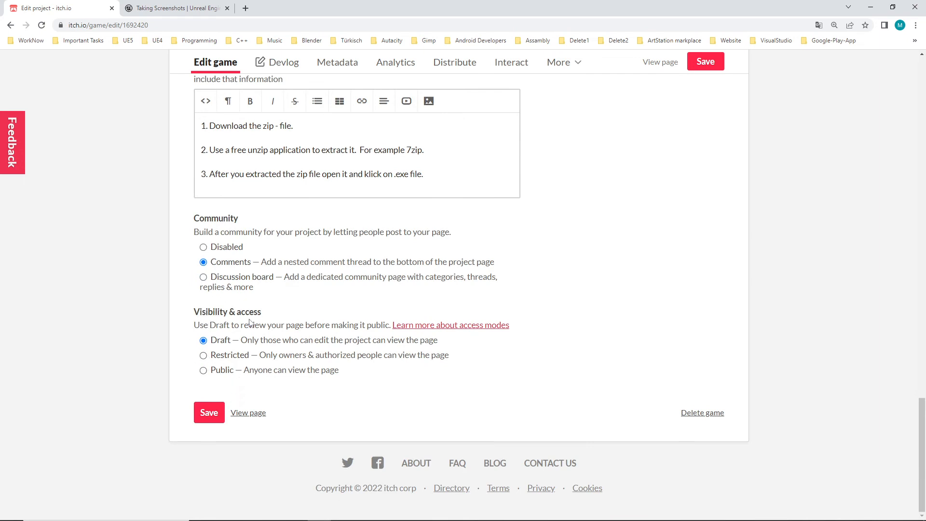
click(204, 371)
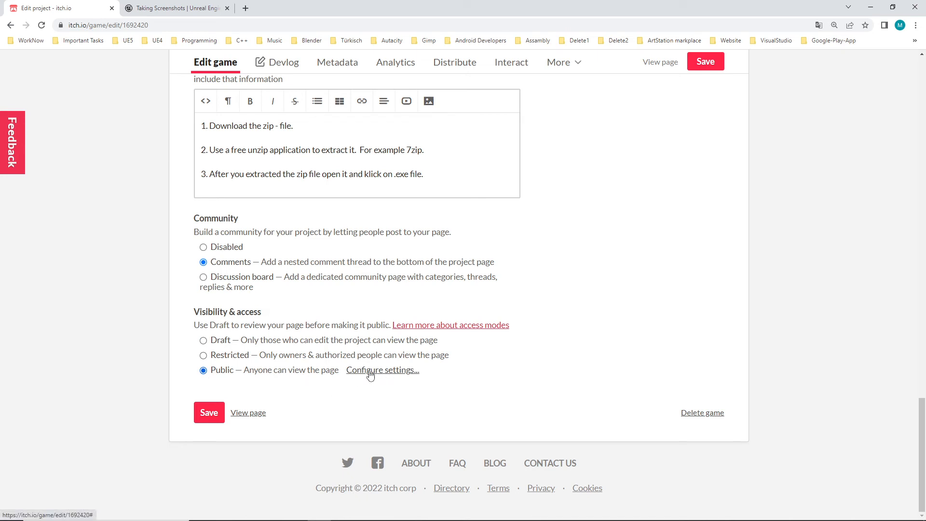
click(208, 411)
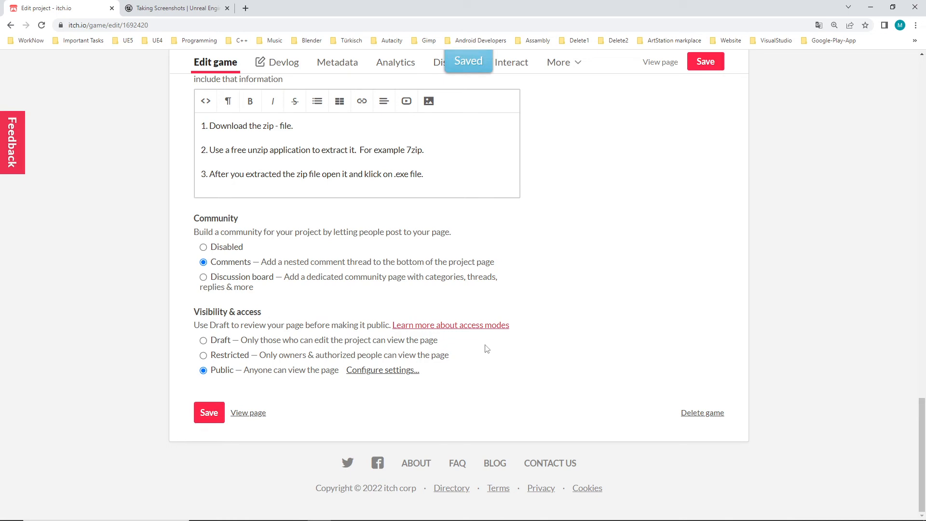
Look over the saved project form and open the configuration settings of the Public visibility option.
scroll(539, 263, up, 20)
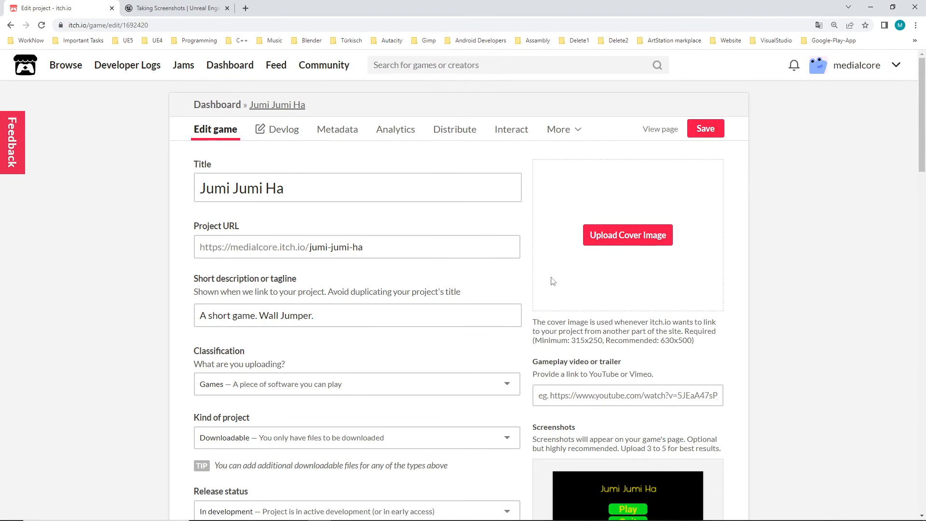
scroll(553, 281, down, 5)
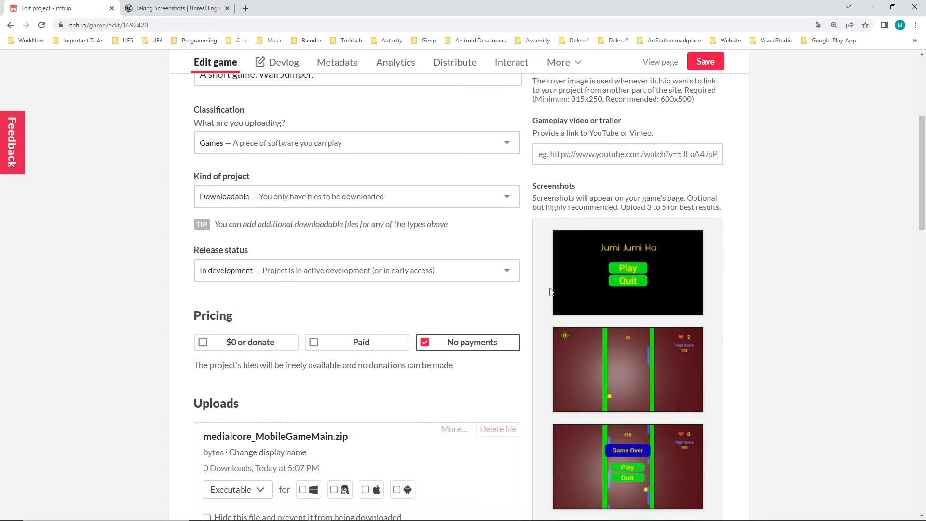
scroll(550, 292, up, 5)
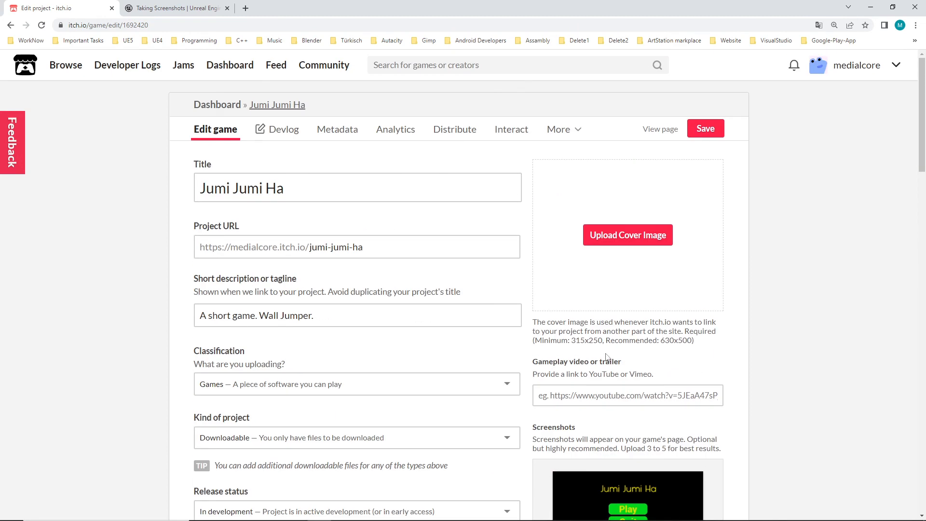
scroll(596, 353, down, 3)
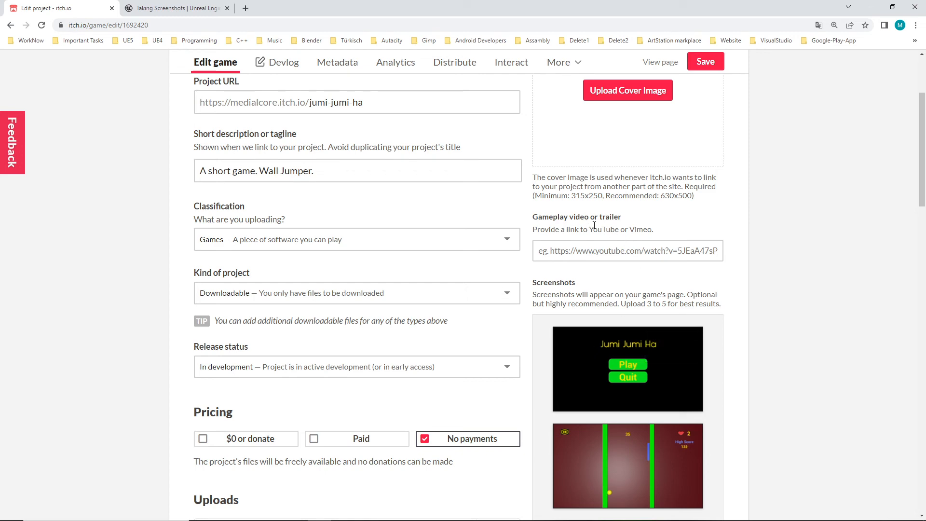
scroll(592, 329, down, 8)
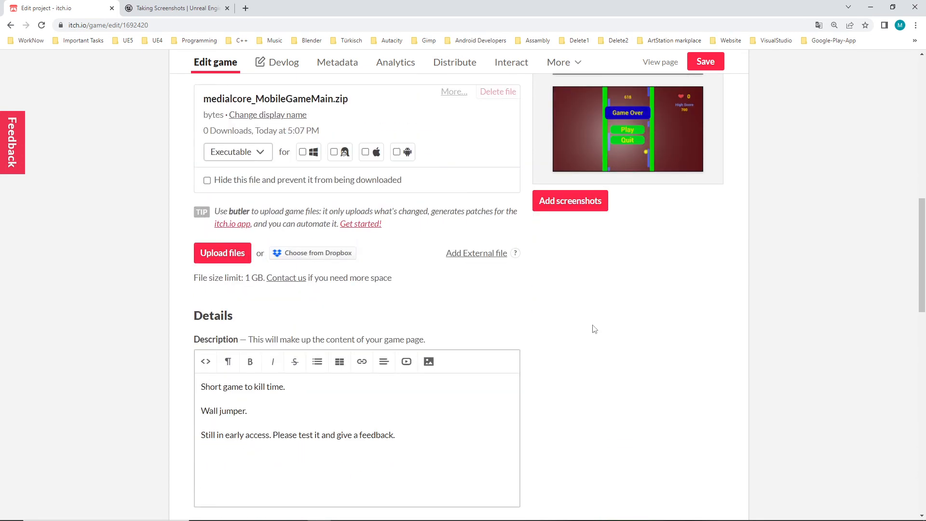
scroll(594, 329, down, 9)
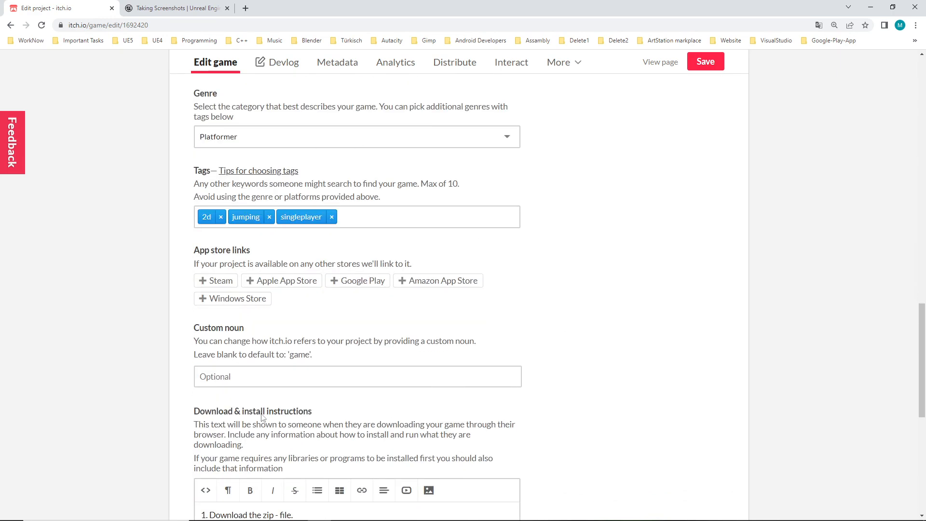
scroll(509, 382, down, 4)
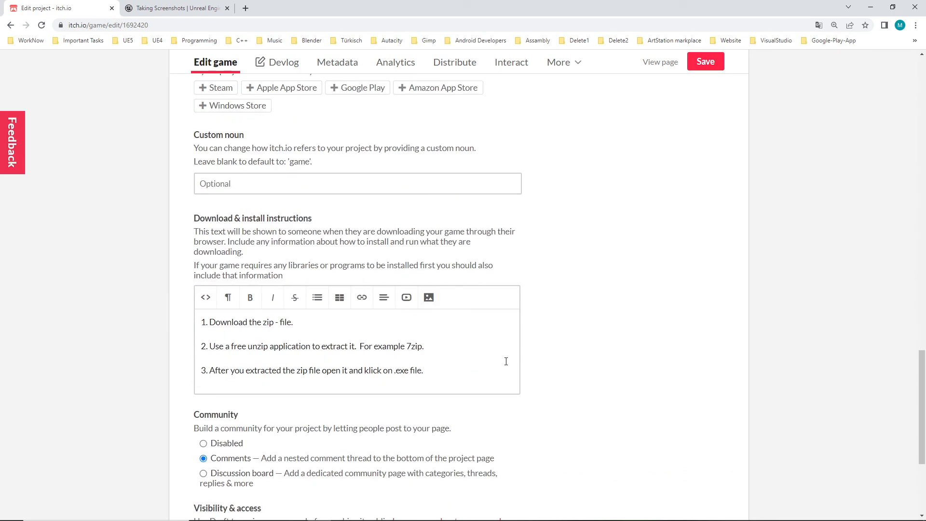
scroll(506, 361, down, 4)
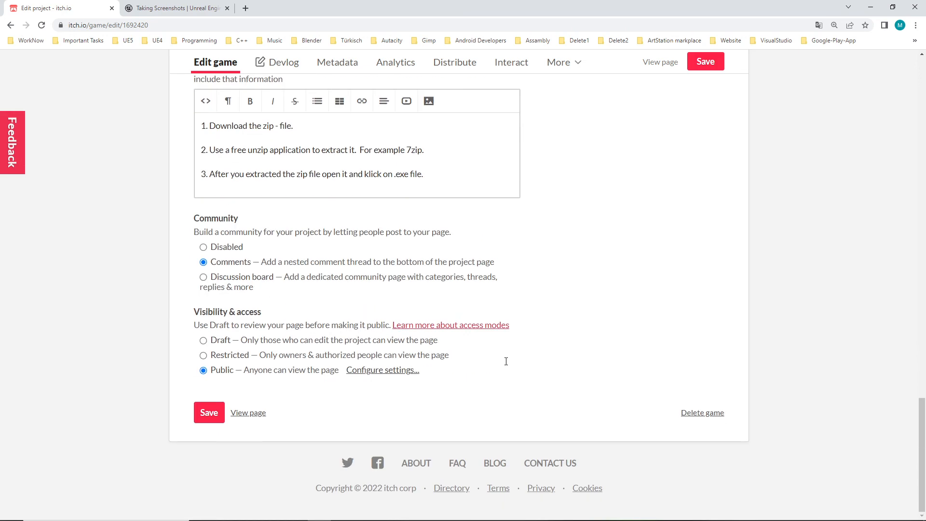
click(404, 371)
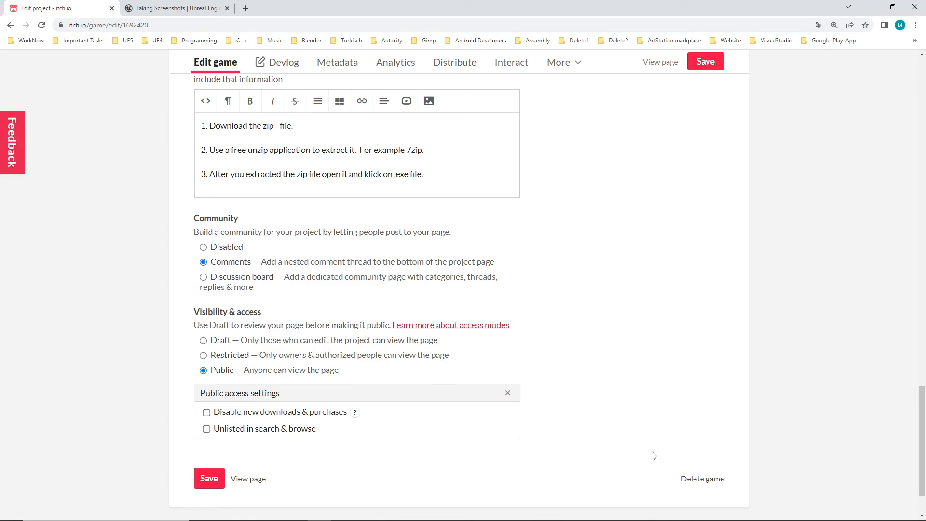
Review the project's entries again, from the title and uploads down to the public access settings.
scroll(637, 386, up, 20)
scroll(609, 363, down, 7)
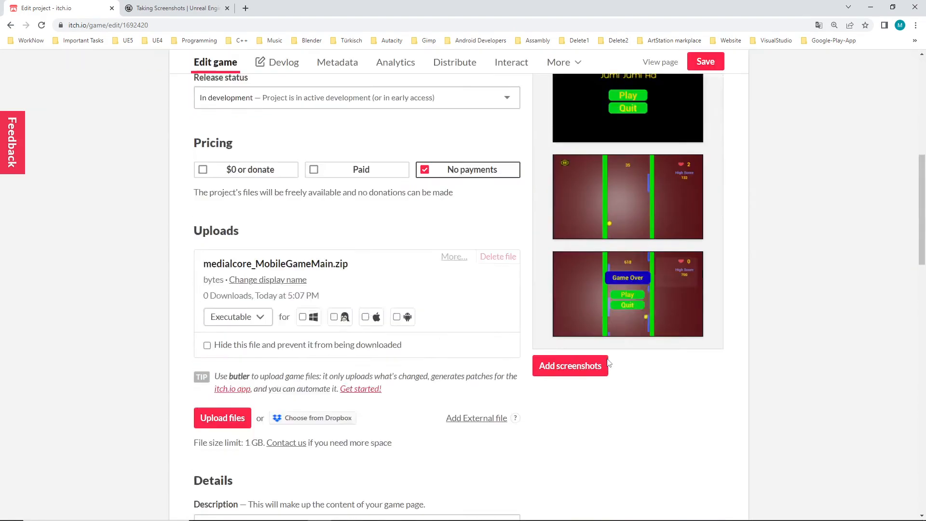
scroll(609, 363, down, 15)
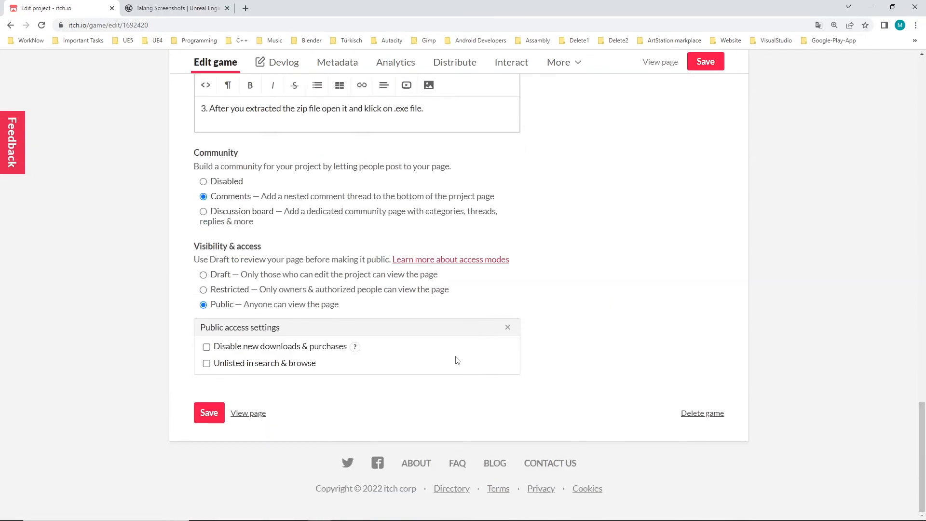
scroll(517, 285, up, 15)
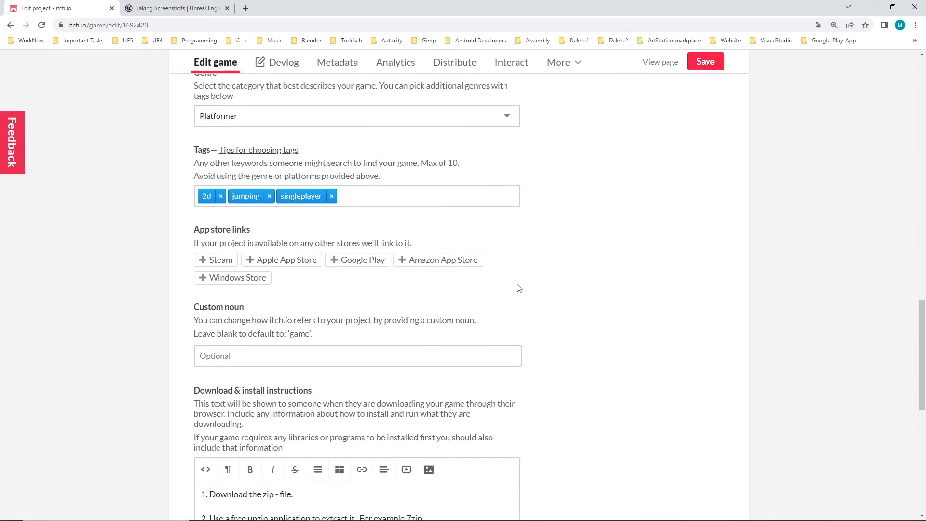
scroll(553, 305, up, 12)
scroll(579, 333, down, 20)
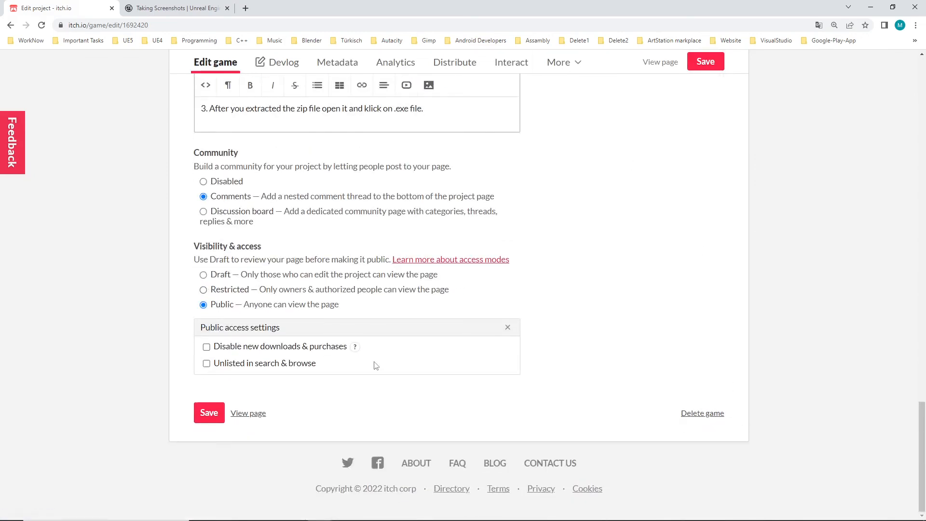
scroll(475, 291, up, 20)
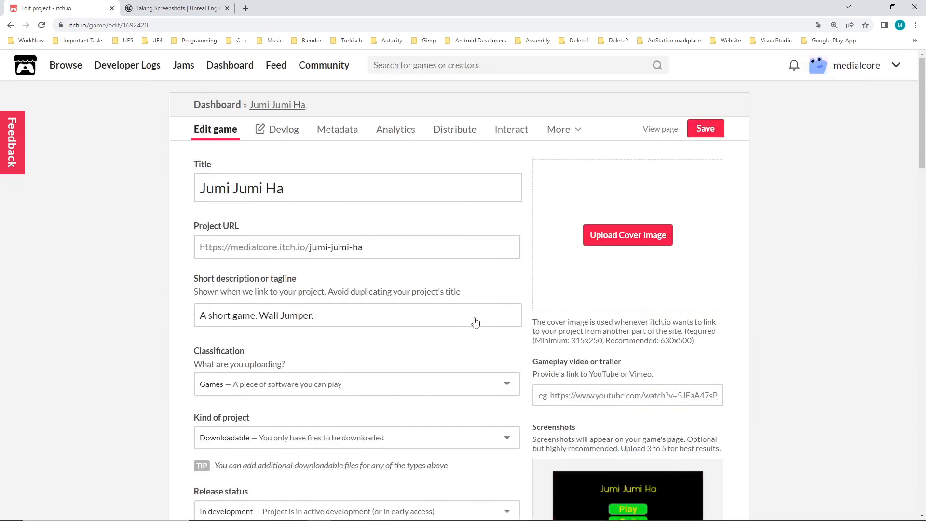
Look through the project's metadata, interaction and additional management sections, and return to editing the game.
click(279, 130)
click(341, 130)
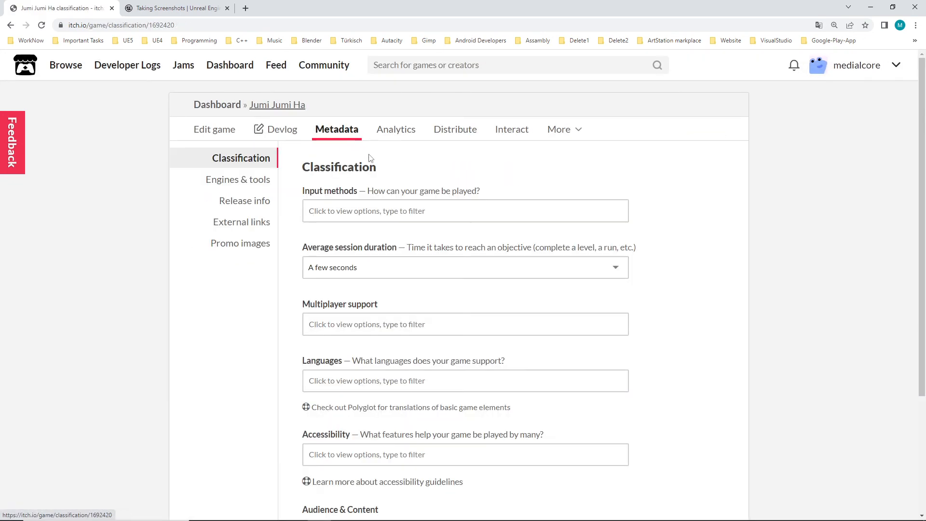
click(398, 130)
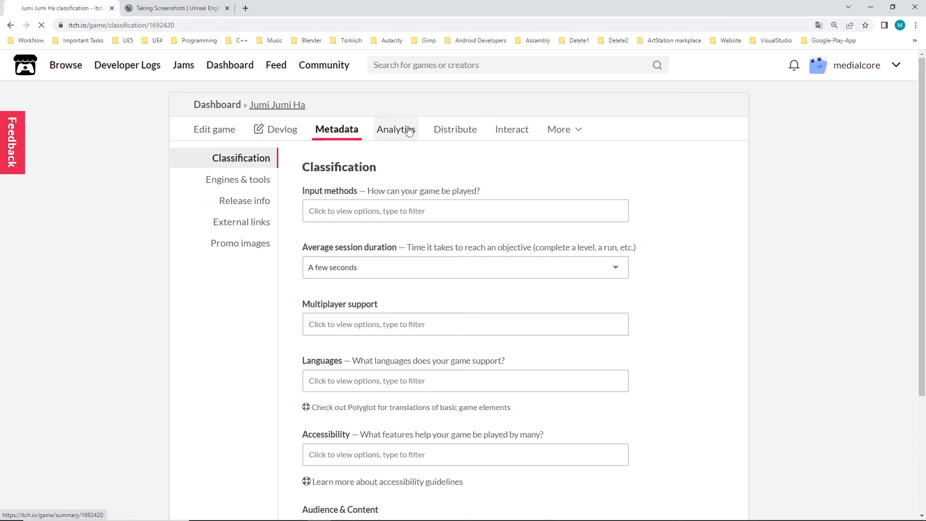
click(463, 131)
click(510, 136)
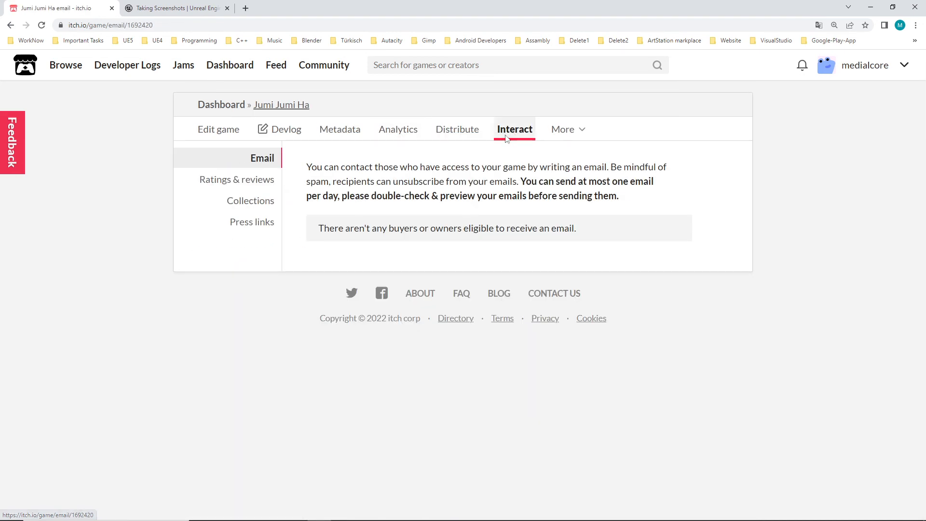
click(556, 133)
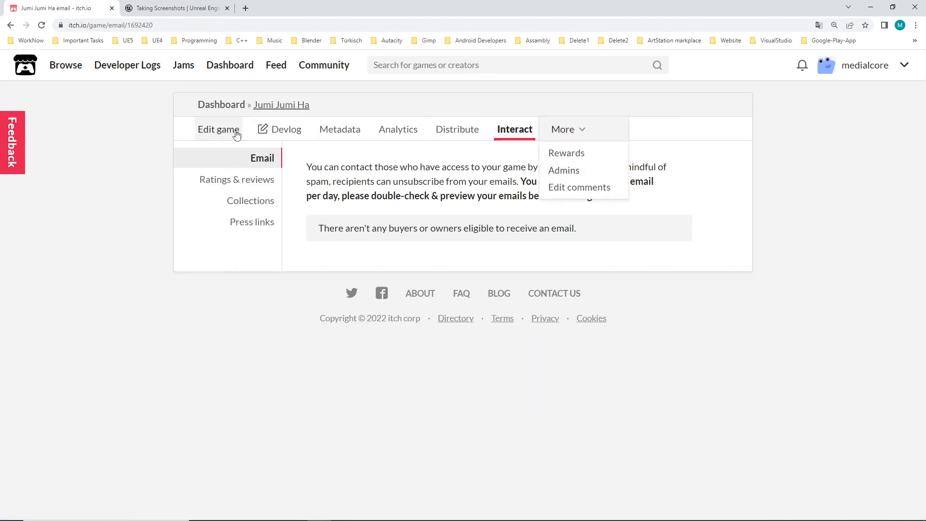
click(219, 130)
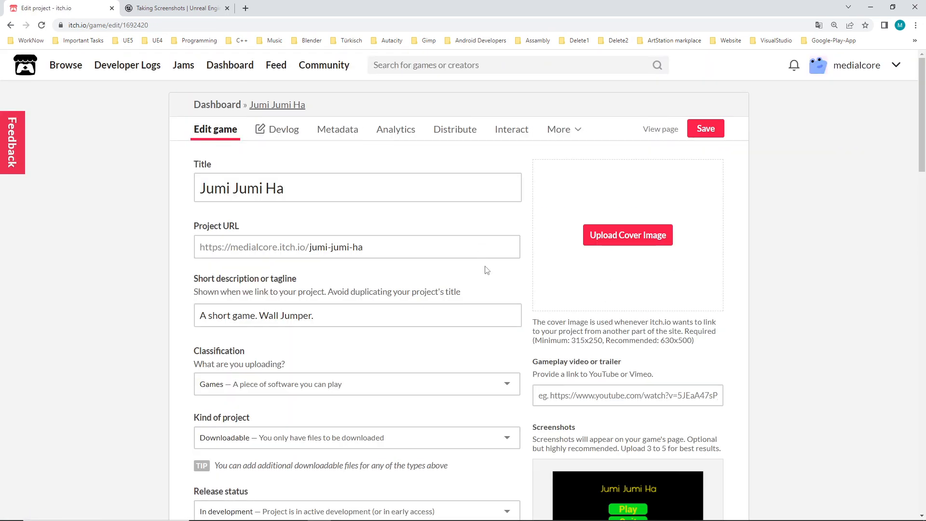
Open the published Jumi Jumi Ha page from the end of the edit form and select its web address.
scroll(487, 281, down, 1)
scroll(487, 280, down, 10)
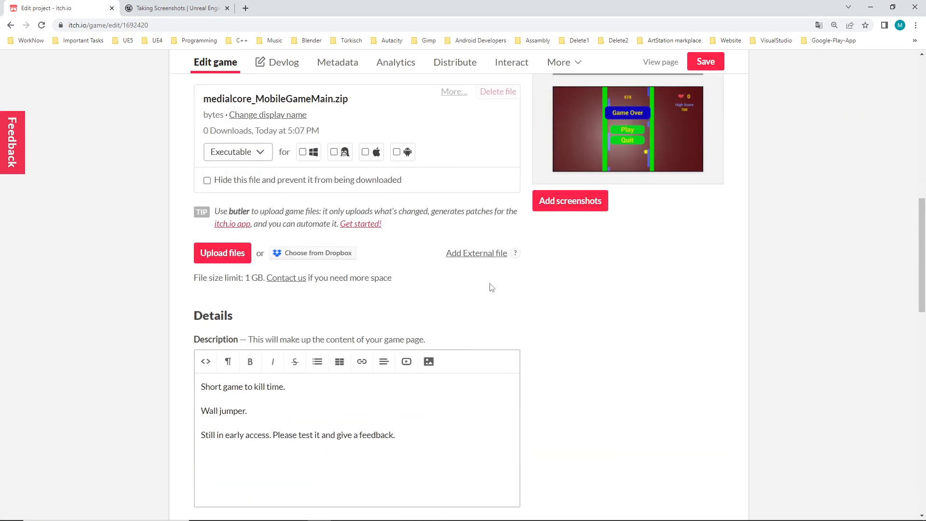
scroll(491, 287, up, 3)
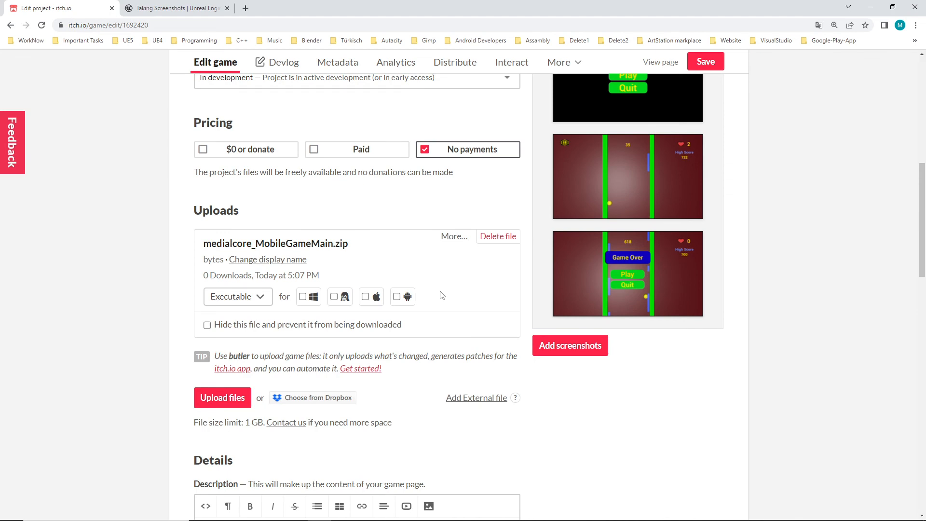
scroll(444, 303, up, 2)
scroll(443, 303, down, 8)
scroll(444, 303, down, 12)
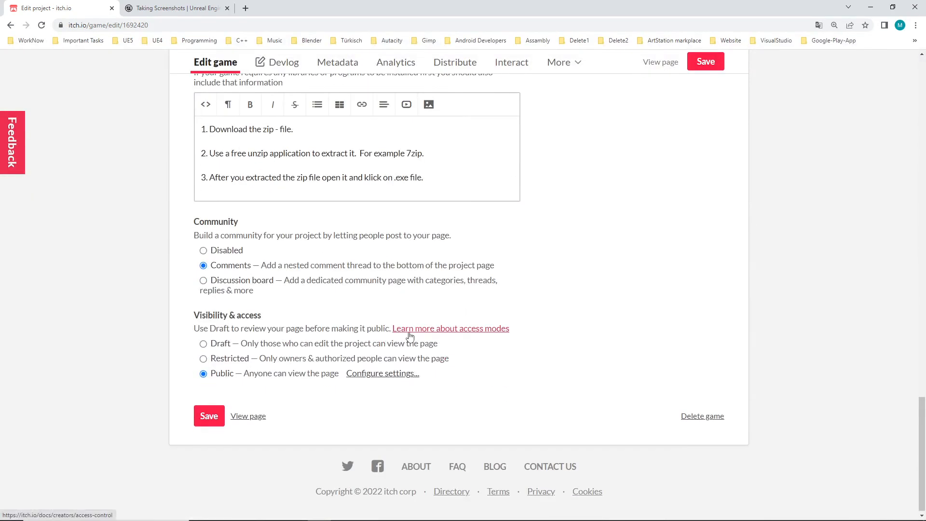
click(263, 418)
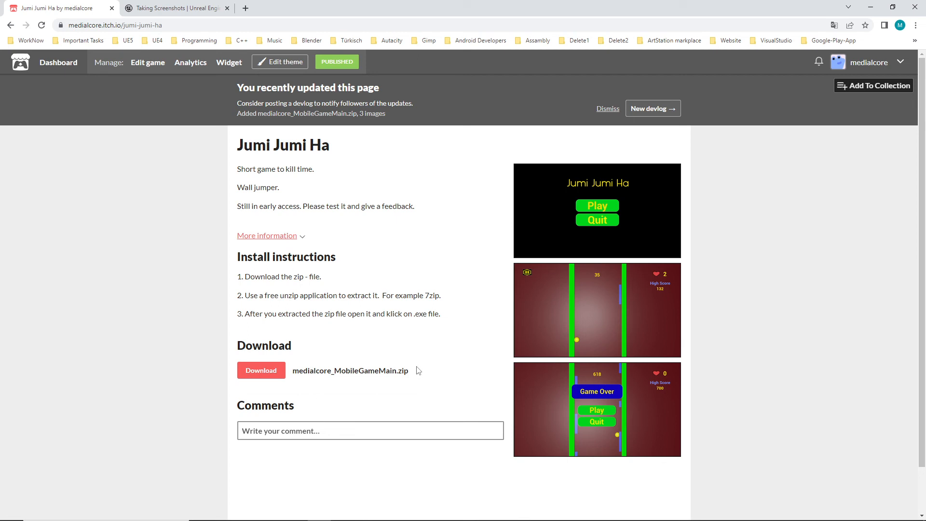
click(164, 25)
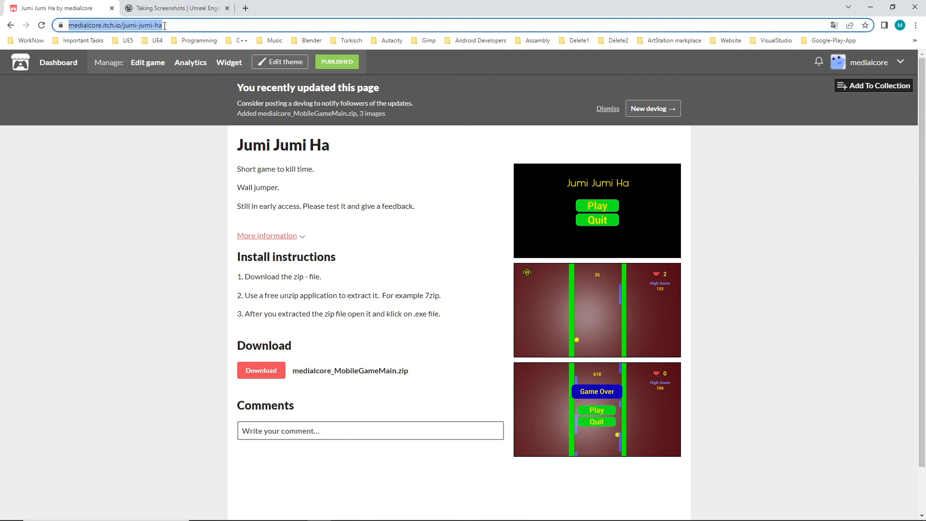
Copy the web address of the public Jumi Jumi Ha page.
click(123, 234)
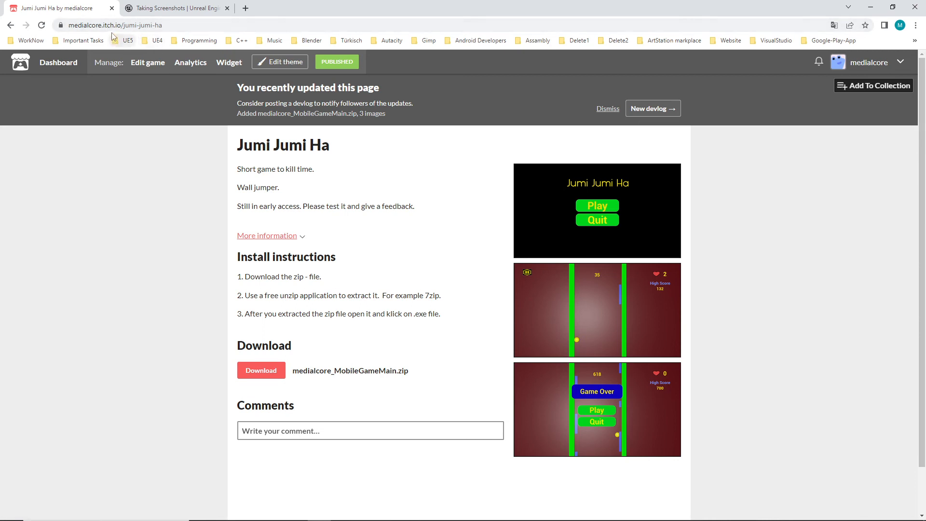
click(173, 26)
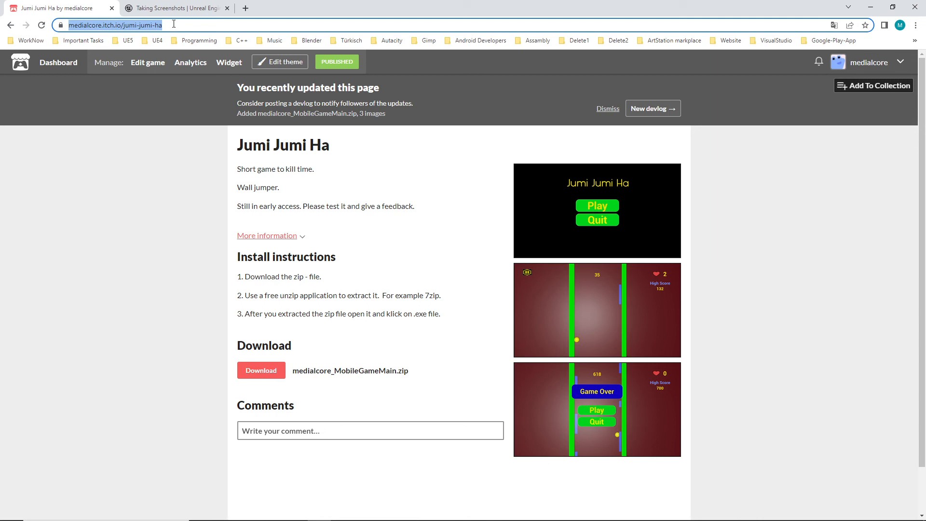
right_click(173, 27)
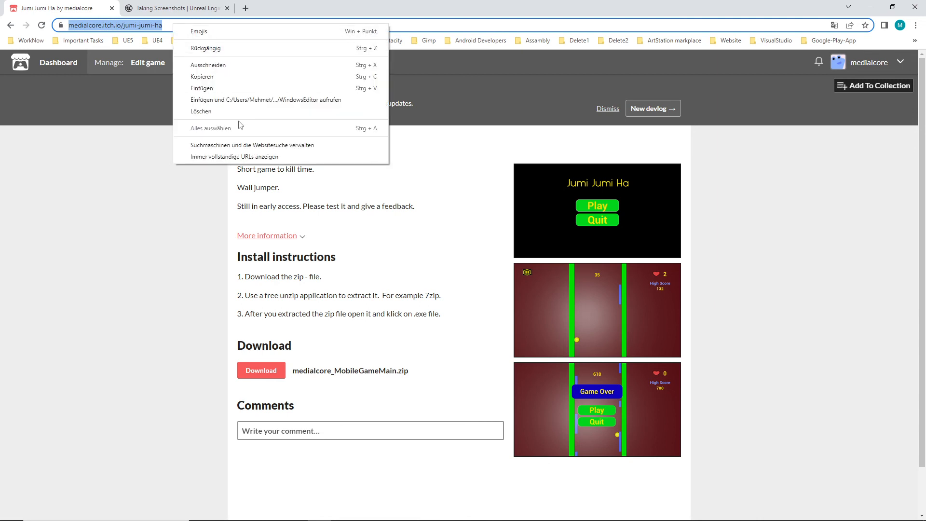
click(212, 77)
click(156, 220)
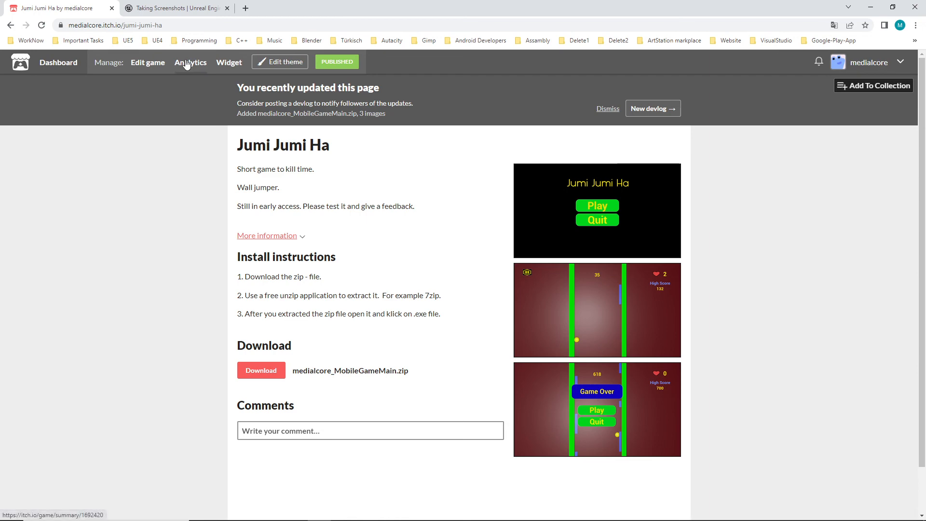
Return to the Jumi Jumi Ha edit form, look it over up to the title, and close the project page.
click(346, 68)
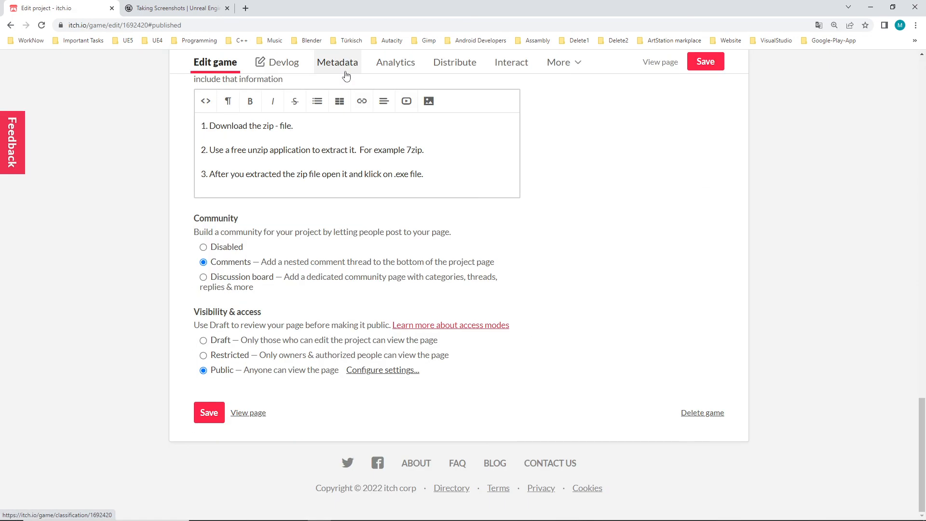
scroll(386, 209, up, 20)
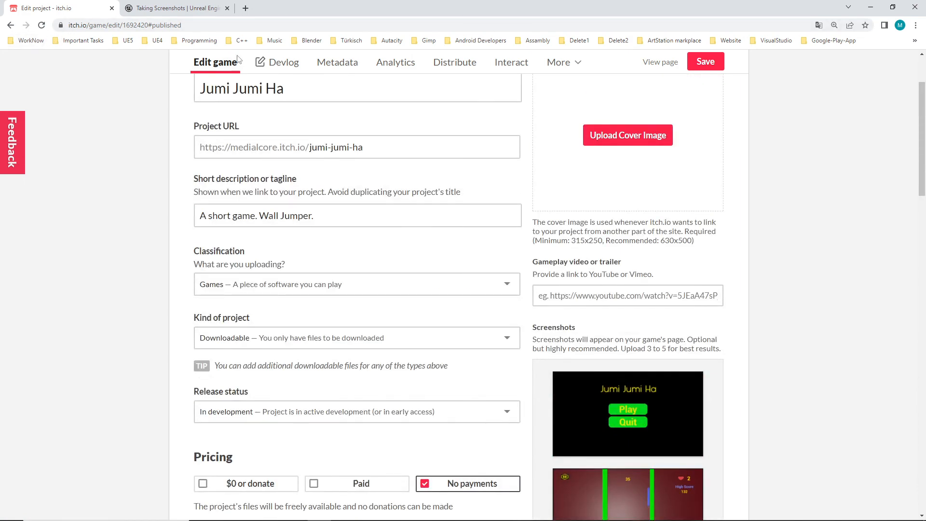
scroll(237, 58, up, 2)
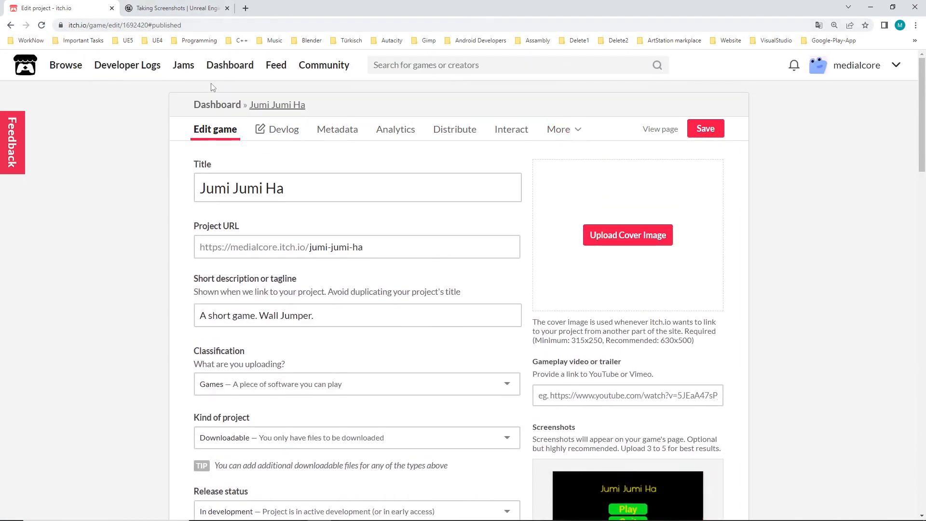
click(111, 8)
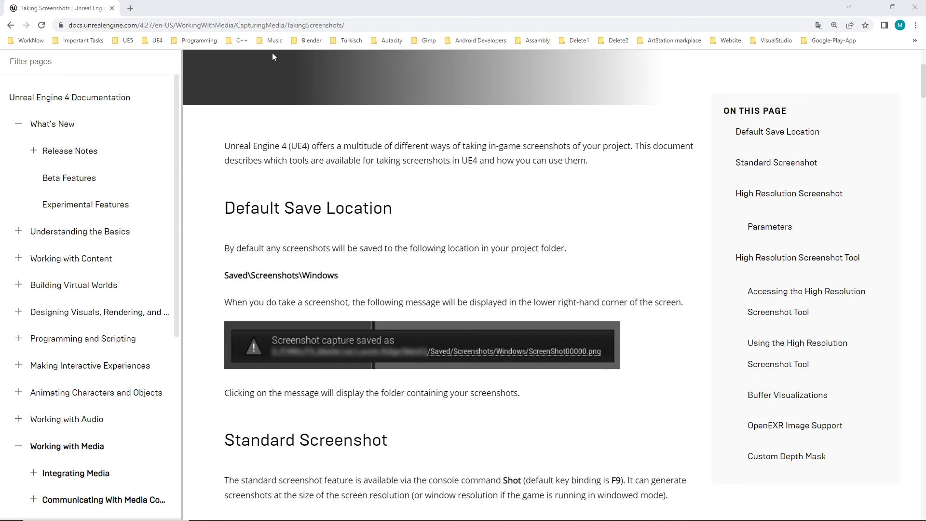
Search the web for the copied Jumi Jumi Ha page address in a new browser tab.
click(130, 8)
click(169, 25)
right_click(170, 26)
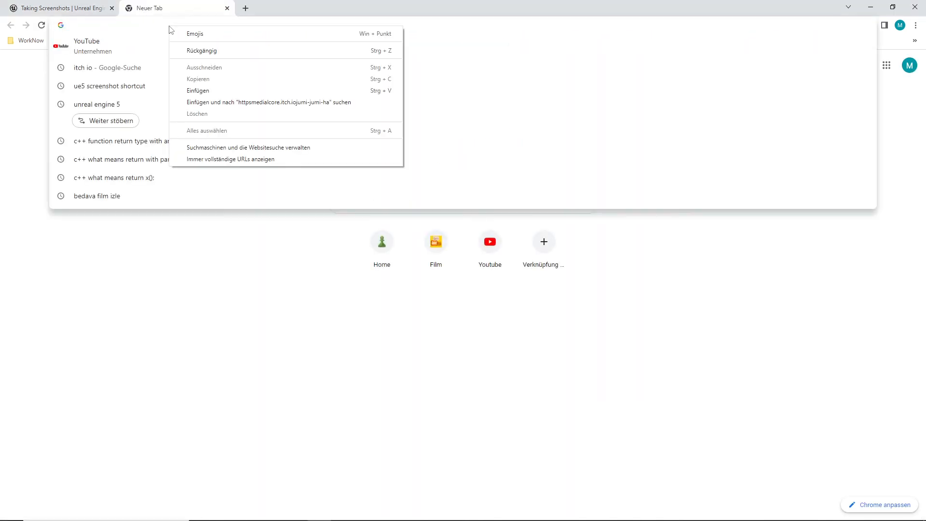
click(216, 90)
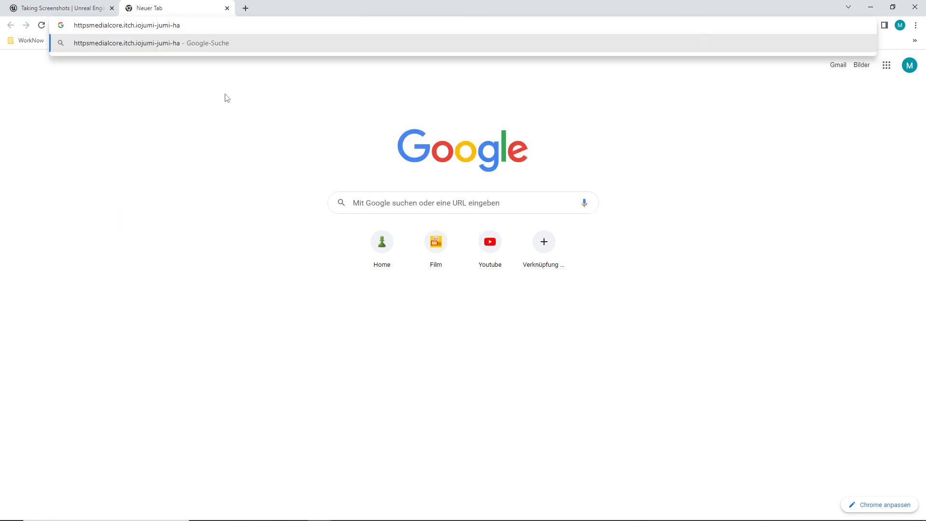
key(Return)
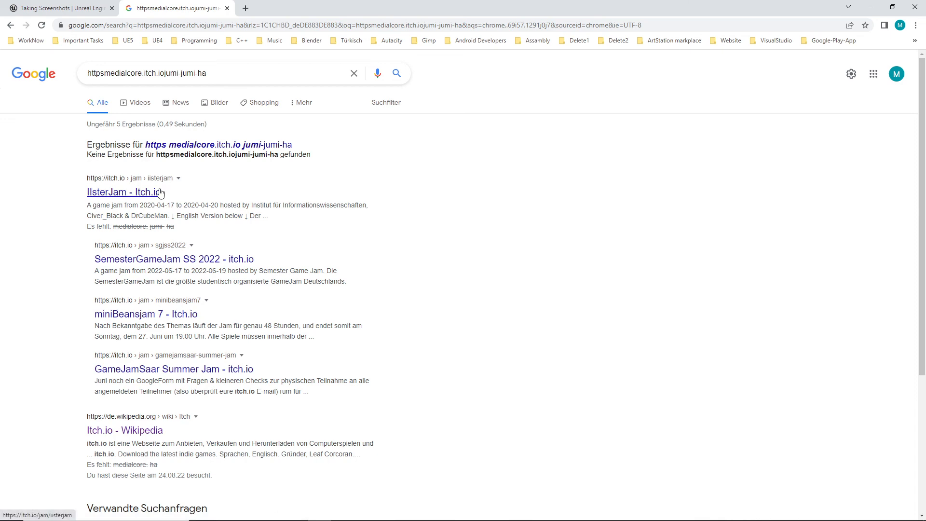
Open the IIsterJam search result, look over its page and address, and close it again.
click(195, 145)
click(140, 153)
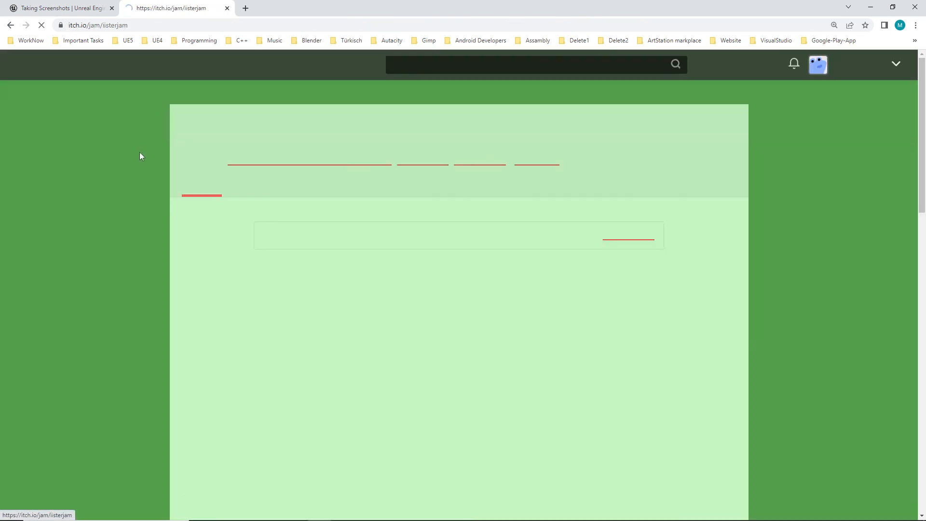
scroll(374, 229, down, 5)
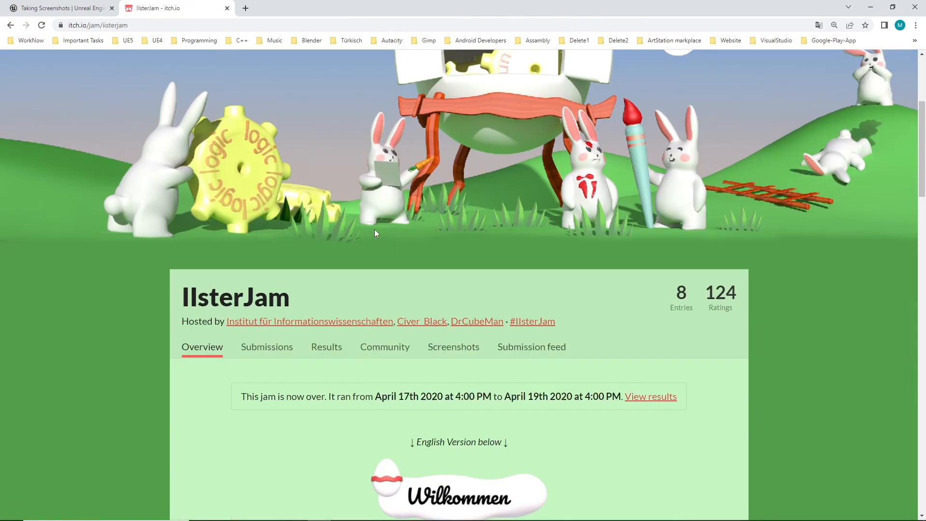
scroll(375, 230, up, 4)
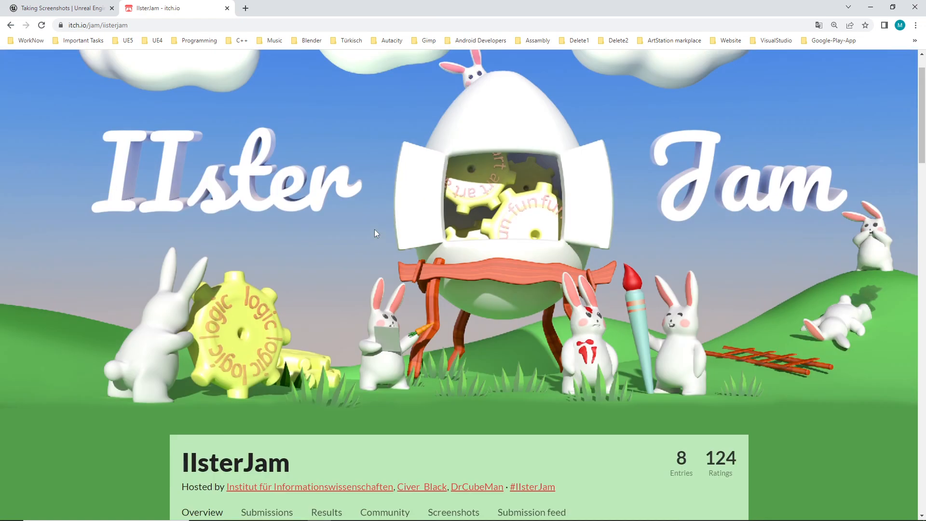
click(142, 27)
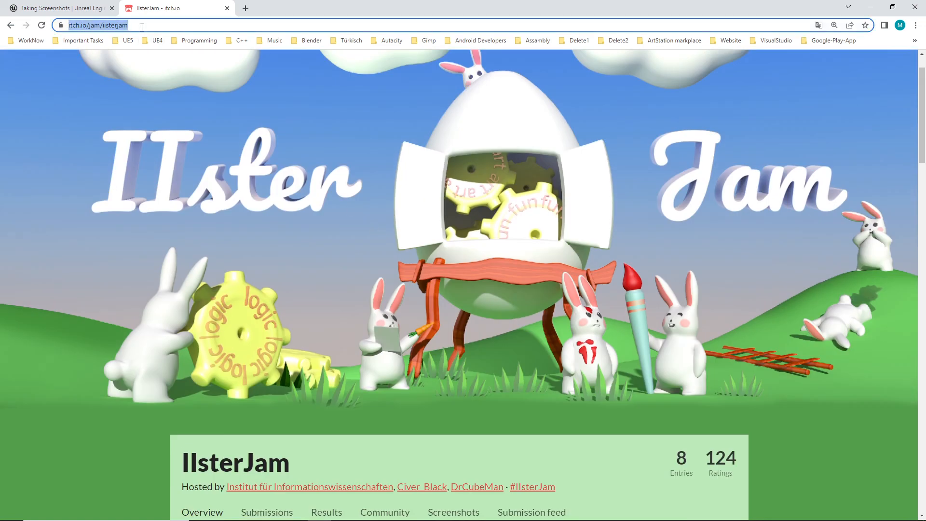
click(227, 8)
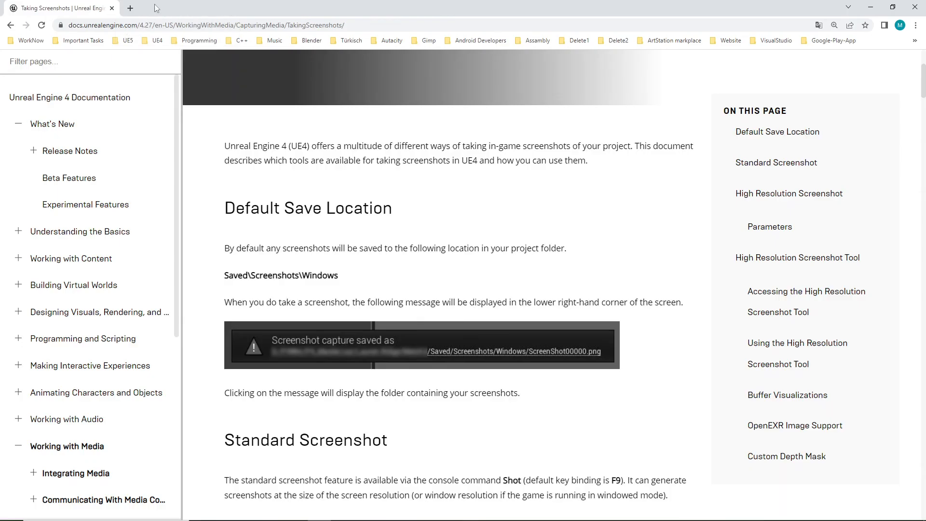
Switch from the browser to Unreal Editor, stop the running Map_MainMenu play session, and minimize the editor.
click(871, 6)
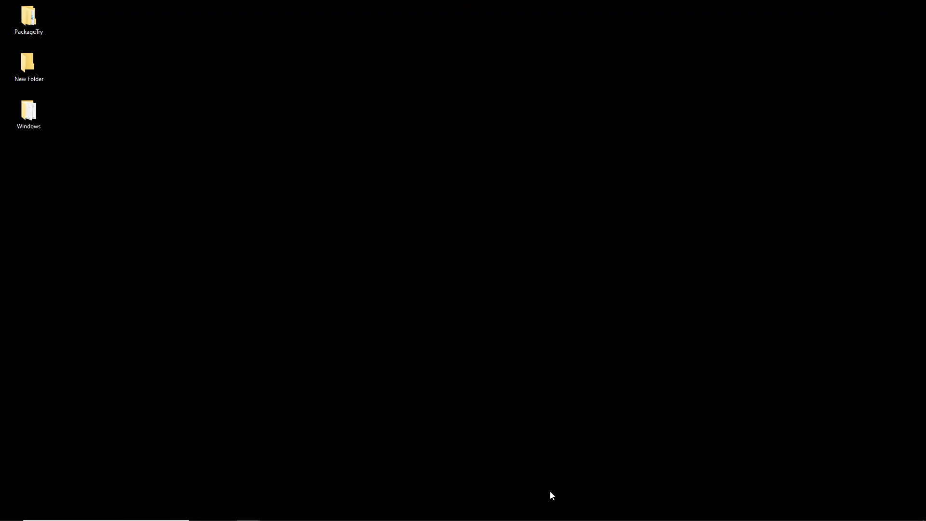
mouse_move(523, 514)
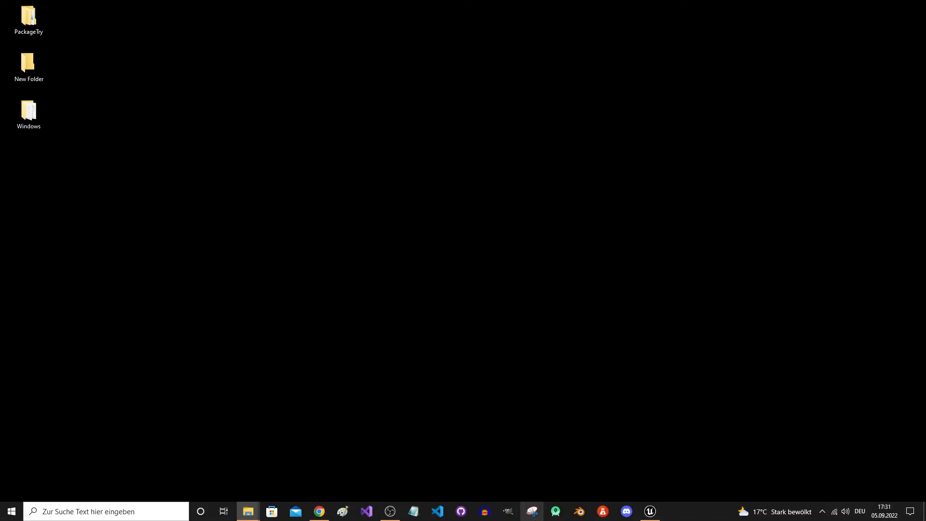
click(650, 511)
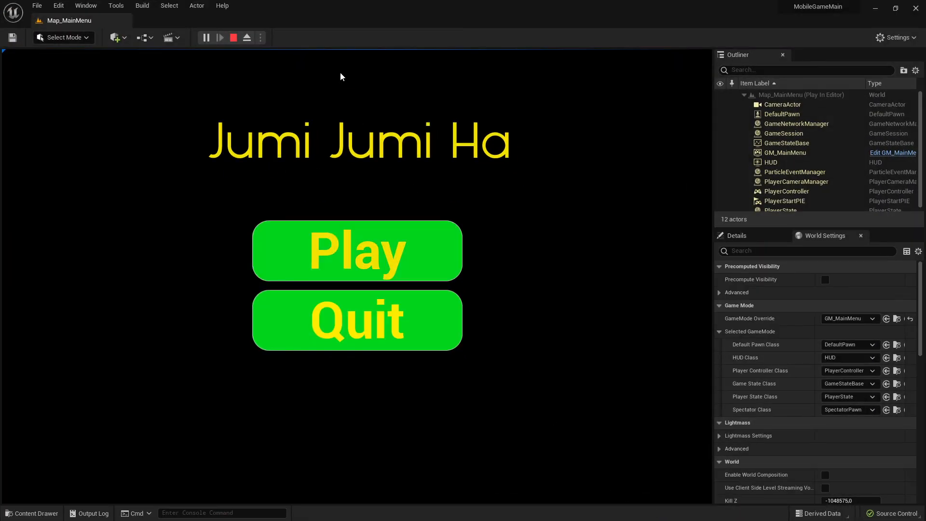
click(233, 37)
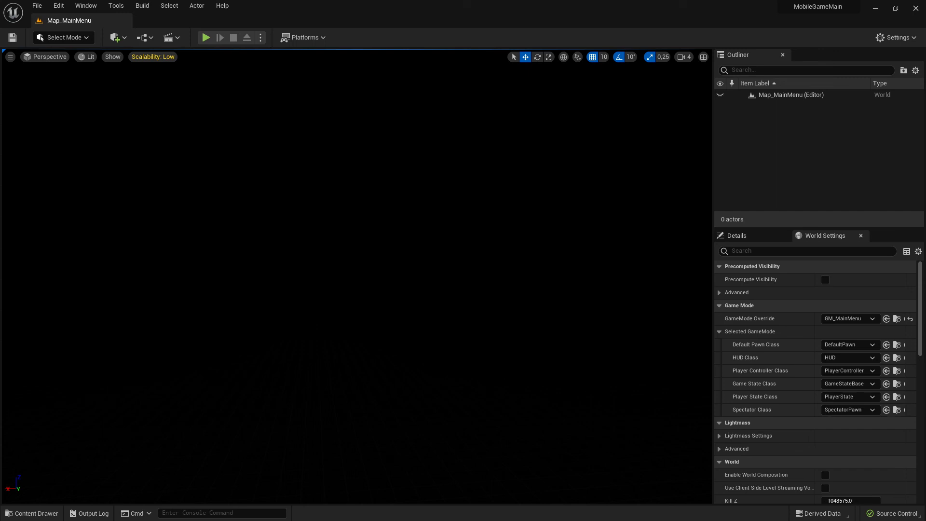
click(873, 9)
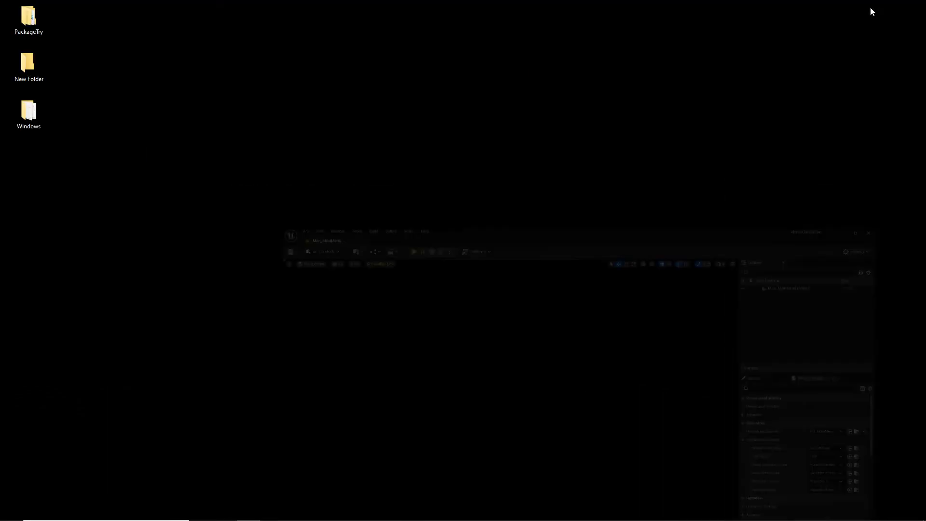